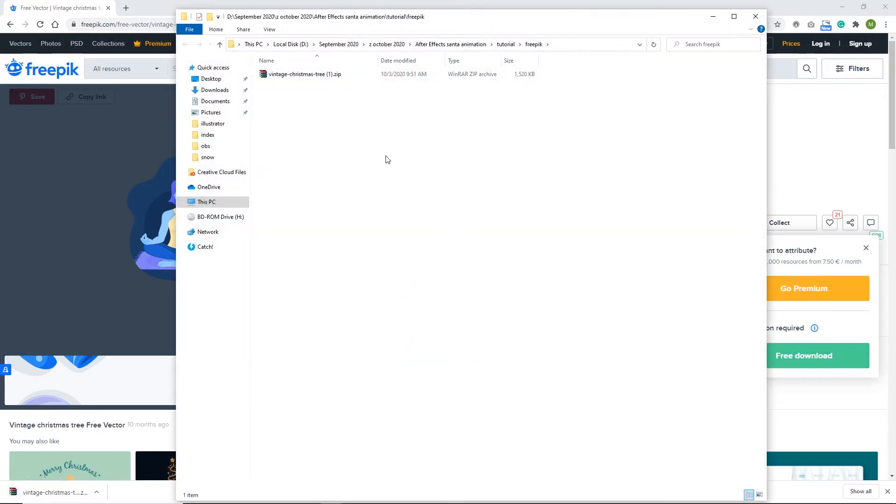
# - Extract the vintage-christmas-tree (1).zip archive into the current freepik folder
pyautogui.rightClick(297, 76)
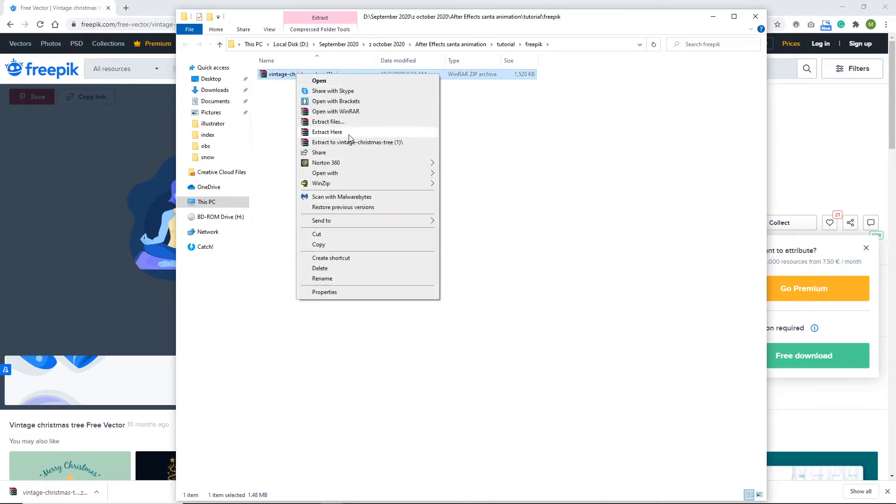
pyautogui.click(348, 133)
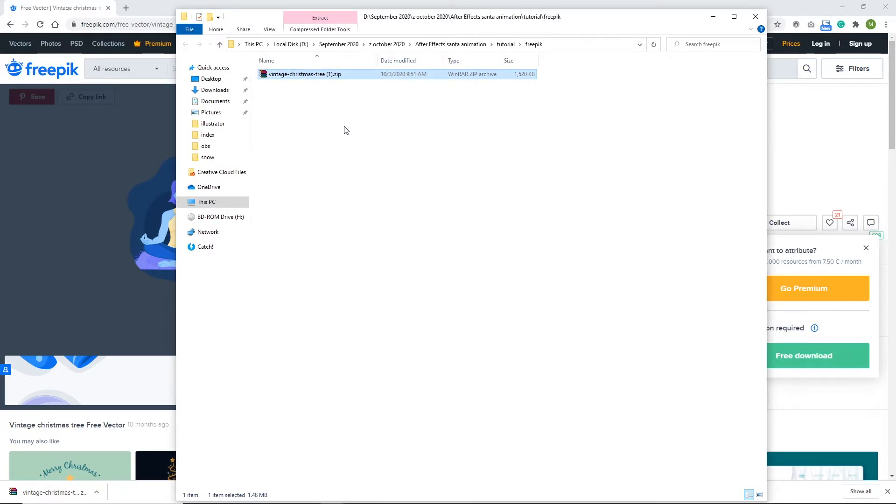
pyautogui.click(337, 181)
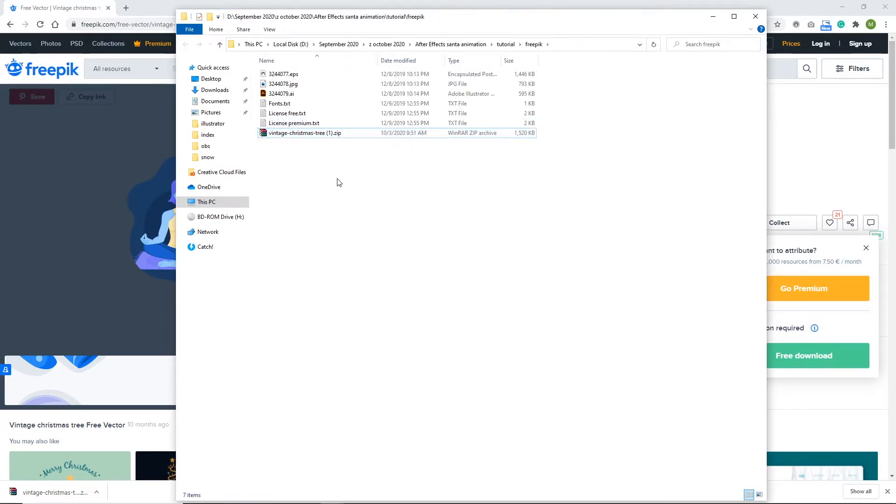
# - Open 3244079.ai in Adobe Illustrator and dismiss the missing fonts dialog and the extra pop-up window
pyautogui.click(279, 96)
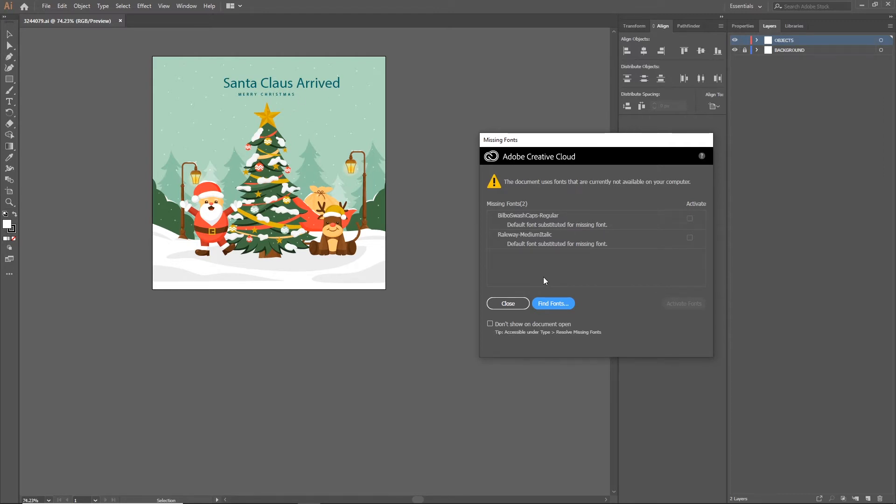
pyautogui.click(511, 304)
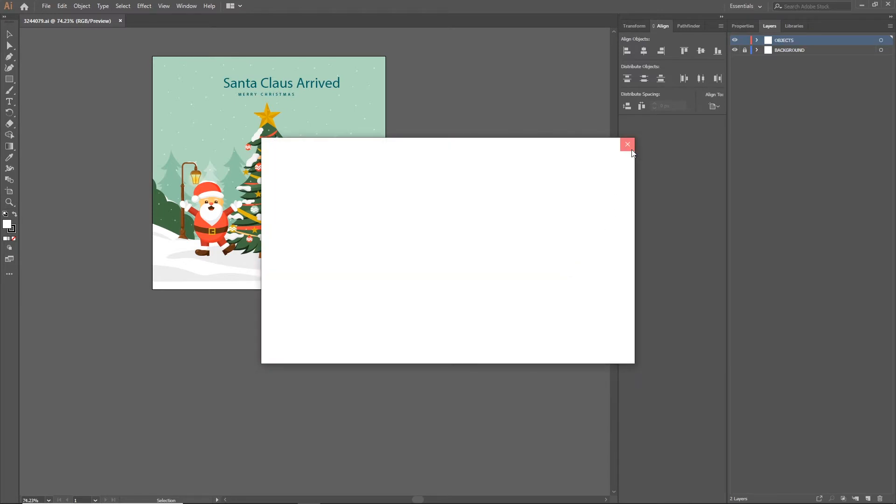
pyautogui.click(631, 149)
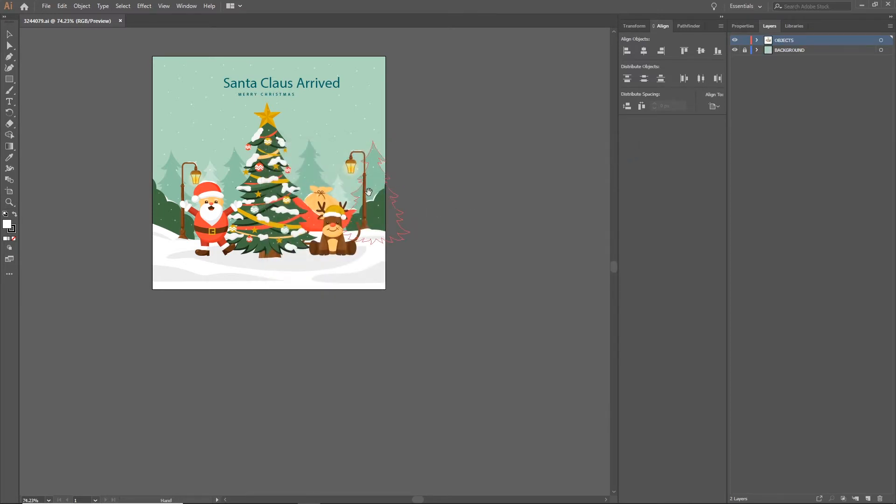
# - Try to move Santa away from the Christmas scene, and undo the move
pyautogui.moveTo(392, 207); pyautogui.dragTo(425, 244)
pyautogui.scroll(1, 331, 258)
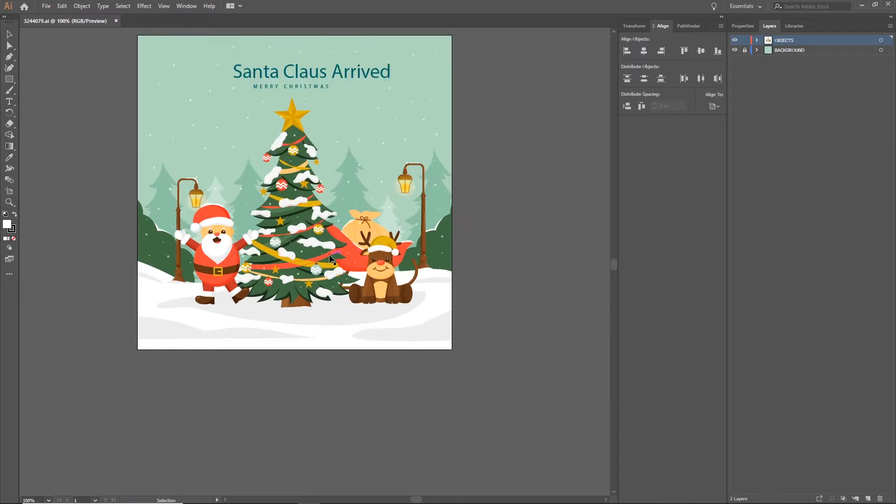
pyautogui.moveTo(339, 231); pyautogui.dragTo(355, 290)
pyautogui.scroll(1, 326, 262)
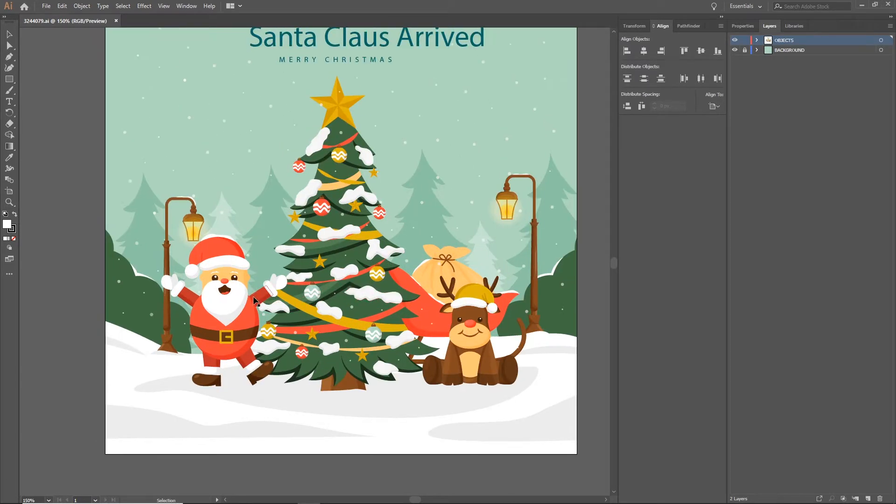
pyautogui.moveTo(242, 298); pyautogui.dragTo(90, 290)
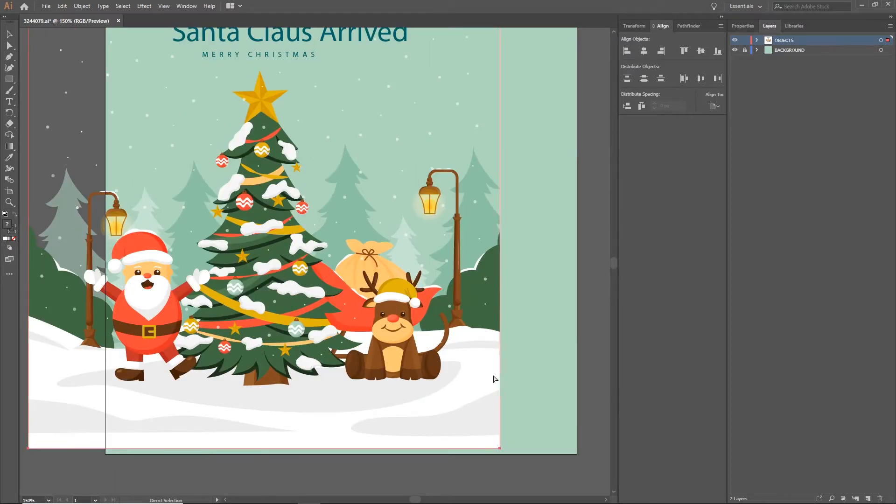
pyautogui.hotkey('ctrl', 'z')
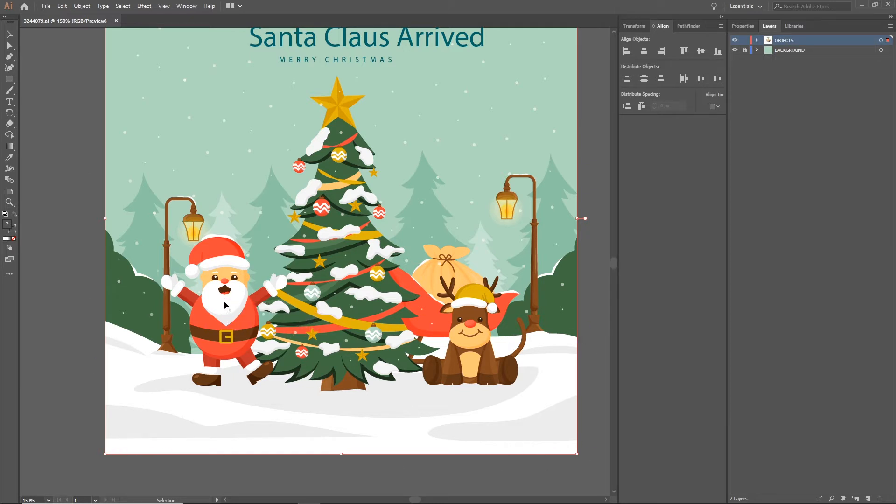
pyautogui.click(80, 271)
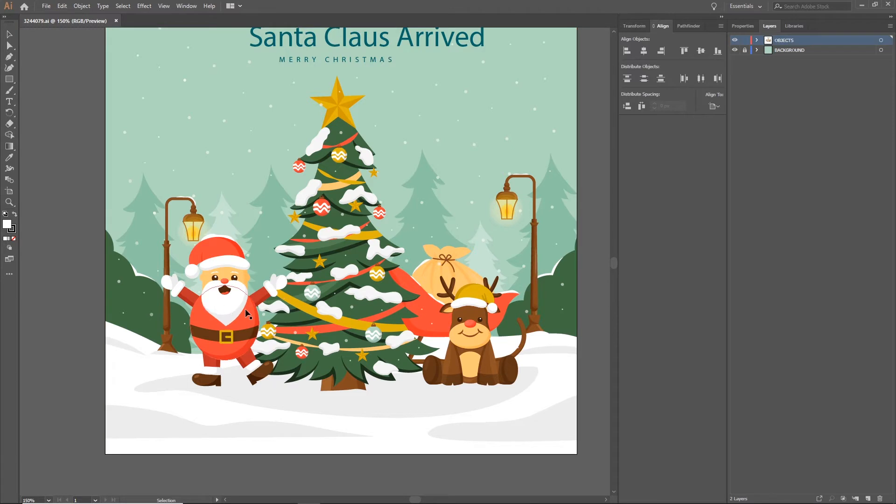
# - Release the clipping mask on the Christmas artwork and deselect everything
pyautogui.click(240, 308)
pyautogui.rightClick(232, 298)
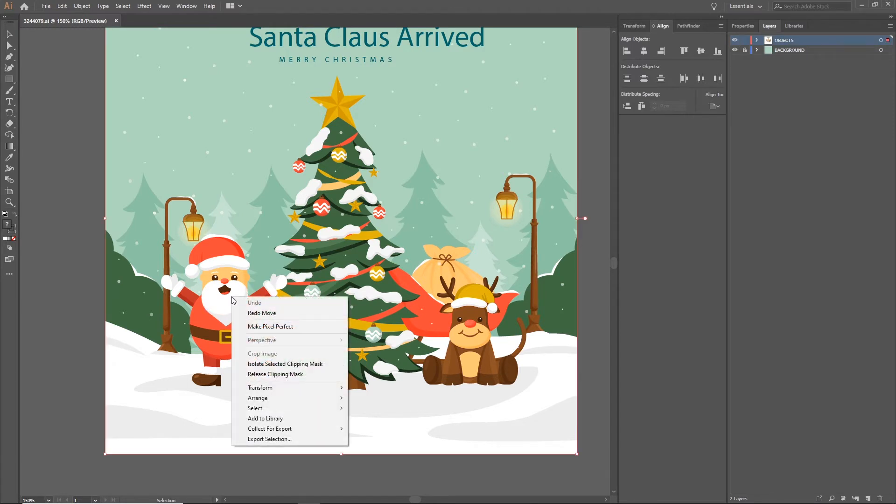
pyautogui.click(287, 374)
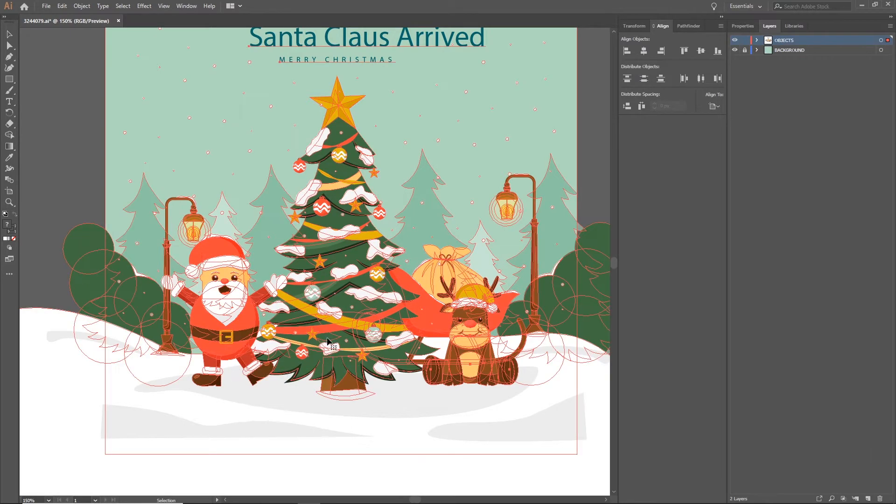
pyautogui.press('a')
pyautogui.press('v')
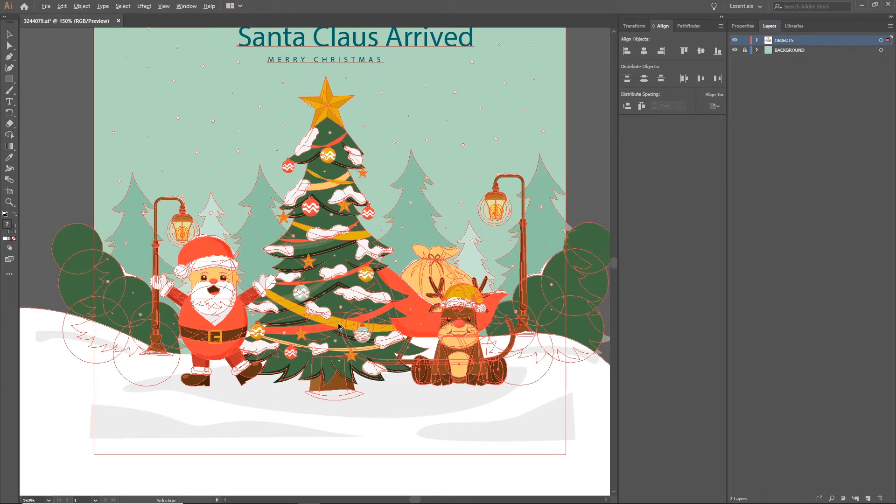
pyautogui.scroll(-2, 339, 327)
pyautogui.click(524, 280)
pyautogui.scroll(1, 450, 337)
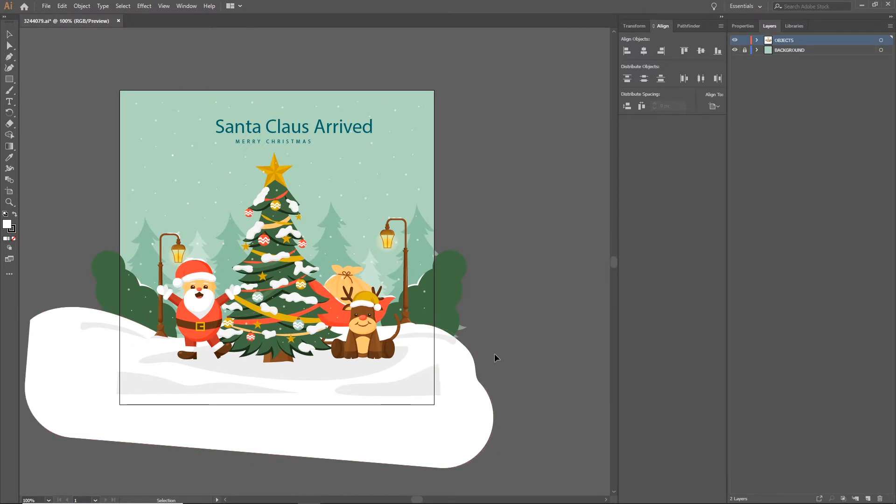
# - Check whether Santa and the Christmas tree can be selected as separate groups
pyautogui.click(208, 321)
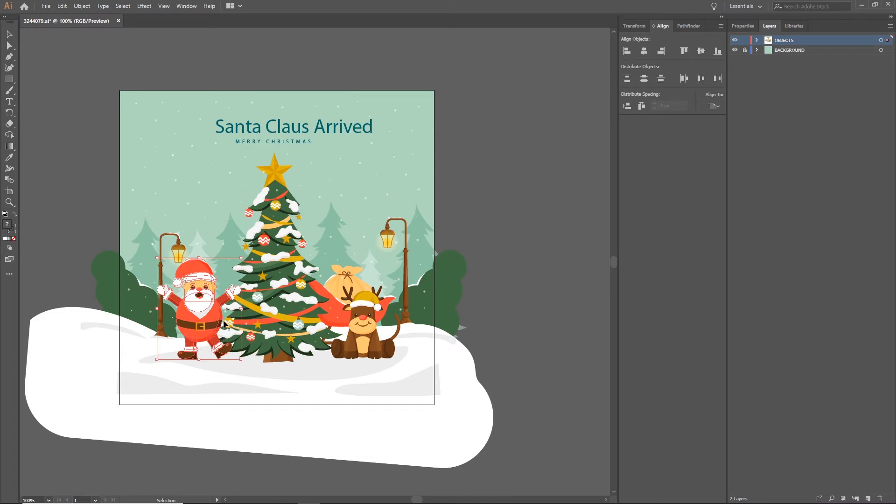
pyautogui.click(524, 256)
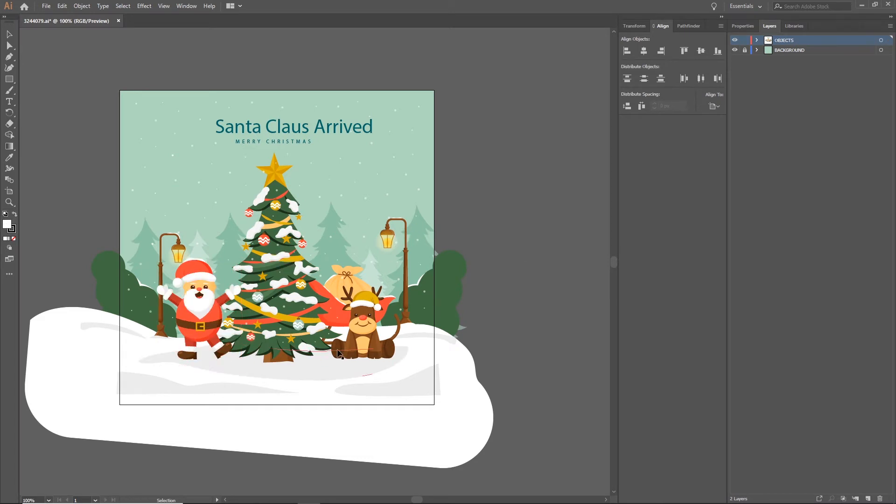
pyautogui.click(299, 246)
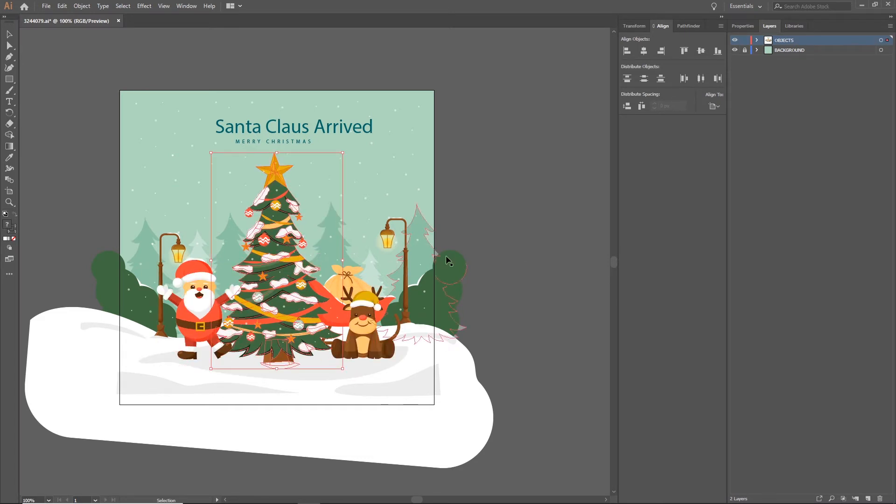
pyautogui.click(473, 235)
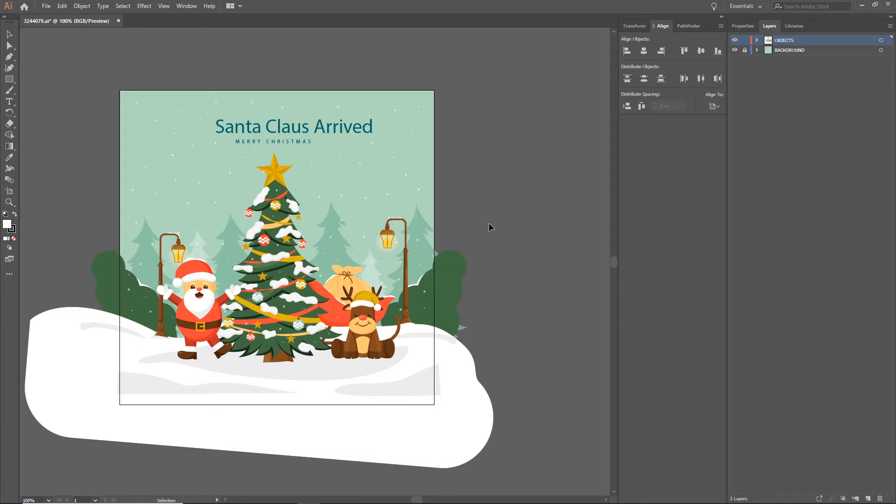
# - Create a new landscape document 1920 px wide and 1080 px high
pyautogui.hotkey('ctrl', 'n')
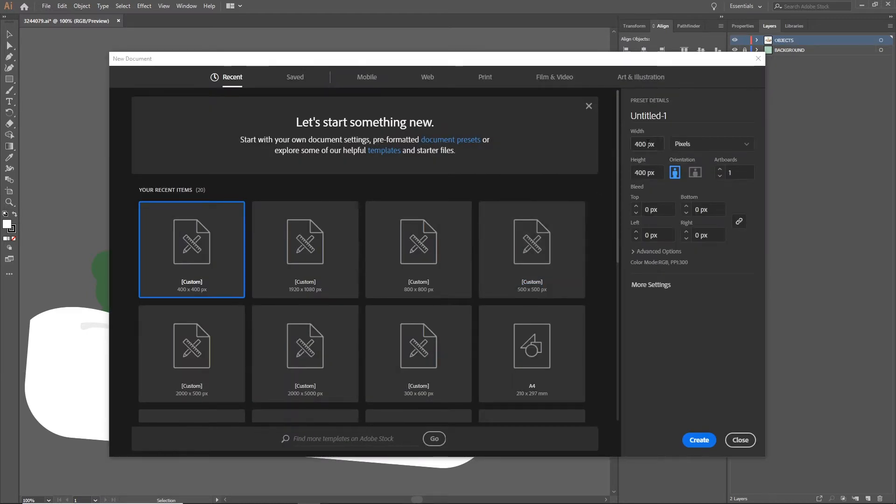
pyautogui.doubleClick(641, 143)
pyautogui.doubleClick(648, 173)
pyautogui.write('108')
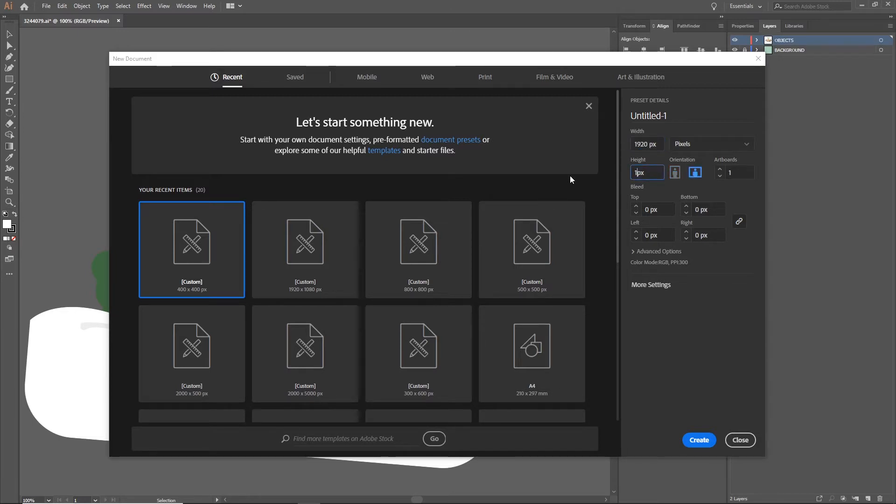
pyautogui.write('0')
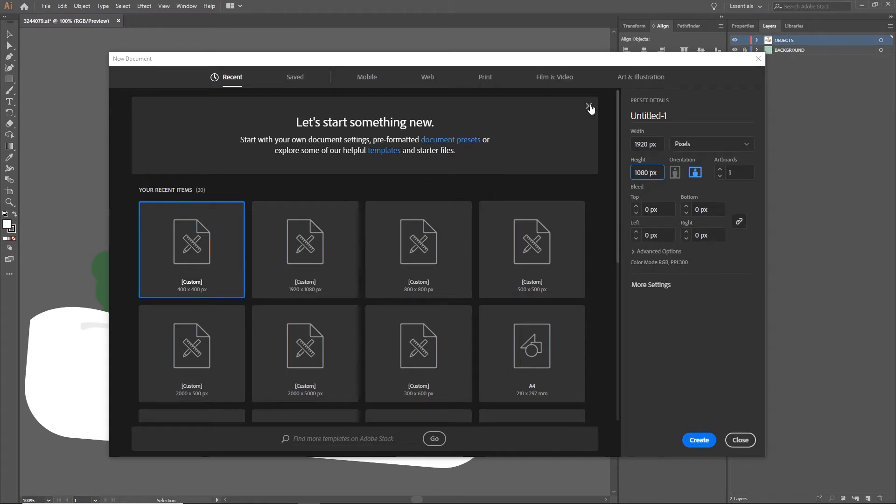
pyautogui.click(698, 441)
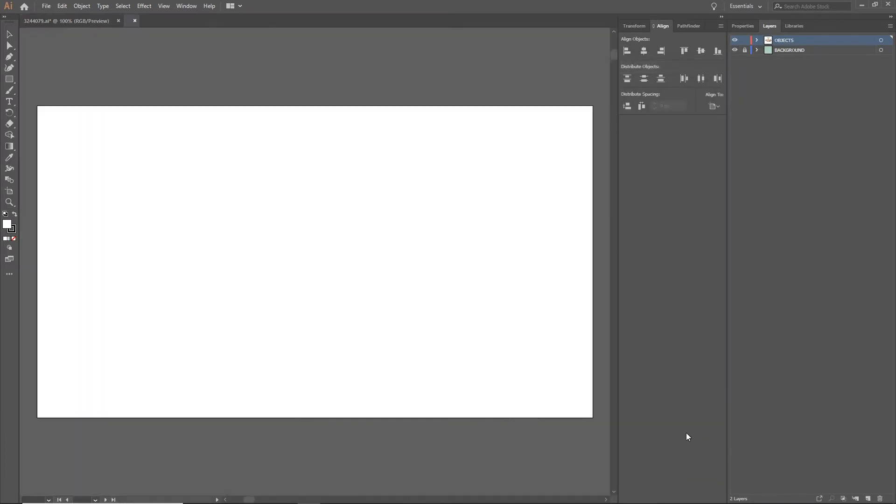
# - Copy the Santa group from 3244079.ai into the new document and place it left of the artboard's centre
pyautogui.click(94, 21)
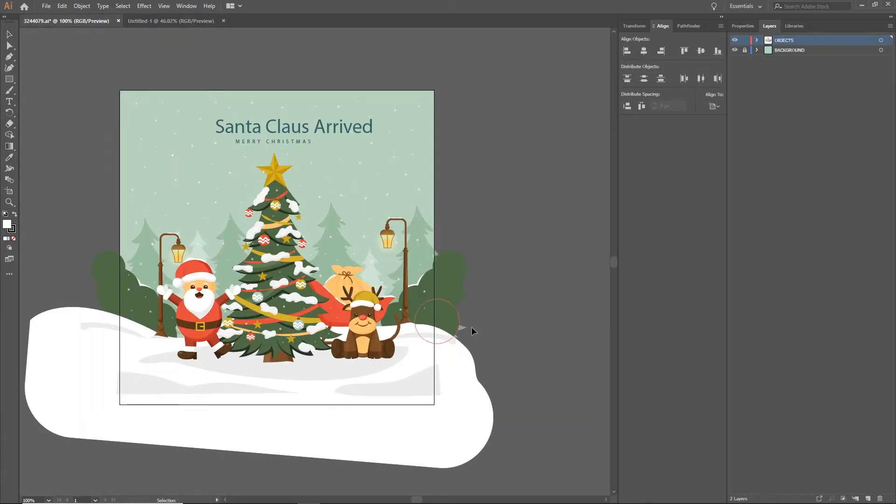
pyautogui.click(200, 310)
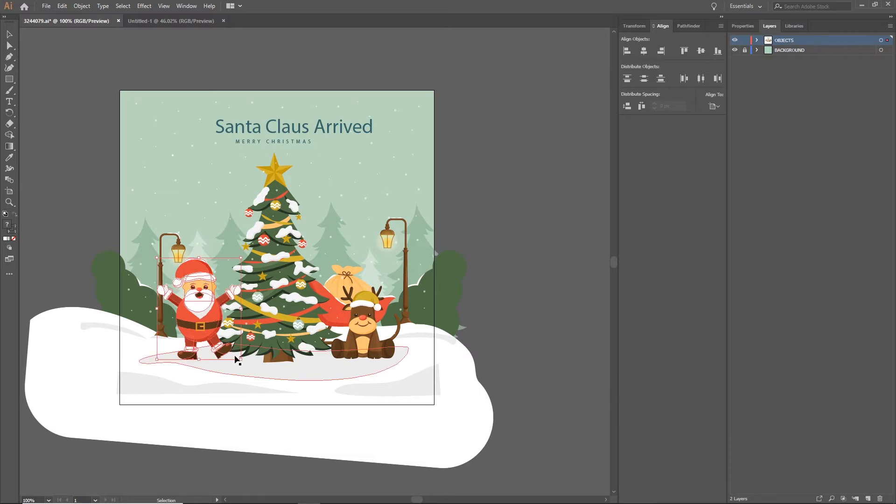
pyautogui.moveTo(193, 267); pyautogui.dragTo(357, 374)
pyautogui.click(358, 257)
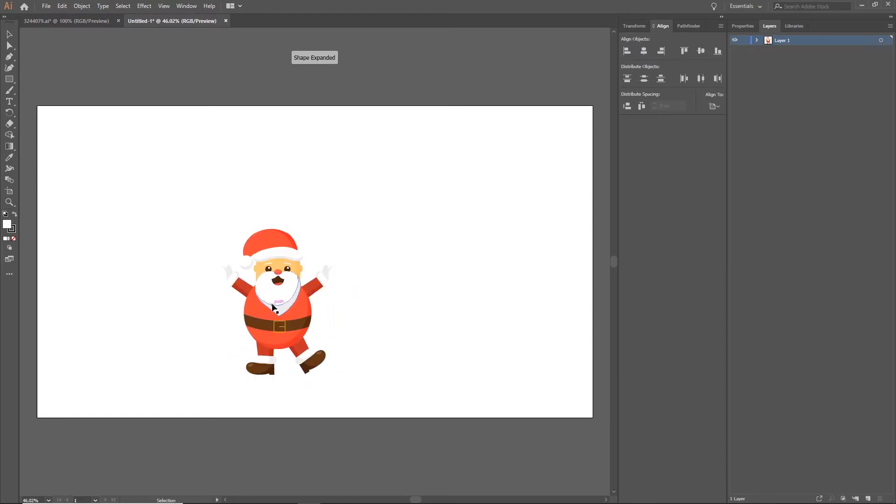
pyautogui.moveTo(271, 304); pyautogui.dragTo(254, 262)
pyautogui.click(363, 282)
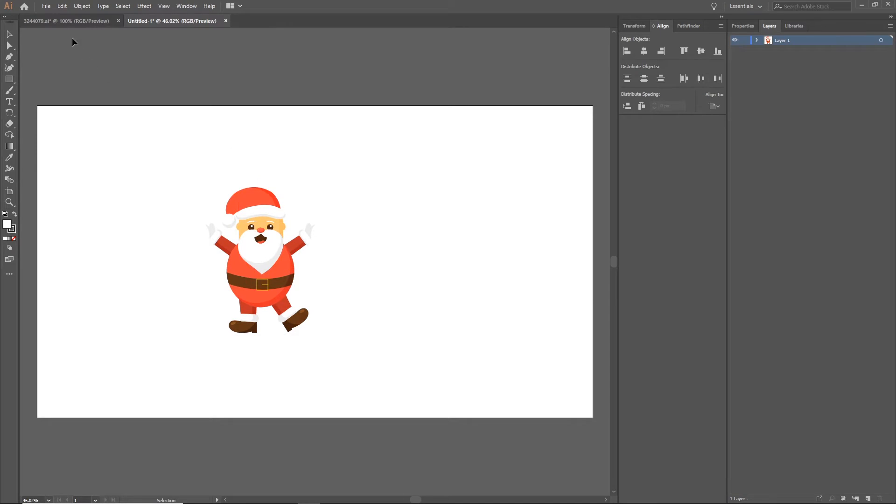
# - Copy the snow ground from 3244079.ai into the new document and place it directly beneath Santa's feet
pyautogui.click(76, 24)
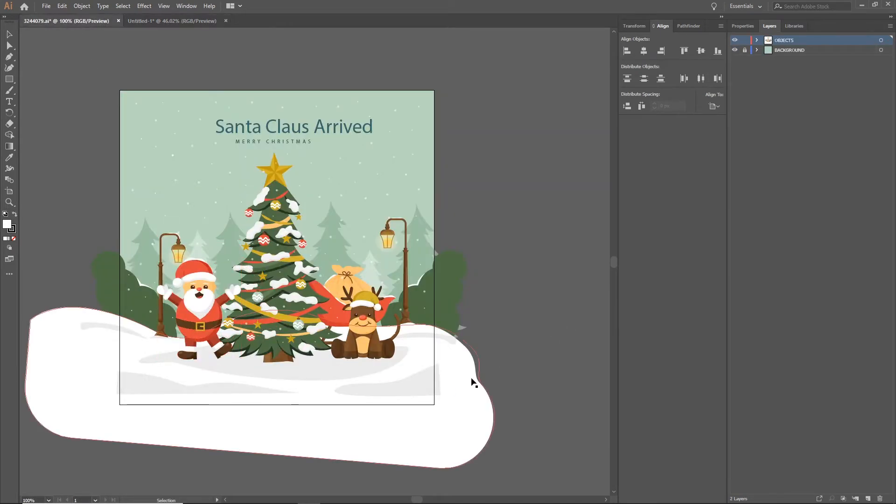
pyautogui.moveTo(470, 402); pyautogui.dragTo(454, 434)
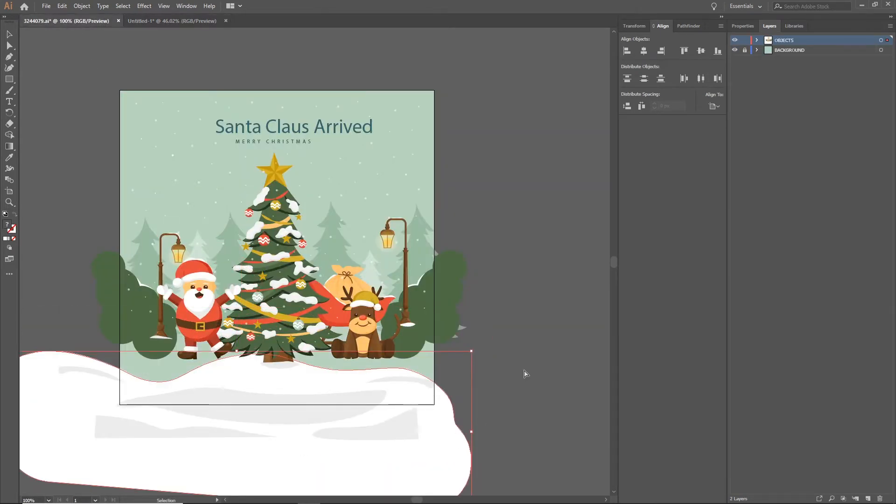
pyautogui.hotkey('ctrl', 'z')
pyautogui.moveTo(475, 394); pyautogui.dragTo(361, 369)
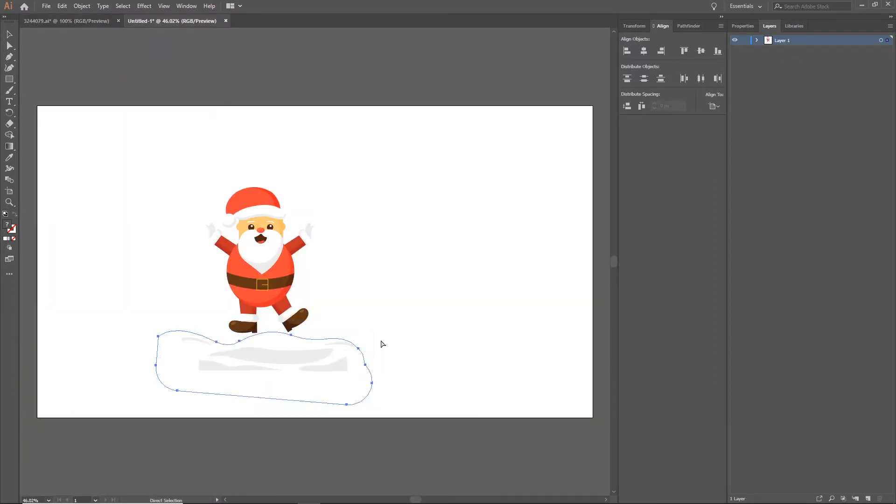
pyautogui.hscroll(1, 381, 344)
pyautogui.scroll(-1, 380, 344)
pyautogui.scroll(-1, 381, 341)
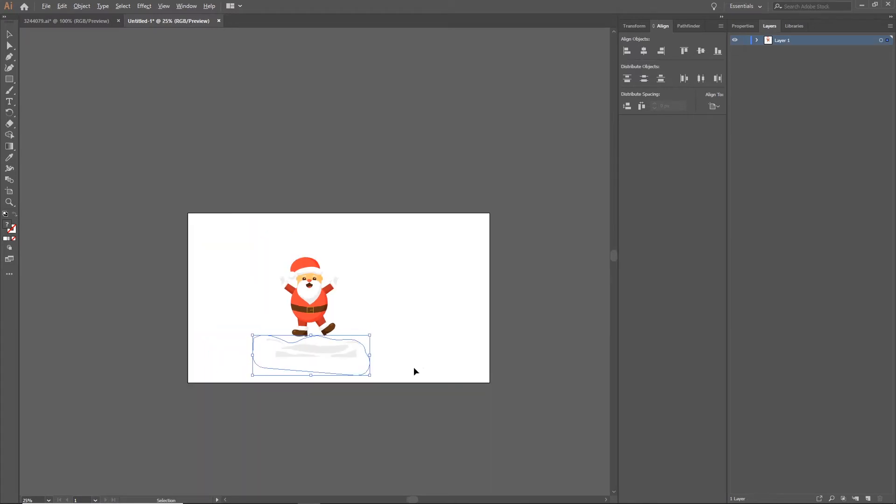
pyautogui.click(405, 165)
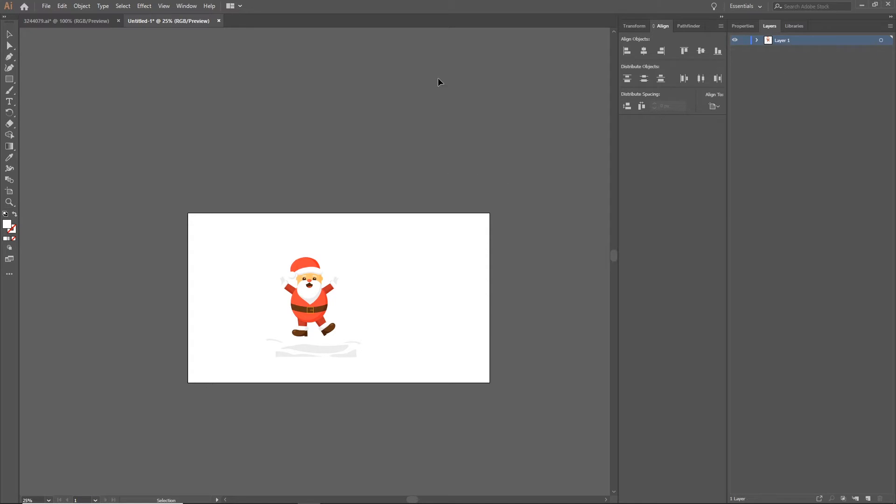
# - Add a new layer to the document and move it below Layer 1
pyautogui.click(182, 7)
pyautogui.click(447, 78)
pyautogui.click(868, 498)
pyautogui.moveTo(788, 45); pyautogui.dragTo(787, 55)
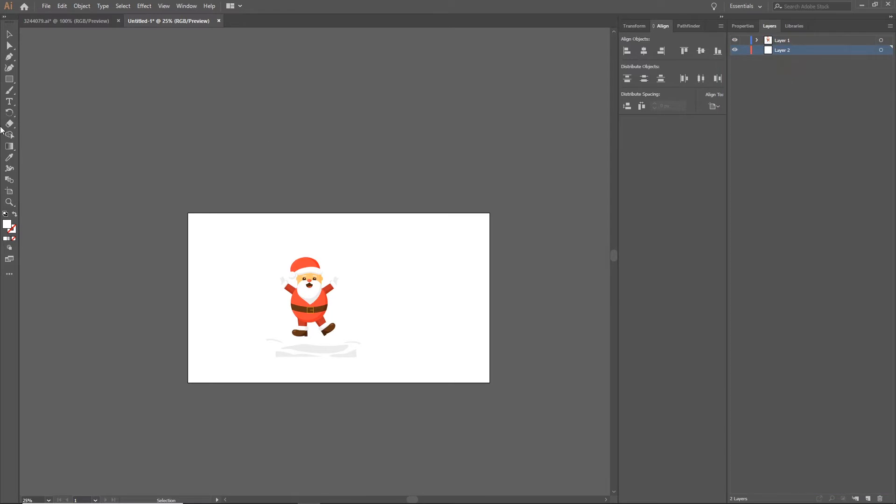
# - Cover the whole artboard with a dark navy (#0e111c) rectangle on Layer 2 and lock that layer
pyautogui.click(13, 84)
pyautogui.doubleClick(8, 225)
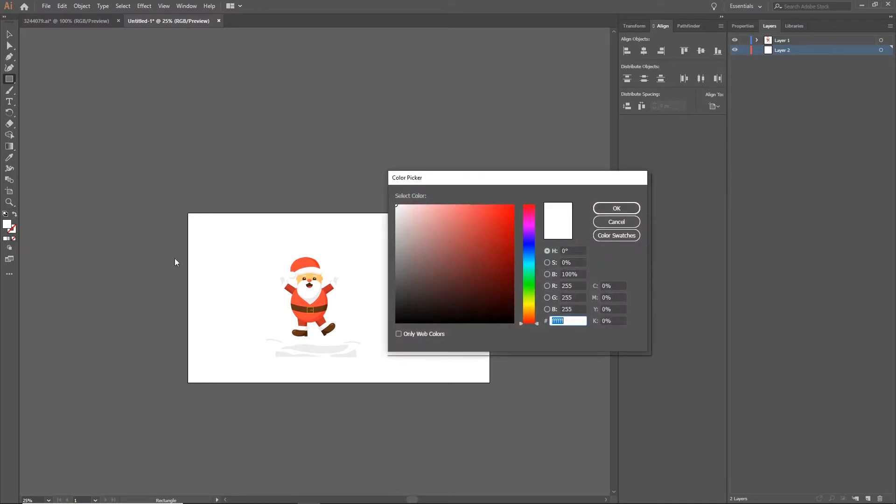
pyautogui.click(529, 247)
pyautogui.moveTo(460, 300); pyautogui.dragTo(455, 310)
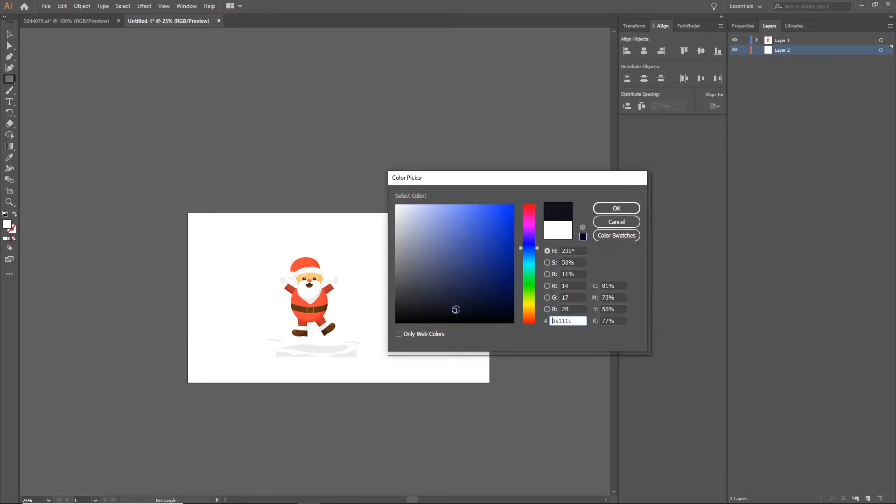
pyautogui.click(617, 210)
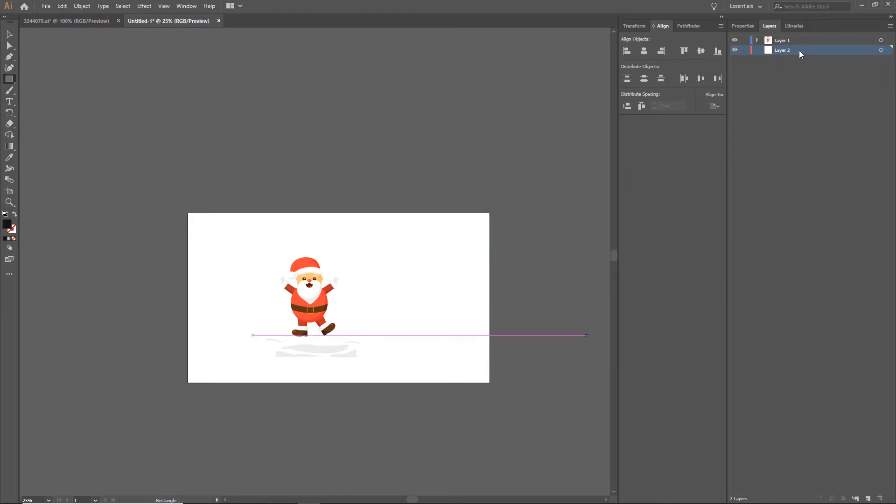
pyautogui.moveTo(490, 382)
pyautogui.mouseDown()
pyautogui.moveTo(420, 309)
pyautogui.moveTo(180, 206)
pyautogui.moveTo(189, 213)
pyautogui.mouseUp()
pyautogui.click(9, 34)
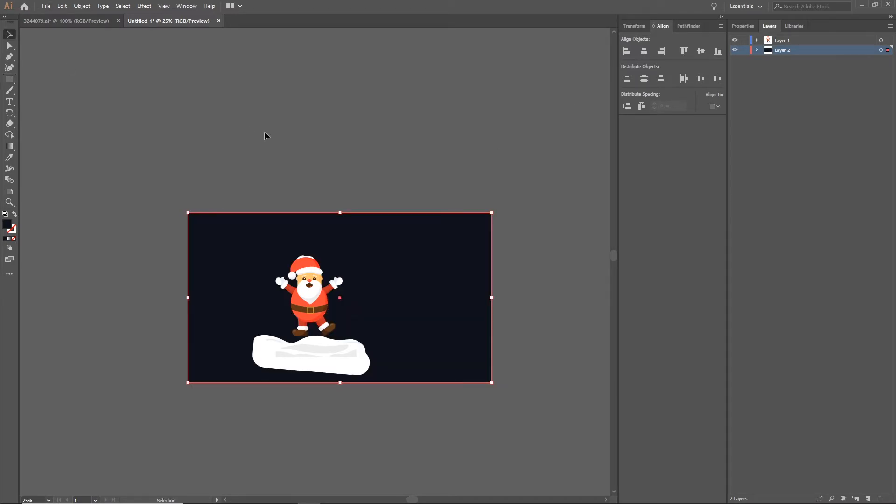
pyautogui.click(266, 136)
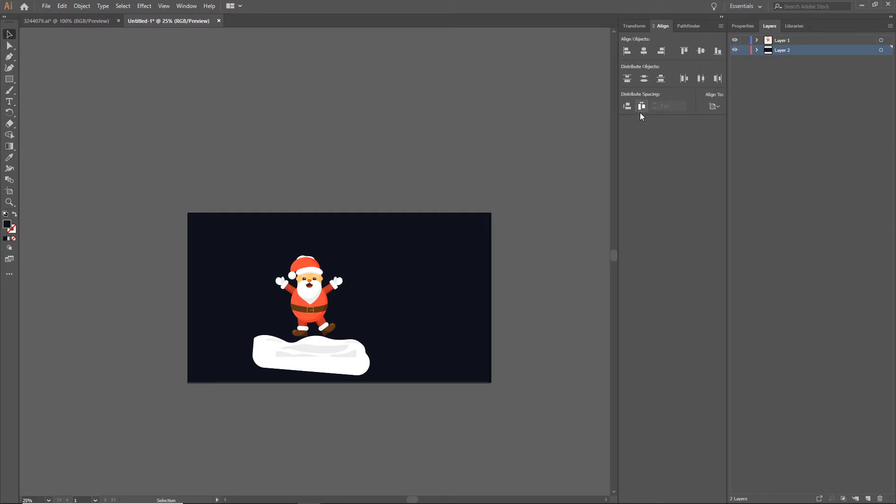
pyautogui.click(743, 50)
# - Enlarge the snow ground until it extends past both sides of the artboard and position it across the lower half
pyautogui.click(362, 355)
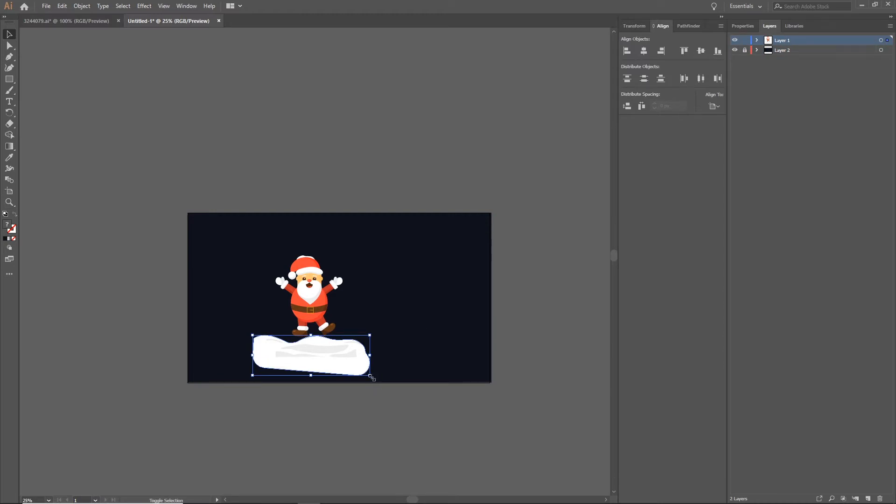
pyautogui.moveTo(374, 378); pyautogui.dragTo(447, 412)
pyautogui.moveTo(405, 384); pyautogui.dragTo(438, 385)
pyautogui.moveTo(482, 410); pyautogui.dragTo(519, 424)
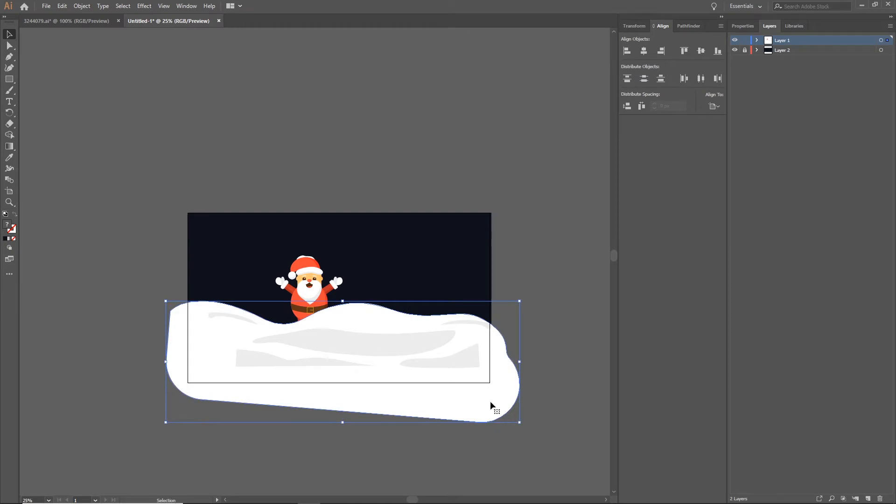
pyautogui.moveTo(443, 370); pyautogui.dragTo(438, 358)
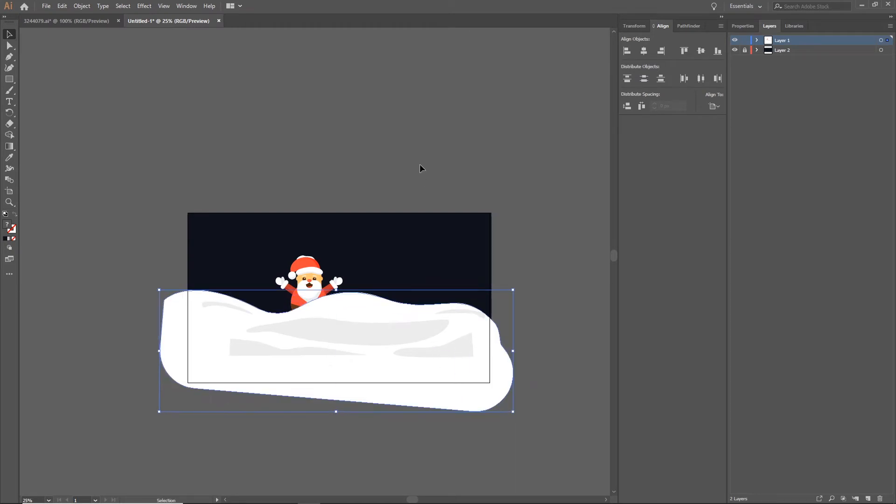
pyautogui.click(445, 195)
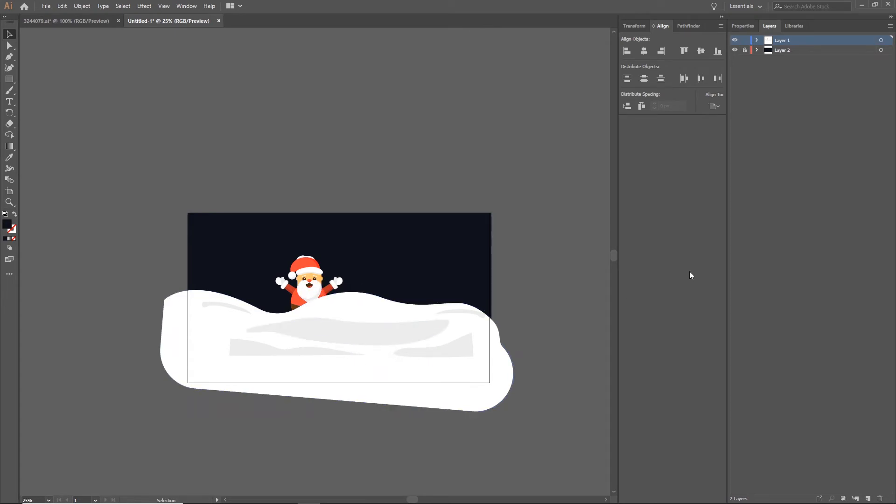
# - Move the Santa group above the snow clip group in Layer 1's stacking order
pyautogui.click(756, 41)
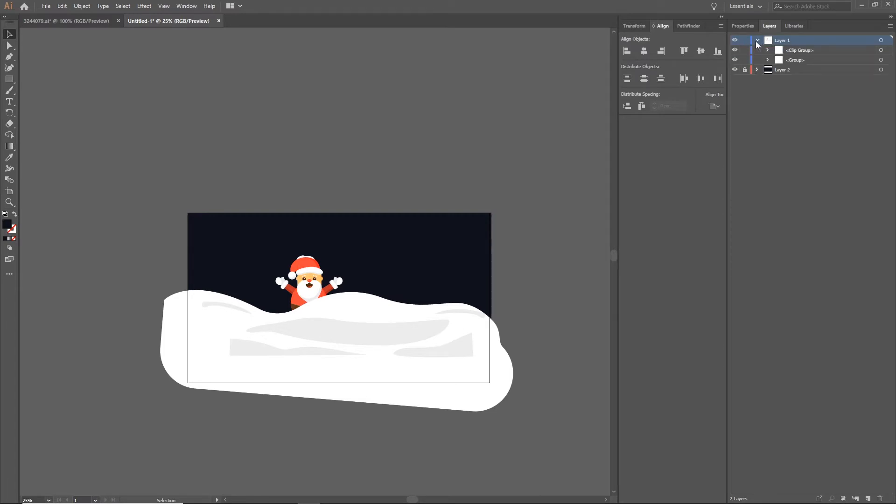
pyautogui.click(795, 64)
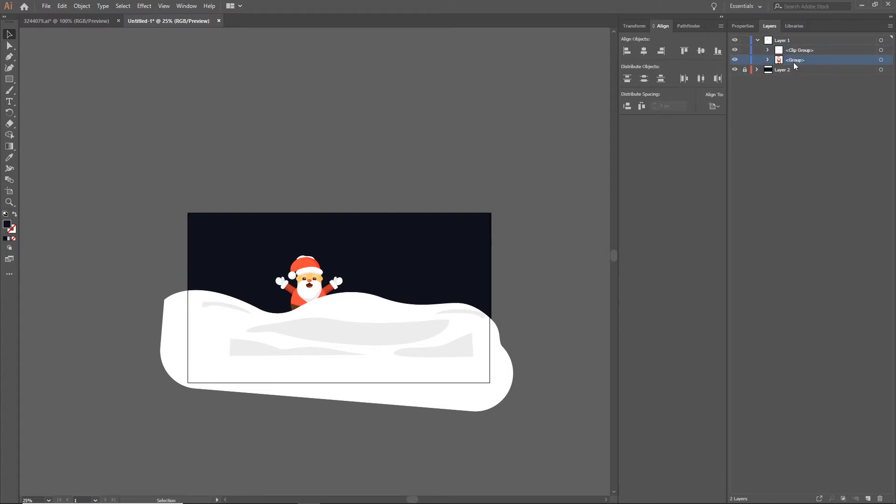
pyautogui.moveTo(794, 60); pyautogui.dragTo(796, 45)
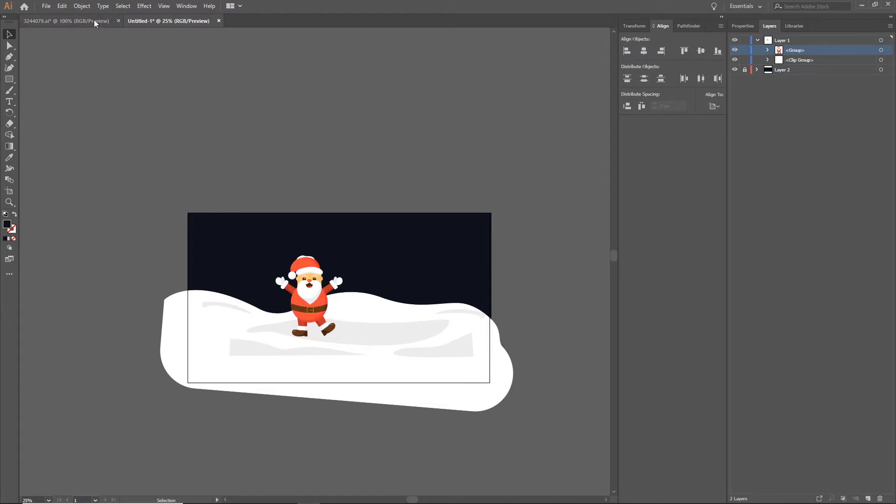
# - Copy the decorated Christmas tree from 3244079.ai into the new document, place it on the snow to Santa's right and enlarge it
pyautogui.click(83, 24)
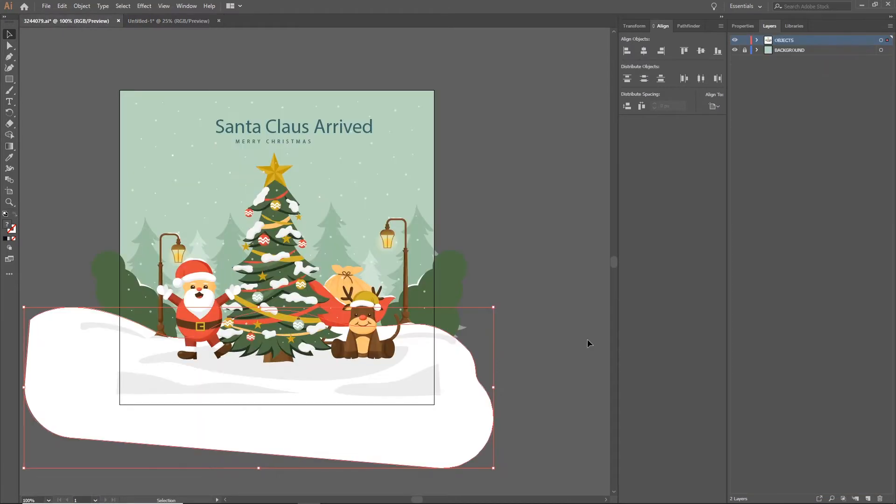
pyautogui.click(553, 245)
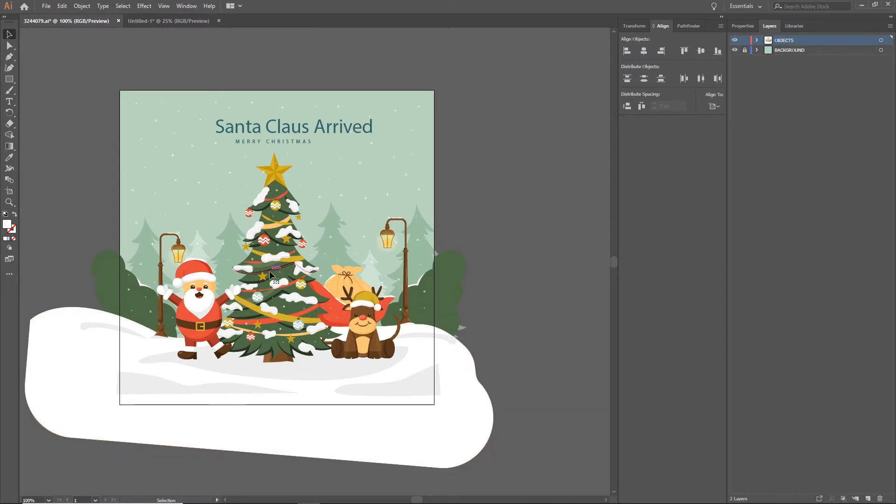
pyautogui.click(287, 264)
pyautogui.moveTo(287, 264); pyautogui.dragTo(419, 278)
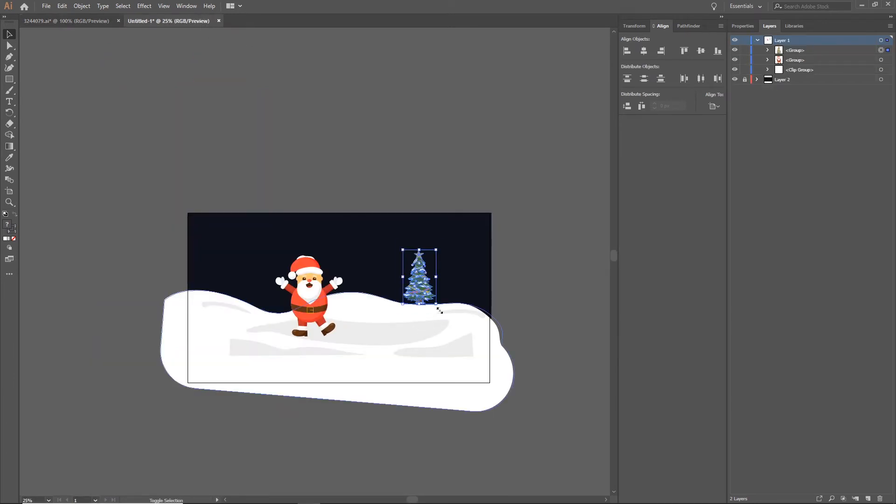
pyautogui.moveTo(440, 310); pyautogui.dragTo(430, 340)
pyautogui.click(410, 202)
# - Move Santa further left on the snow and enlarge him to better match the tree's height
pyautogui.moveTo(319, 296); pyautogui.dragTo(299, 299)
pyautogui.moveTo(323, 339); pyautogui.dragTo(334, 354)
pyautogui.click(391, 218)
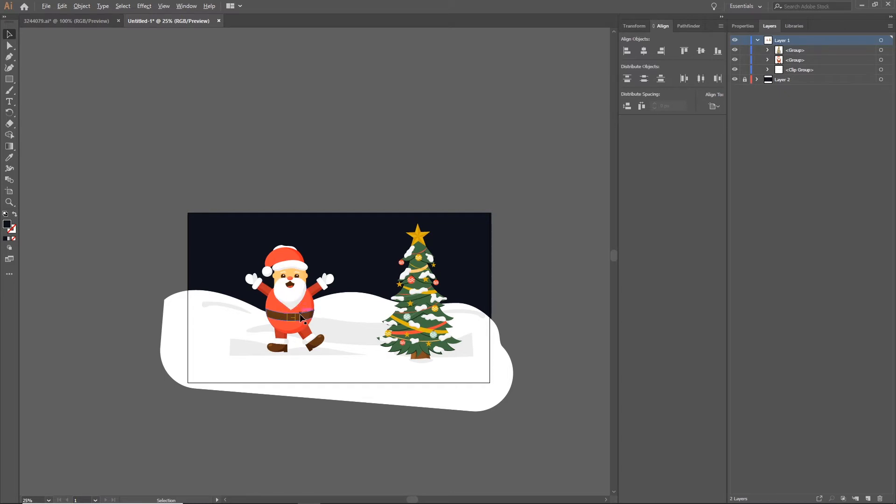
# - Ungroup the Santa artwork once to split off the snow patch on his hat
pyautogui.scroll(2, 296, 309)
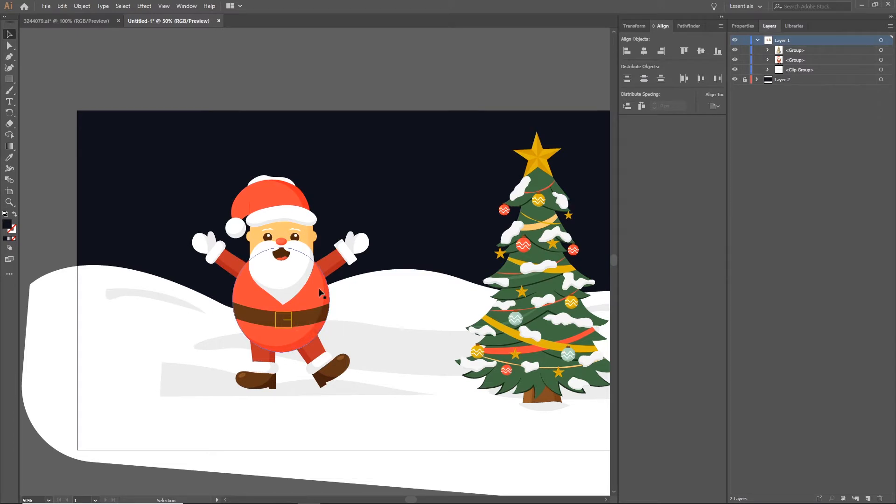
pyautogui.click(287, 279)
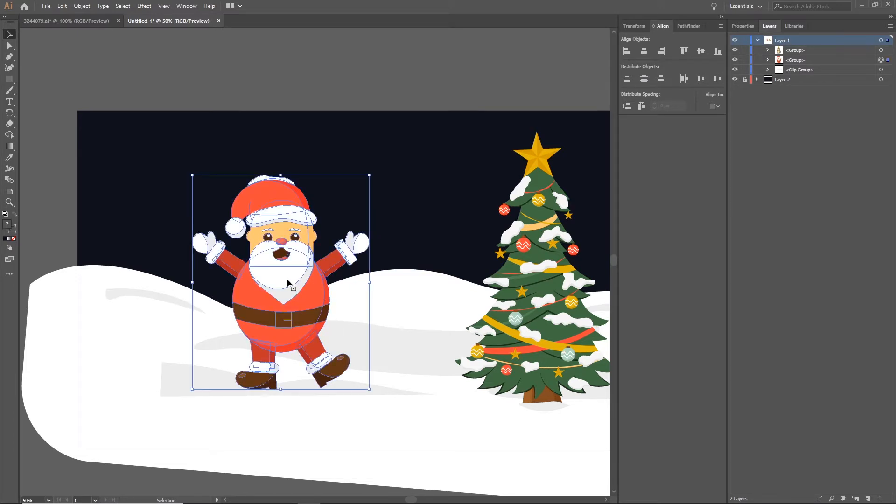
pyautogui.rightClick(280, 277)
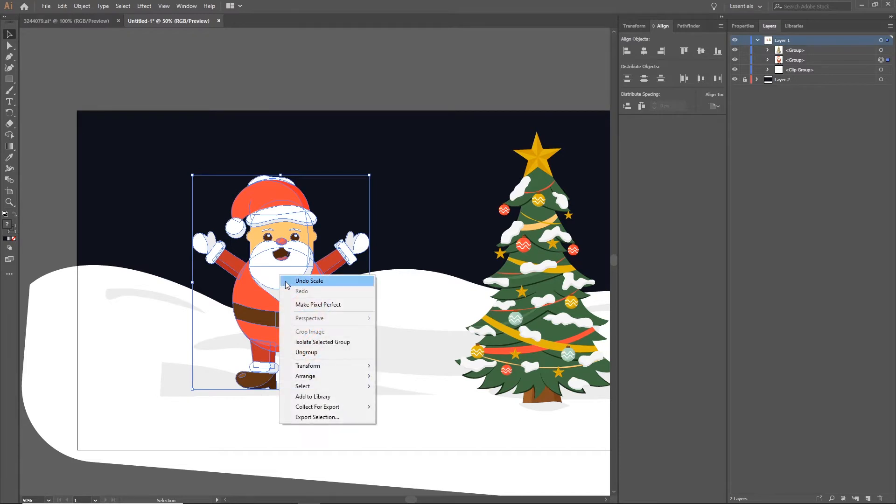
pyautogui.click(311, 354)
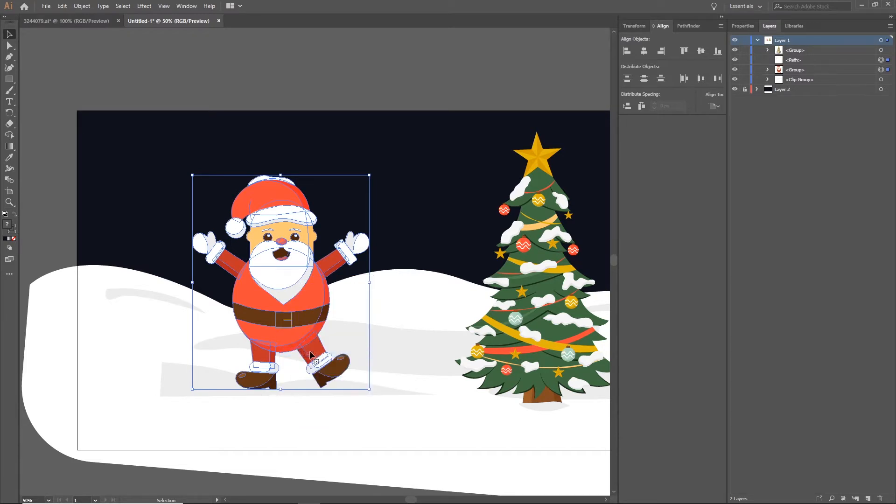
pyautogui.click(363, 137)
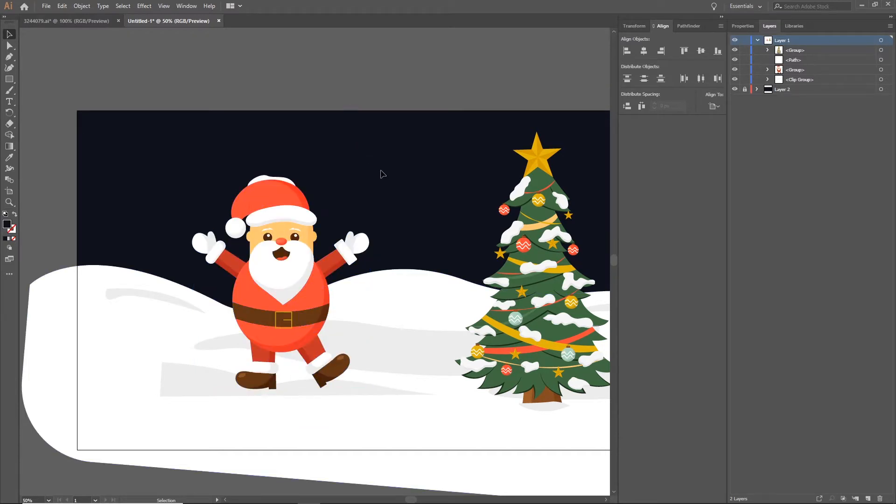
# - Move the remaining Santa group to test what is still grouped, and undo the move
pyautogui.click(315, 299)
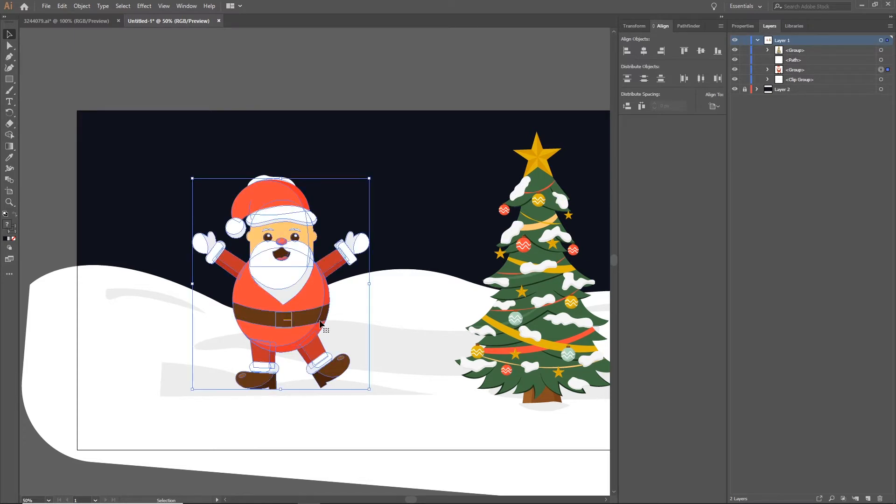
pyautogui.moveTo(303, 318); pyautogui.dragTo(267, 307)
pyautogui.hotkey('ctrl', 'z')
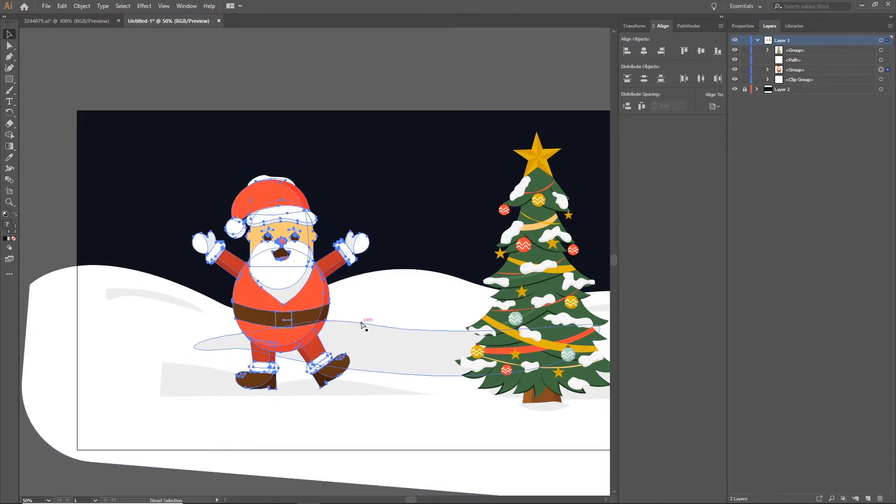
# - Ungroup Santa again into separate head, torso, legs and arms groups
pyautogui.rightClick(277, 274)
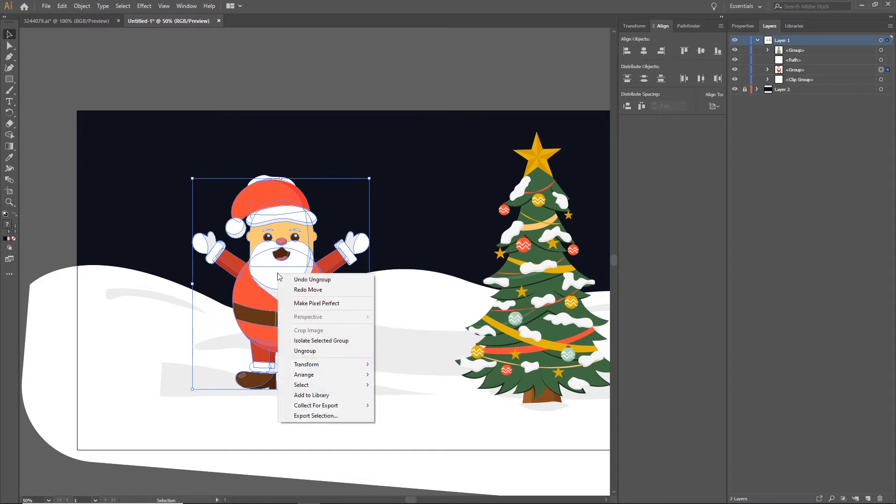
pyautogui.click(305, 351)
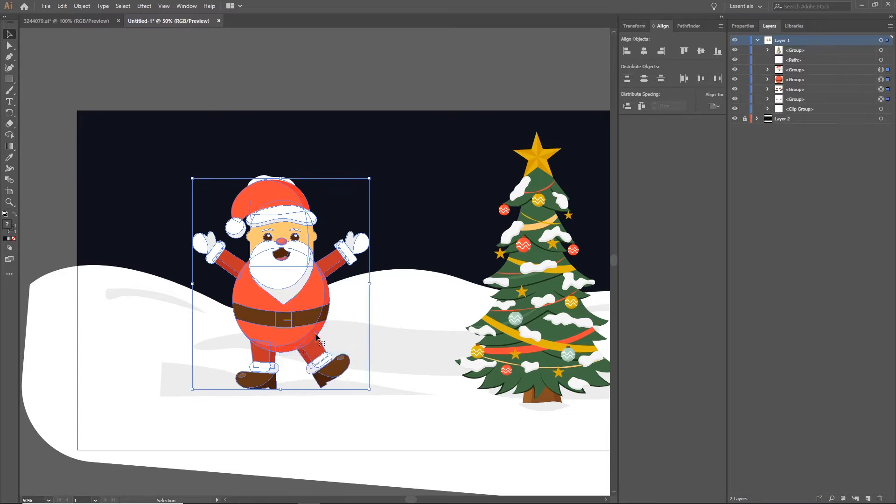
pyautogui.click(319, 149)
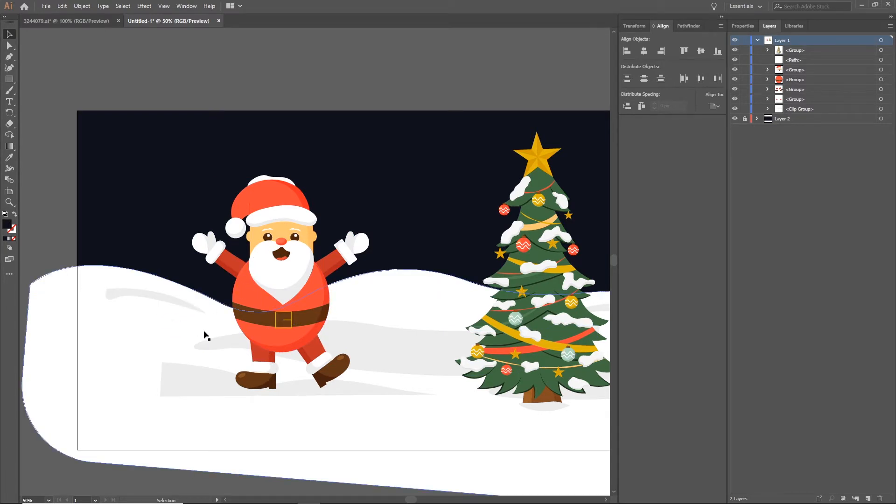
# - Test that Santa's head and torso move independently, undoing each move
pyautogui.moveTo(292, 264); pyautogui.dragTo(289, 214)
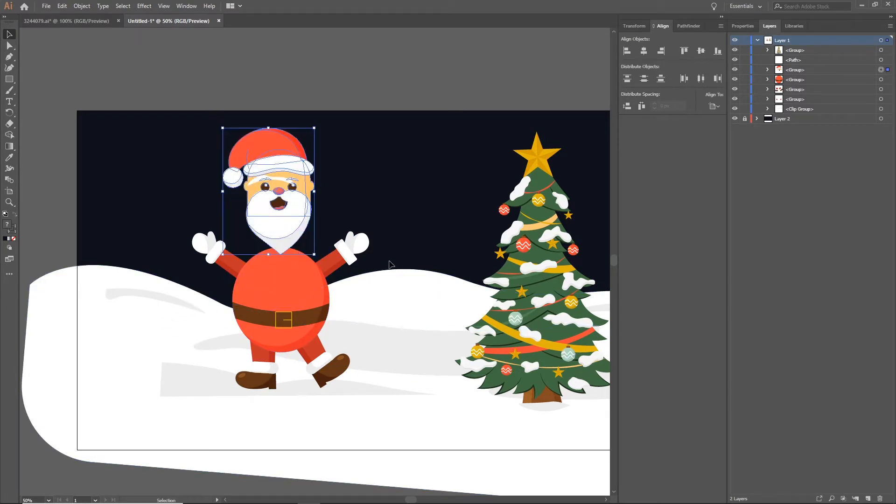
pyautogui.hotkey('ctrl', 'z')
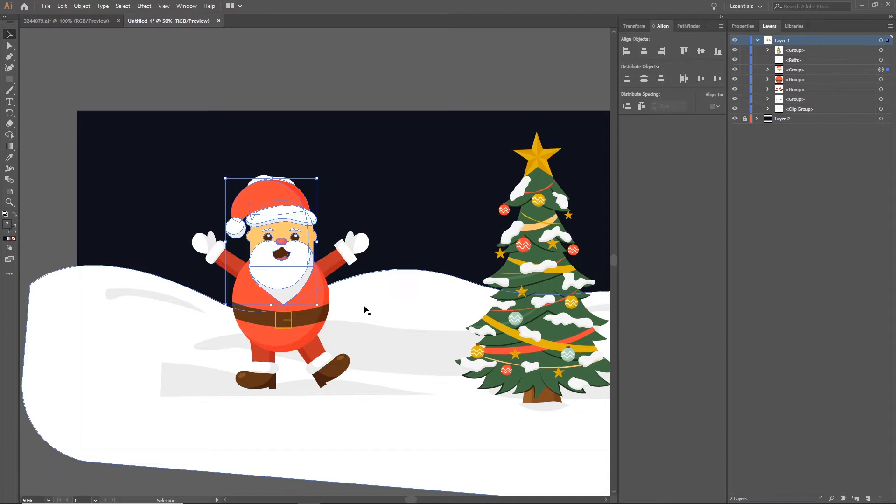
pyautogui.click(298, 328)
pyautogui.moveTo(301, 330); pyautogui.dragTo(200, 337)
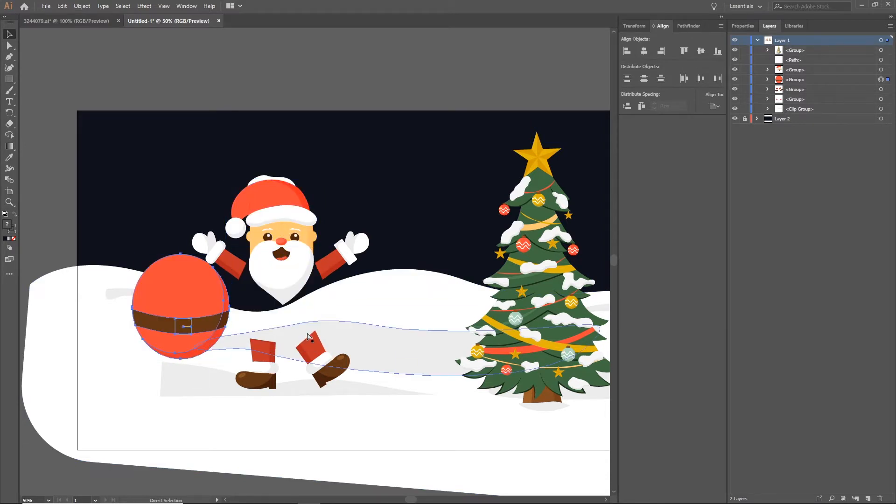
pyautogui.hotkey('ctrl', 'z')
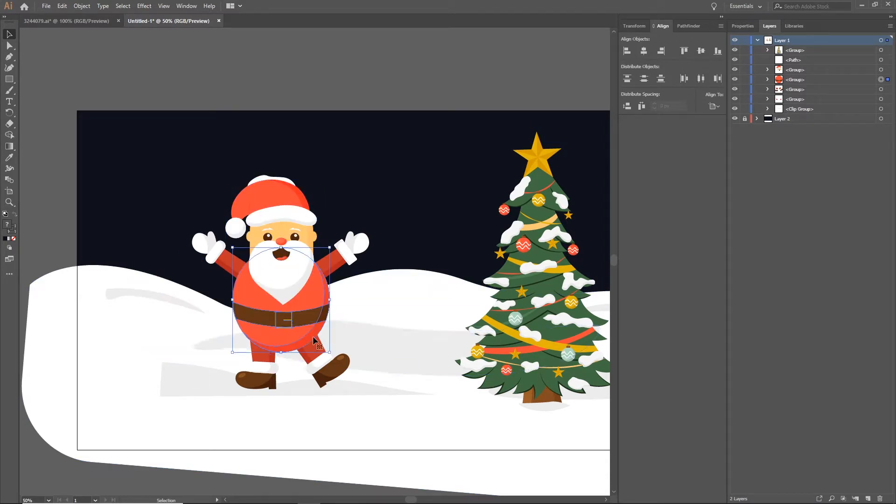
# - Ungroup Santa's pair of legs and check that each leg can be selected separately
pyautogui.click(333, 372)
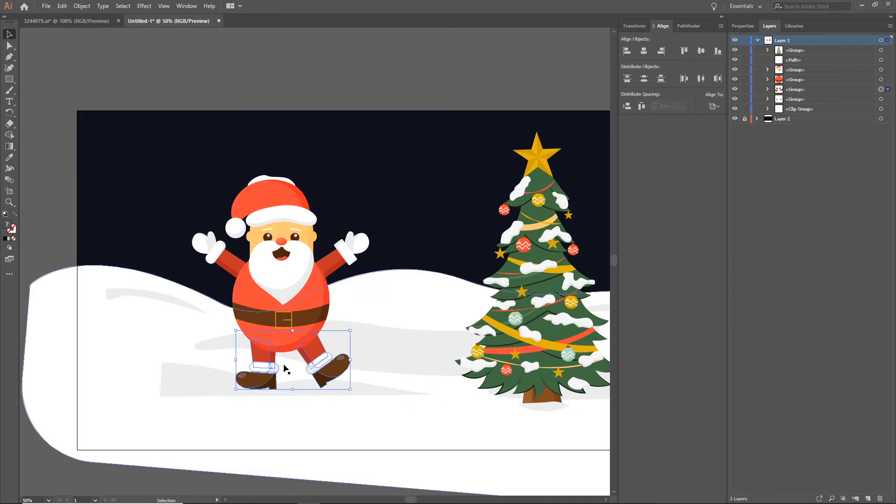
pyautogui.rightClick(315, 351)
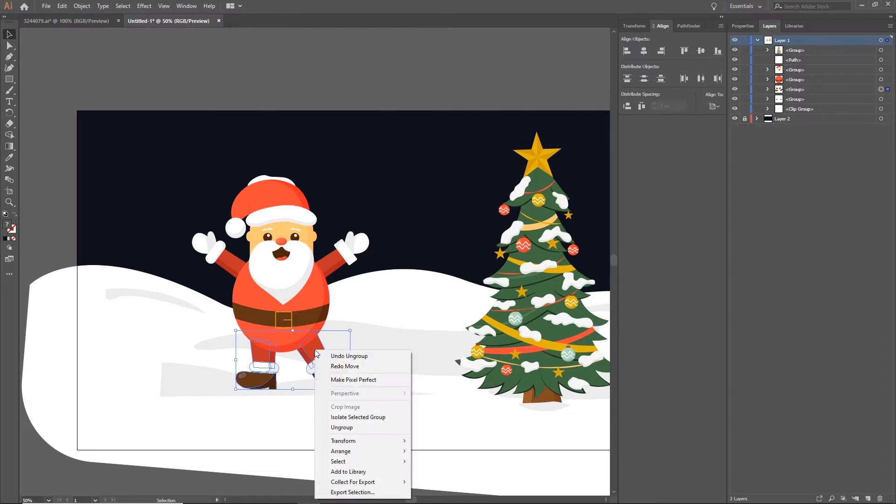
pyautogui.click(361, 427)
pyautogui.click(390, 85)
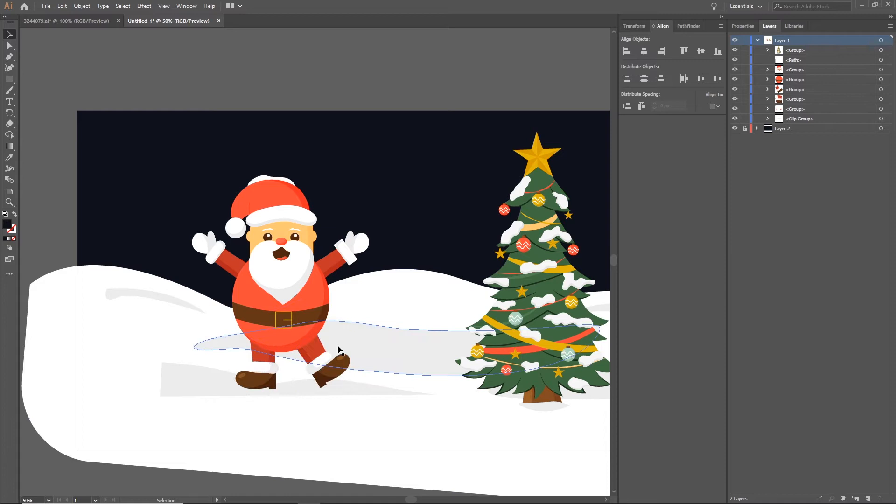
pyautogui.click(313, 368)
pyautogui.click(262, 368)
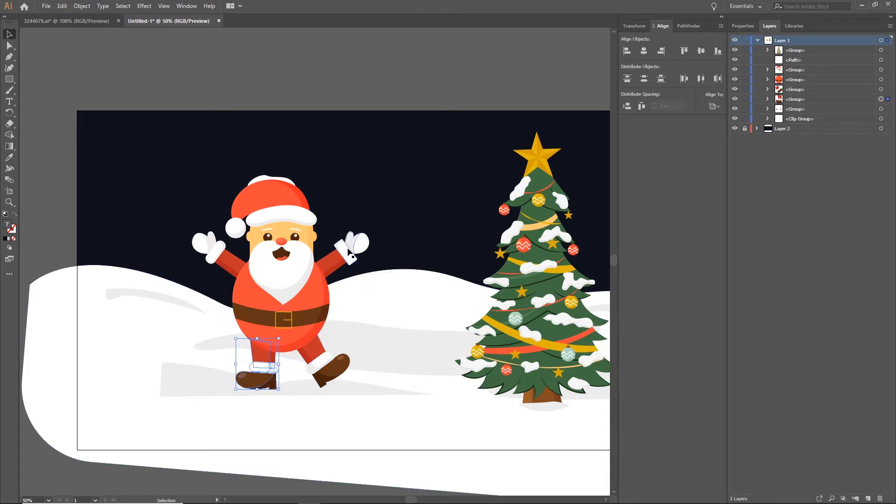
# - Move Santa's arms to test whether they are still grouped together, and undo the move
pyautogui.moveTo(348, 252); pyautogui.dragTo(429, 265)
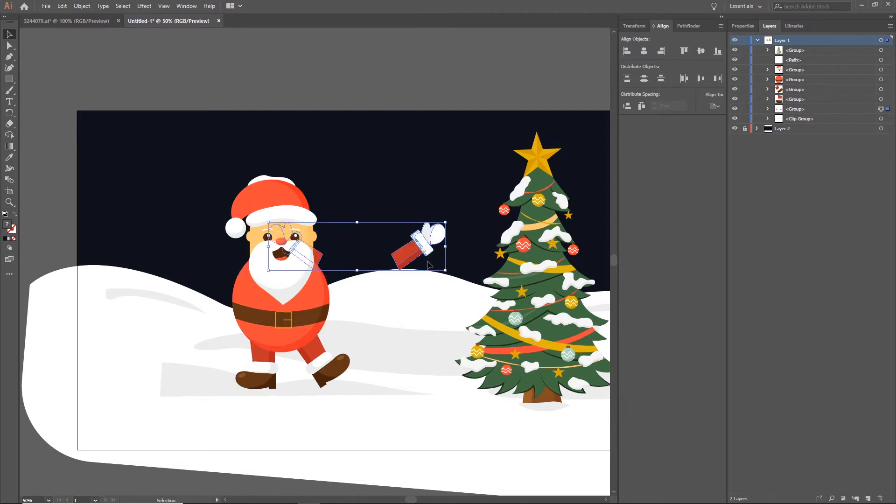
pyautogui.press('a')
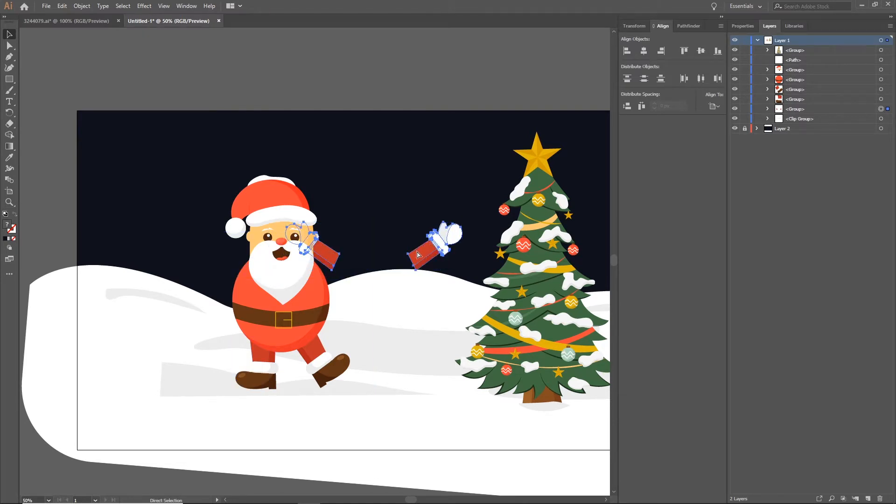
pyautogui.hotkey('ctrl', 'z')
pyautogui.press('v')
# - Ungroup Santa's pair of arms into two separate arm groups and deselect them
pyautogui.click(350, 254)
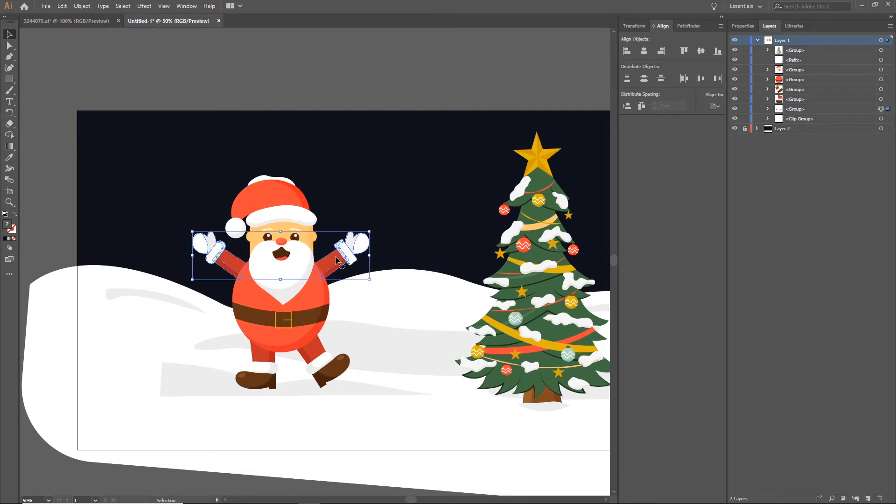
pyautogui.rightClick(337, 261)
pyautogui.click(363, 334)
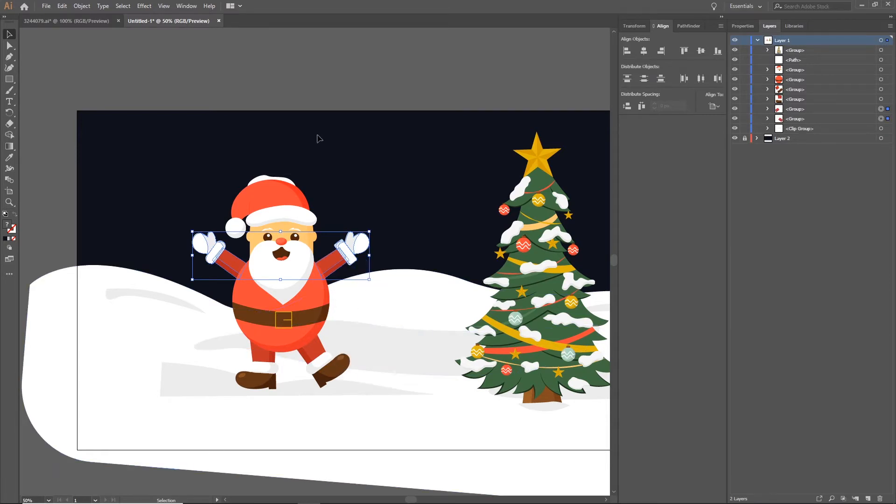
pyautogui.click(327, 85)
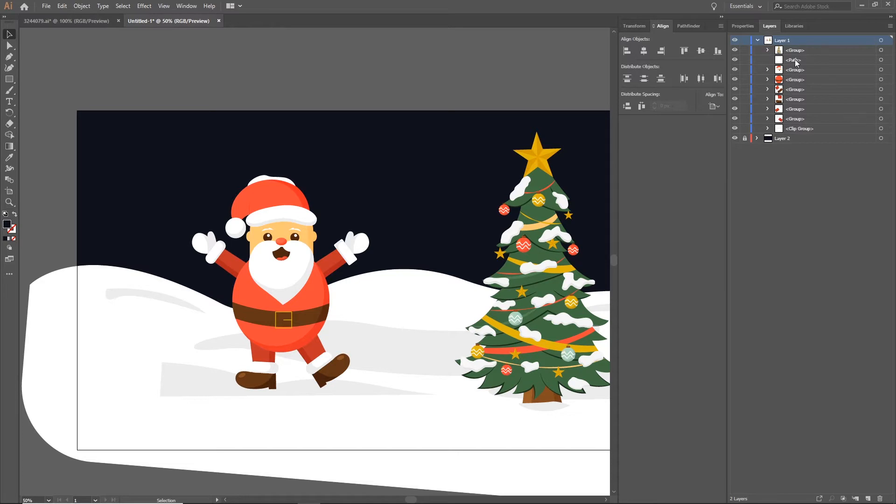
# - Hide and show the tree group and the loose path below it to identify what each contains
pyautogui.click(734, 51)
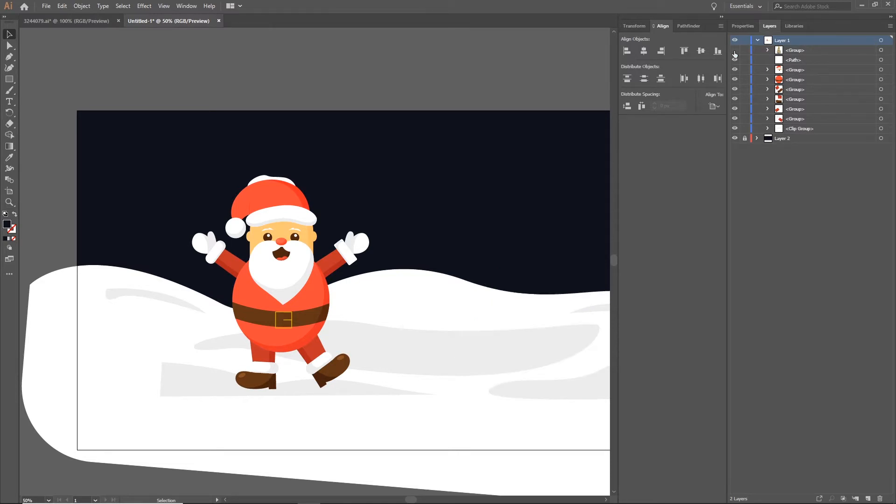
pyautogui.click(734, 52)
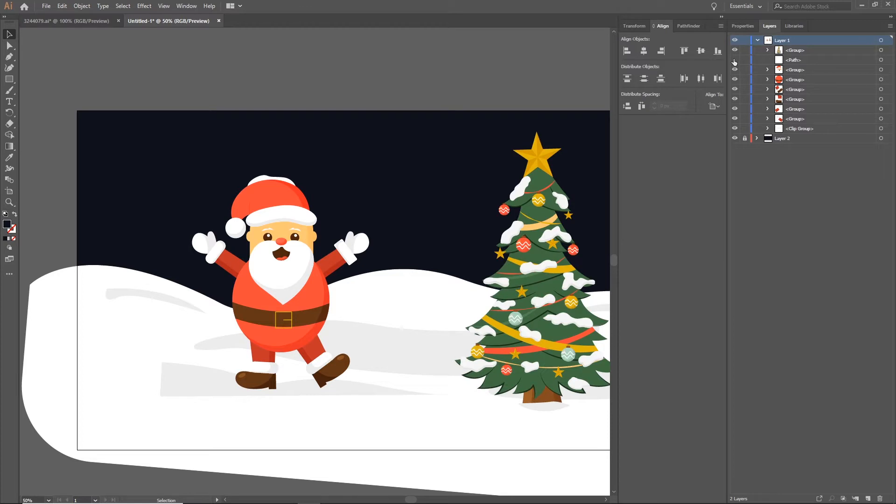
pyautogui.click(734, 60)
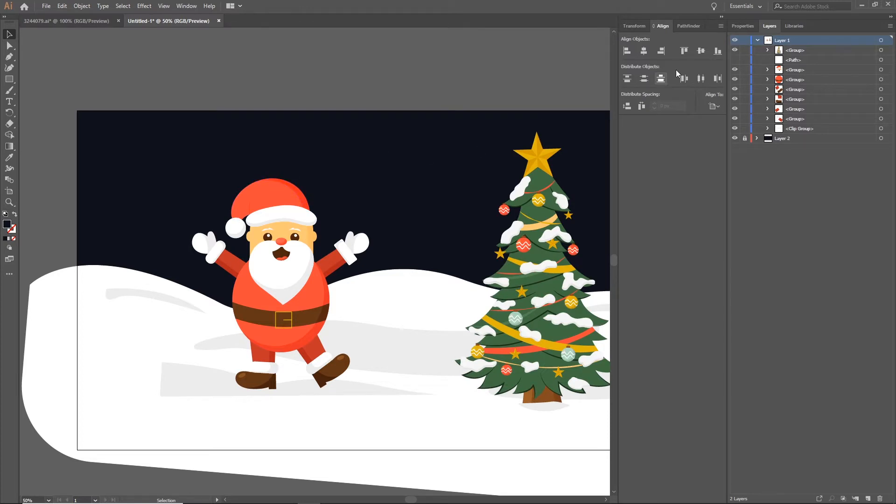
pyautogui.click(735, 60)
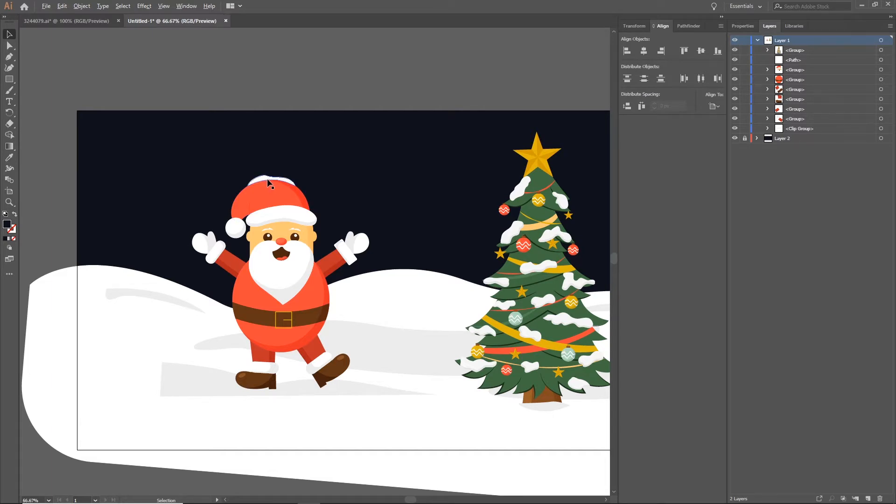
# - Group the white snow path on top of Santa's hat with his head group, then deselect
pyautogui.scroll(3, 270, 182)
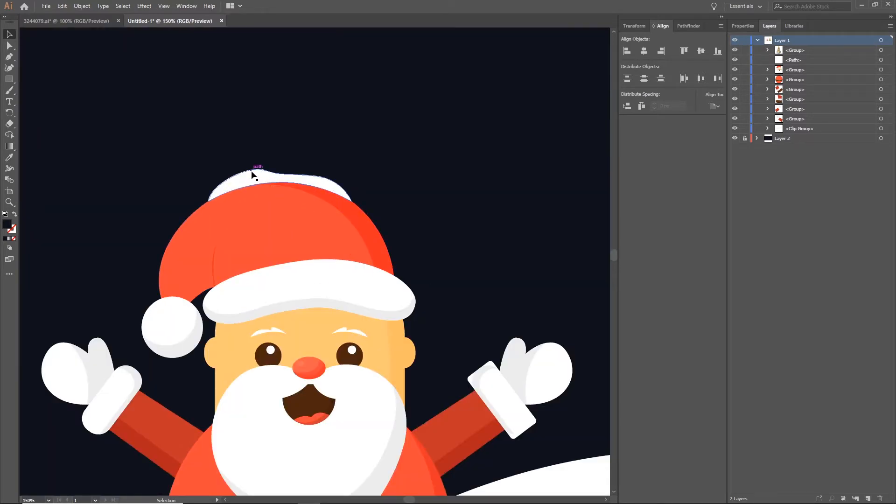
pyautogui.click(252, 173)
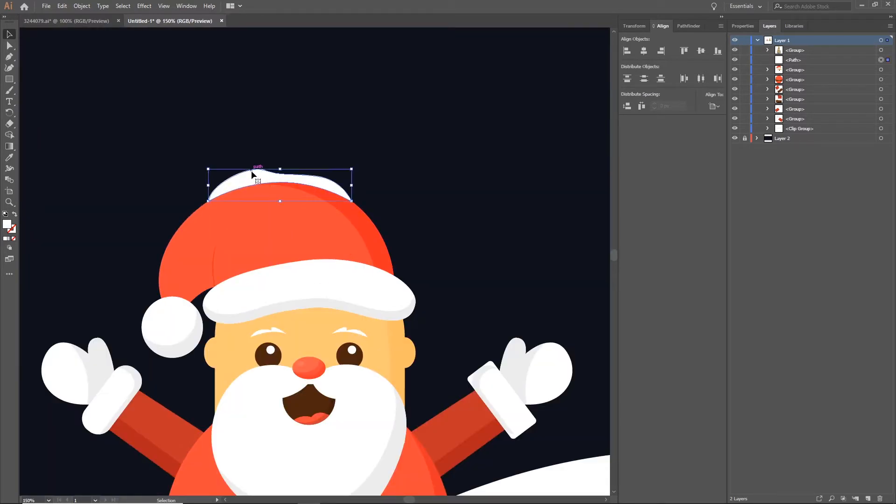
pyautogui.keyDown('shift'); pyautogui.click(280, 245); pyautogui.keyUp('shift')
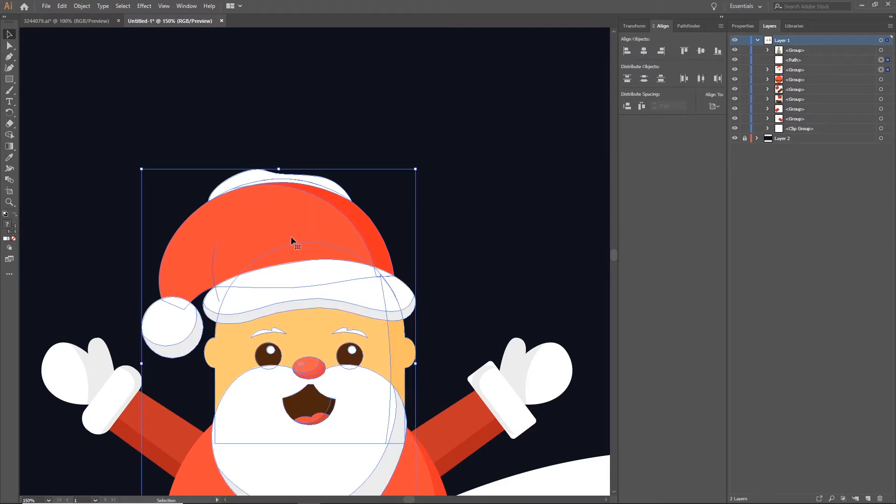
pyautogui.rightClick(293, 231)
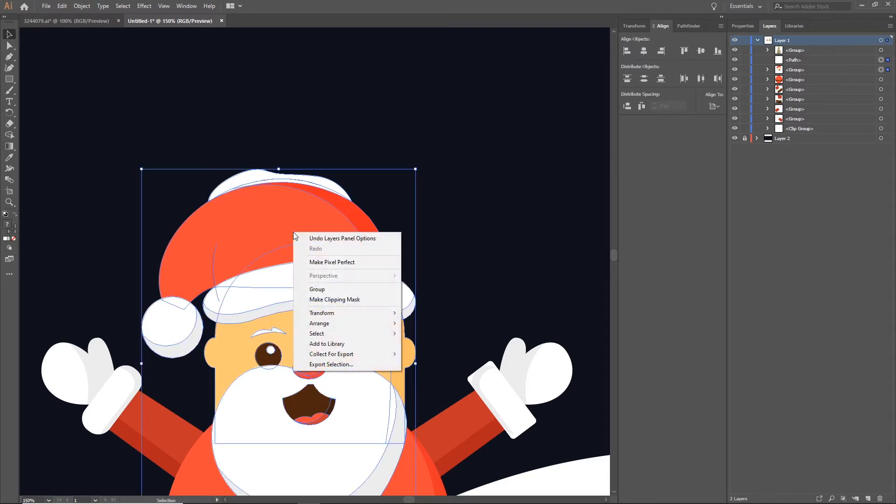
pyautogui.click(314, 288)
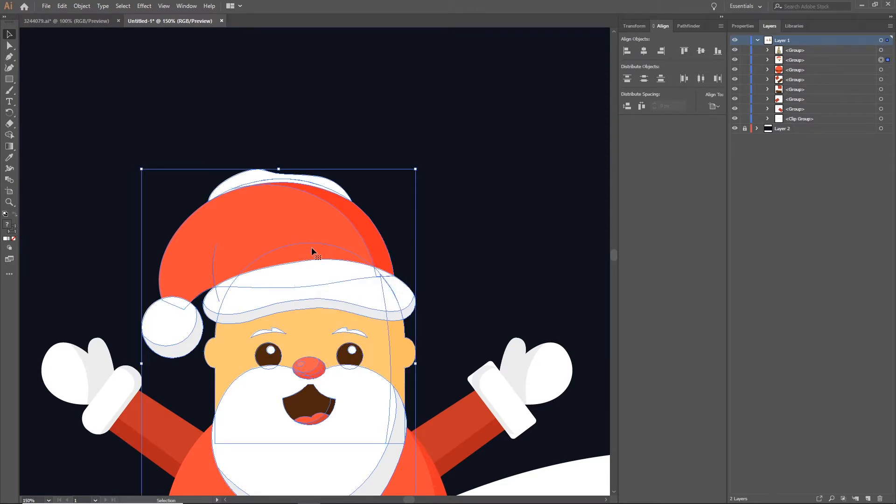
pyautogui.scroll(-2, 311, 246)
pyautogui.click(327, 149)
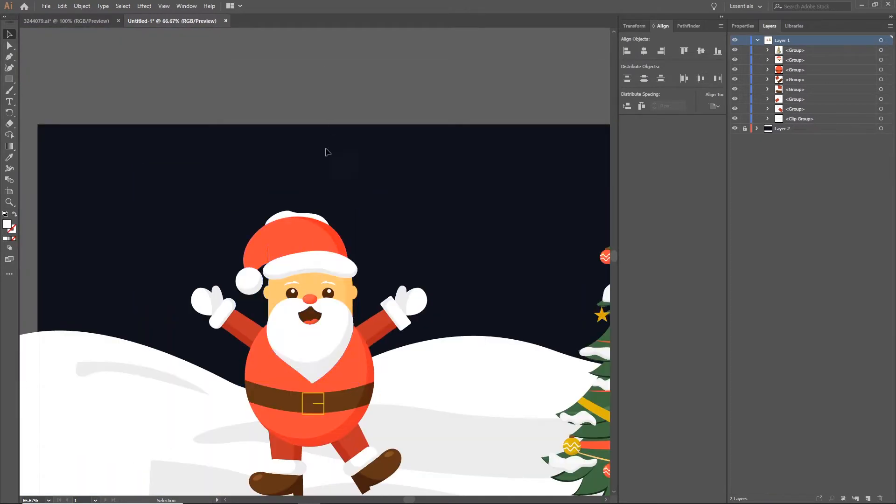
# - Move Santa's head to test that the snow on the hat moves with it, and undo the move
pyautogui.moveTo(286, 218); pyautogui.dragTo(293, 176)
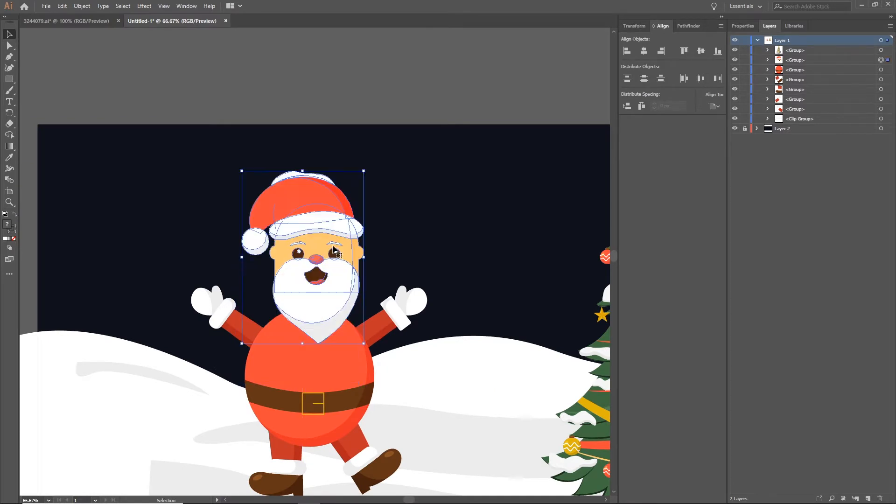
pyautogui.hotkey('ctrl', 'z')
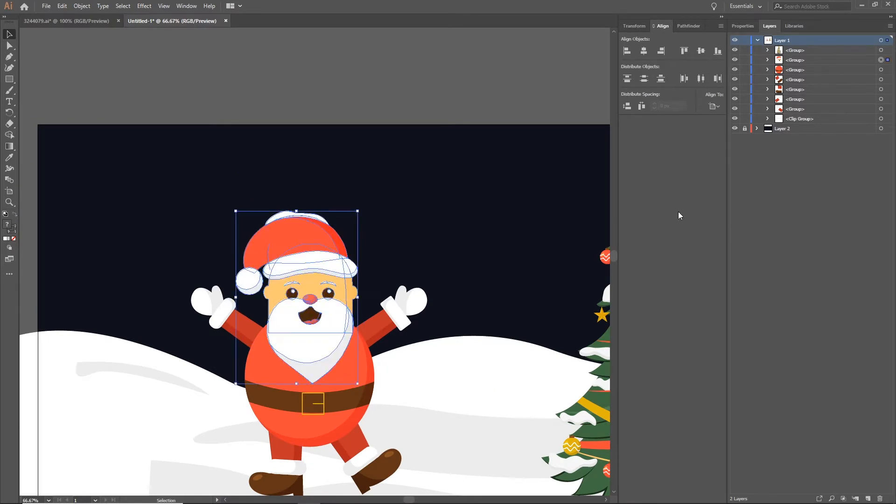
pyautogui.click(784, 207)
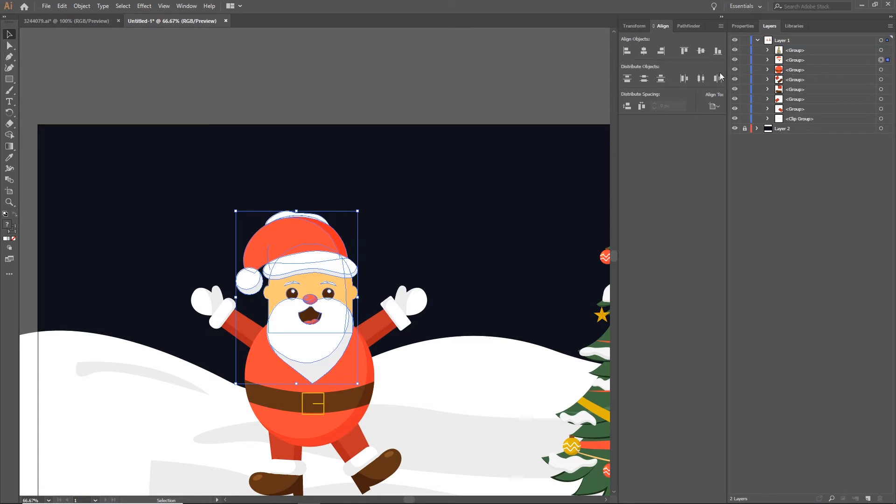
pyautogui.moveTo(486, 248); pyautogui.dragTo(452, 190)
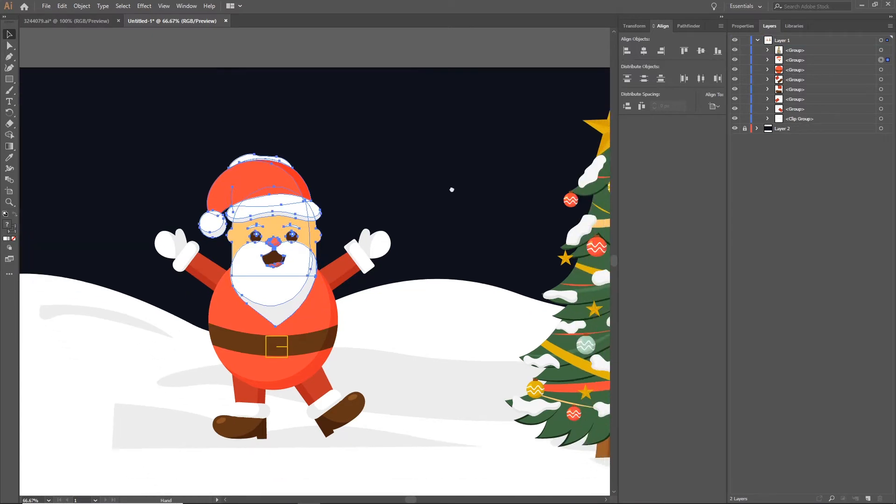
# - Toggle the visibility of each group in Layer 1, from the tree to the snow clip group, to check its contents
pyautogui.click(735, 51)
pyautogui.click(734, 51)
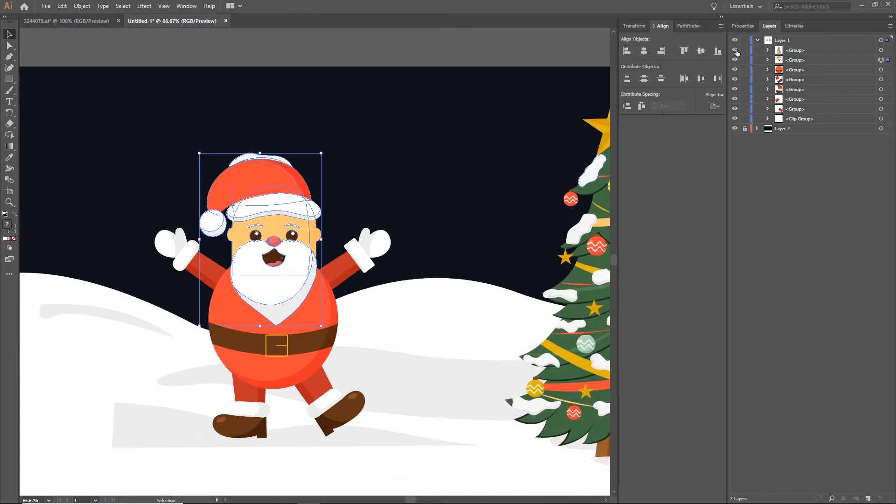
pyautogui.click(735, 61)
pyautogui.click(734, 61)
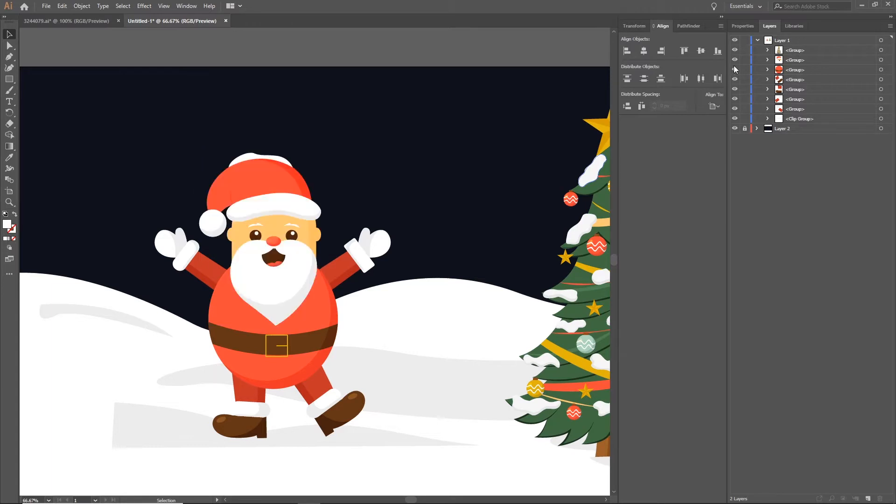
pyautogui.click(735, 70)
pyautogui.click(735, 70)
pyautogui.click(735, 81)
pyautogui.click(735, 80)
pyautogui.click(734, 90)
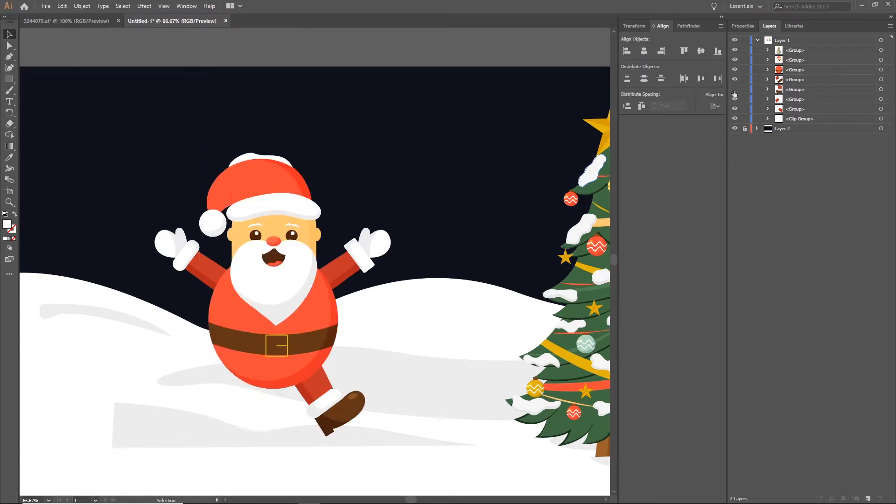
pyautogui.click(735, 90)
pyautogui.click(735, 100)
pyautogui.click(735, 100)
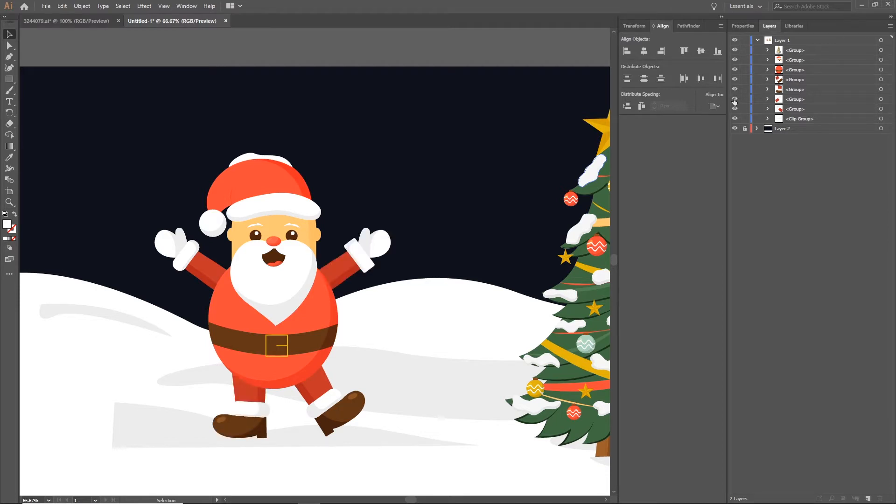
pyautogui.click(735, 109)
pyautogui.click(735, 109)
pyautogui.click(735, 118)
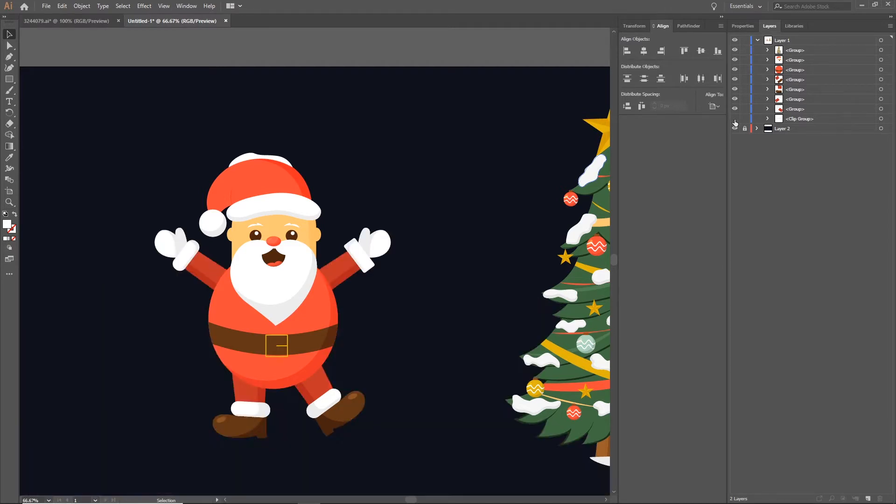
pyautogui.click(735, 118)
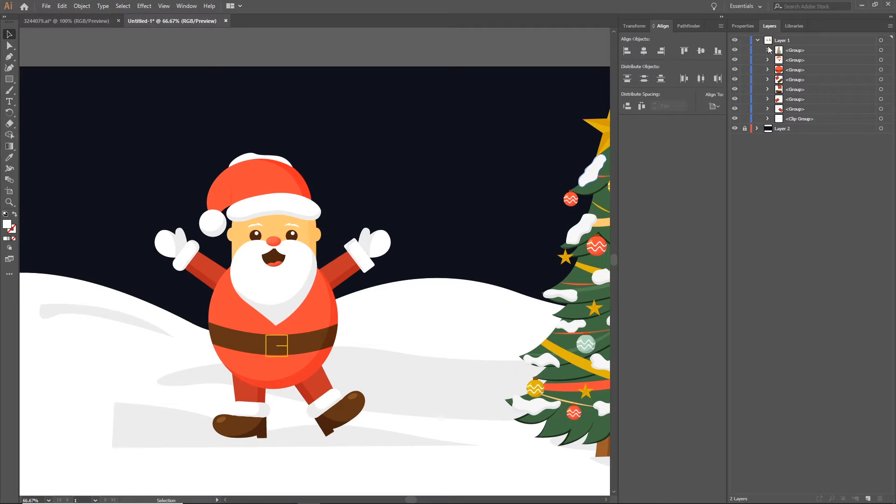
# - Release the contents of Layer 1 to individual layers using Release to Layers (Sequence)
pyautogui.scroll(-2, 354, 259)
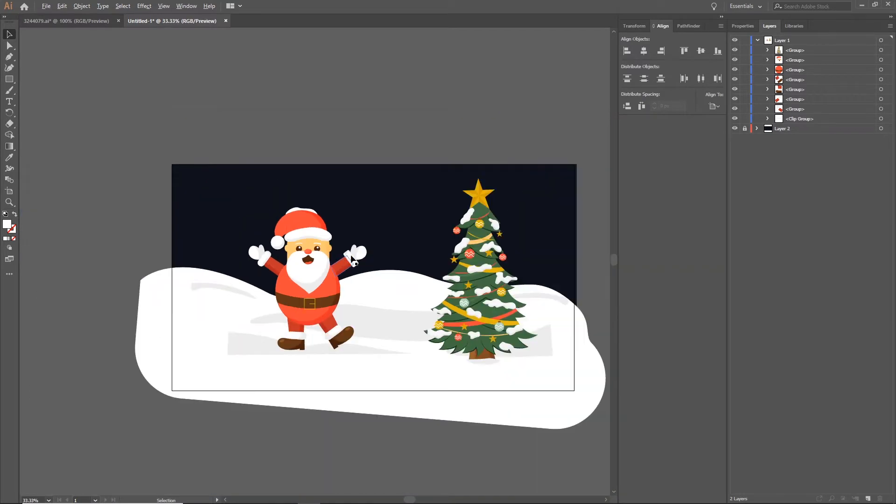
pyautogui.moveTo(414, 254); pyautogui.dragTo(377, 241)
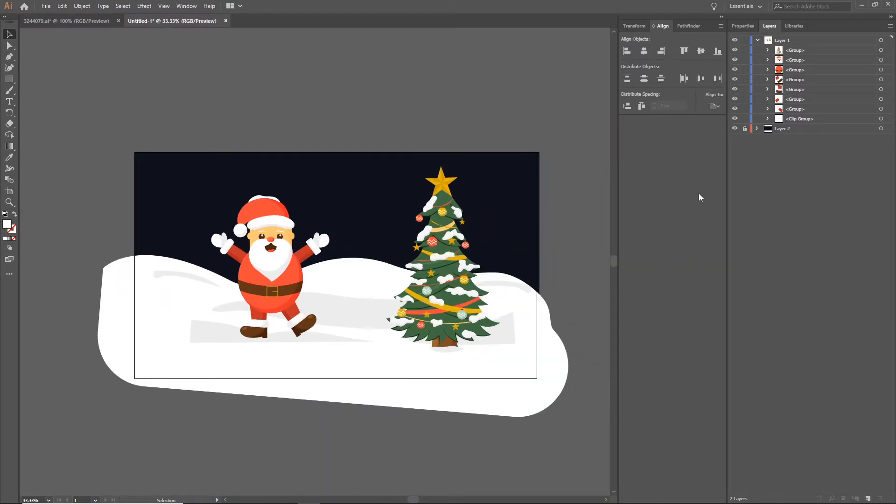
pyautogui.click(757, 41)
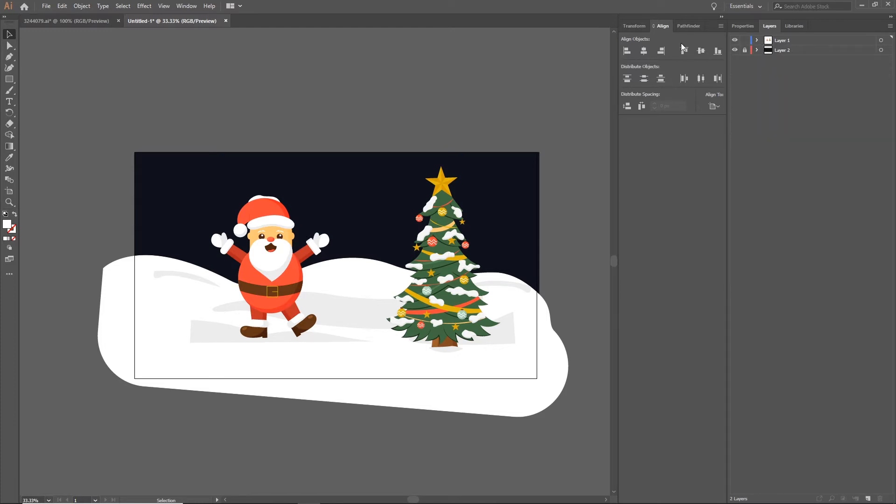
pyautogui.click(778, 42)
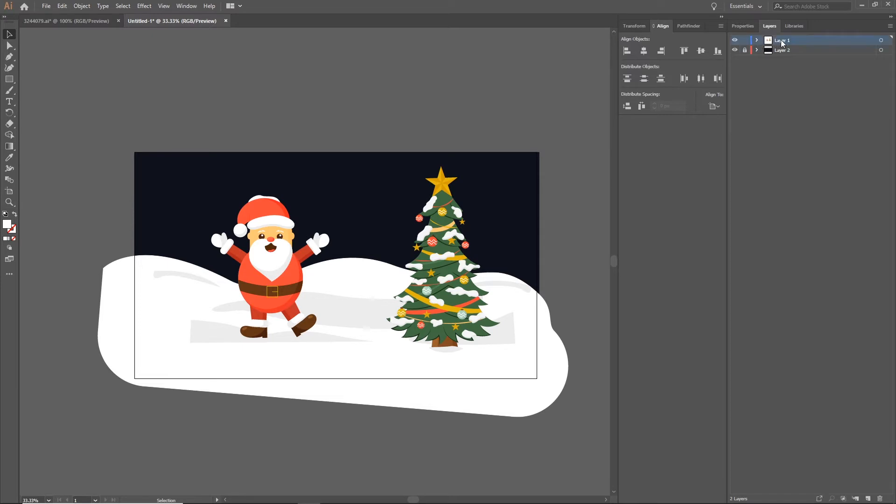
pyautogui.click(757, 41)
pyautogui.click(889, 26)
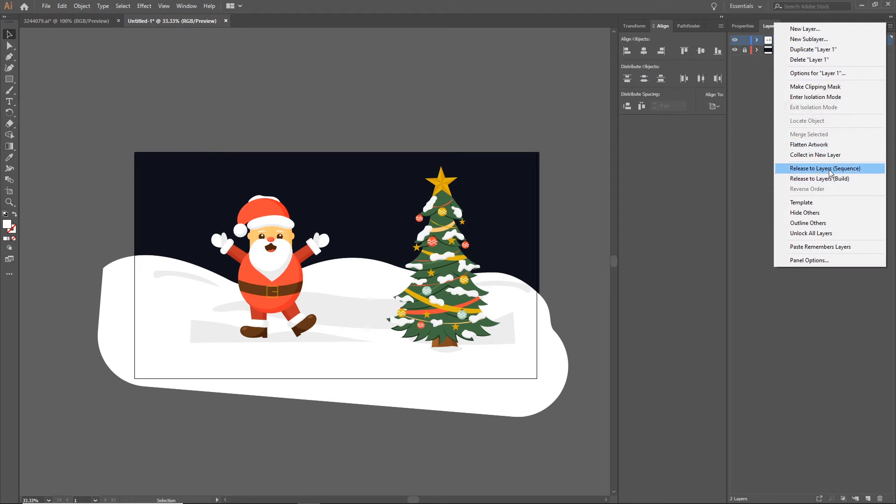
pyautogui.click(849, 171)
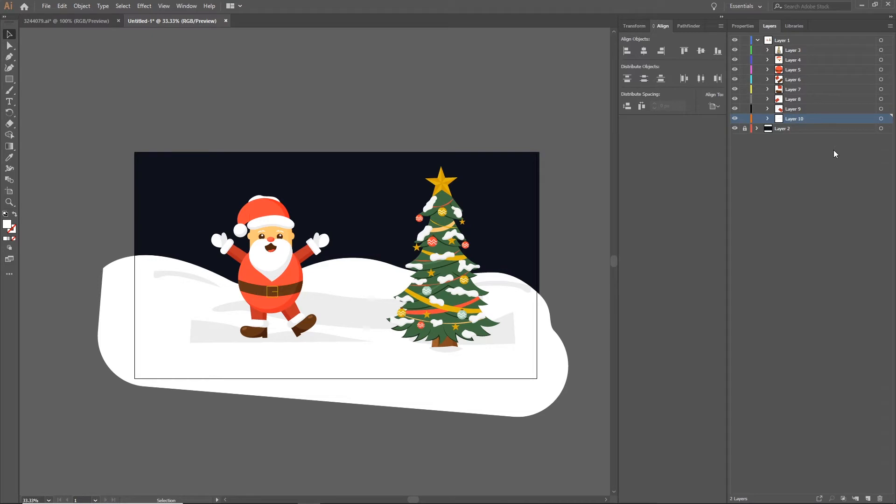
# - Select Layer 3 through Layer 10 and move them out of Layer 1 to the top level above it
pyautogui.keyDown('shift'); pyautogui.click(793, 50); pyautogui.keyUp('shift')
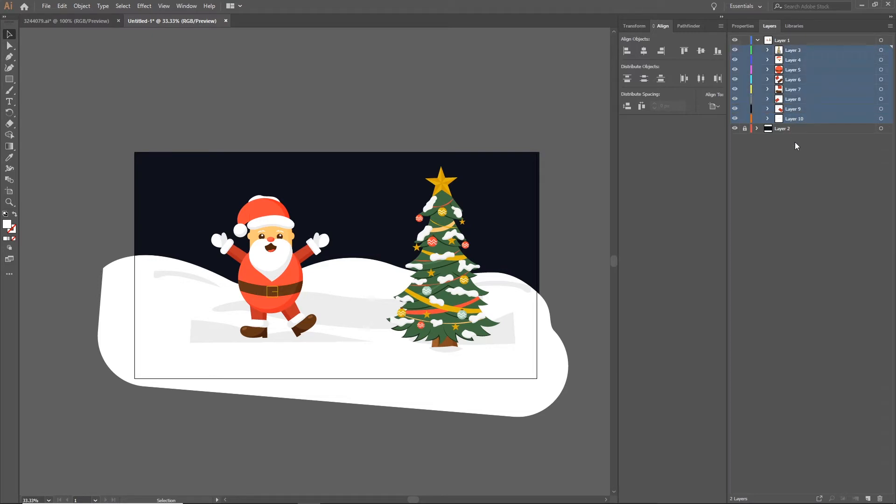
pyautogui.click(797, 146)
pyautogui.click(800, 118)
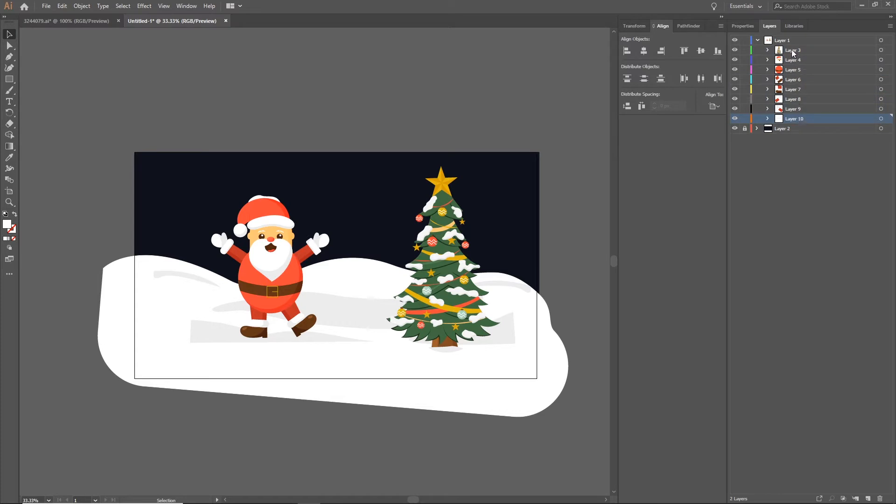
pyautogui.keyDown('shift'); pyautogui.click(793, 50); pyautogui.keyUp('shift')
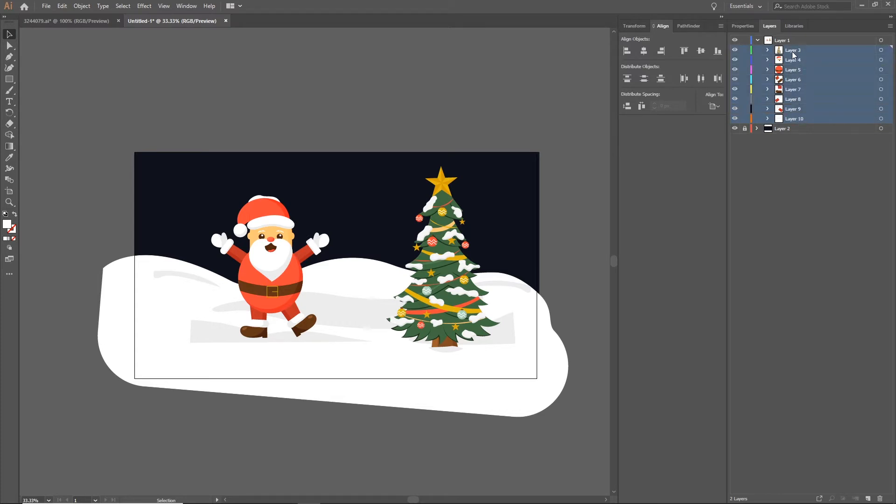
pyautogui.moveTo(795, 54); pyautogui.dragTo(791, 40)
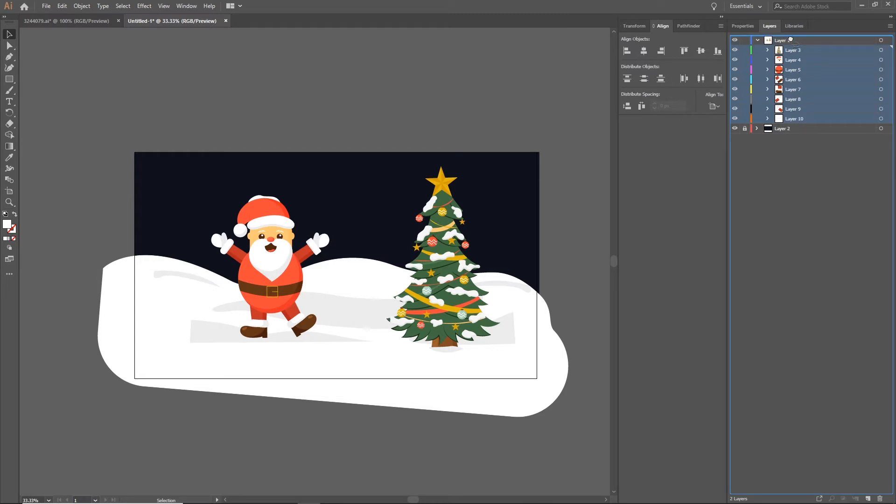
# - Move Layer 3 through Layer 10 to the top level above Layer 1 and delete the emptied Layer 1
pyautogui.moveTo(790, 40); pyautogui.dragTo(791, 41)
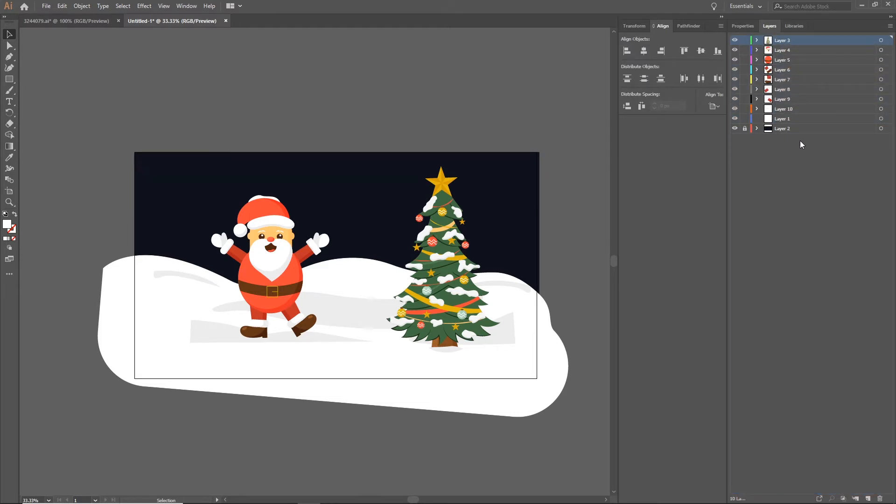
pyautogui.click(789, 121)
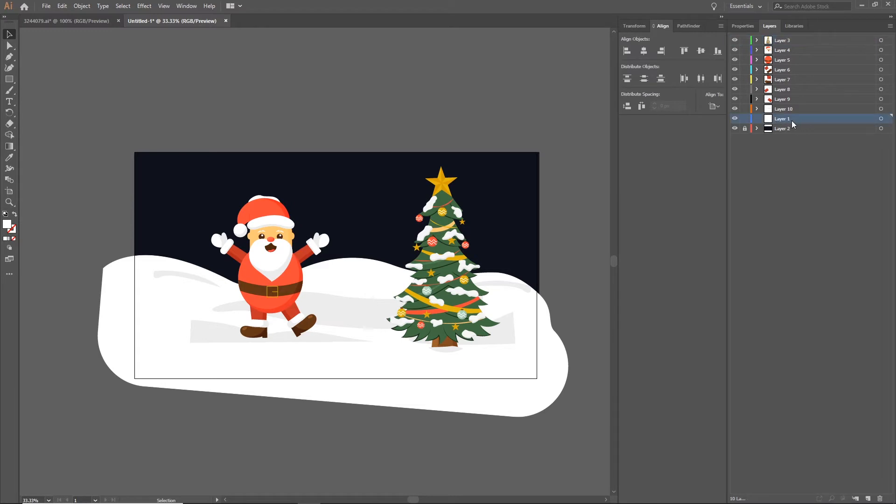
pyautogui.click(735, 119)
pyautogui.click(879, 498)
pyautogui.click(793, 254)
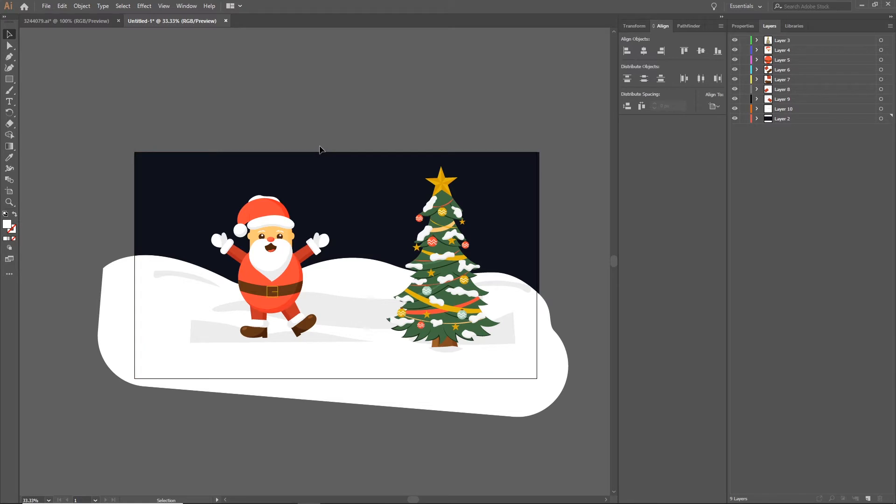
# - Start saving the document and browse to the tutorial folder inside the After Effects santa animation folder
pyautogui.hotkey('ctrl', 's')
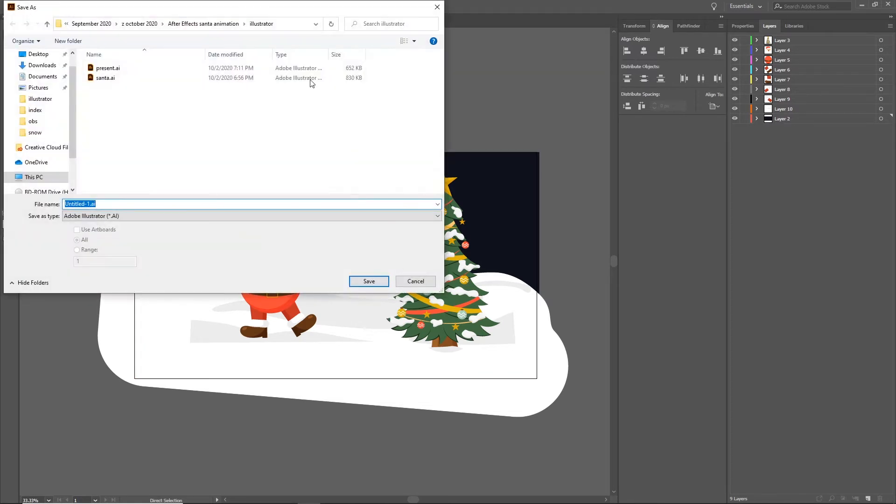
pyautogui.moveTo(202, 7); pyautogui.dragTo(376, 91)
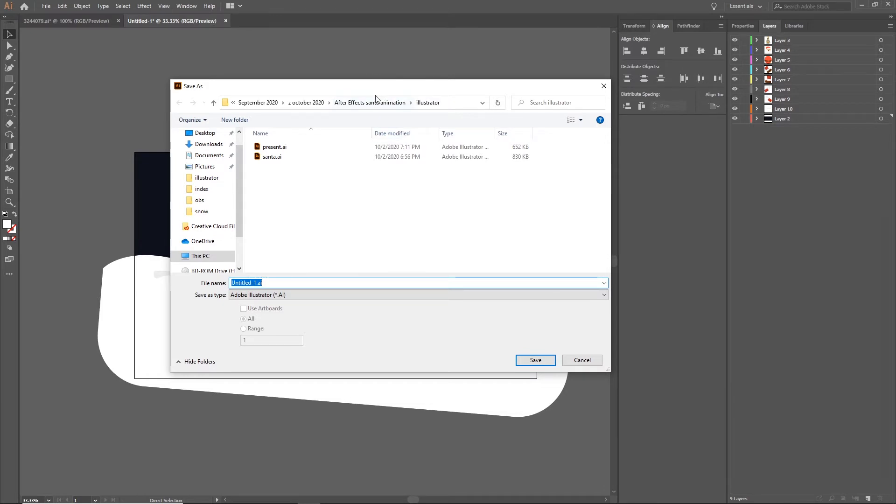
pyautogui.click(306, 104)
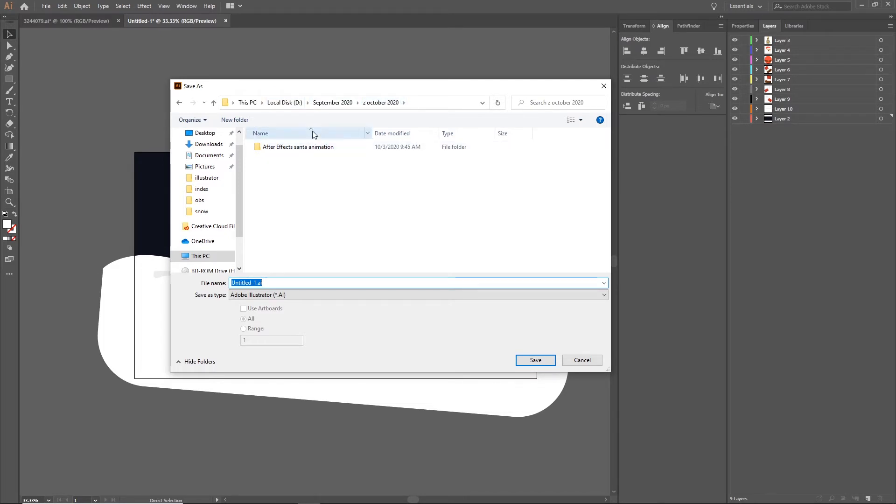
pyautogui.click(331, 103)
pyautogui.scroll(-3, 292, 213)
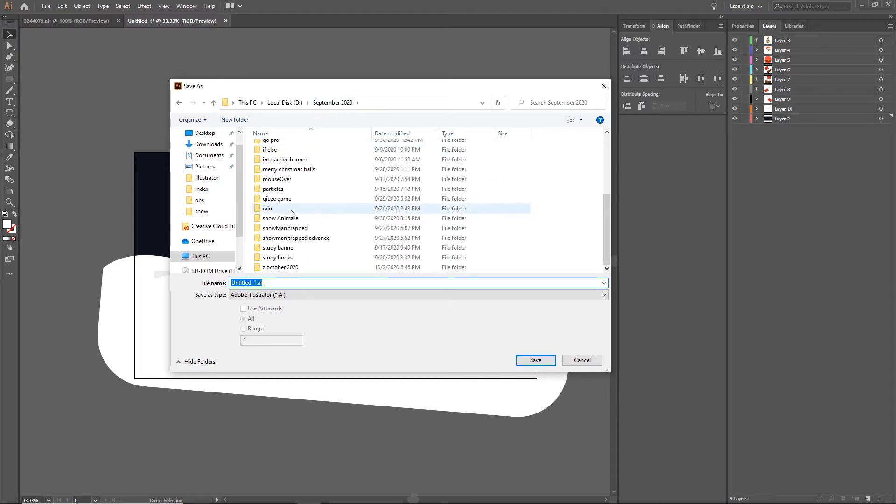
pyautogui.doubleClick(294, 267)
pyautogui.click(299, 149)
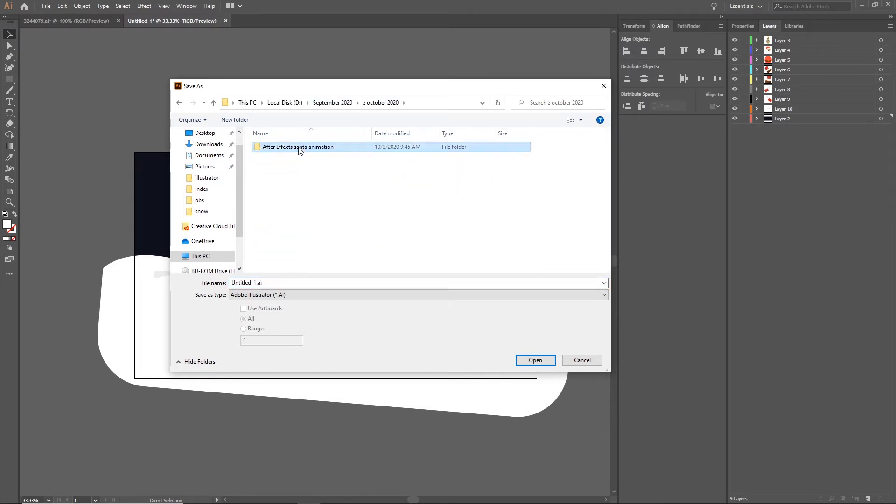
pyautogui.doubleClick(300, 149)
pyautogui.click(280, 177)
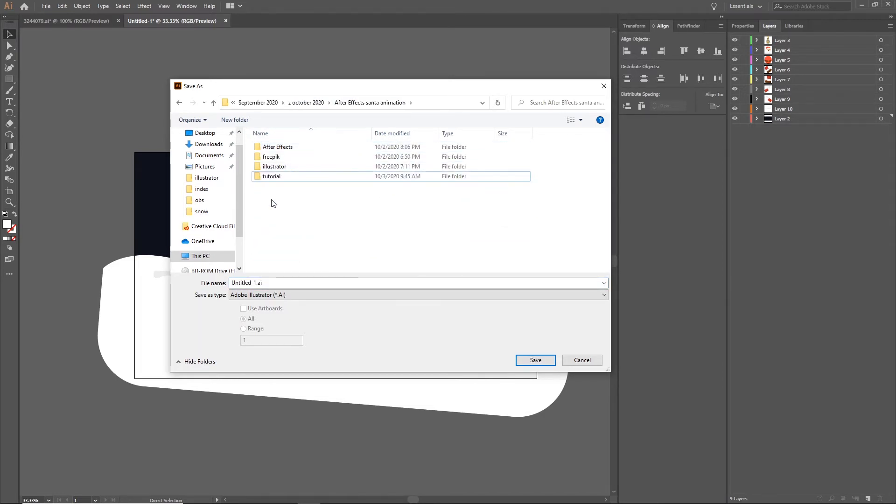
pyautogui.doubleClick(273, 177)
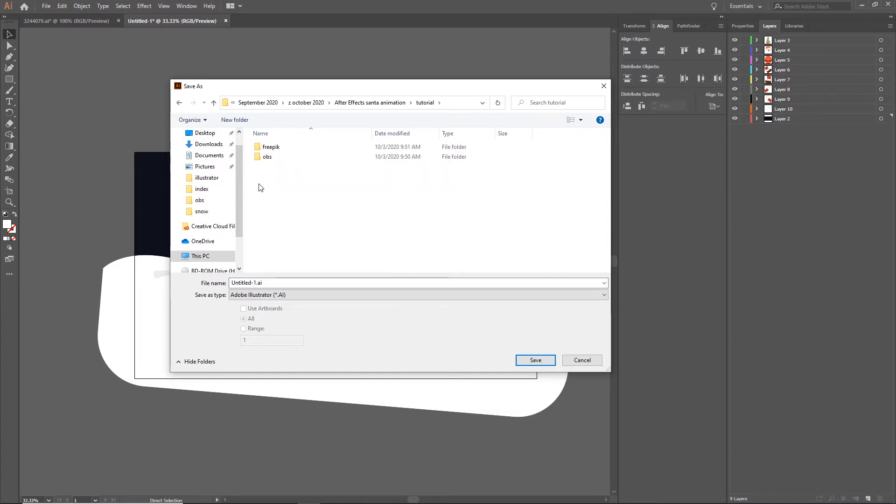
# - Create a folder named illustrator inside the tutorial folder and open it as the save location
pyautogui.rightClick(259, 184)
pyautogui.moveTo(352, 306)
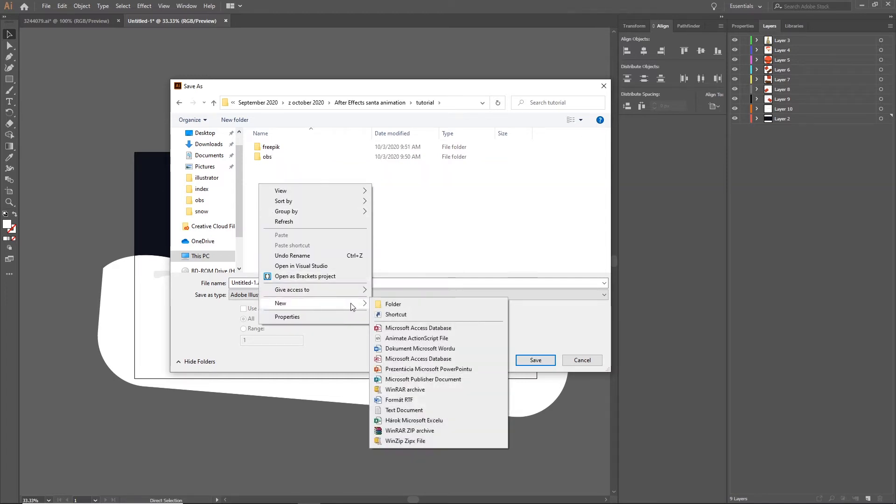
pyautogui.click(390, 304)
pyautogui.write('ill')
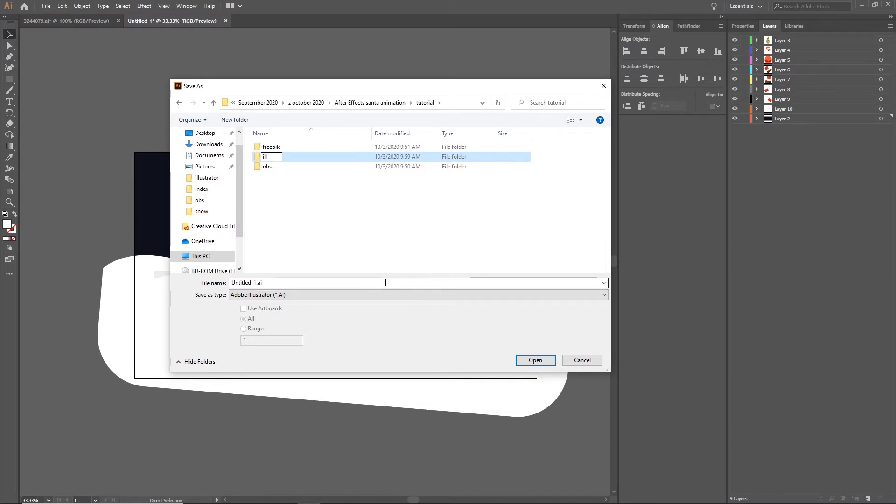
pyautogui.write('ustrator')
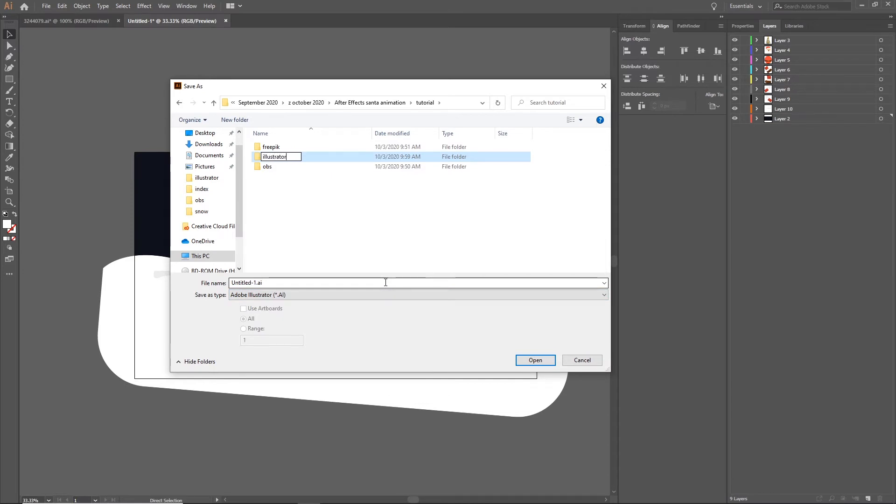
pyautogui.press('Return')
pyautogui.press('Return')
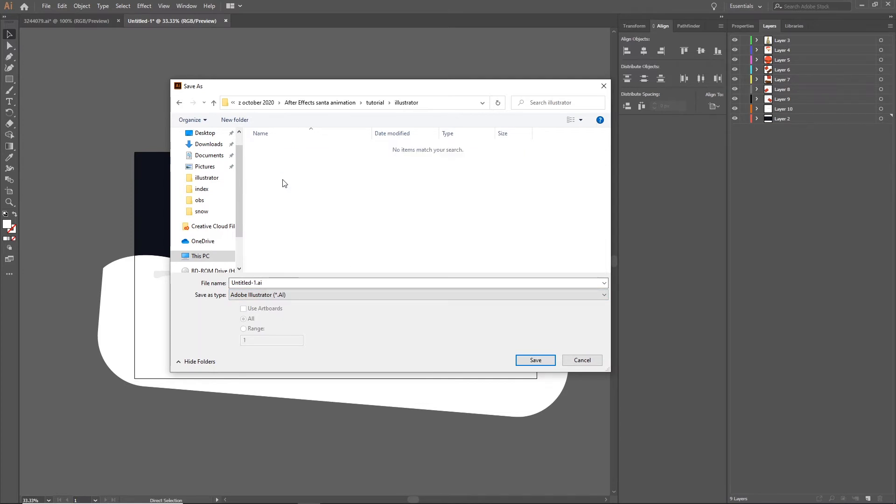
# - Save the document as santa in Adobe Illustrator format, keeping the Illustrator CC version and default options
pyautogui.write('santa')
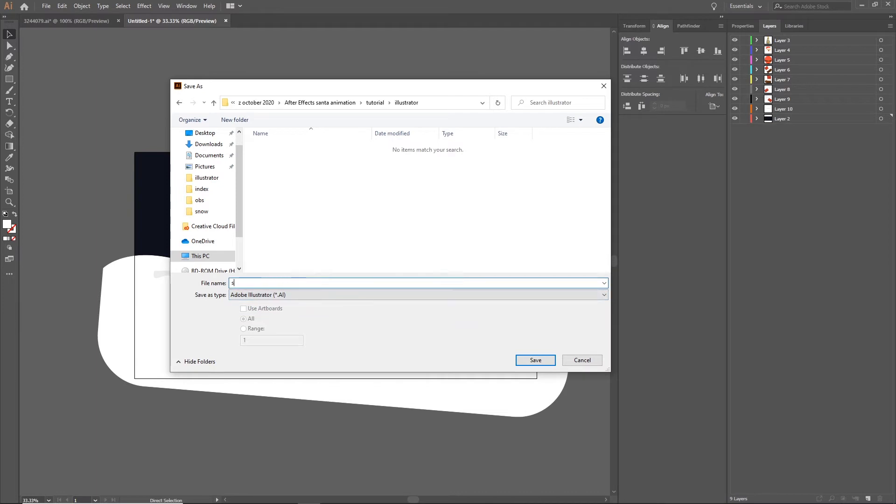
pyautogui.click(544, 360)
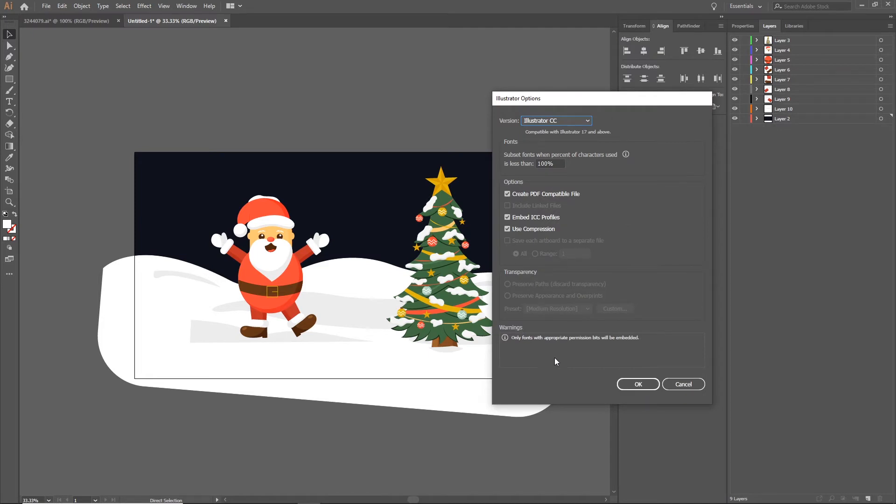
pyautogui.click(643, 387)
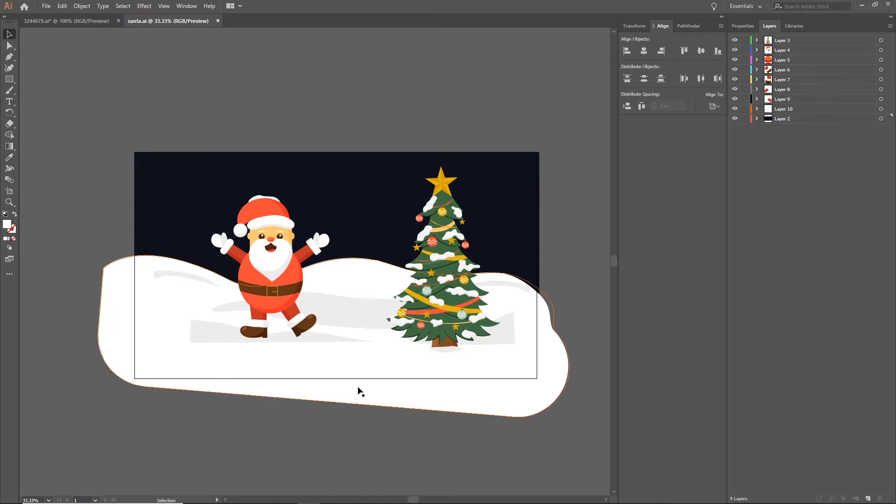
# - Switch to After Effects and create a 1920 x 1080 px composition with the HDTV 1080 29.97 preset and a 30-second duration
pyautogui.moveTo(341, 503)
pyautogui.moveTo(377, 494)
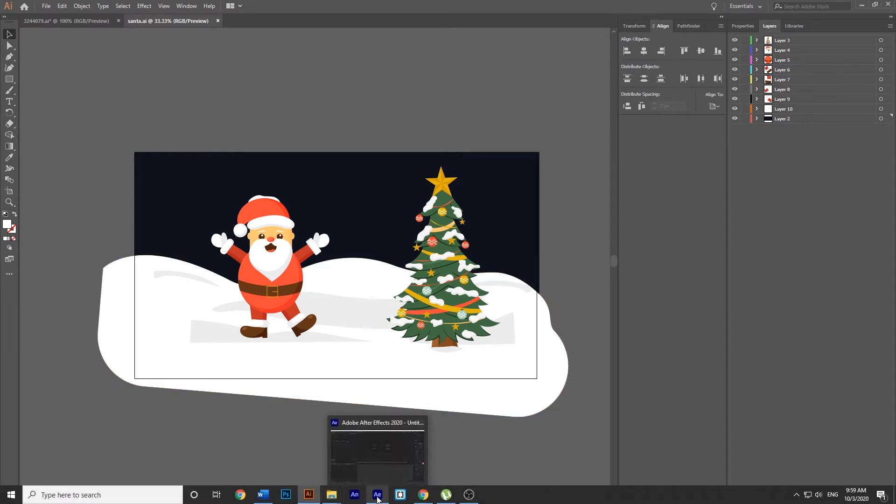
pyautogui.click(381, 464)
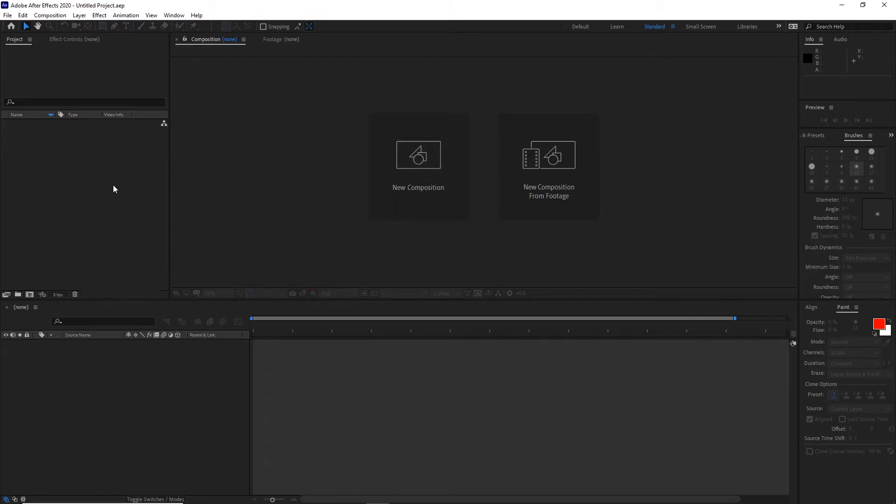
pyautogui.click(419, 164)
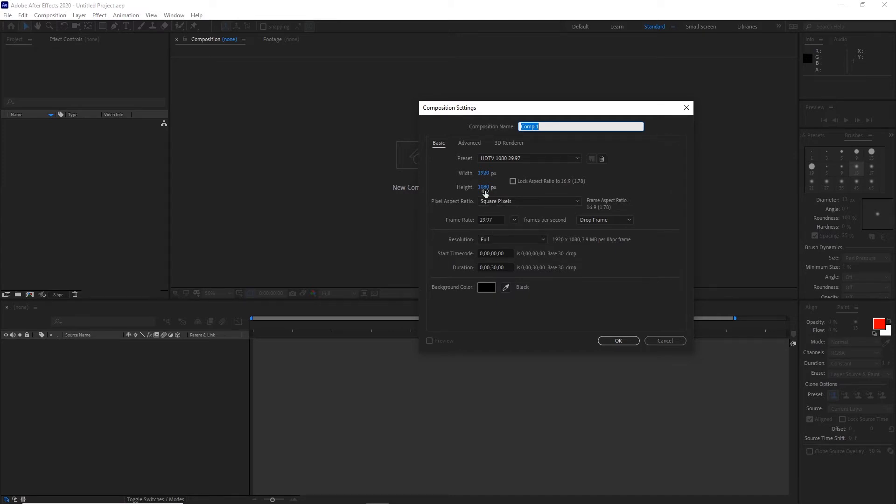
pyautogui.click(618, 341)
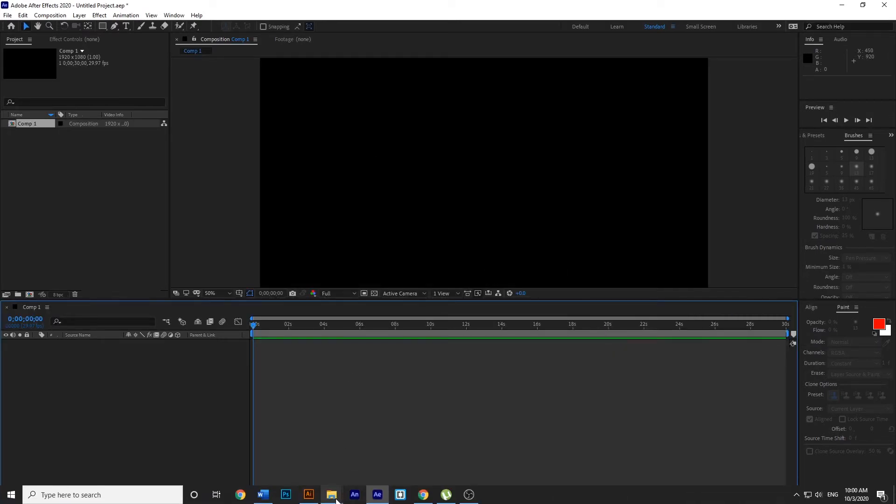
# - Import santa.ai from the tutorial's illustrator folder into the After Effects project as a Composition with Layer Size footage dimensions
pyautogui.moveTo(337, 500)
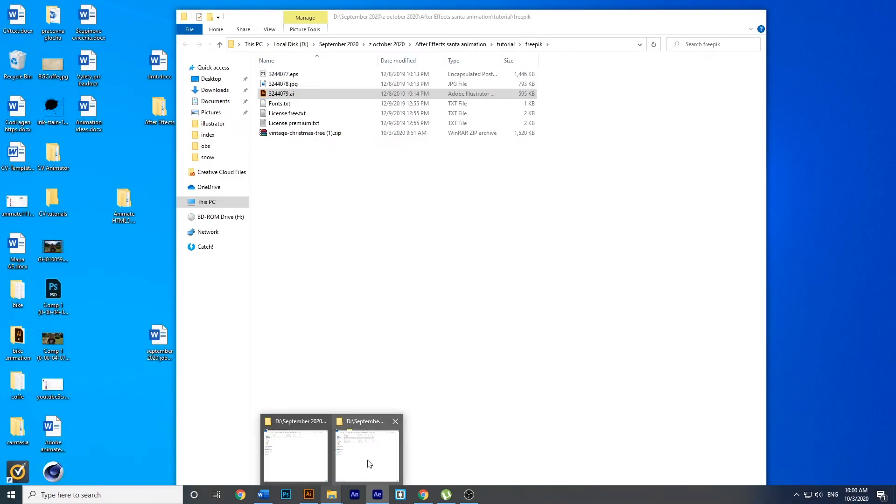
pyautogui.click(316, 460)
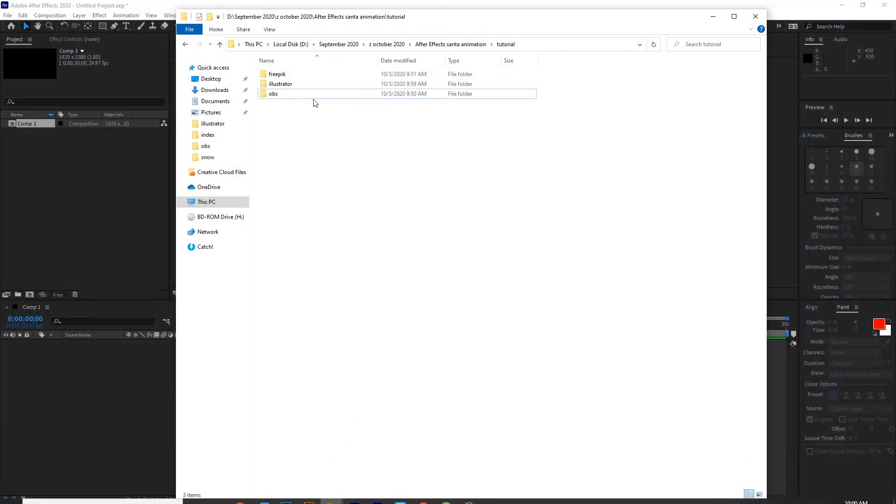
pyautogui.click(295, 86)
pyautogui.doubleClick(295, 86)
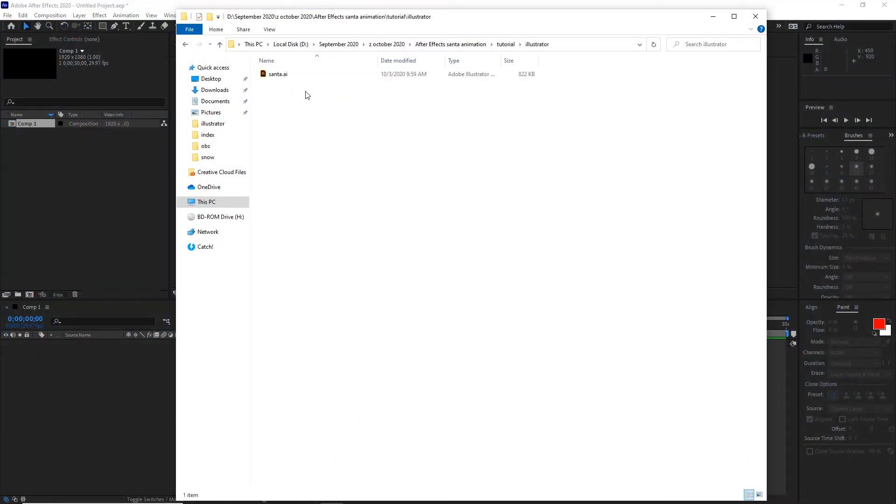
pyautogui.click(284, 78)
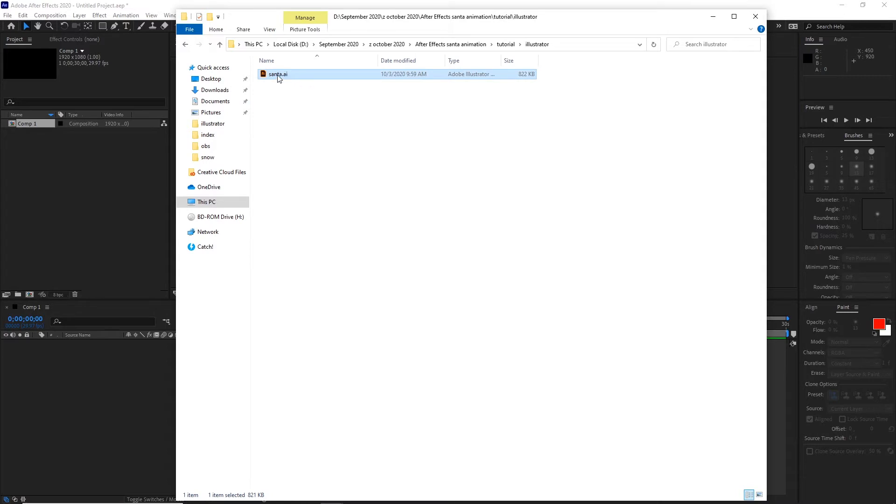
pyautogui.moveTo(278, 77); pyautogui.dragTo(69, 213)
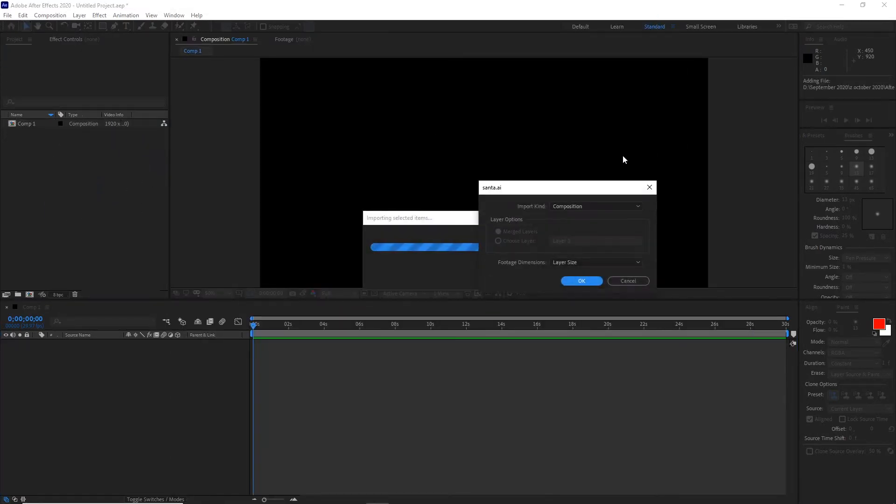
pyautogui.moveTo(592, 185); pyautogui.dragTo(458, 119)
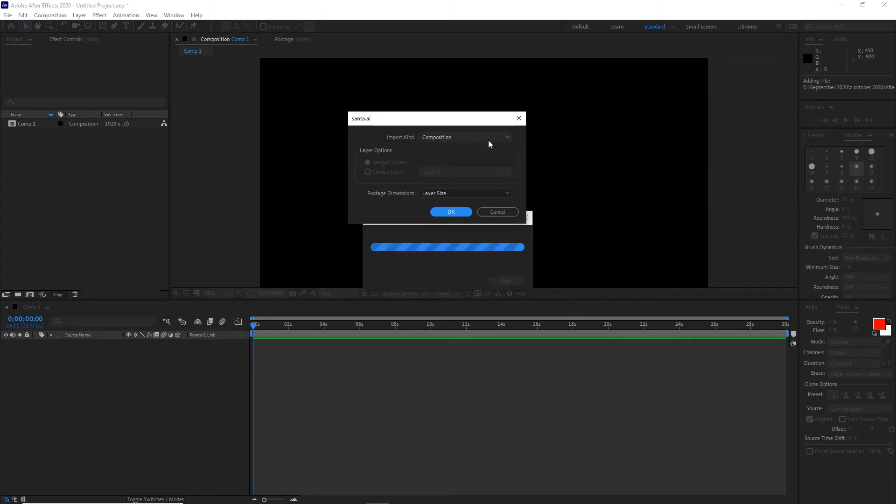
pyautogui.click(505, 139)
pyautogui.click(442, 159)
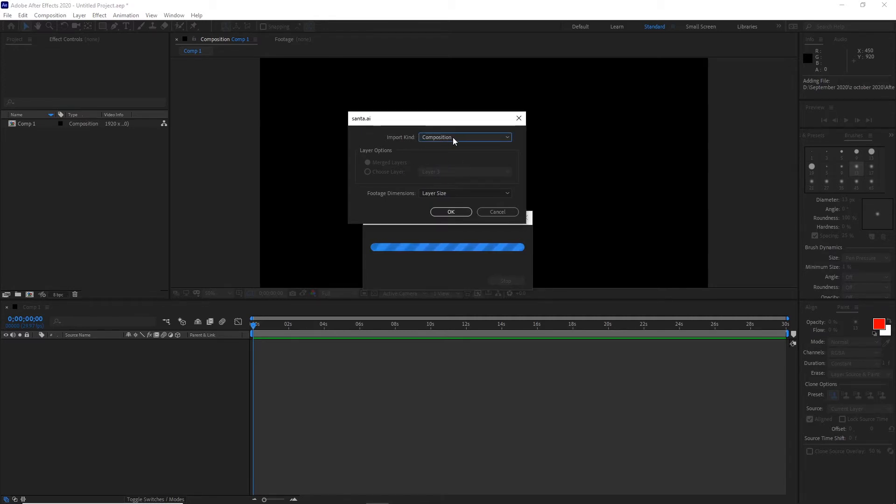
pyautogui.click(455, 214)
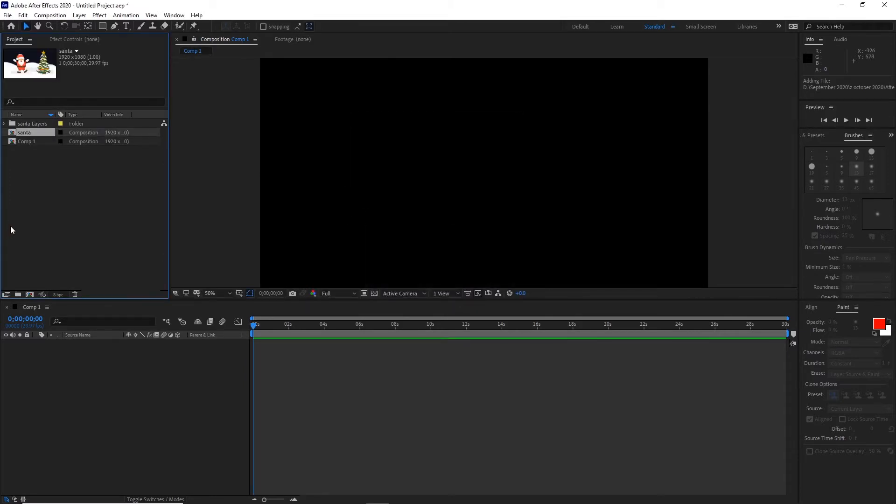
# - Open the imported santa composition in the timeline to show its separate layers, with the playhead at the start
pyautogui.click(17, 173)
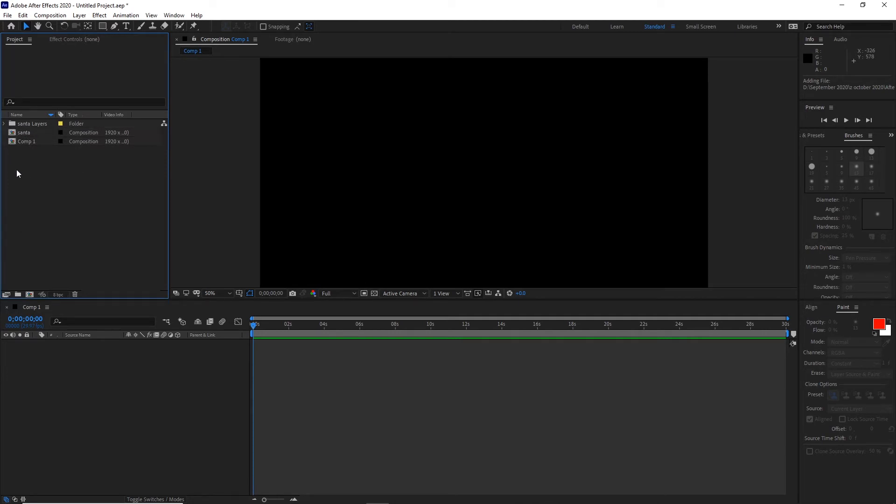
pyautogui.click(25, 143)
pyautogui.click(29, 134)
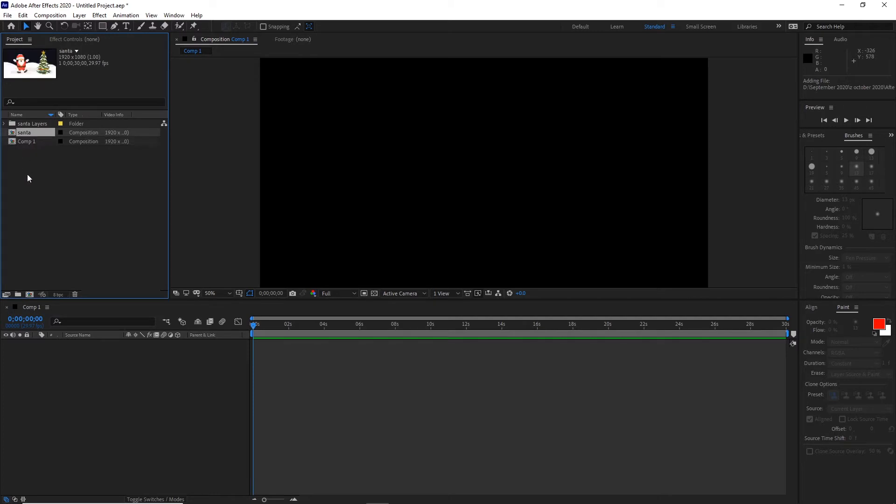
pyautogui.click(42, 161)
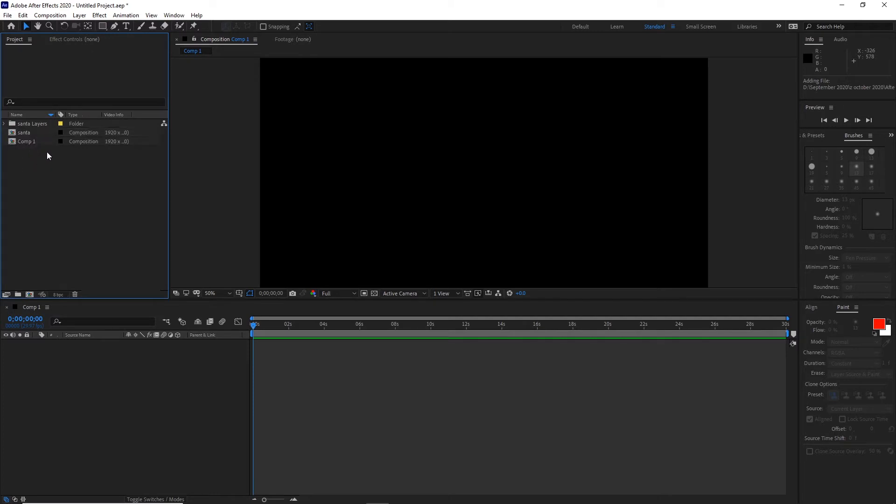
pyautogui.click(14, 134)
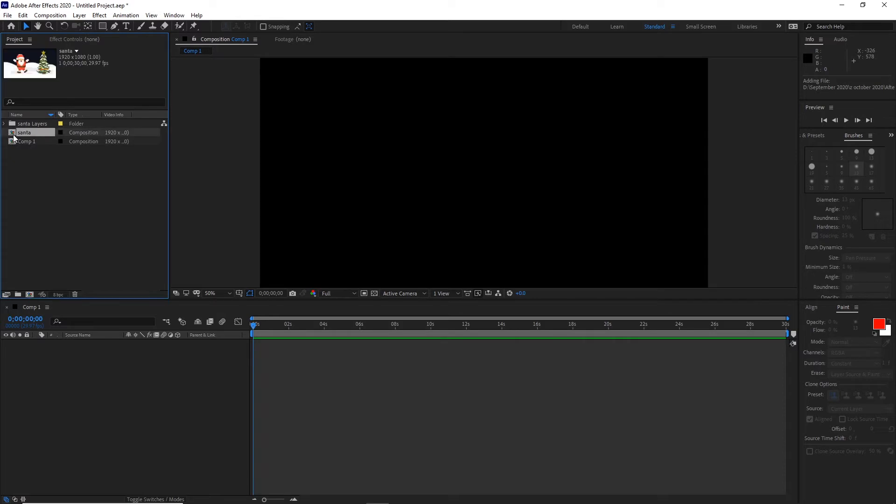
pyautogui.doubleClick(18, 133)
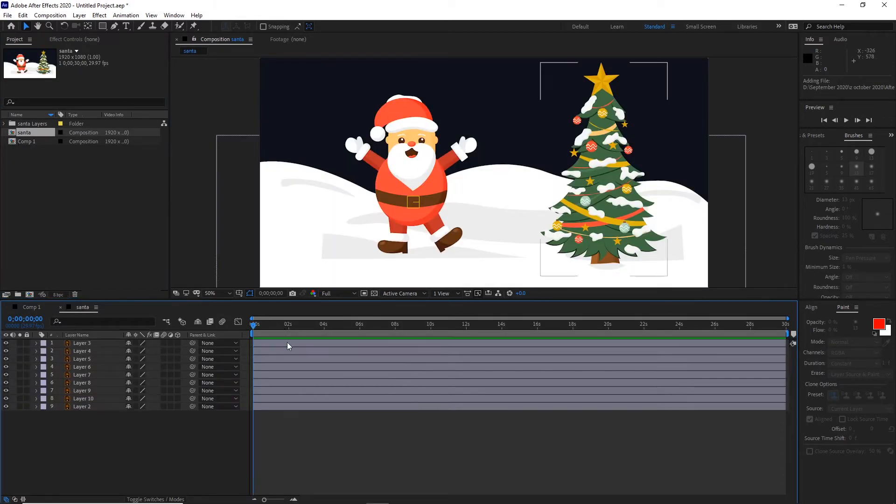
pyautogui.moveTo(255, 328)
pyautogui.mouseDown()
pyautogui.moveTo(659, 332)
pyautogui.moveTo(531, 345)
pyautogui.moveTo(254, 342)
pyautogui.mouseUp()
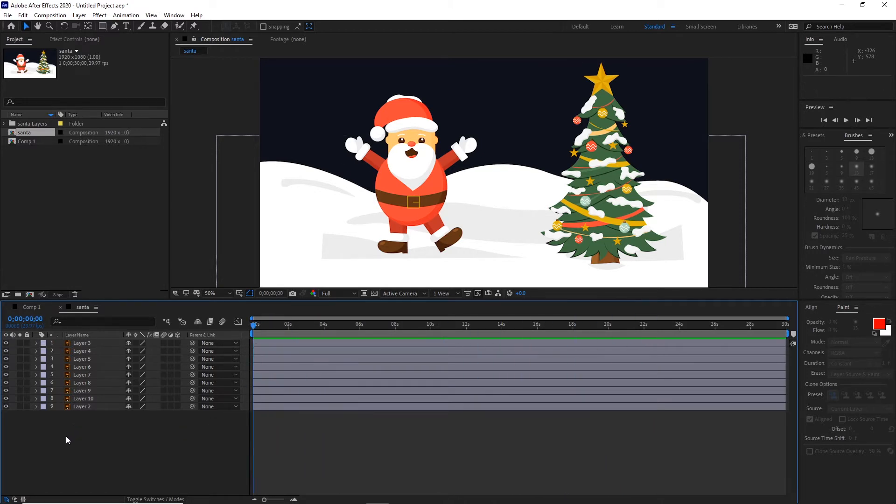
# - Hide and show Layer 2 at the end of the santa layer stack to identify which artwork it holds
pyautogui.click(82, 408)
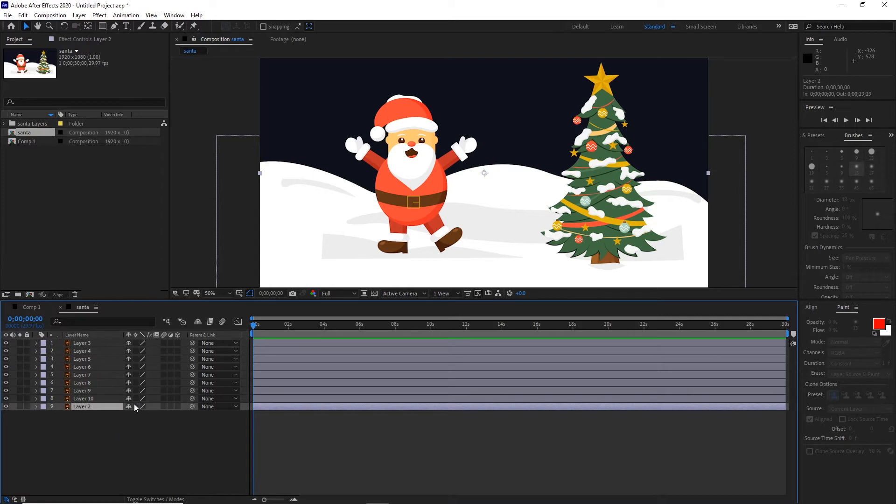
pyautogui.click(6, 406)
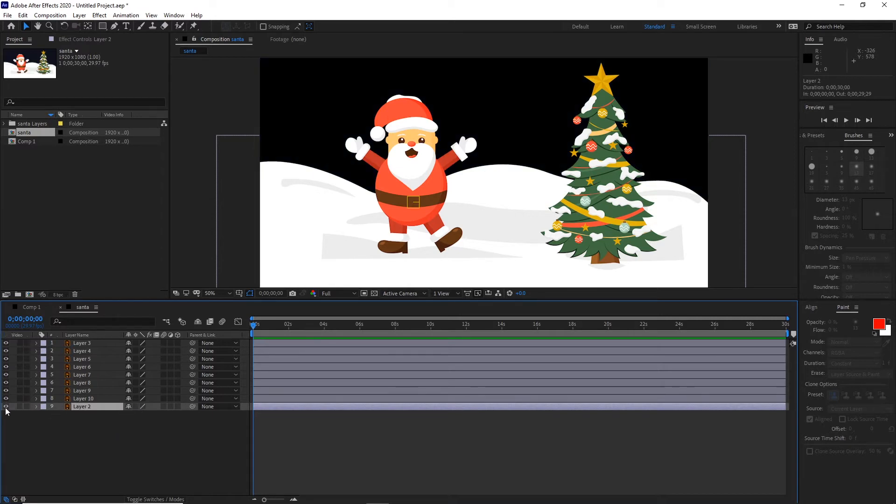
pyautogui.click(6, 407)
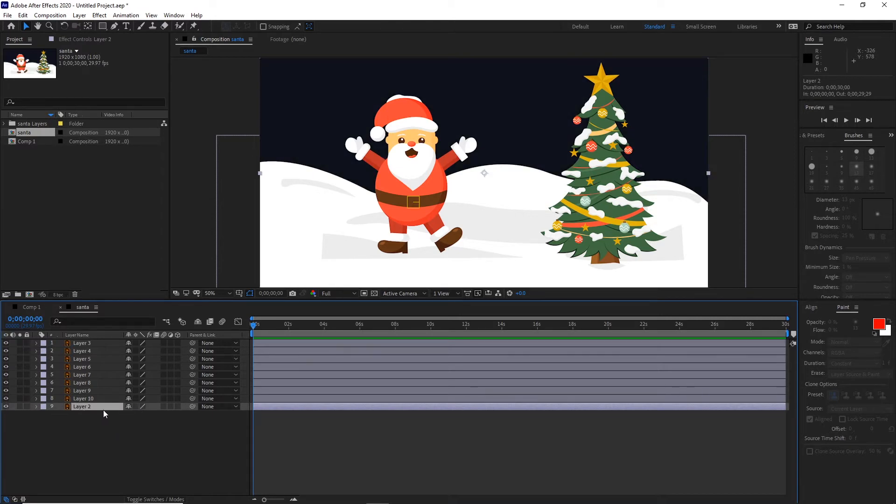
pyautogui.click(86, 410)
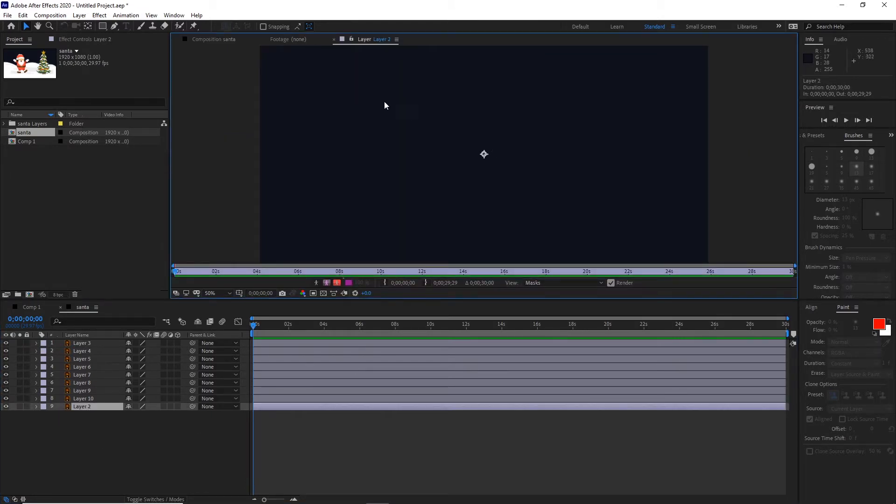
pyautogui.click(334, 39)
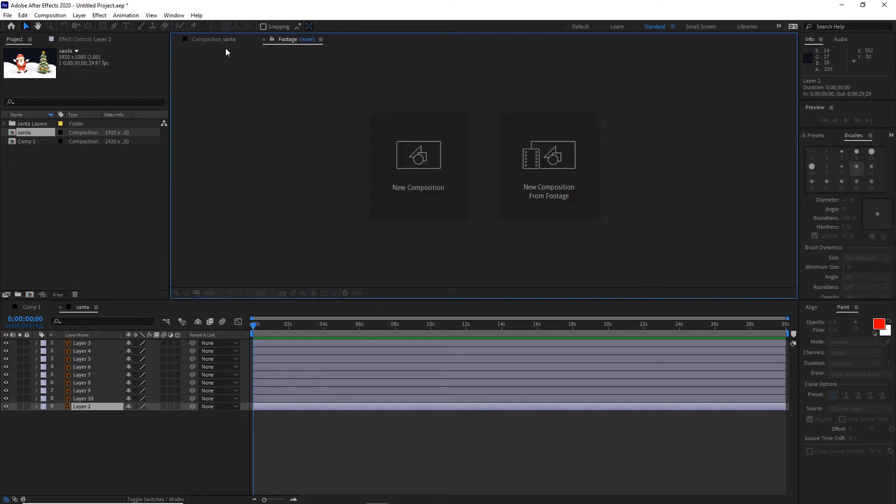
pyautogui.click(213, 40)
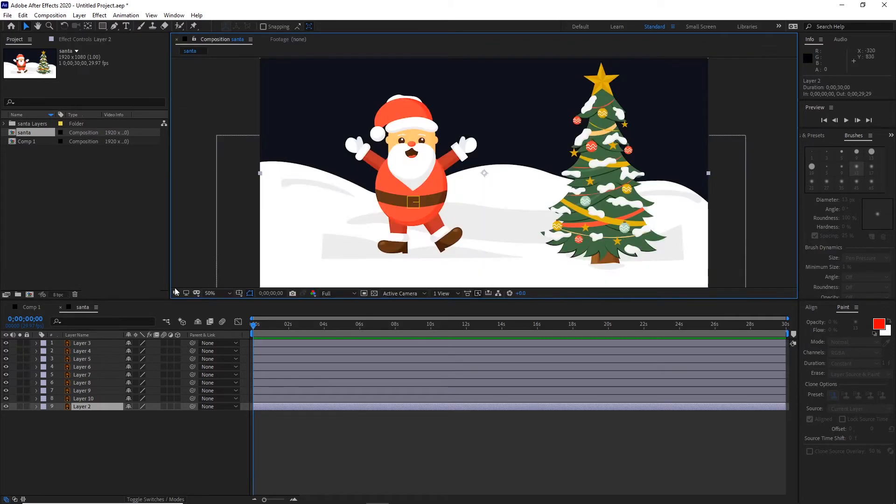
# - Rename Layer 2, which holds the dark sky background, as BG
pyautogui.click(97, 437)
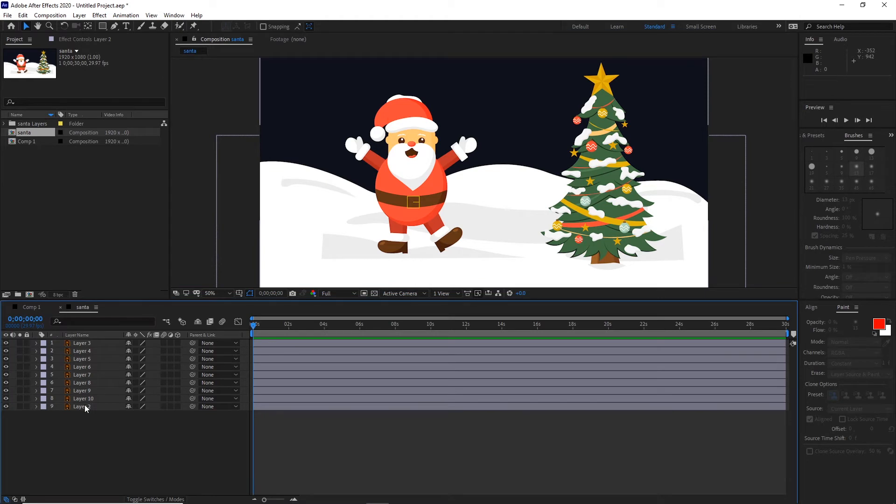
pyautogui.click(86, 409)
pyautogui.press('Return')
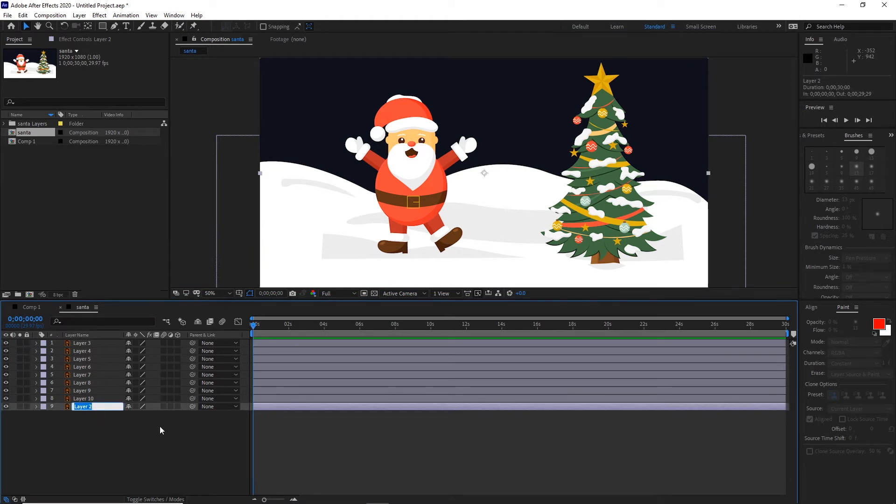
pyautogui.write('BG')
pyautogui.click(124, 427)
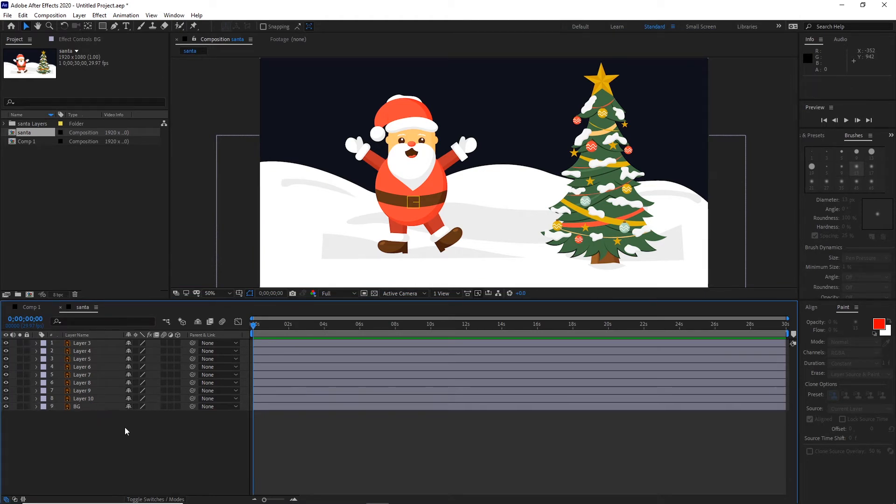
# - Check Layer 10 by switching its visibility off and on, and rename it as snow
pyautogui.click(96, 397)
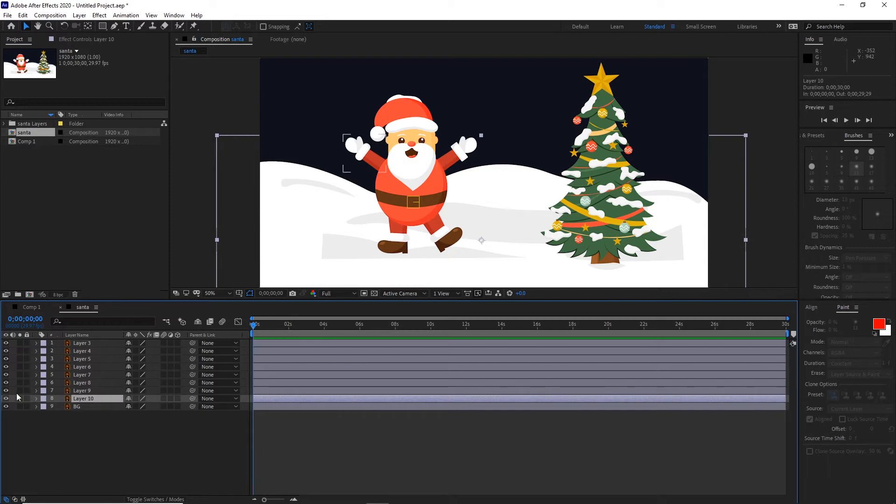
pyautogui.click(6, 398)
pyautogui.click(6, 398)
pyautogui.click(68, 419)
pyautogui.click(83, 398)
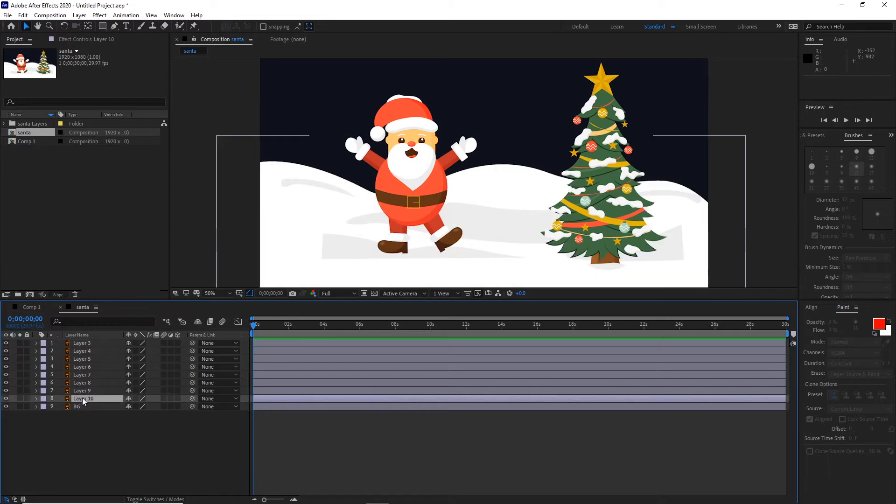
pyautogui.press('Return')
pyautogui.write('sno')
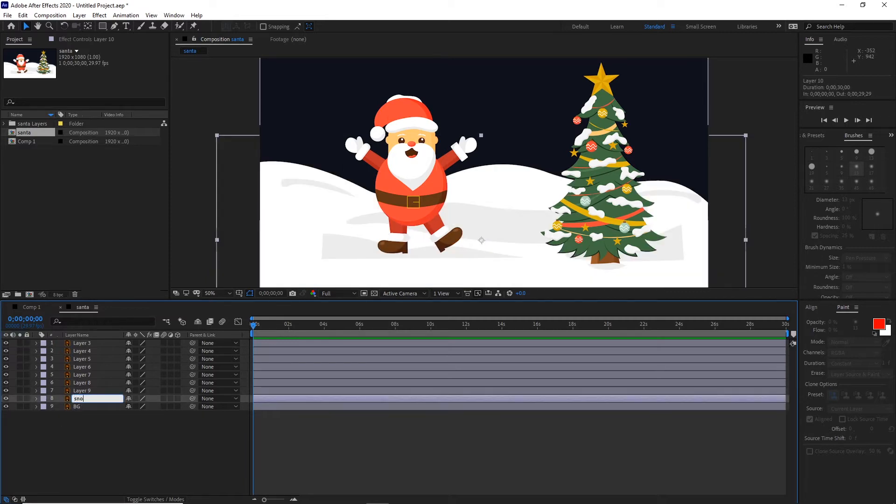
pyautogui.write('w')
pyautogui.click(66, 422)
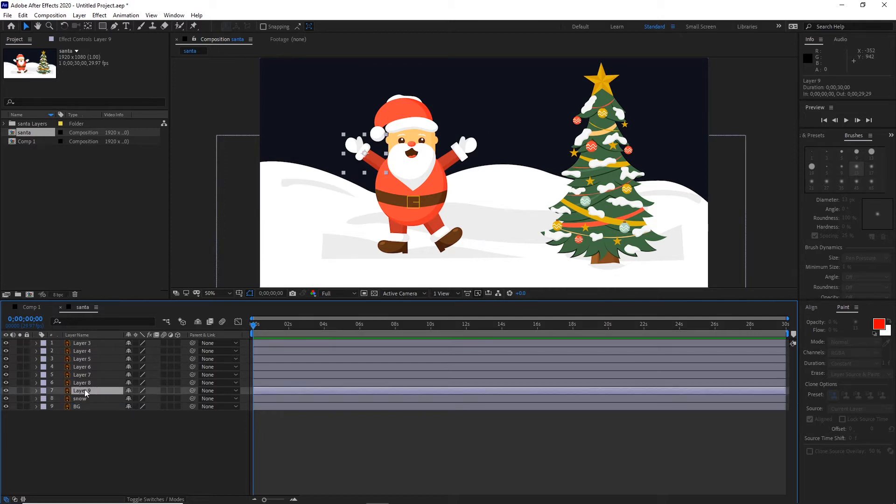
# - Rename Santa's two arm layers: Layer 9 as R_hand and Layer 8 as L_hand
pyautogui.click(69, 391)
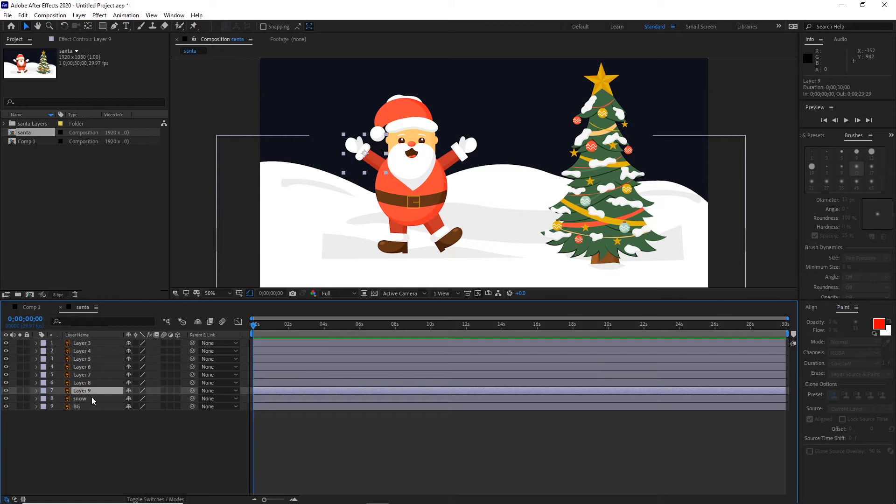
pyautogui.press('Return')
pyautogui.write('R_hand')
pyautogui.click(70, 420)
pyautogui.click(84, 383)
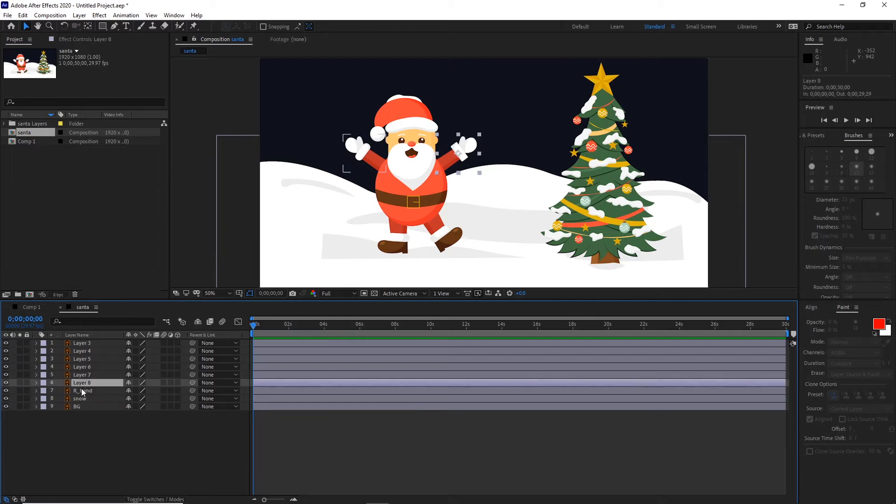
pyautogui.press('Return')
pyautogui.write('L')
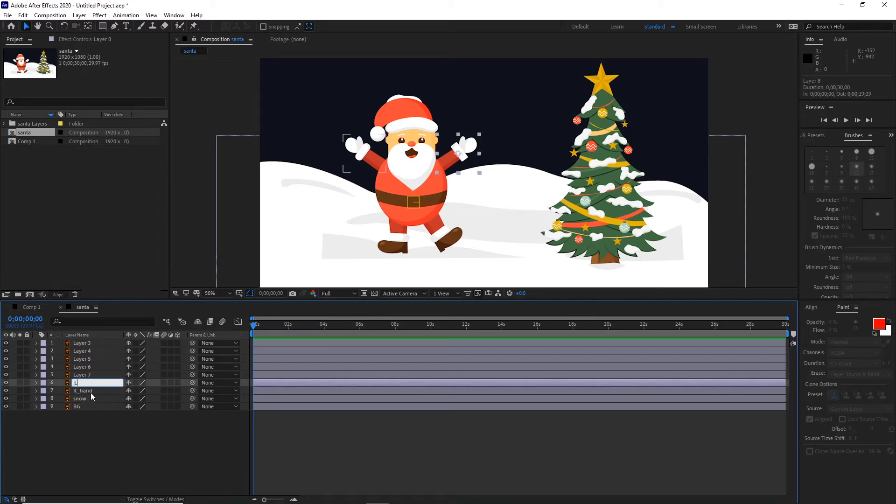
pyautogui.write('_hand')
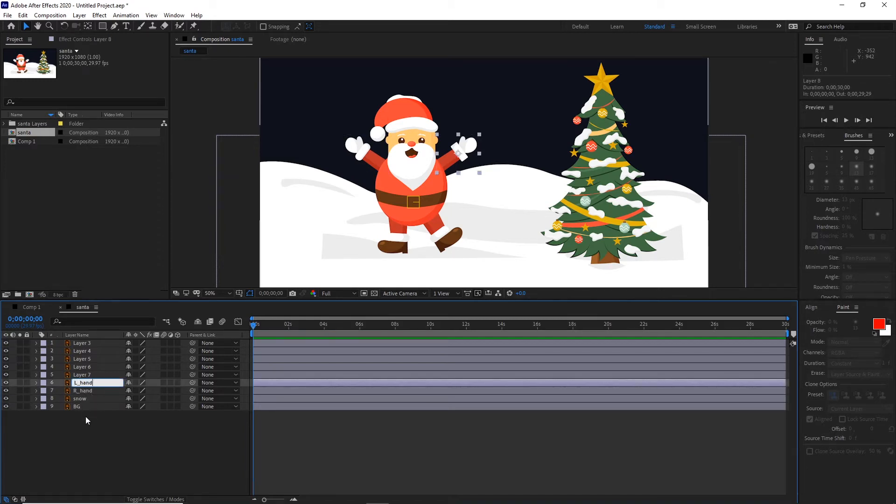
pyautogui.click(86, 419)
# - Rename Santa's two leg layers: Layer 7 as R_leg and Layer 6 as L-Leg
pyautogui.click(83, 376)
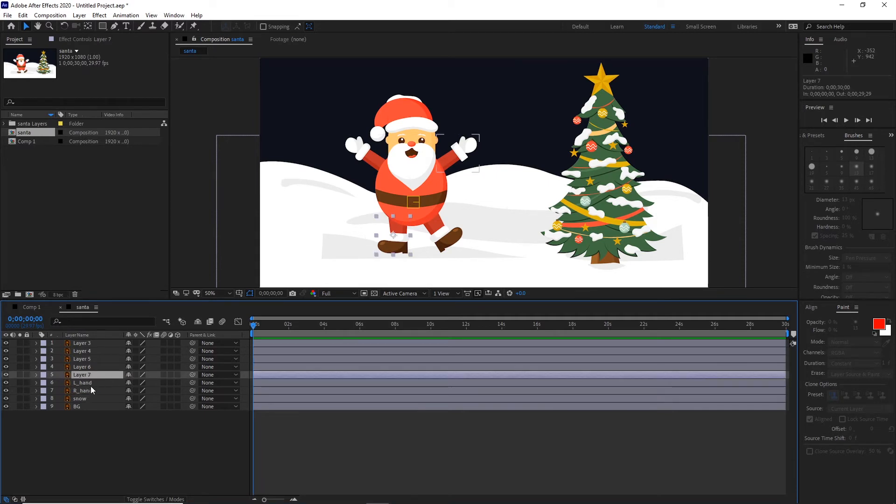
pyautogui.press('Return')
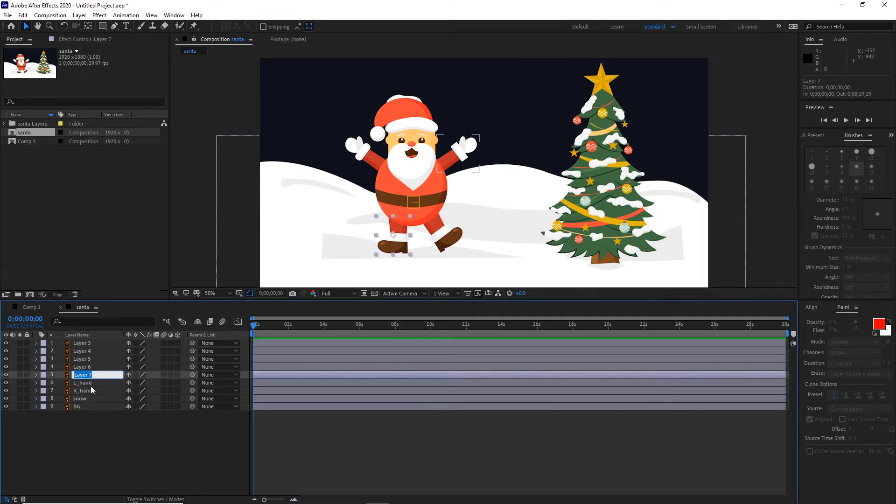
pyautogui.write('R_leg')
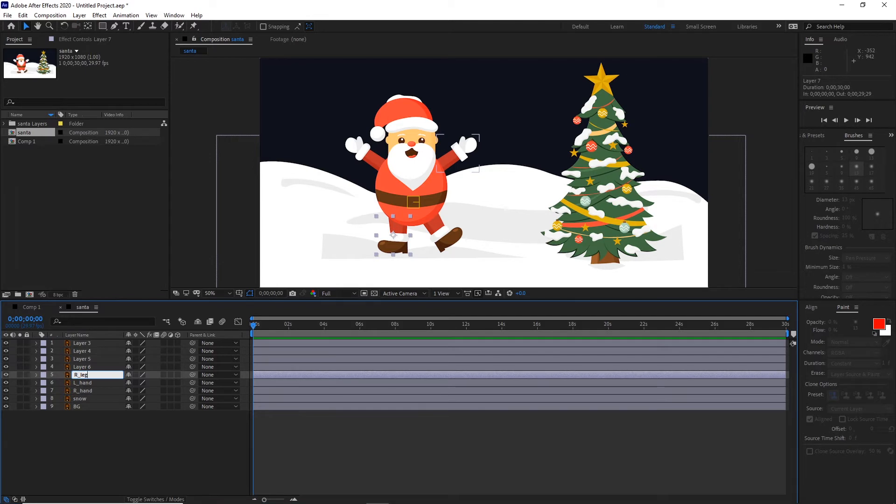
pyautogui.click(77, 368)
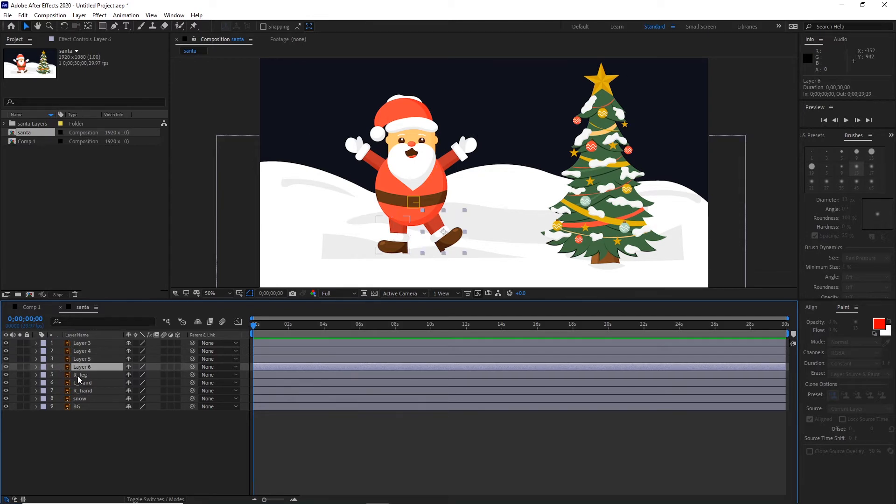
pyautogui.press('Return')
pyautogui.write('L-Le')
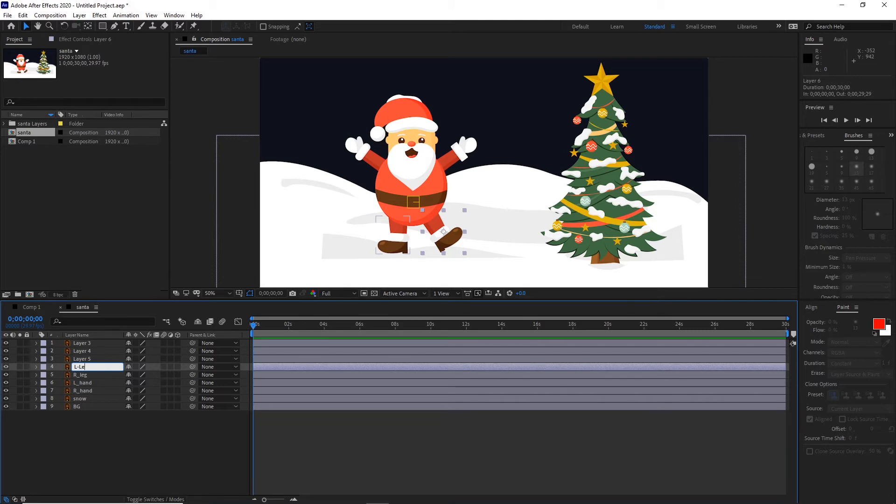
pyautogui.write('g')
pyautogui.press('Return')
# - Rename Layer 5 as body and Layer 4 as head
pyautogui.click(81, 359)
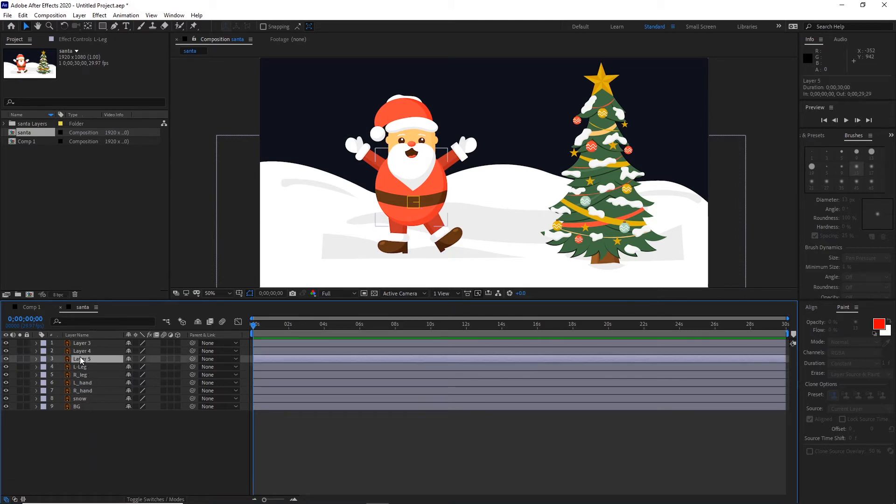
pyautogui.press('Return')
pyautogui.write('body')
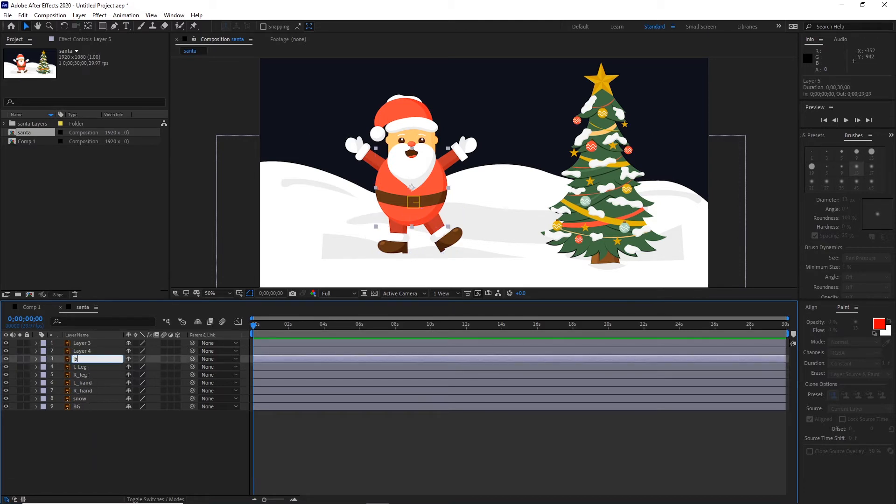
pyautogui.click(86, 351)
pyautogui.press('Return')
pyautogui.write('he')
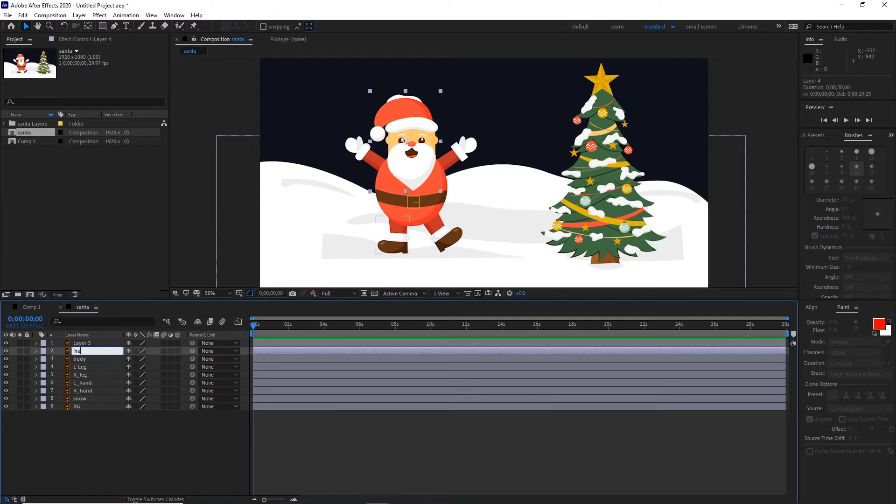
pyautogui.write('ad')
pyautogui.press('Return')
# - Rename Layer 3, which holds the Christmas tree, as tree
pyautogui.hotkey('ctrl', 'Up')
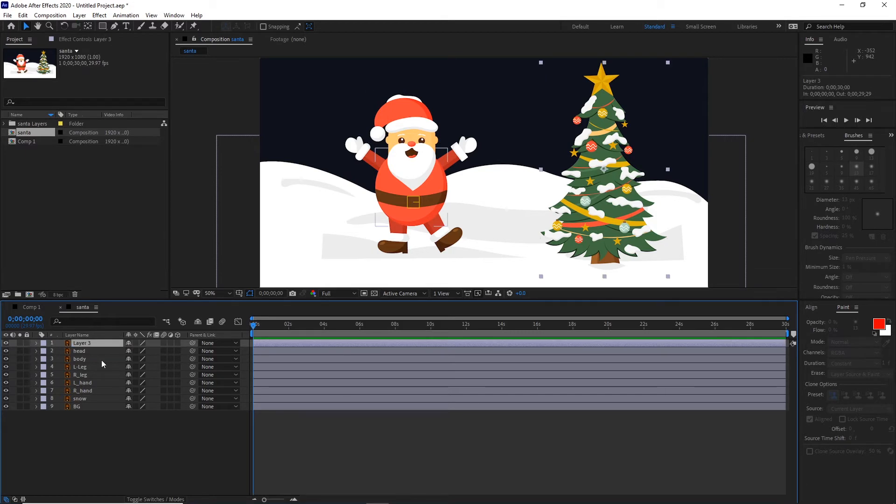
pyautogui.press('Return')
pyautogui.write('tree')
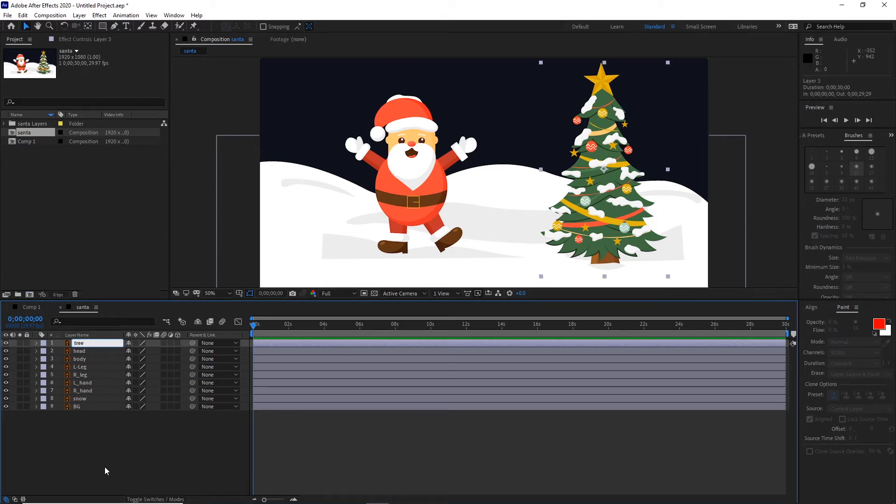
pyautogui.click(104, 466)
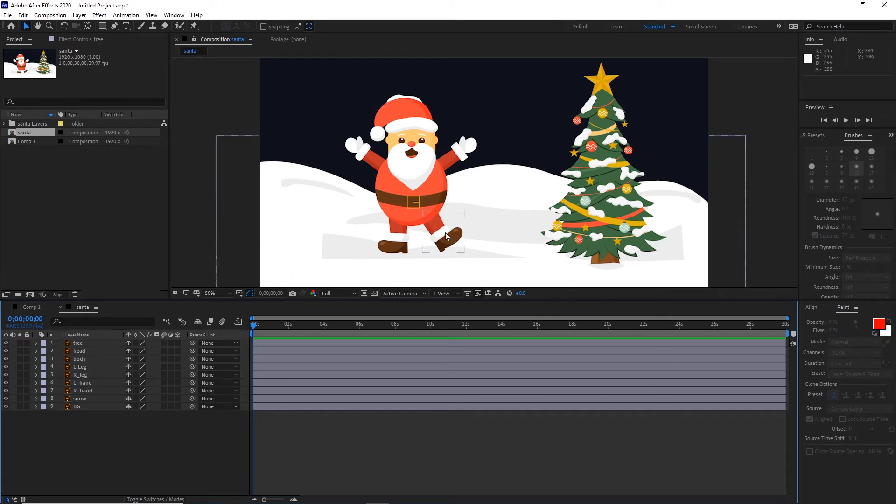
# - Try moving Santa's body and head separately in the composition, undoing each move
pyautogui.moveTo(426, 197); pyautogui.dragTo(329, 201)
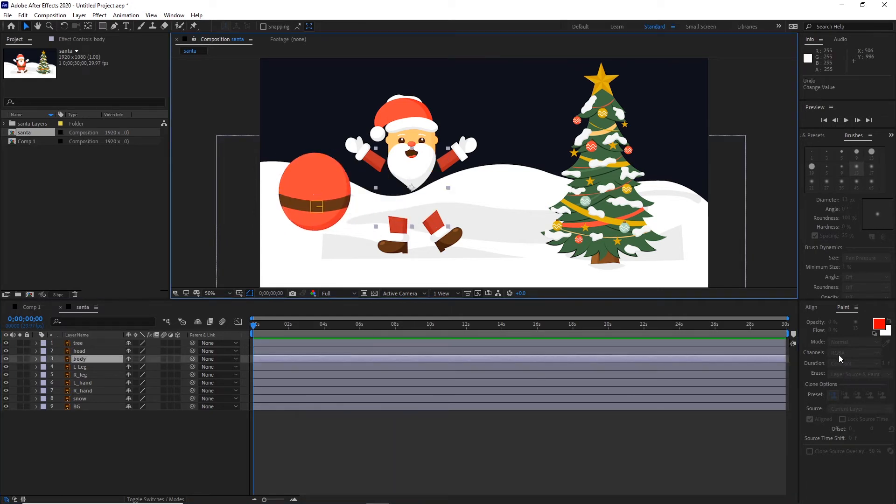
pyautogui.hotkey('ctrl', 'z')
pyautogui.moveTo(417, 131); pyautogui.dragTo(409, 110)
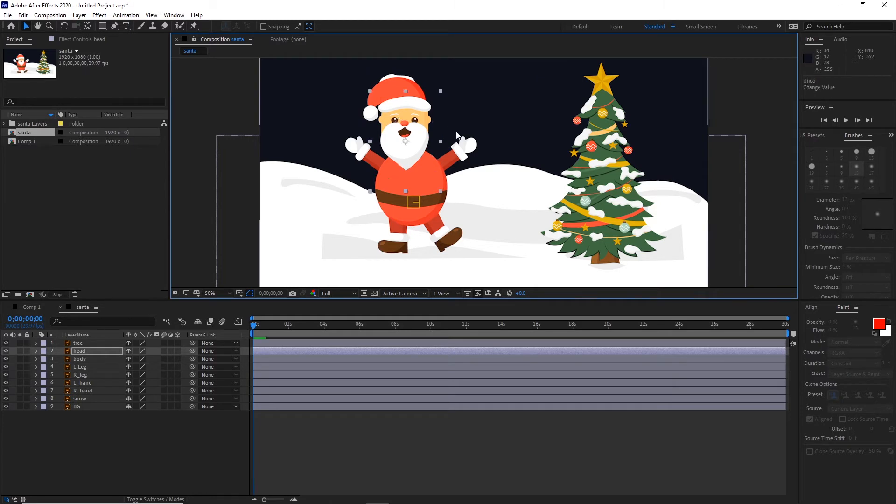
pyautogui.hotkey('ctrl', 'z')
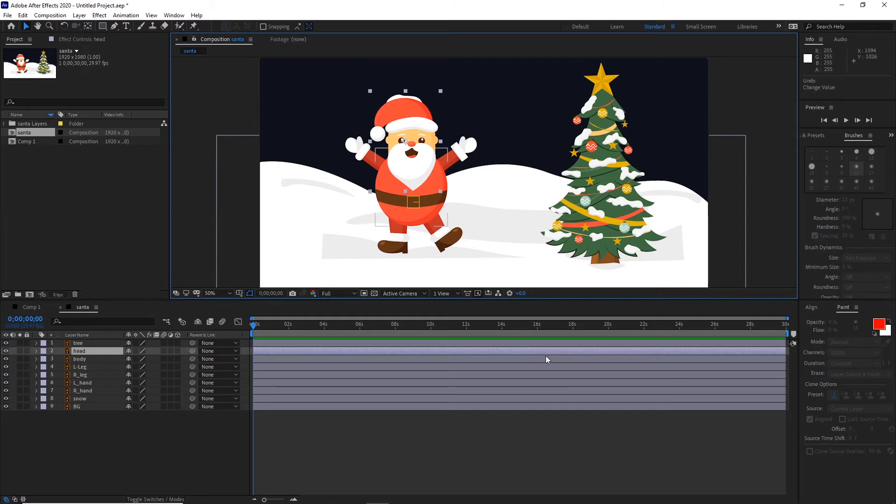
# - Set the label color of the body layer to Brown
pyautogui.click(82, 359)
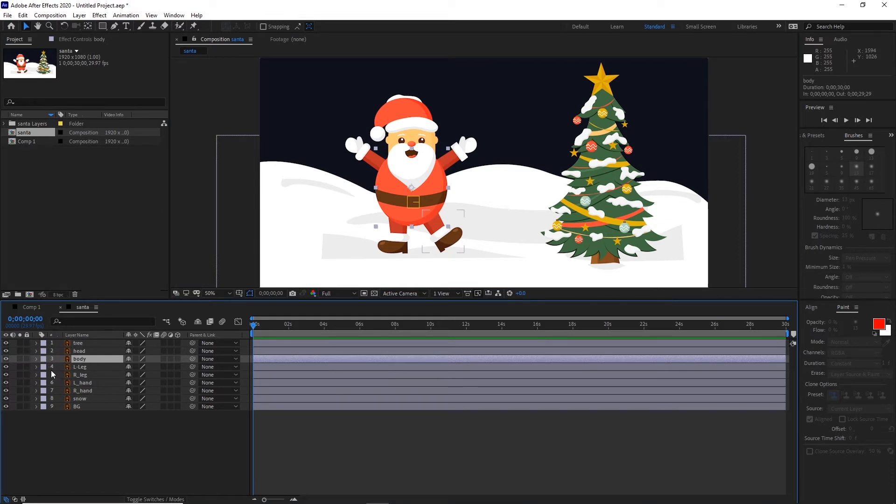
pyautogui.click(44, 358)
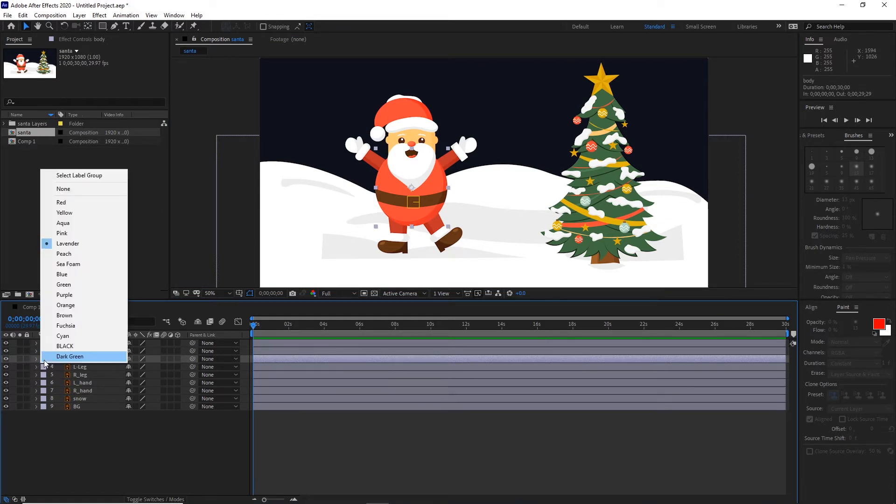
pyautogui.click(64, 315)
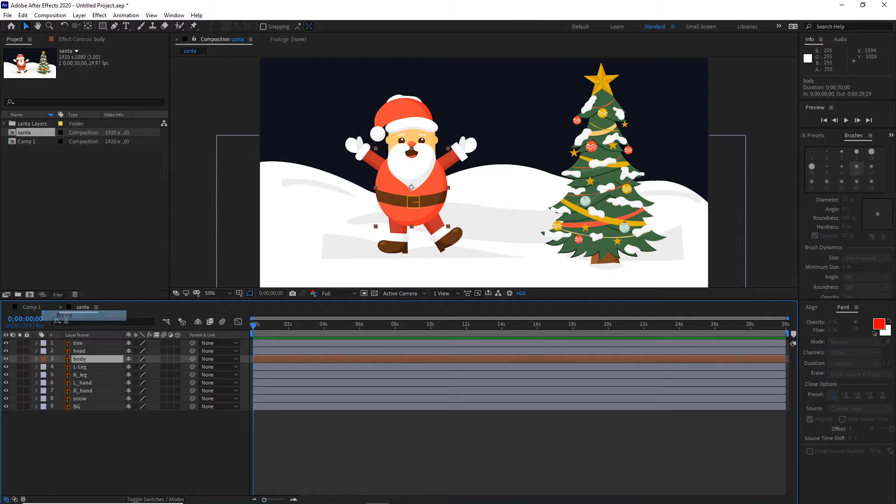
# - Try parenting the head layer to the body layer, resetting its parent to None
pyautogui.click(79, 351)
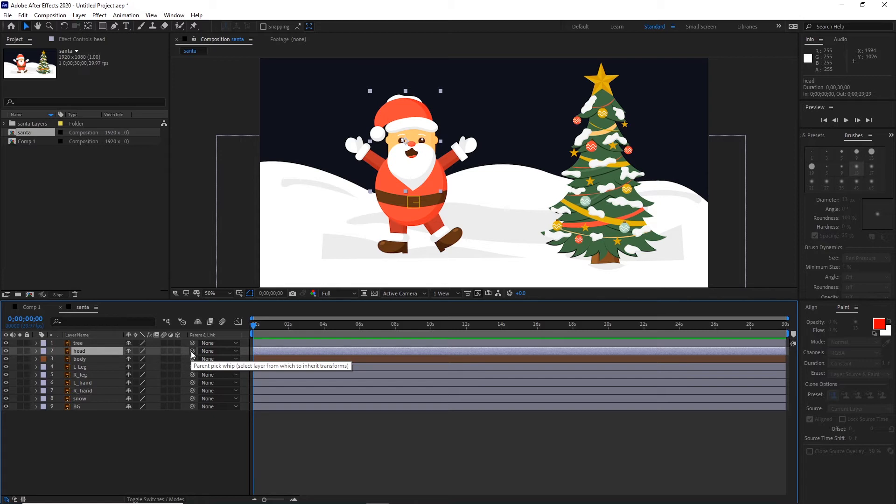
pyautogui.moveTo(192, 351); pyautogui.dragTo(88, 360)
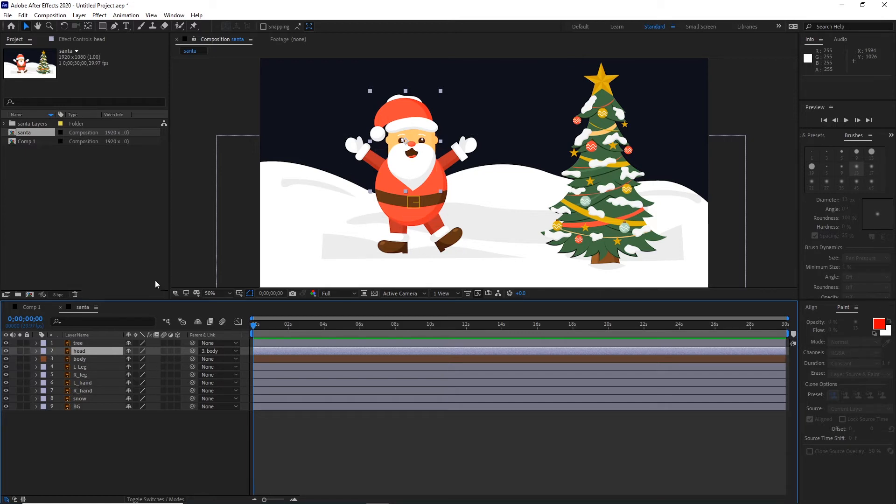
pyautogui.click(230, 352)
pyautogui.click(228, 361)
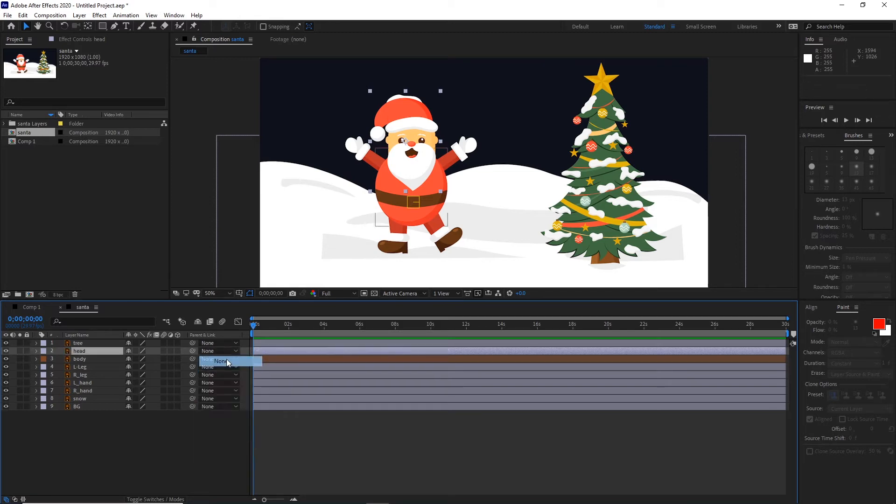
pyautogui.click(165, 419)
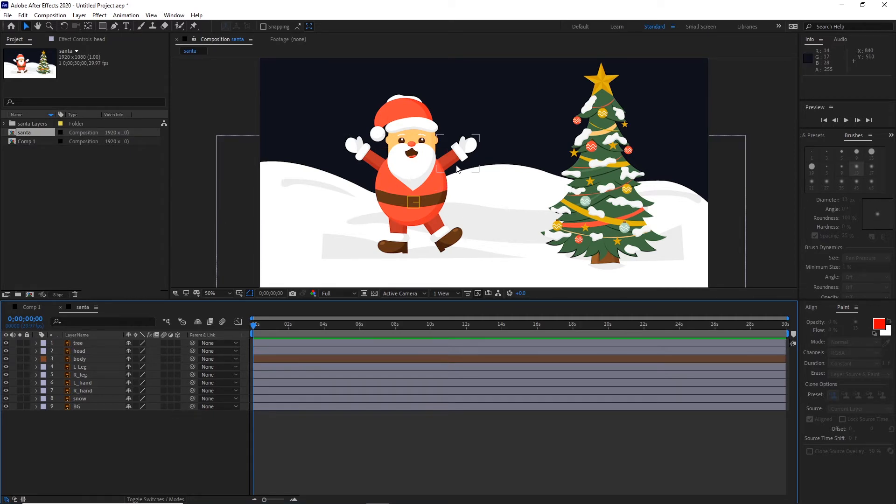
# - Try rotating the L_hand layer to 102° around its default anchor point, undoing the rotation
pyautogui.scroll(2, 456, 169)
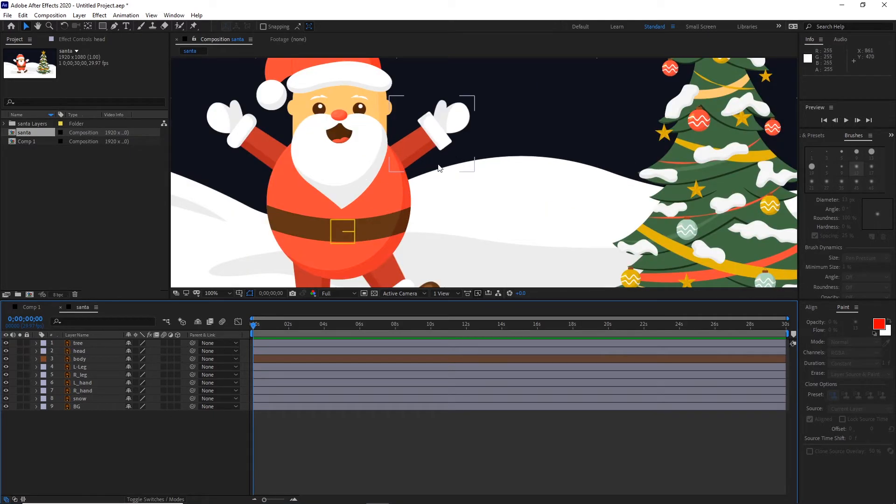
pyautogui.click(441, 148)
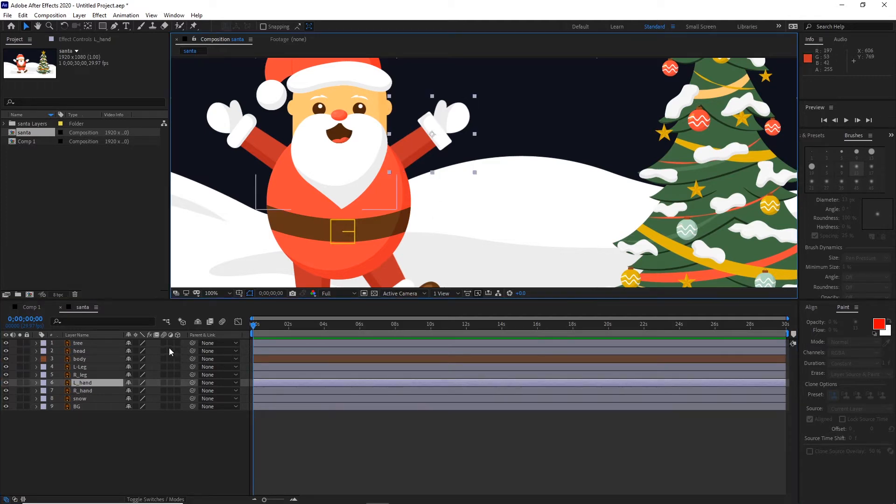
pyautogui.press('r')
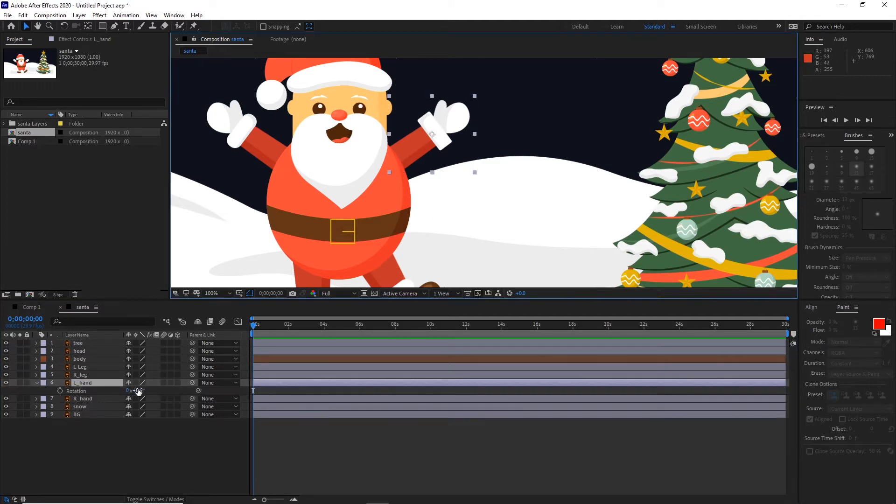
pyautogui.moveTo(138, 391); pyautogui.dragTo(181, 387)
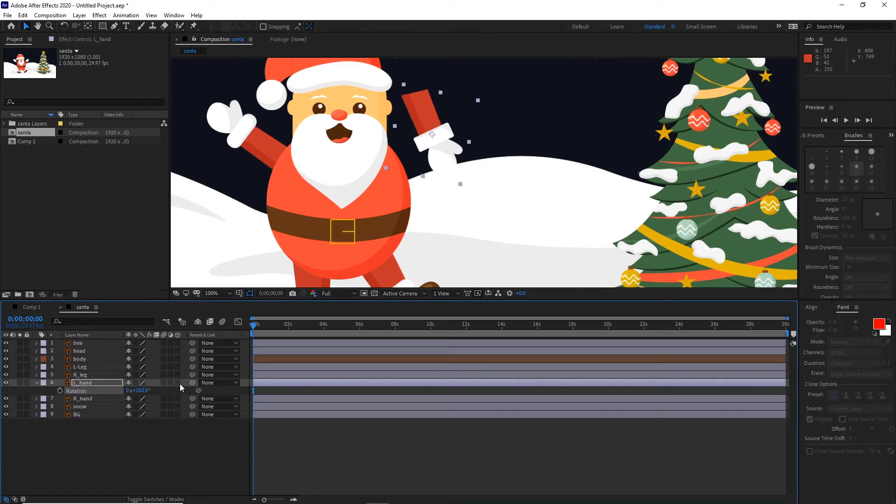
pyautogui.hotkey('ctrl', 'z')
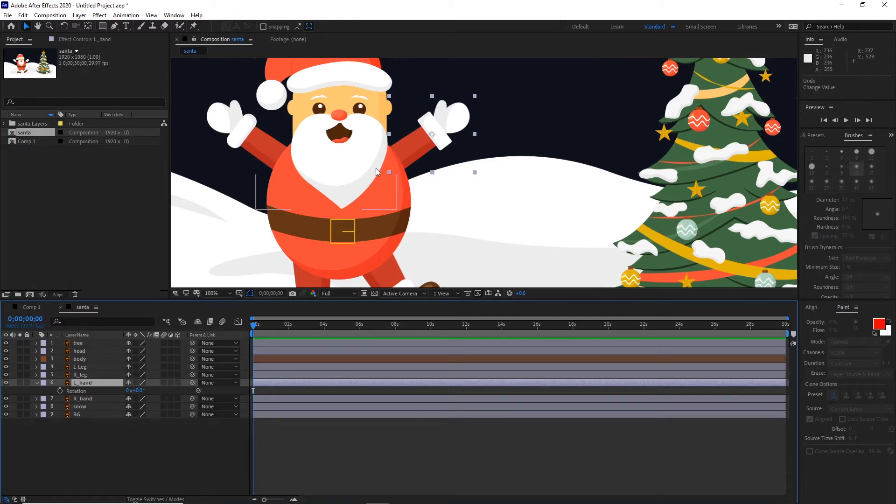
# - Move the anchor points of L_hand and R_hand to their shoulder joints and the head's anchor point to the base of the beard
pyautogui.click(88, 27)
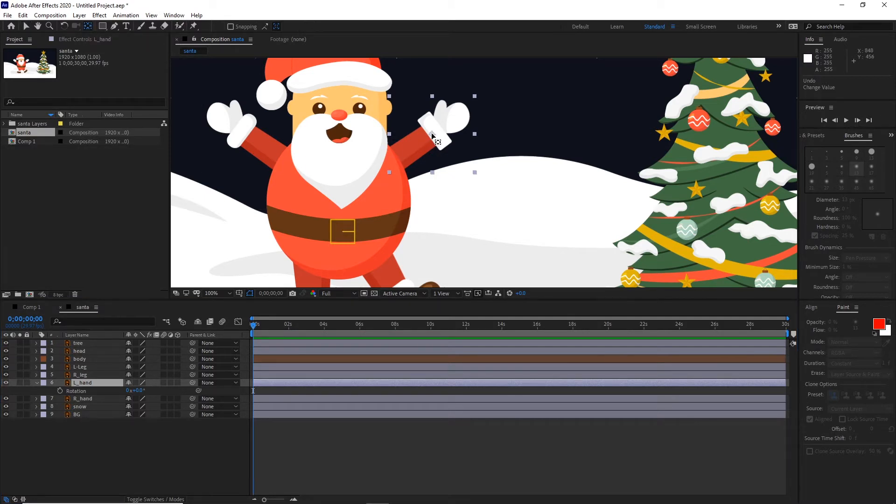
pyautogui.moveTo(432, 135); pyautogui.dragTo(388, 172)
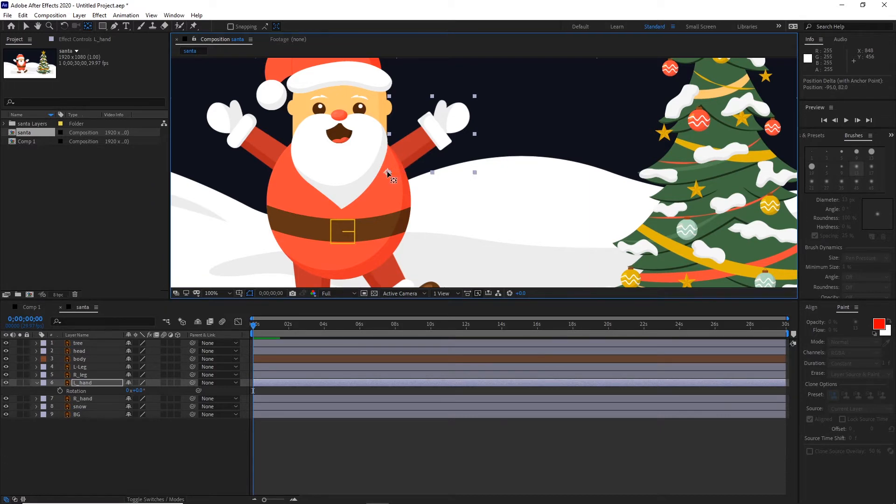
pyautogui.click(233, 134)
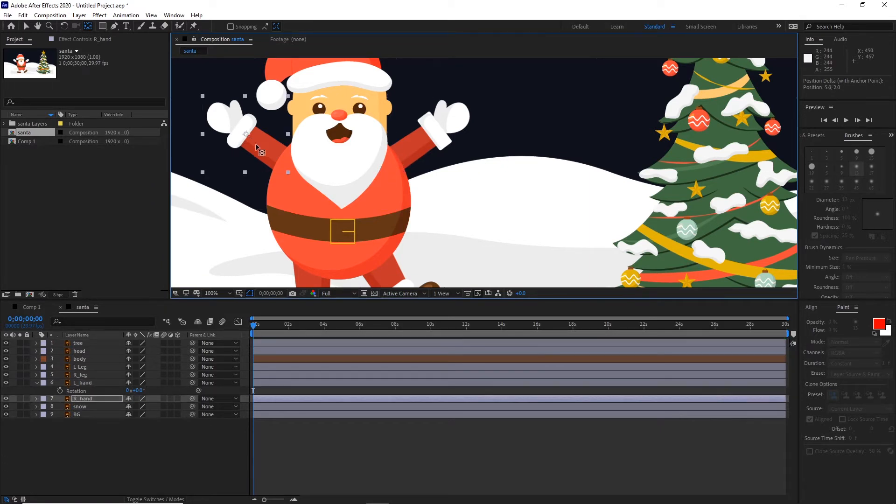
pyautogui.moveTo(256, 147); pyautogui.dragTo(297, 187)
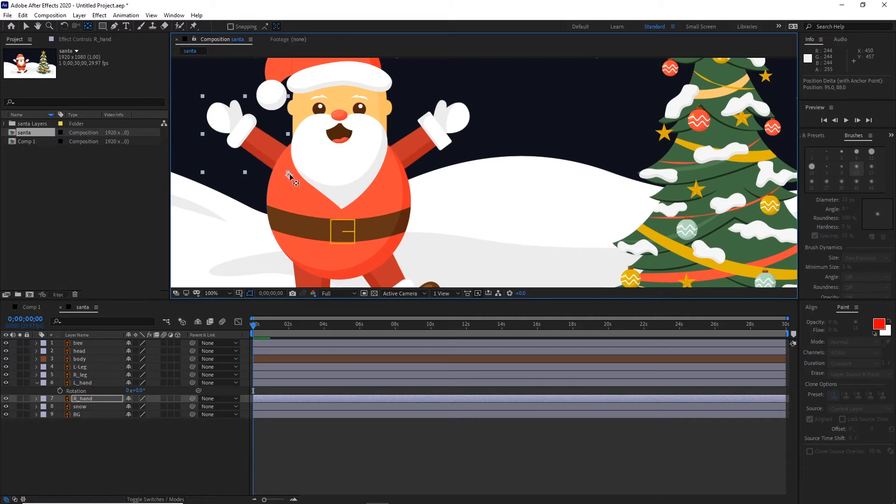
pyautogui.click(320, 120)
pyautogui.moveTo(329, 114); pyautogui.dragTo(379, 115)
# - Move the anchor points of the L-Leg and R_leg layers to the hip joints inside the lower body
pyautogui.click(391, 213)
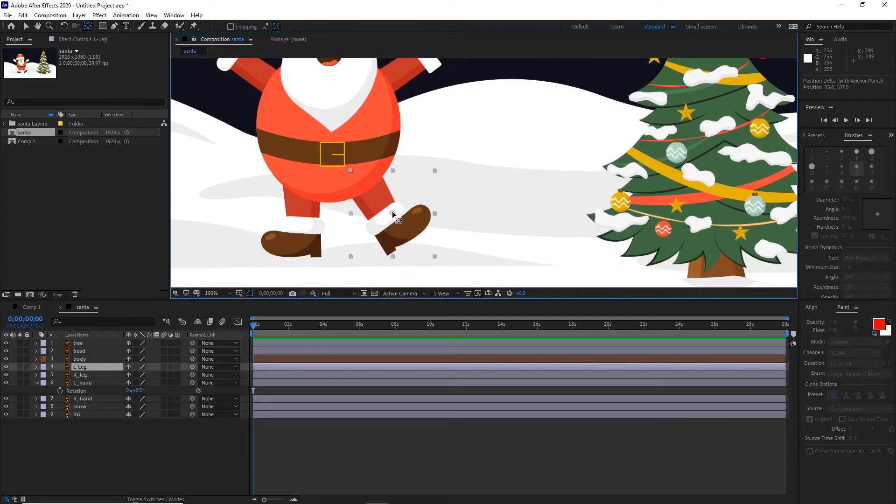
pyautogui.moveTo(392, 213); pyautogui.dragTo(372, 191)
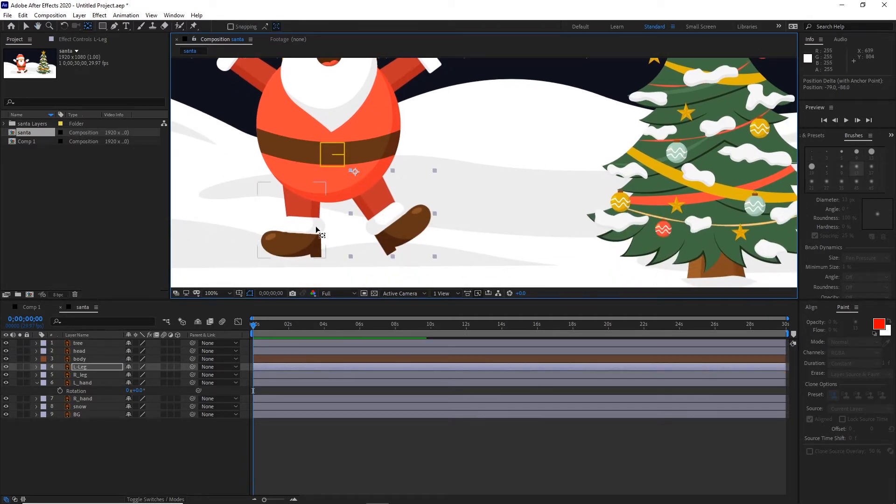
pyautogui.click(305, 235)
pyautogui.moveTo(291, 219); pyautogui.dragTo(304, 173)
pyautogui.moveTo(357, 93); pyautogui.dragTo(382, 109)
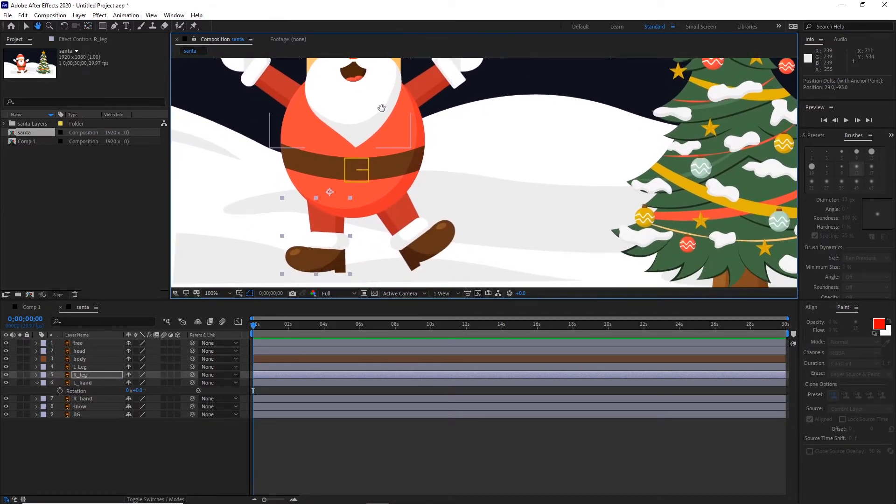
# - Parent the head, L-Leg, R_leg, L_hand and R_hand layers together to the body layer
pyautogui.click(37, 383)
pyautogui.click(100, 418)
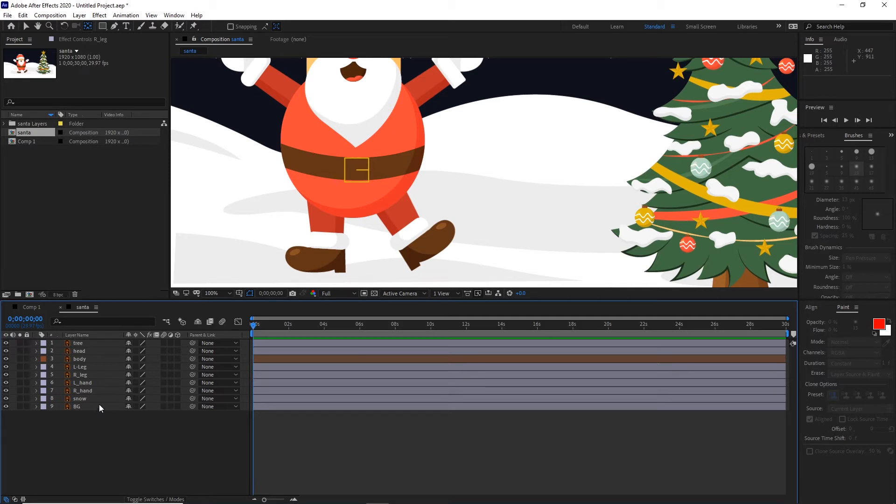
pyautogui.click(86, 391)
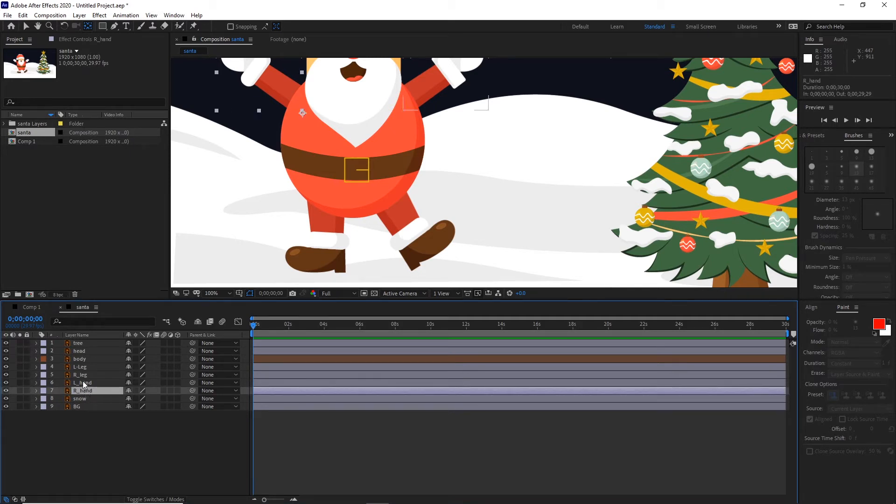
pyautogui.keyDown('shift'); pyautogui.click(82, 354); pyautogui.keyUp('shift')
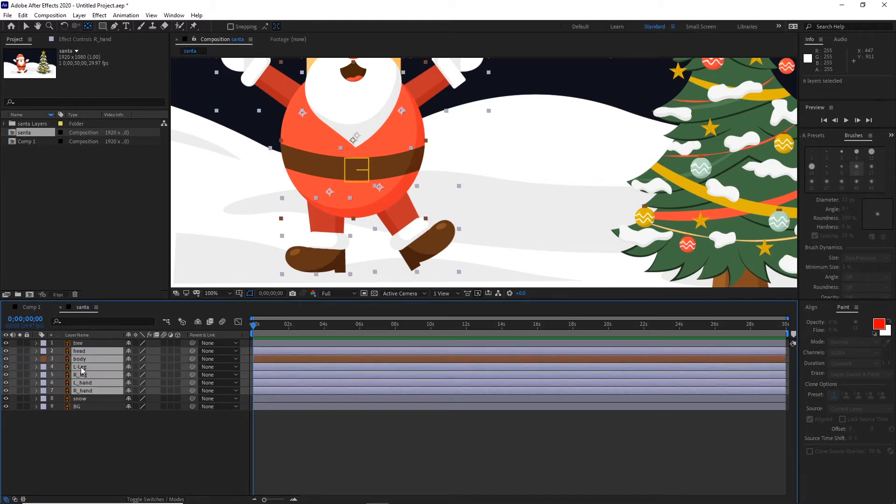
pyautogui.keyDown('ctrl'); pyautogui.click(83, 359); pyautogui.keyUp('ctrl')
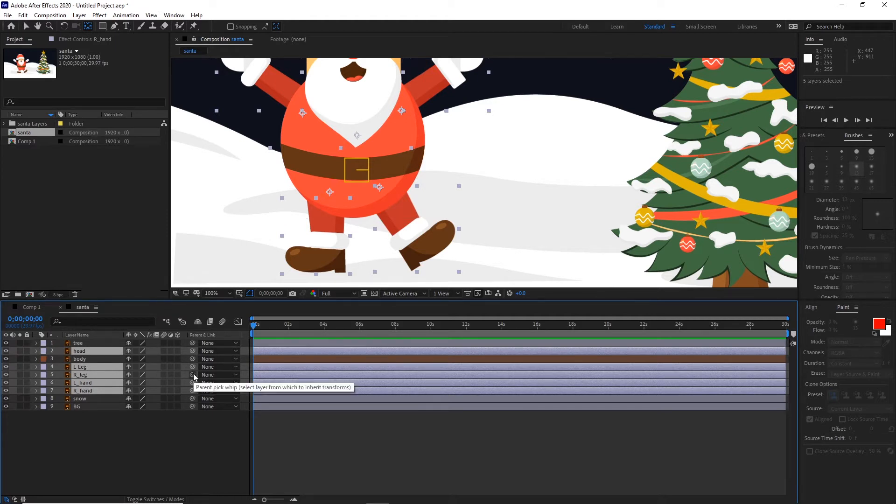
pyautogui.moveTo(192, 374); pyautogui.dragTo(90, 360)
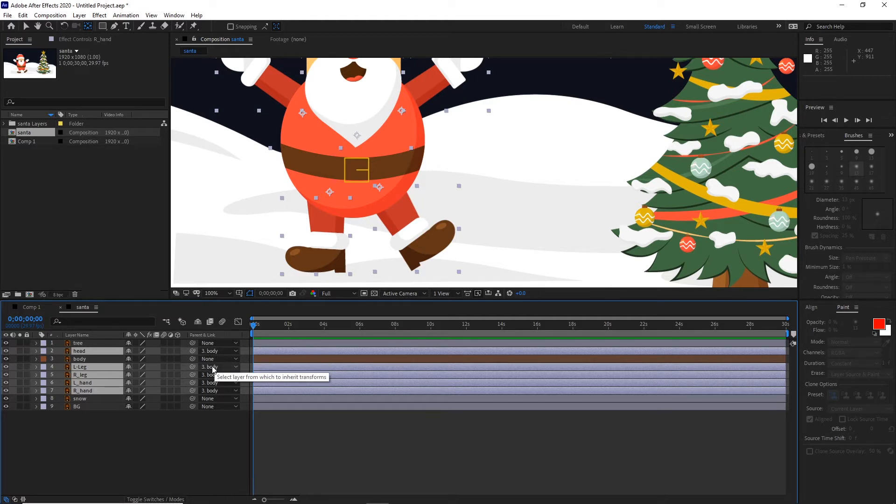
pyautogui.click(154, 468)
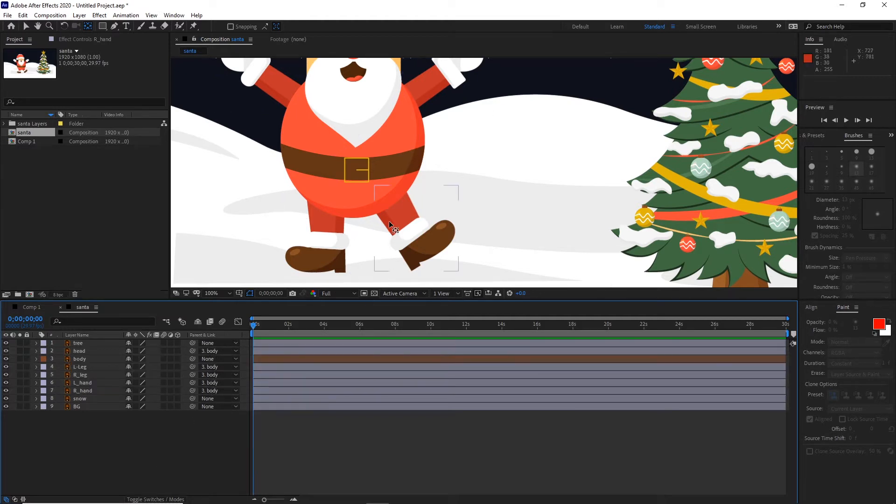
# - Set the label color of the head layer to Purple
pyautogui.moveTo(400, 189); pyautogui.dragTo(399, 213)
pyautogui.press('v')
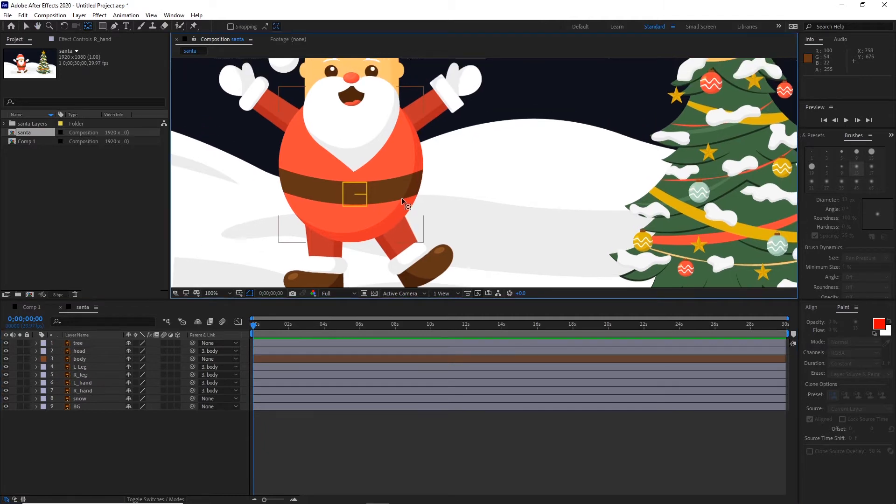
pyautogui.press(',')
pyautogui.press(',')
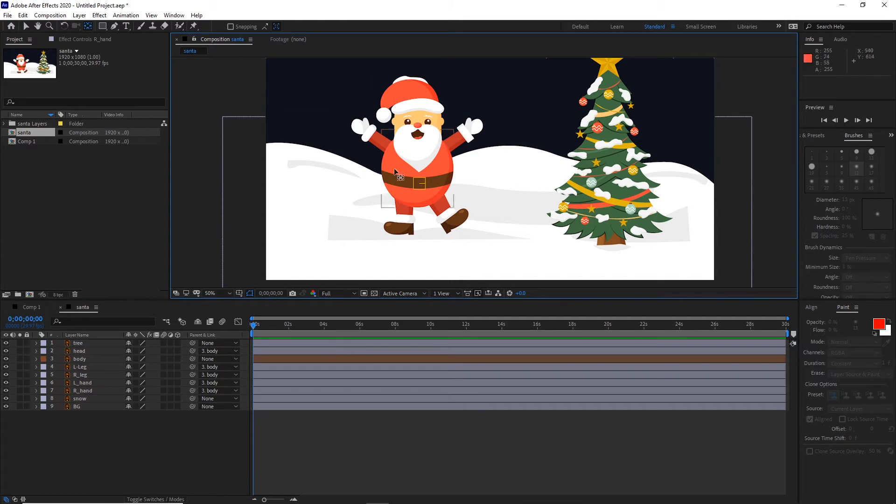
pyautogui.scroll(1, 415, 154)
pyautogui.moveTo(410, 143); pyautogui.dragTo(449, 212)
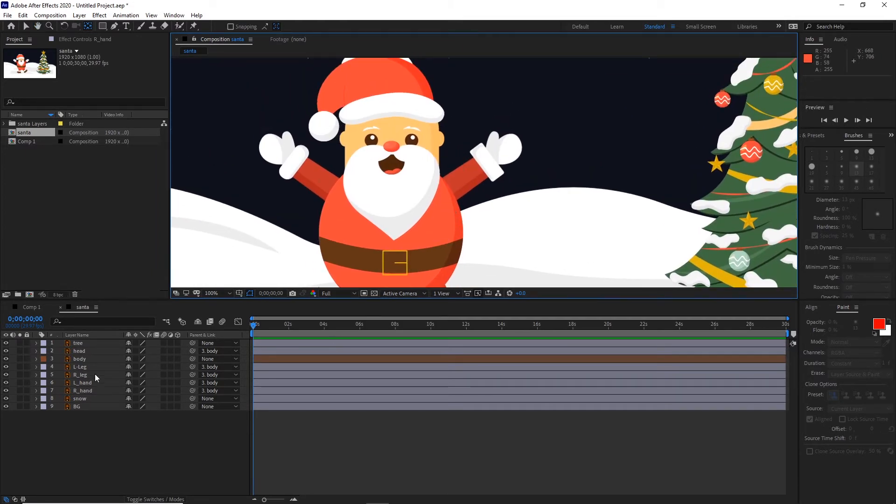
pyautogui.click(83, 351)
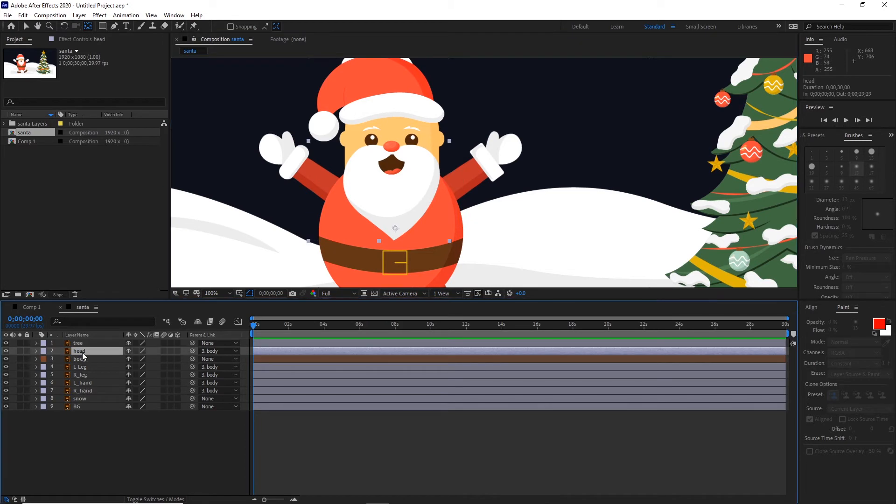
pyautogui.click(44, 351)
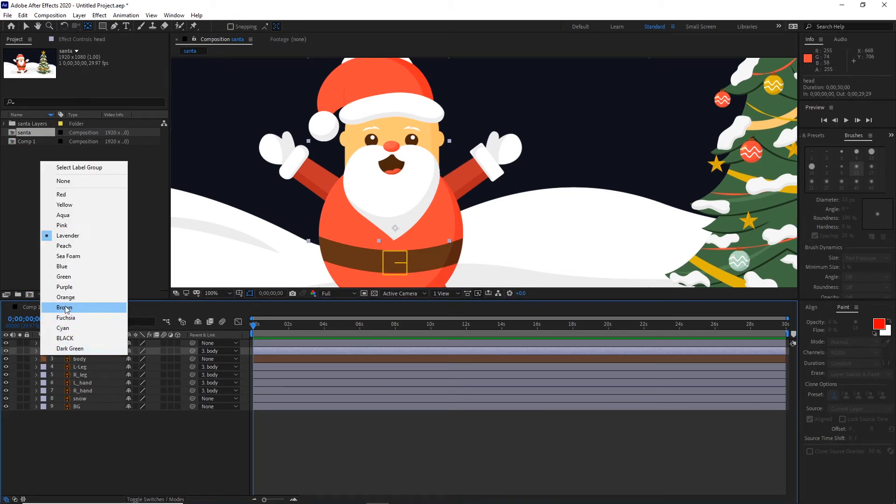
pyautogui.click(67, 287)
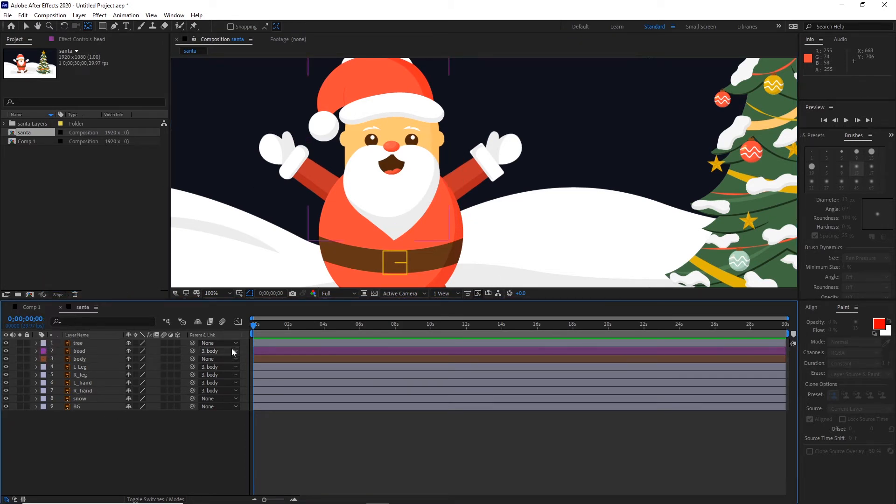
# - Reveal the head layer's Rotation property and start keyframing it at 0;00;01;00 with 0°
pyautogui.click(79, 353)
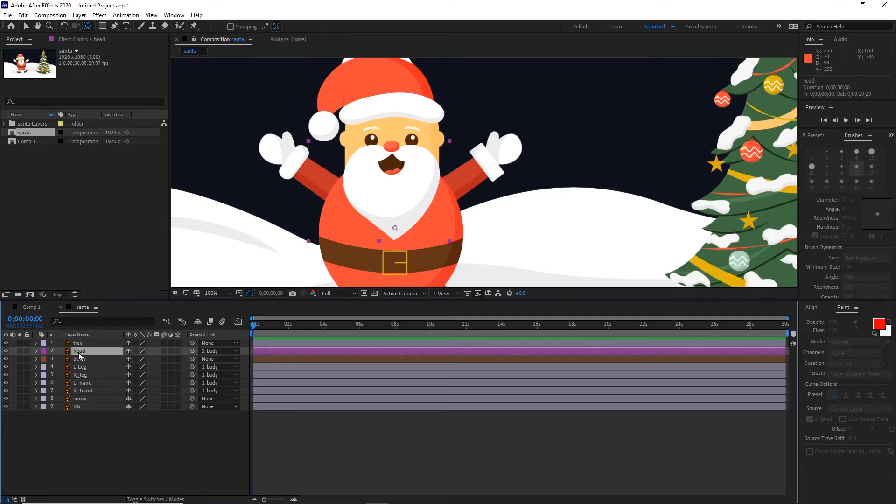
pyautogui.press('r')
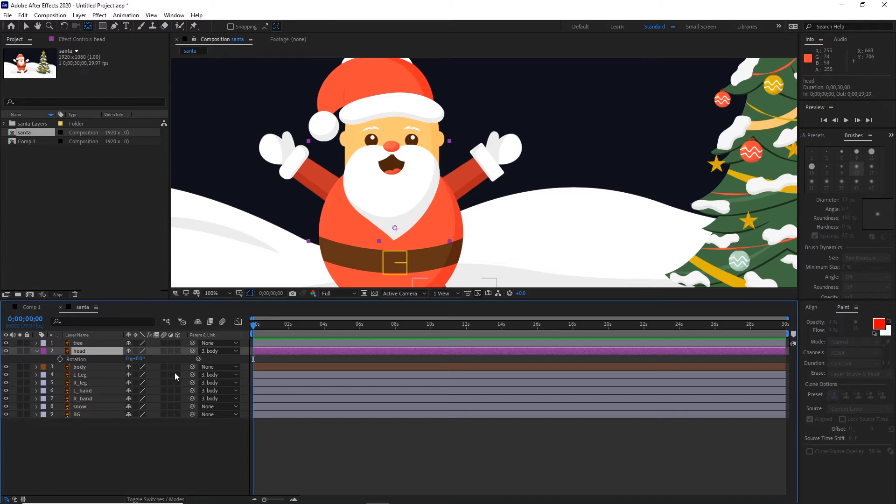
pyautogui.hotkey('shift', 'pagedown')
pyautogui.hotkey('shift', 'pagedown')
pyautogui.hotkey('shift', 'pagedown')
pyautogui.click(60, 359)
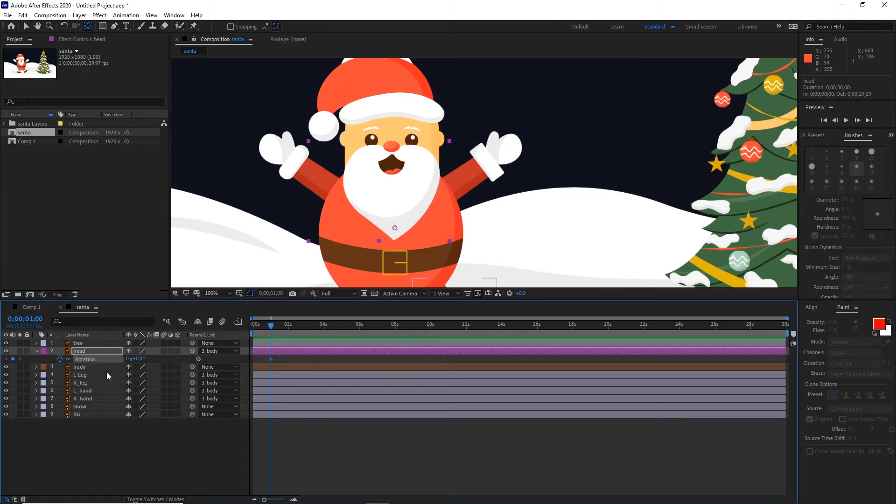
# - Keyframe the head layer's rotation at 15° at 0;00;01;17
pyautogui.hotkey('shift', 'pagedown')
pyautogui.hotkey('shift', 'pagedown')
pyautogui.press('pageup')
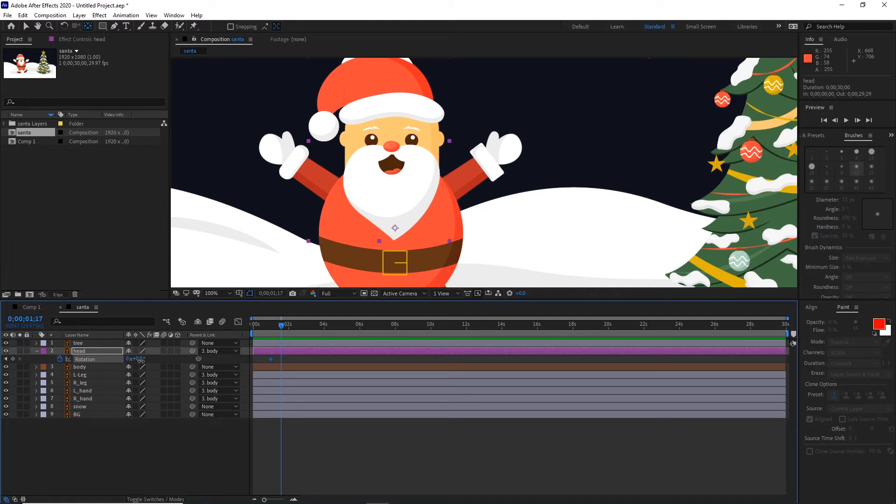
pyautogui.moveTo(141, 360); pyautogui.dragTo(152, 369)
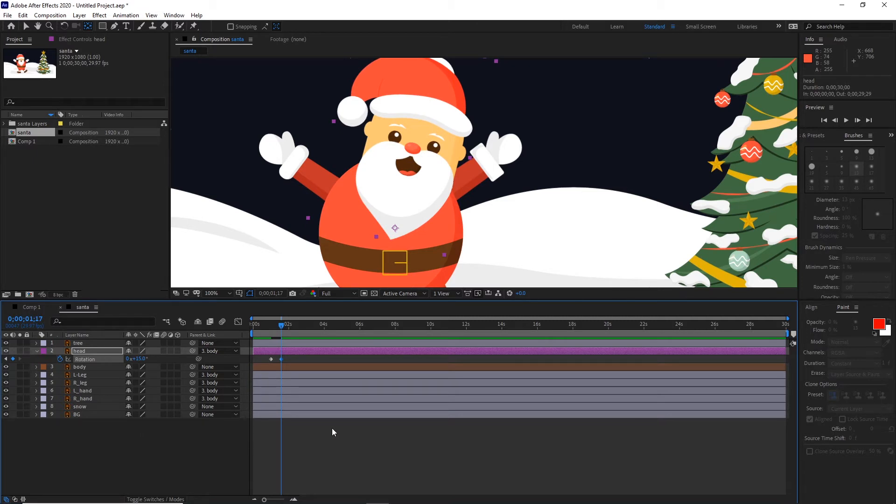
# - Add a hold keyframe of 15° to the head layer's rotation at 0;00;02;17
pyautogui.hotkey('shift', 'pagedown')
pyautogui.hotkey('shift', 'pagedown')
pyautogui.hotkey('shift', 'pagedown')
pyautogui.click(13, 360)
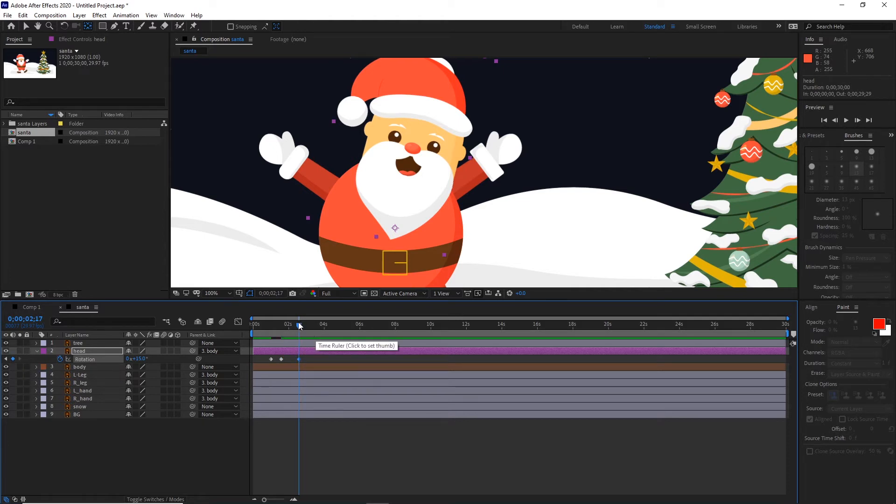
pyautogui.moveTo(299, 326)
pyautogui.mouseDown()
pyautogui.moveTo(265, 330)
pyautogui.moveTo(298, 332)
pyautogui.mouseUp()
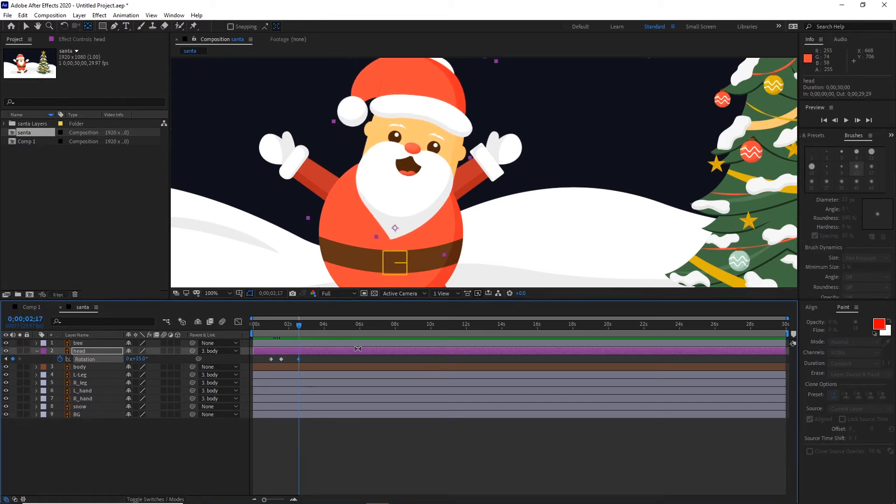
# - Keyframe the head layer's rotation back to 0° at 0;00;03;07
pyautogui.hotkey('shift', 'pagedown')
pyautogui.hotkey('shift', 'pagedown')
pyautogui.click(142, 359)
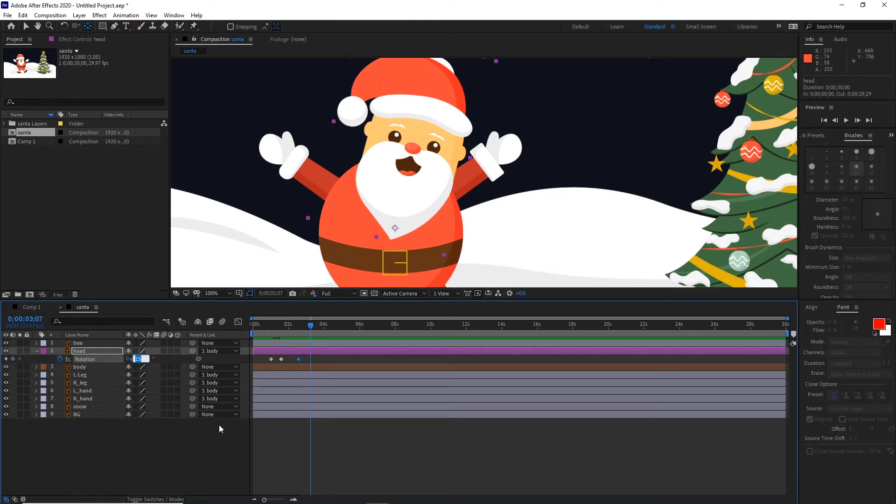
pyautogui.write('0')
pyautogui.press('Return')
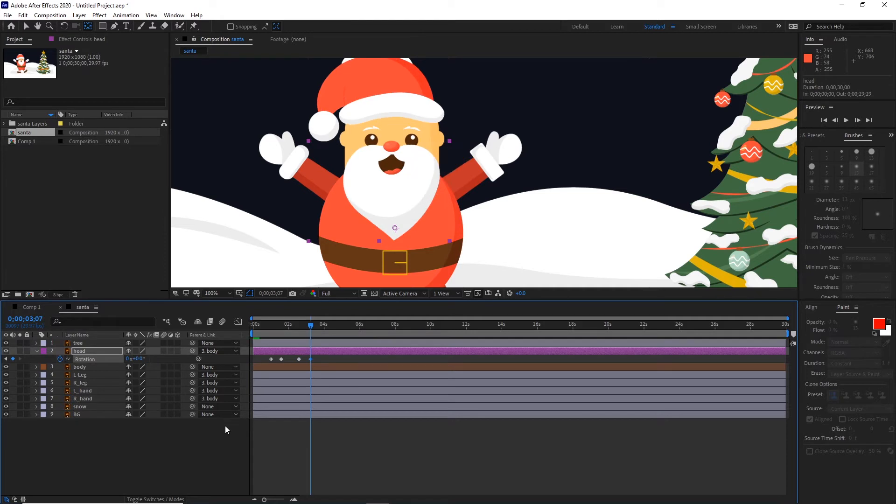
# - Copy the head layer's four rotation keyframes and paste them at 0;00;05;06
pyautogui.moveTo(312, 324); pyautogui.dragTo(336, 333)
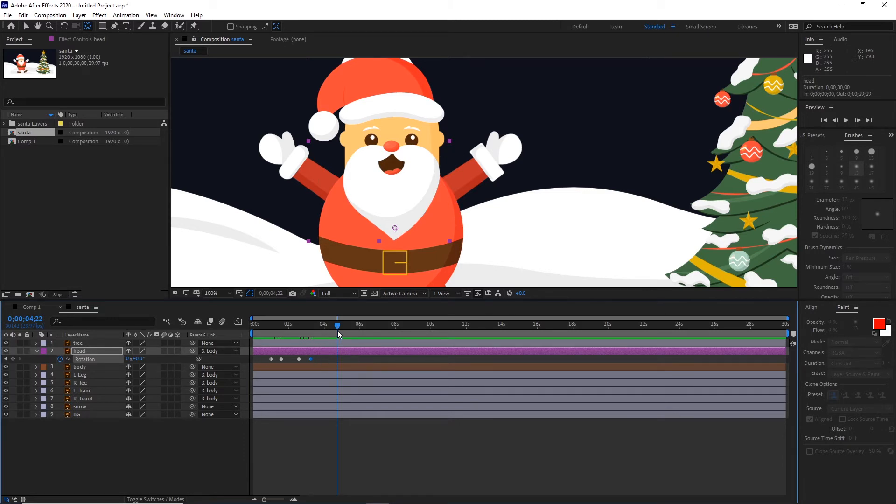
pyautogui.moveTo(328, 356); pyautogui.dragTo(266, 363)
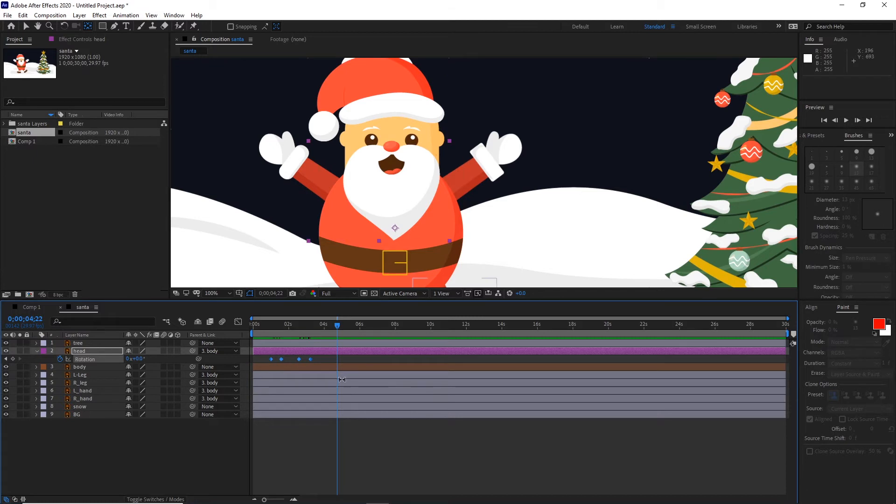
pyautogui.hotkey('ctrl', 'c')
pyautogui.moveTo(337, 325)
pyautogui.mouseDown()
pyautogui.moveTo(319, 329)
pyautogui.moveTo(346, 329)
pyautogui.mouseUp()
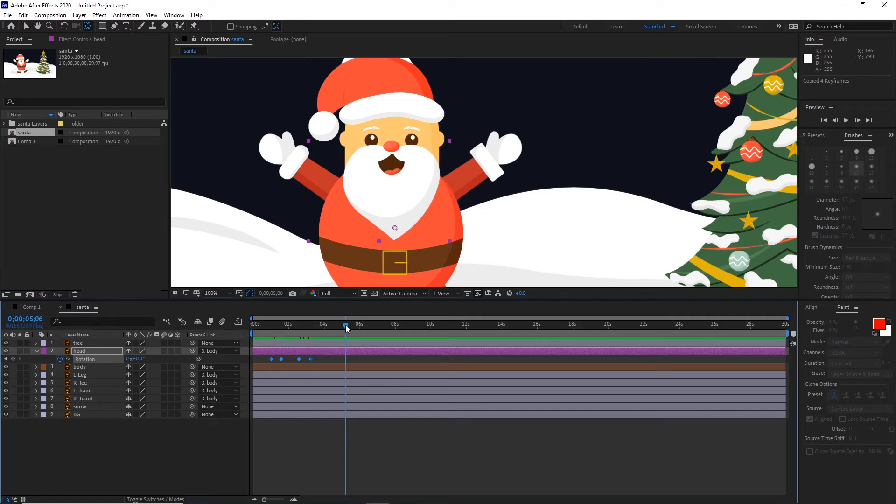
pyautogui.hotkey('ctrl', 'v')
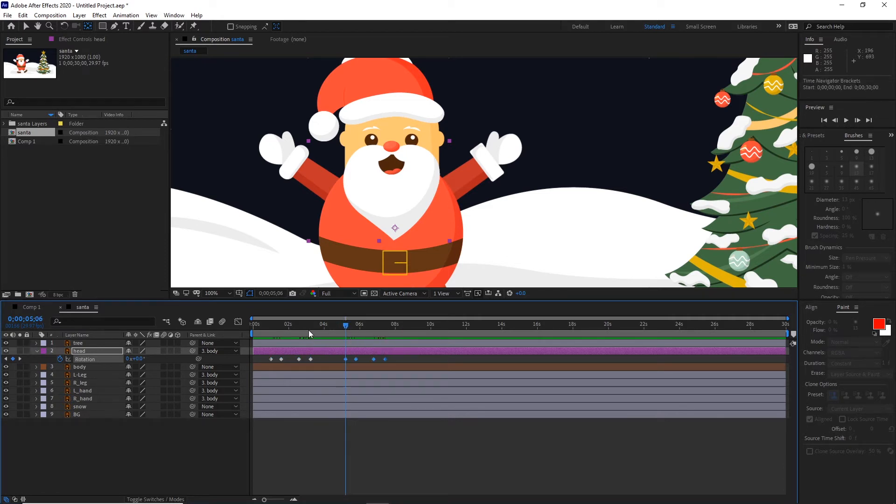
# - Copy all eight of the head layer's rotation keyframes and paste them at 0;00;09;01
pyautogui.moveTo(345, 326); pyautogui.dragTo(388, 333)
pyautogui.click(394, 357)
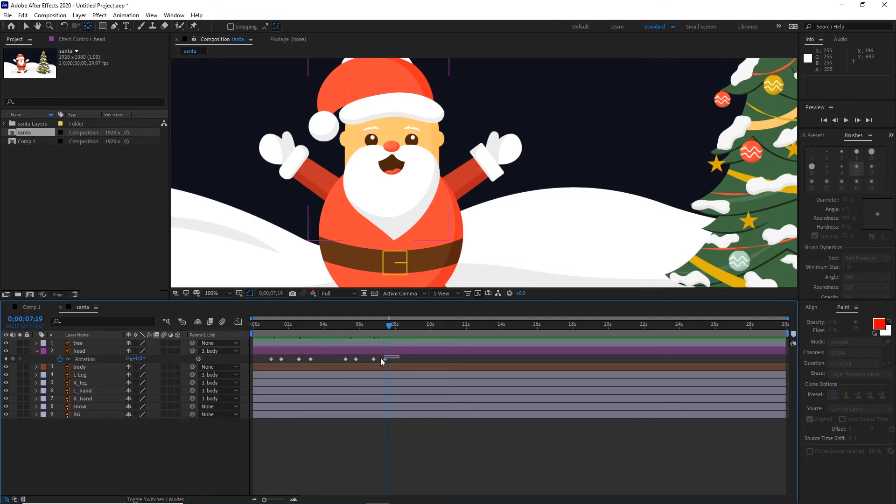
pyautogui.moveTo(399, 356); pyautogui.dragTo(259, 363)
pyautogui.hotkey('ctrl', 'c')
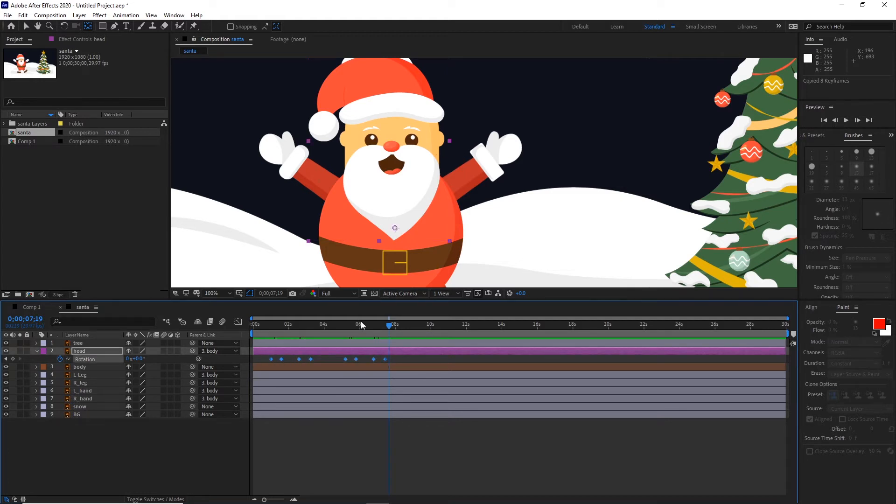
pyautogui.moveTo(383, 325); pyautogui.dragTo(414, 326)
pyautogui.hotkey('ctrl', 'v')
pyautogui.click(409, 327)
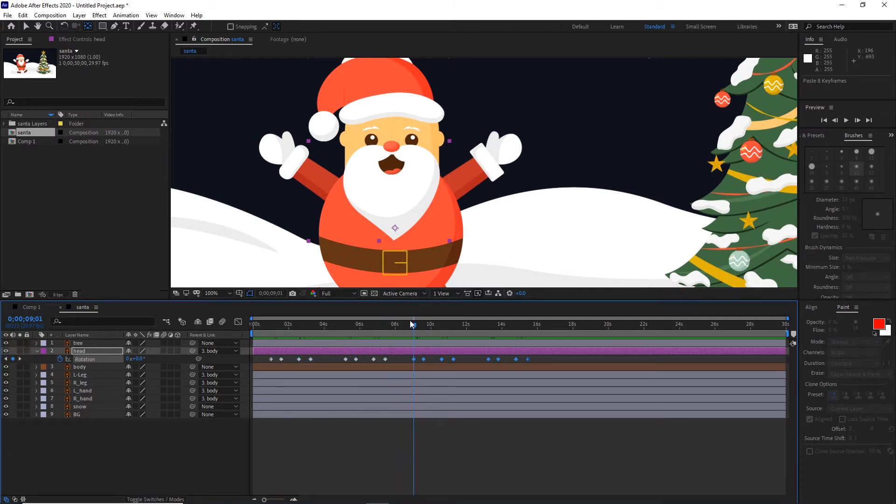
# - Set the label color of the L-Leg and R_leg layers to Yellow
pyautogui.moveTo(410, 333); pyautogui.dragTo(342, 328)
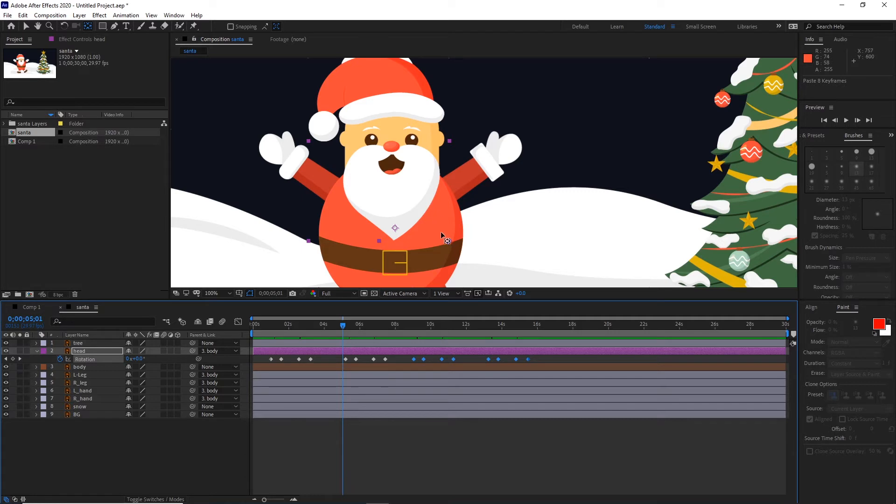
pyautogui.moveTo(441, 231); pyautogui.dragTo(434, 132)
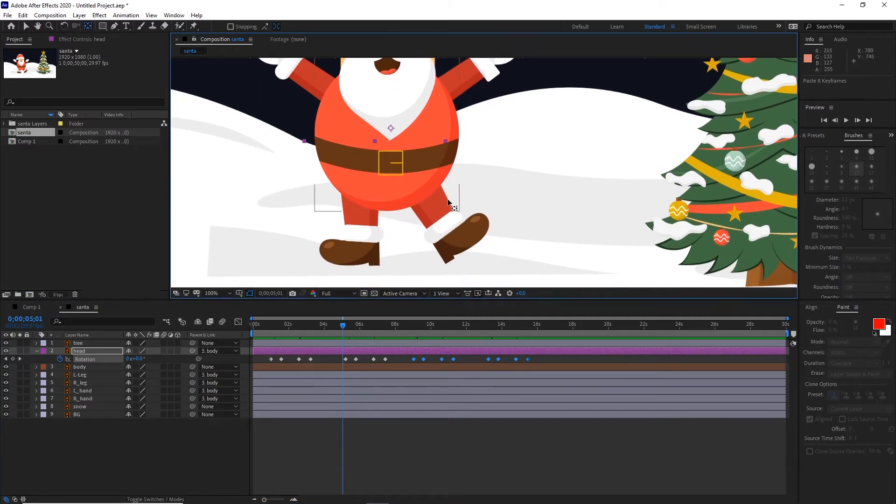
pyautogui.click(466, 237)
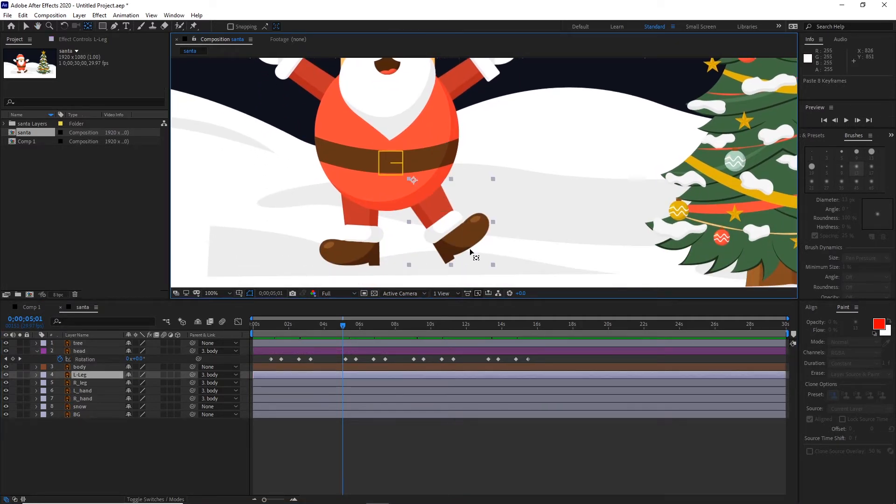
pyautogui.keyDown('shift'); pyautogui.click(86, 382); pyautogui.keyUp('shift')
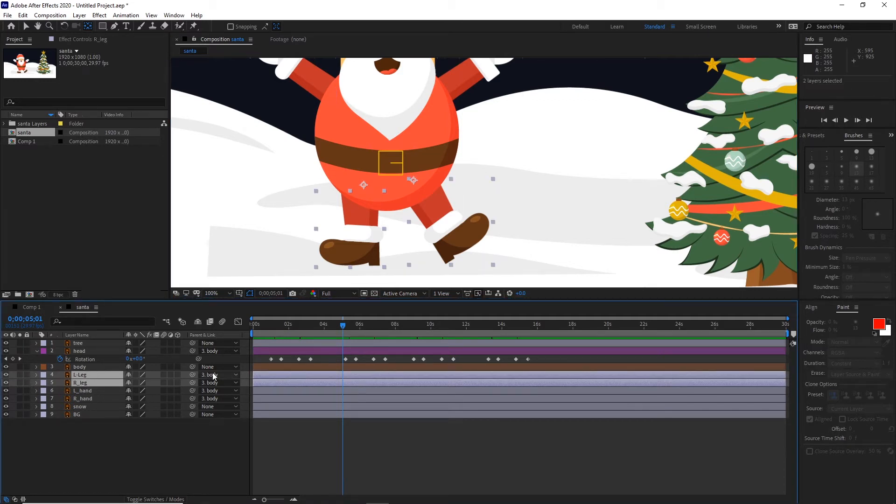
pyautogui.click(46, 382)
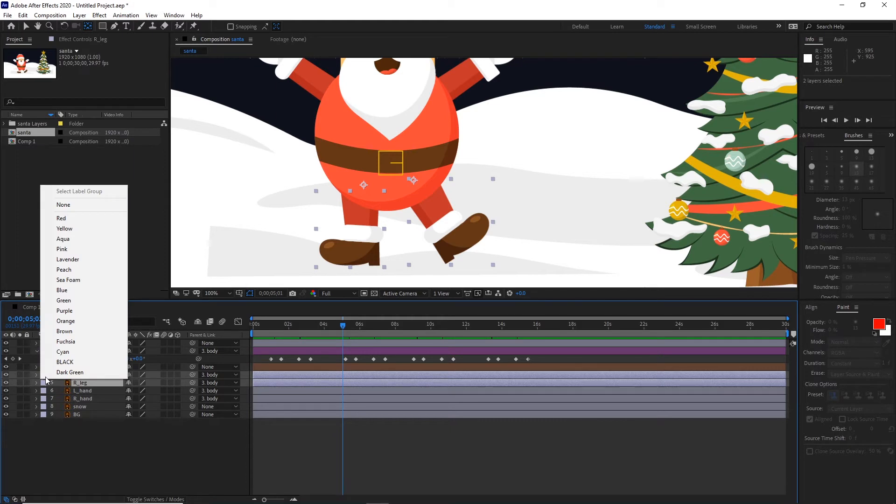
pyautogui.click(65, 228)
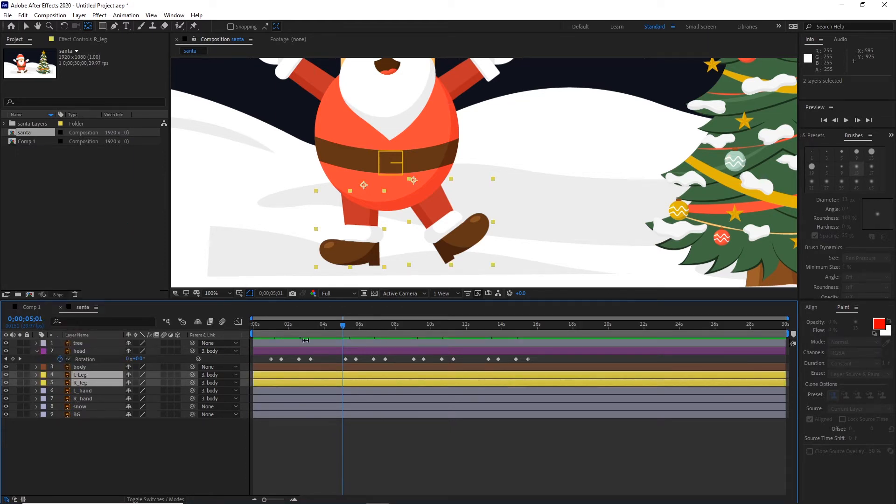
# - Reveal the Rotation property of both leg layers and set the L-Leg layer's rotation to 31°
pyautogui.click(180, 452)
pyautogui.click(84, 378)
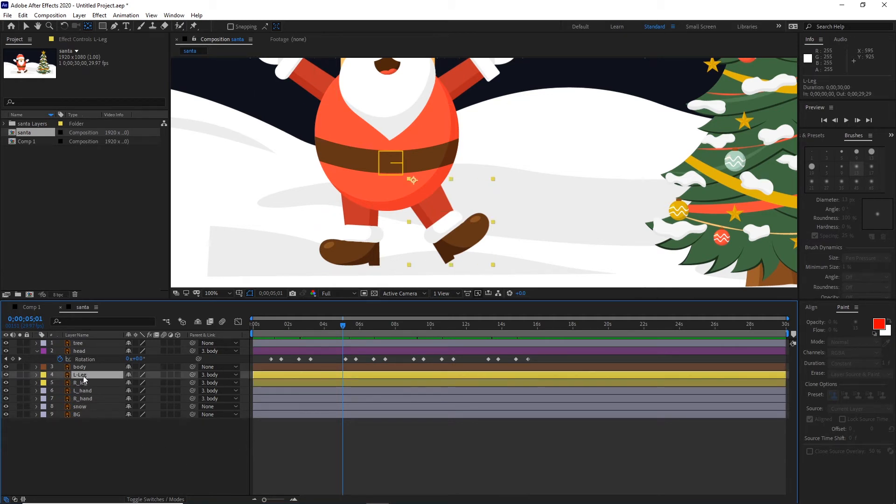
pyautogui.keyDown('shift'); pyautogui.click(85, 383); pyautogui.keyUp('shift')
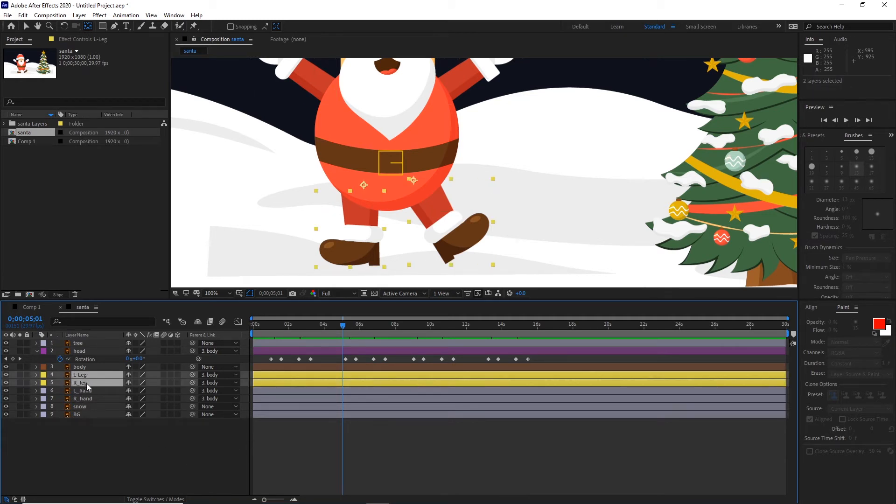
pyautogui.press('r')
pyautogui.click(127, 455)
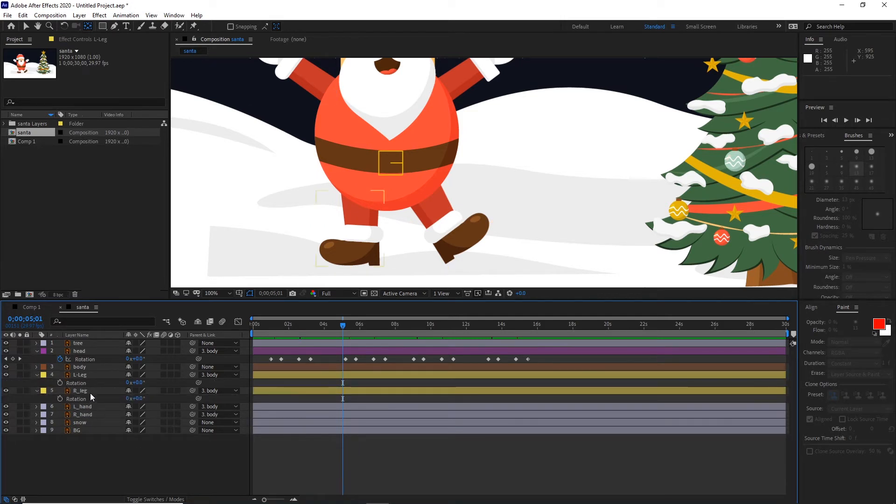
pyautogui.click(85, 376)
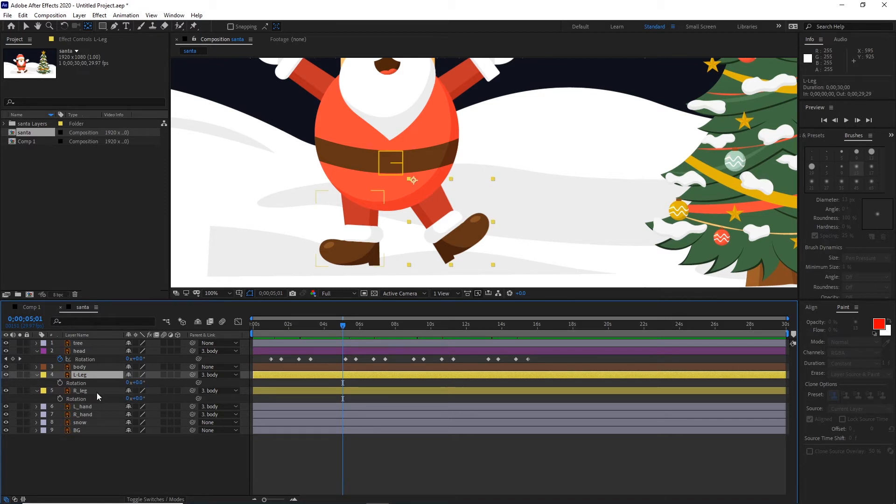
pyautogui.moveTo(140, 383); pyautogui.dragTo(154, 382)
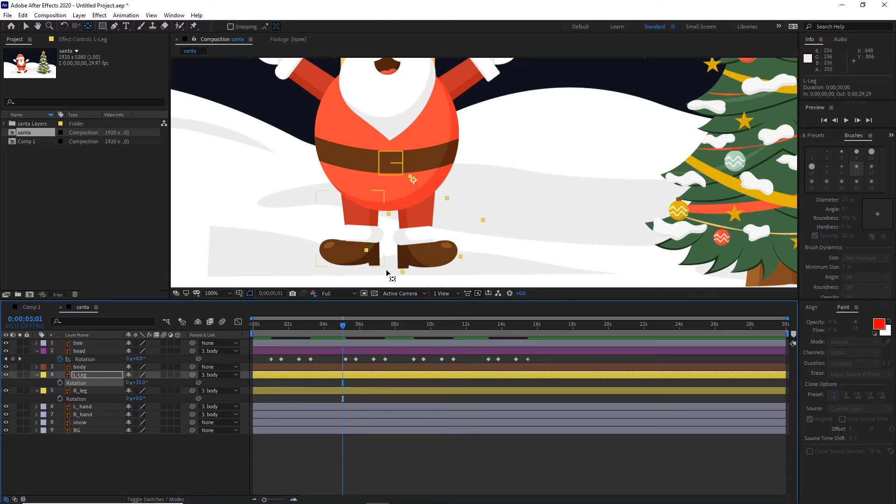
# - Nudge the L-Leg layer up and to the left to position 209.0, 261.1, leaving no layer selected
pyautogui.press('Up')
pyautogui.press('Up')
pyautogui.press('Up')
pyautogui.press('Up')
pyautogui.press('Up')
pyautogui.press('Up')
pyautogui.press('Up')
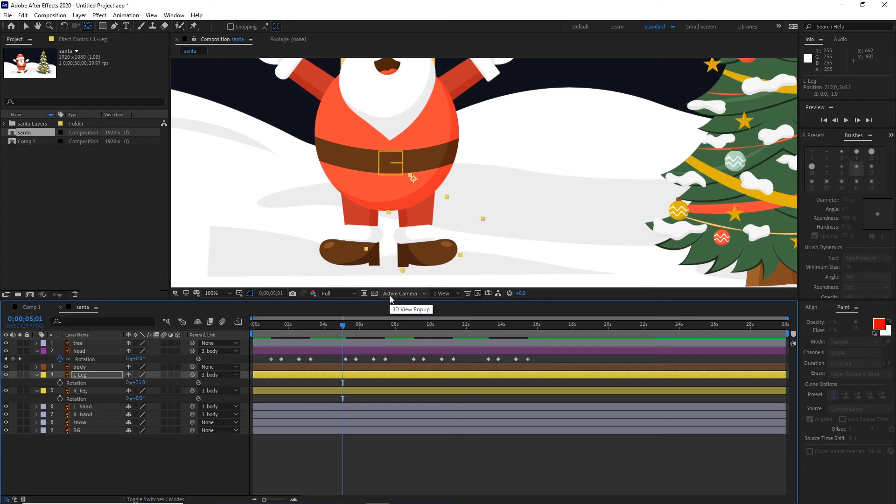
pyautogui.press('Left')
pyautogui.press('Left')
pyautogui.press('Left')
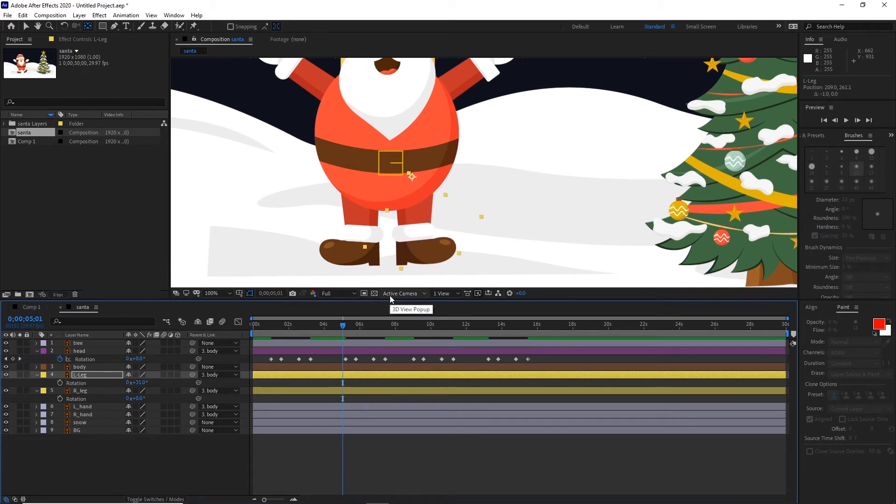
pyautogui.click(186, 444)
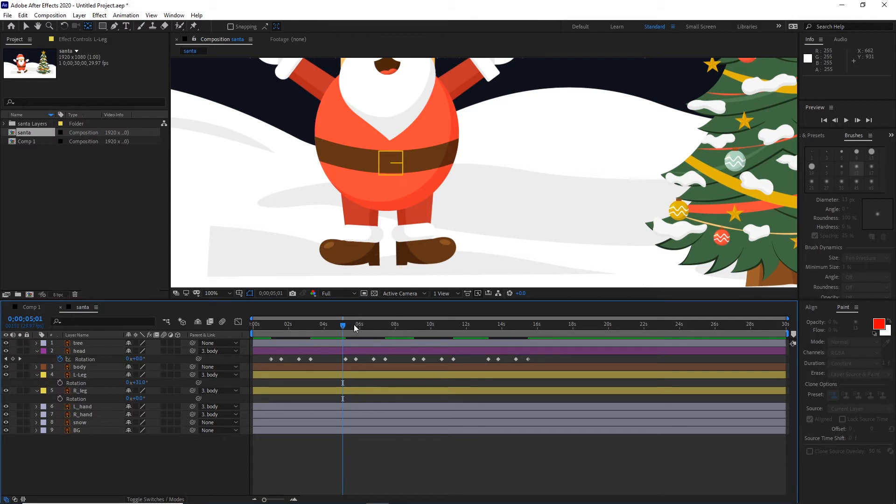
# - Start keyframing the L-Leg layer's rotation at 0;00;00;20 with 31°
pyautogui.press('Home')
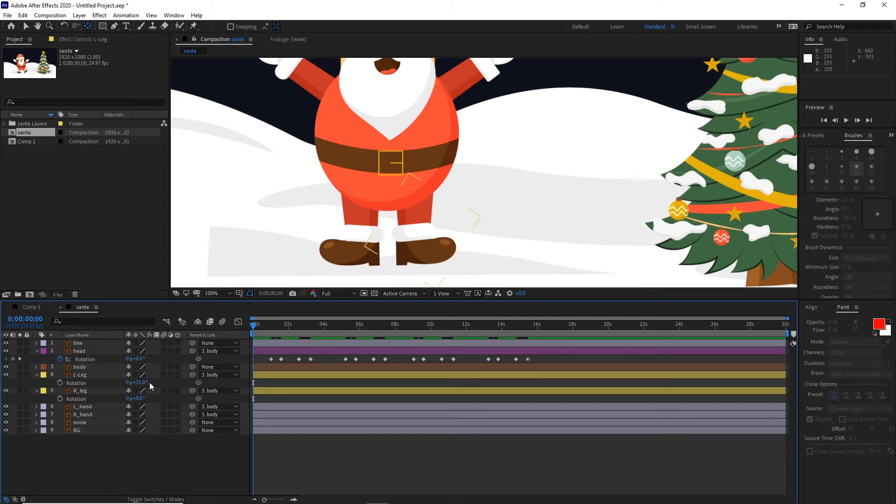
pyautogui.press('space')
pyautogui.press('space')
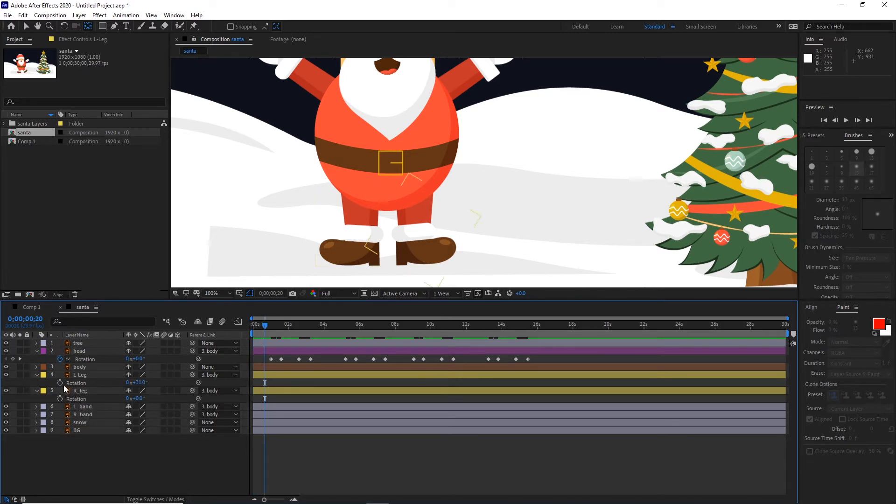
pyautogui.click(61, 383)
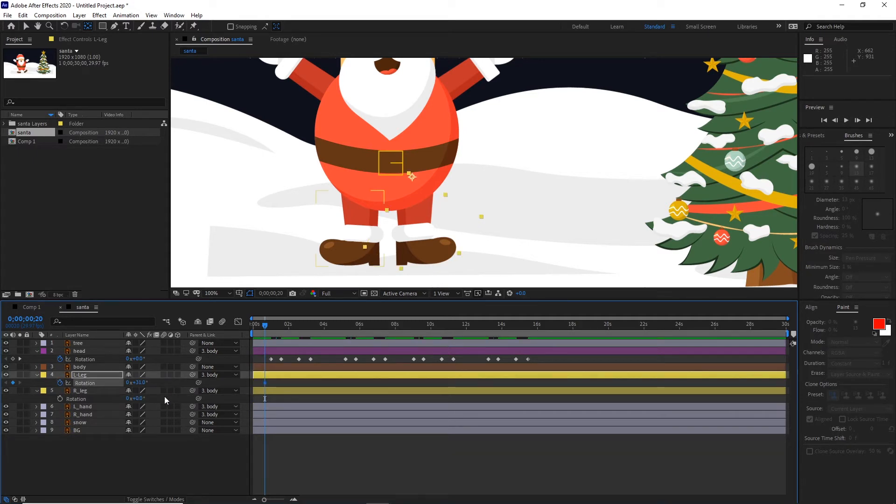
# - Keyframe the L-Leg layer's rotation at -2° at 0;00;01;10 and add a hold keyframe of the same value at 0;00;02;20
pyautogui.press('space')
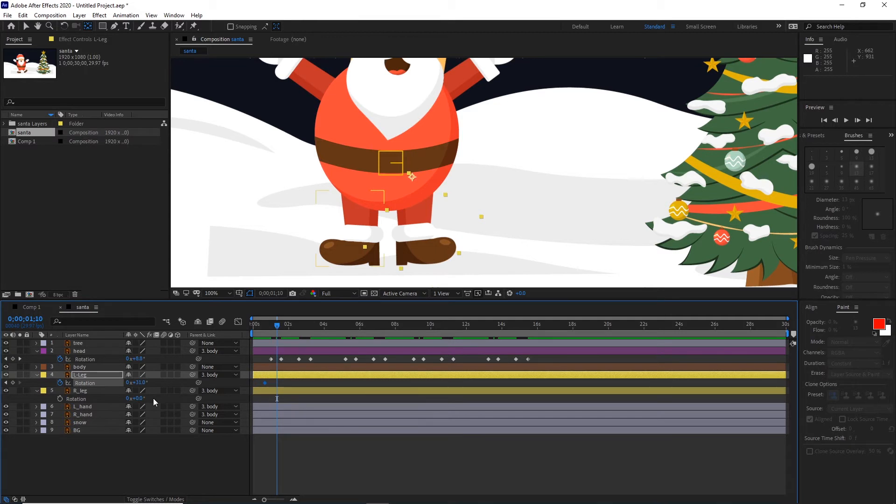
pyautogui.moveTo(134, 383); pyautogui.dragTo(126, 383)
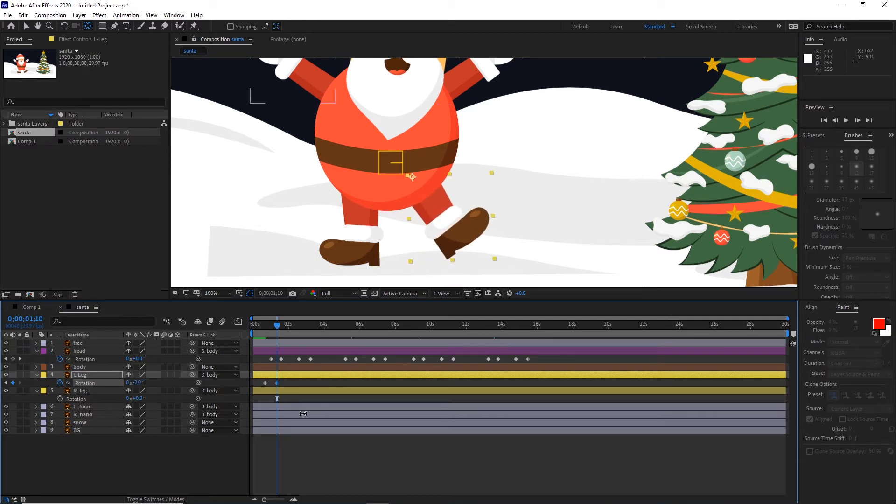
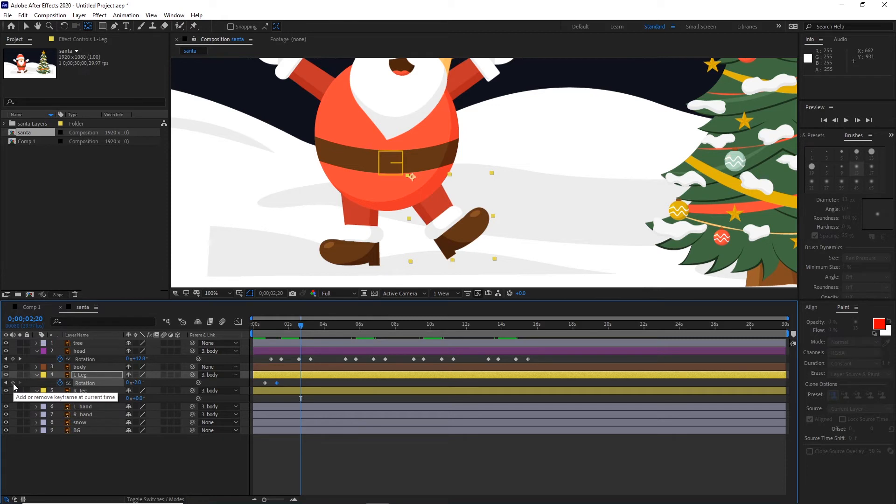
pyautogui.click(13, 383)
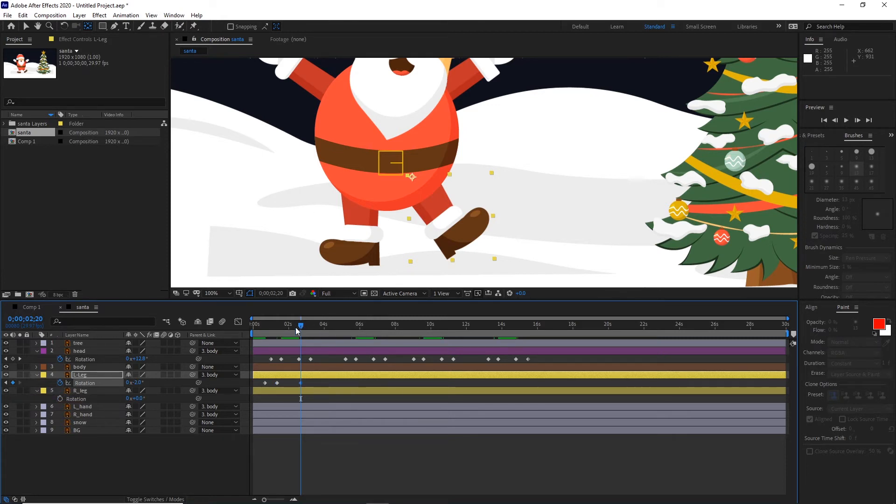
# - Keyframe the L-Leg layer's rotation at 30° at 0;00;03;10
pyautogui.moveTo(296, 327)
pyautogui.mouseDown()
pyautogui.moveTo(275, 331)
pyautogui.moveTo(303, 334)
pyautogui.mouseUp()
pyautogui.hotkey('shift', 'pagedown')
pyautogui.hotkey('shift', 'pagedown')
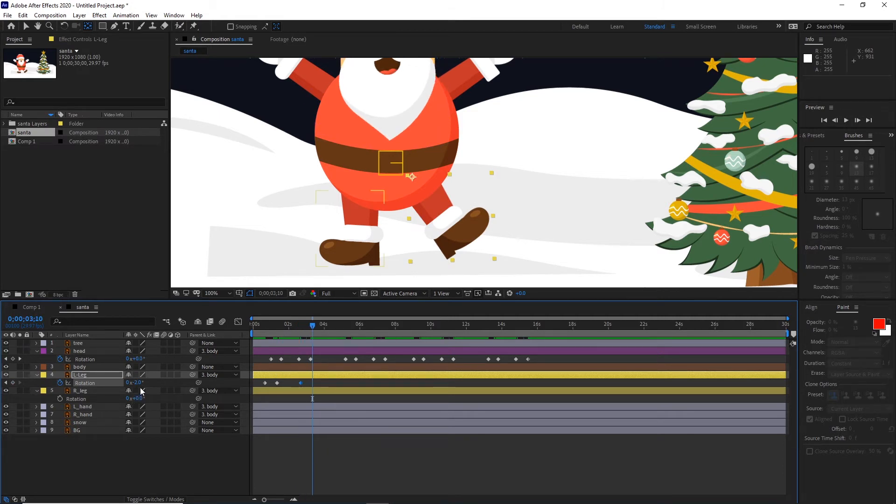
pyautogui.moveTo(136, 383); pyautogui.dragTo(154, 383)
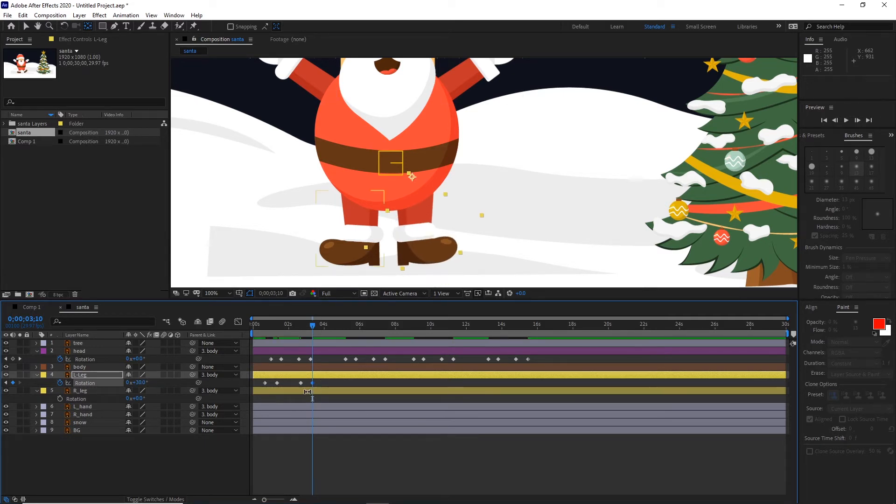
# - Keyframe the R_leg layer's rotation at 0° at 0;00;03;10, 30° at 0;00;04;00, and 30° again at 0;00;05;10
pyautogui.click(59, 399)
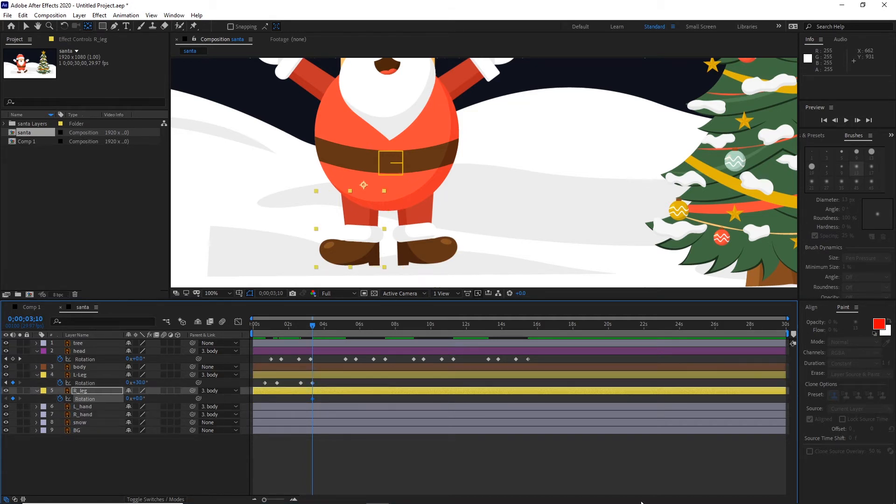
pyautogui.hotkey('shift', 'pagedown')
pyautogui.hotkey('shift', 'pagedown')
pyautogui.moveTo(143, 400); pyautogui.dragTo(154, 396)
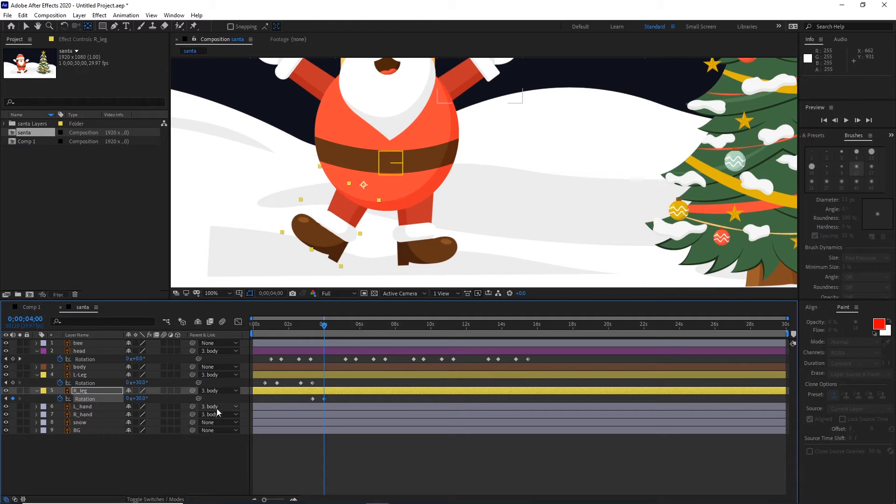
pyautogui.press('space')
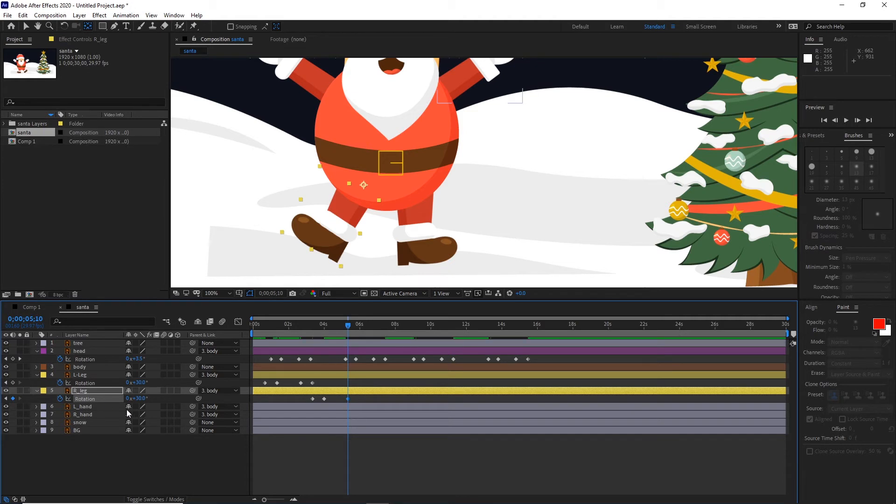
# - Keyframe the R_leg layer's rotation at 0° at 0;00;06;00 and preview the leg animation
pyautogui.hotkey('shift', 'pagedown')
pyautogui.hotkey('shift', 'pagedown')
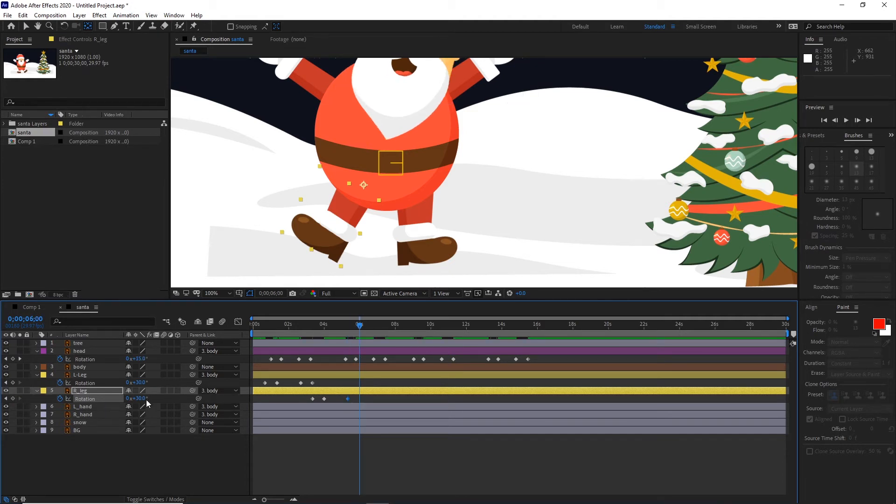
pyautogui.click(140, 394)
pyautogui.write('0')
pyautogui.press('Return')
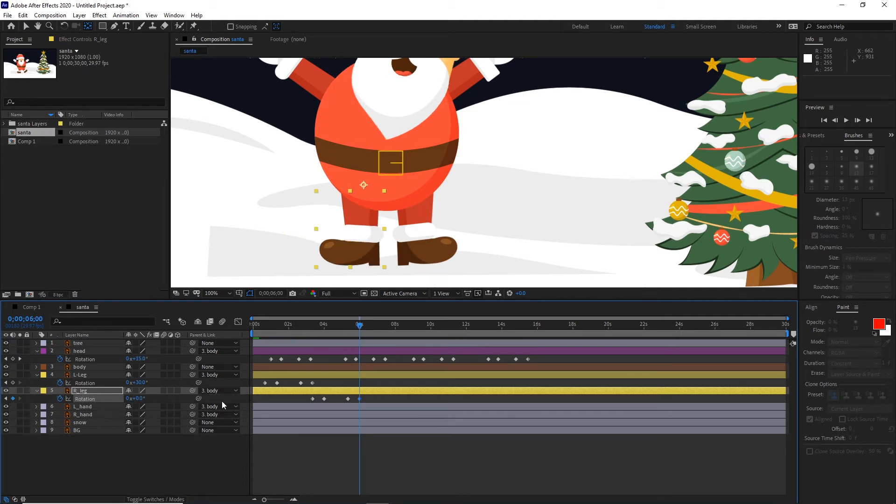
pyautogui.moveTo(359, 325); pyautogui.dragTo(265, 347)
pyautogui.press('space')
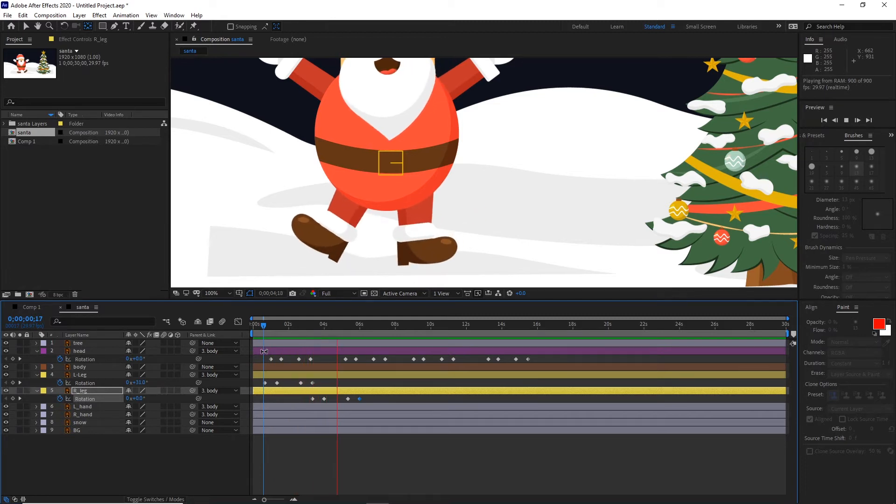
pyautogui.click(365, 333)
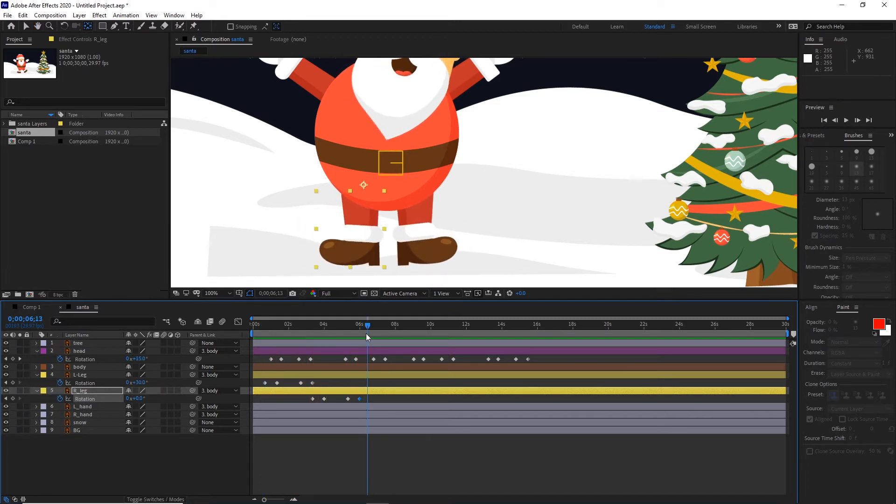
pyautogui.moveTo(366, 333); pyautogui.dragTo(257, 343)
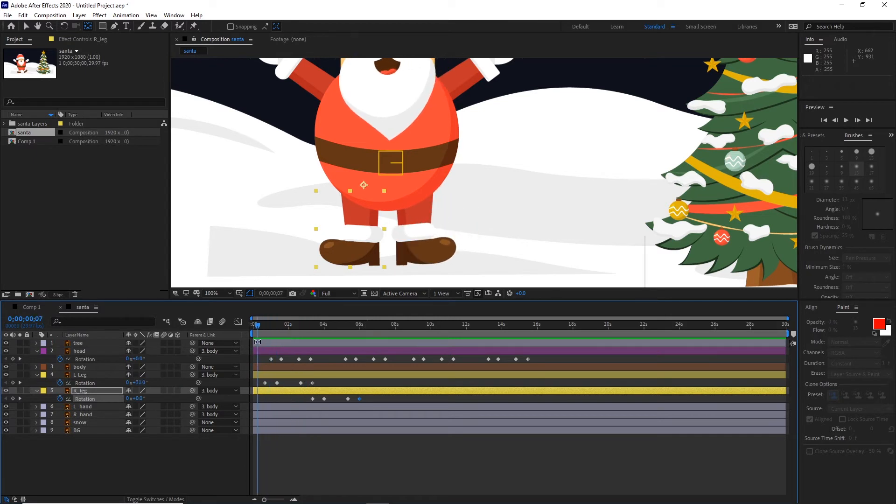
# - Move the L-Leg and R_leg rotation keyframes closer together to shorten both legs' swings and holds, playing back the timing
pyautogui.click(285, 384)
pyautogui.click(277, 383)
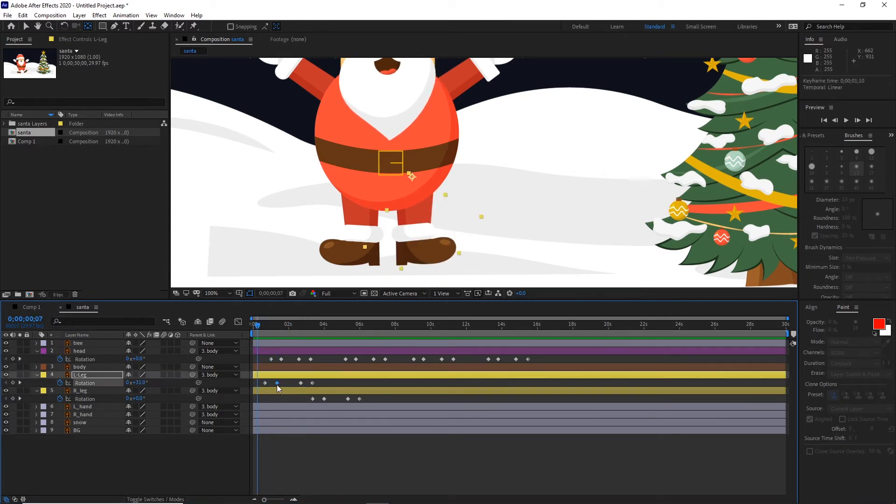
pyautogui.moveTo(277, 384); pyautogui.dragTo(308, 401)
pyautogui.press('space')
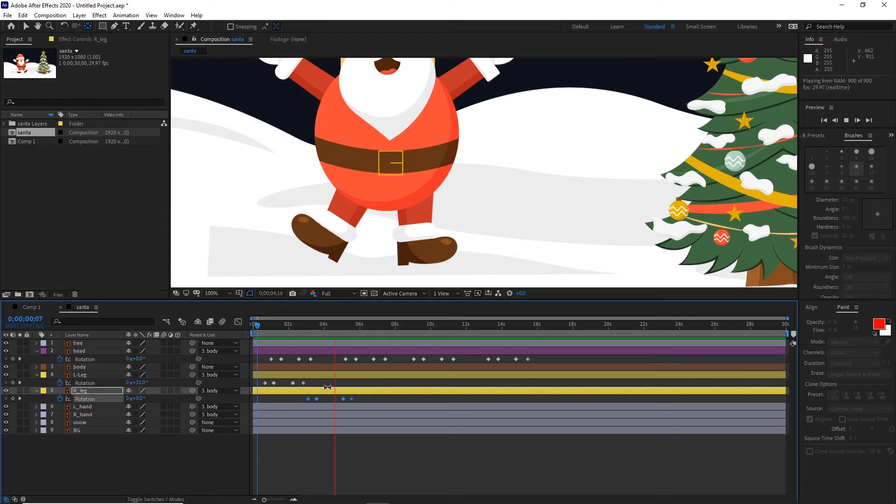
pyautogui.press('space')
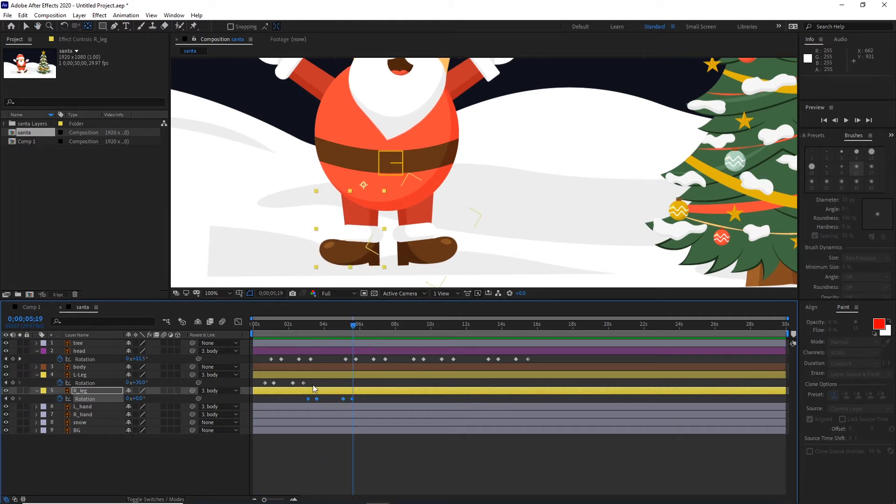
pyautogui.moveTo(312, 382); pyautogui.dragTo(287, 385)
# - Copy the four L-Leg rotation keyframes and paste them at 0;00;05;01, where the R_leg swing ends
pyautogui.moveTo(359, 397); pyautogui.dragTo(264, 385)
pyautogui.click(319, 385)
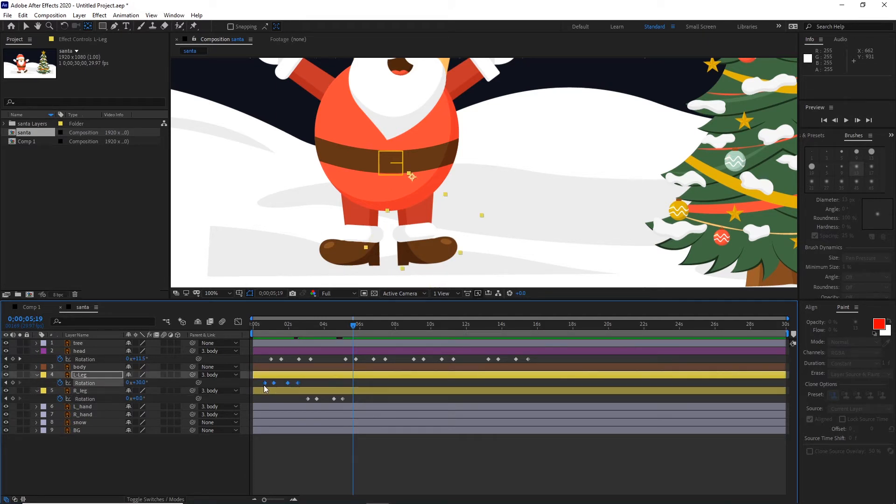
pyautogui.hotkey('ctrl', 'c')
pyautogui.moveTo(353, 329); pyautogui.dragTo(342, 331)
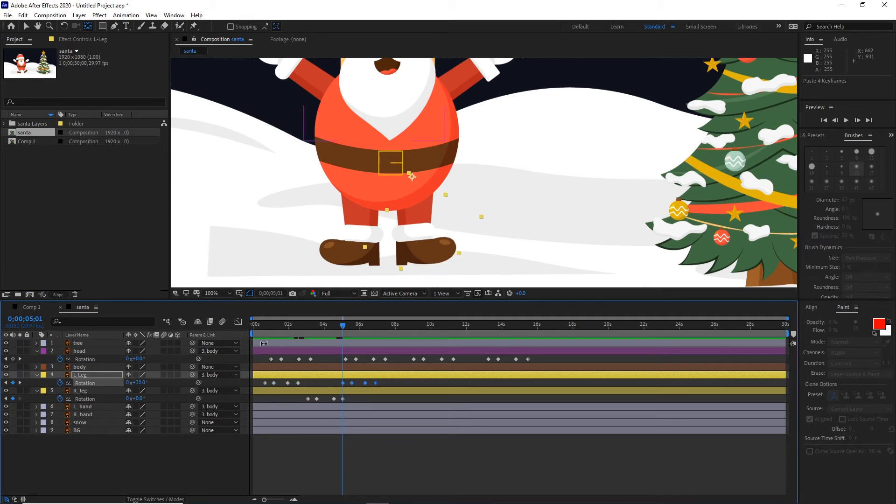
pyautogui.hotkey('ctrl', 'v')
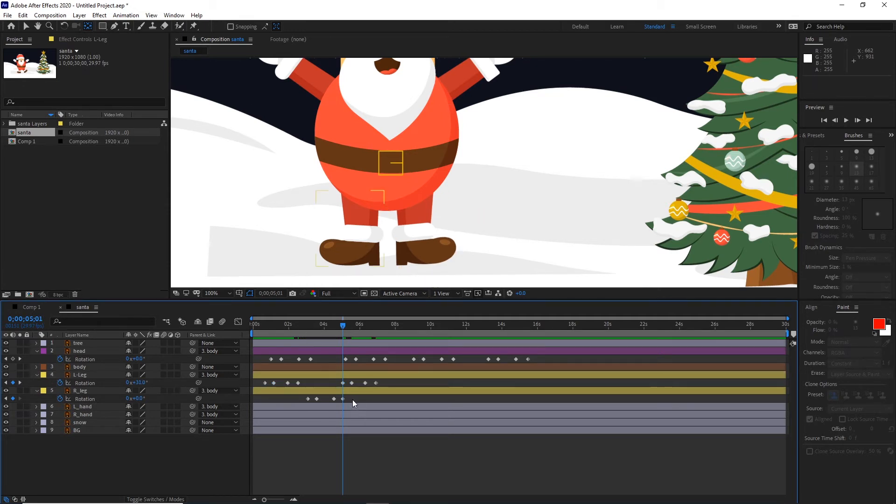
# - Copy the four R_leg rotation keyframes and paste them at 0;00;06;27, at the end of the second L-Leg swing
pyautogui.moveTo(352, 400); pyautogui.dragTo(302, 396)
pyautogui.hotkey('ctrl', 'c')
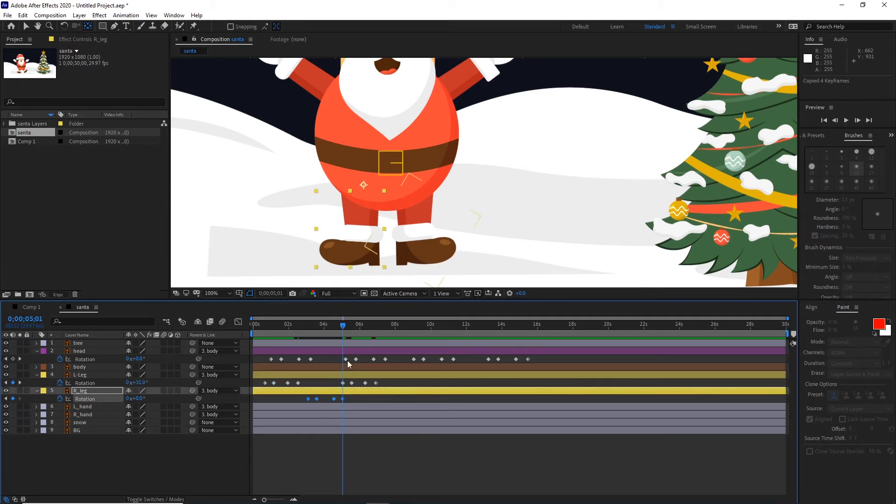
pyautogui.moveTo(343, 326); pyautogui.dragTo(377, 331)
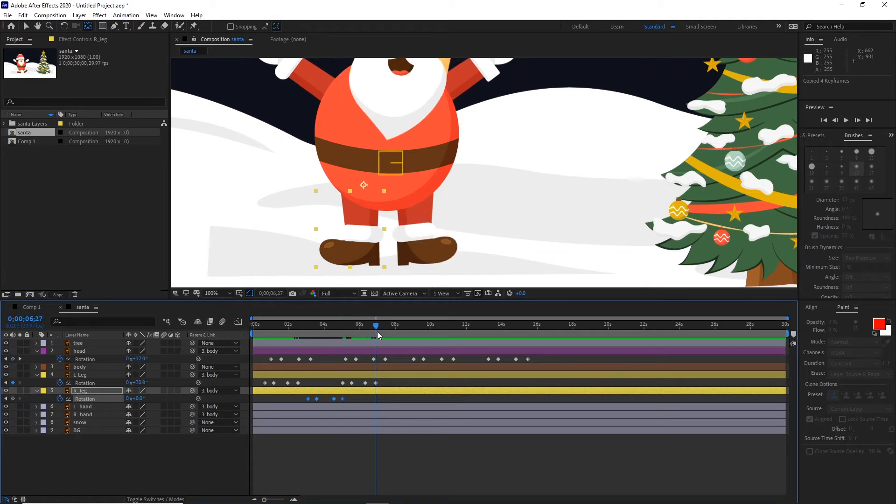
pyautogui.hotkey('ctrl', 'v')
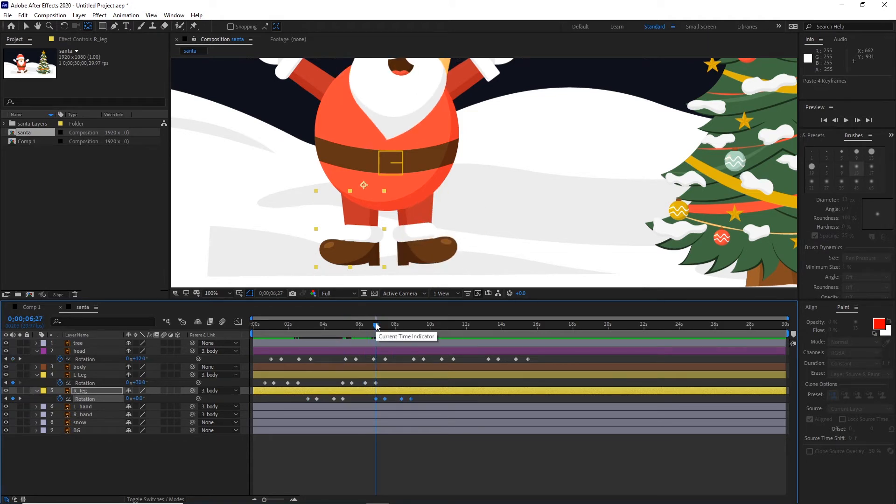
pyautogui.moveTo(376, 325); pyautogui.dragTo(348, 329)
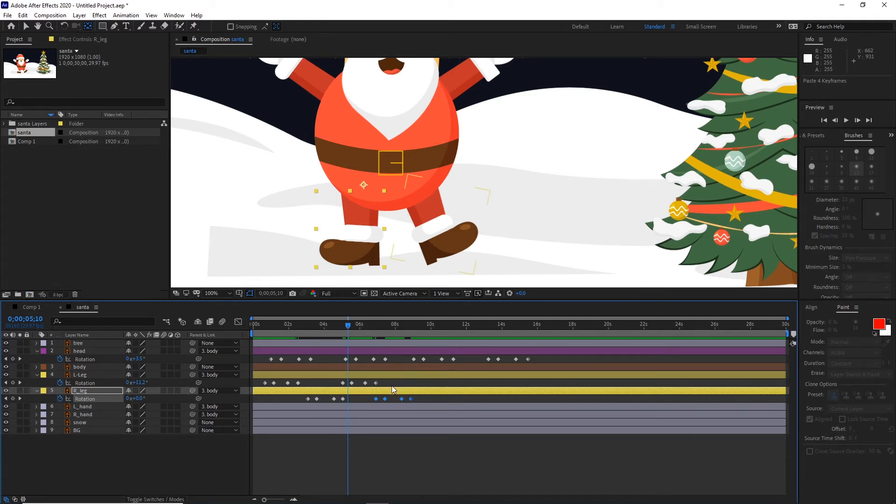
# - Try to copy all L-Leg and R_leg rotation keyframes together and paste them at 0;00;09;17
pyautogui.moveTo(390, 382); pyautogui.dragTo(255, 389)
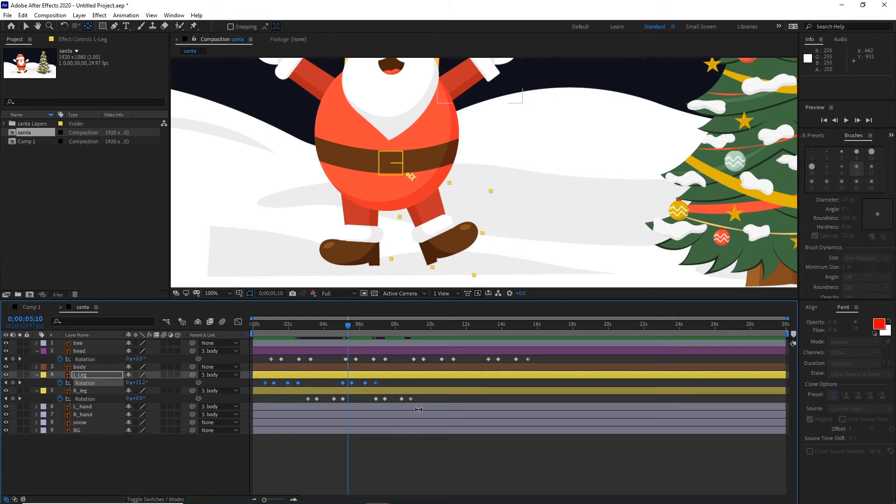
pyautogui.moveTo(419, 401); pyautogui.dragTo(258, 379)
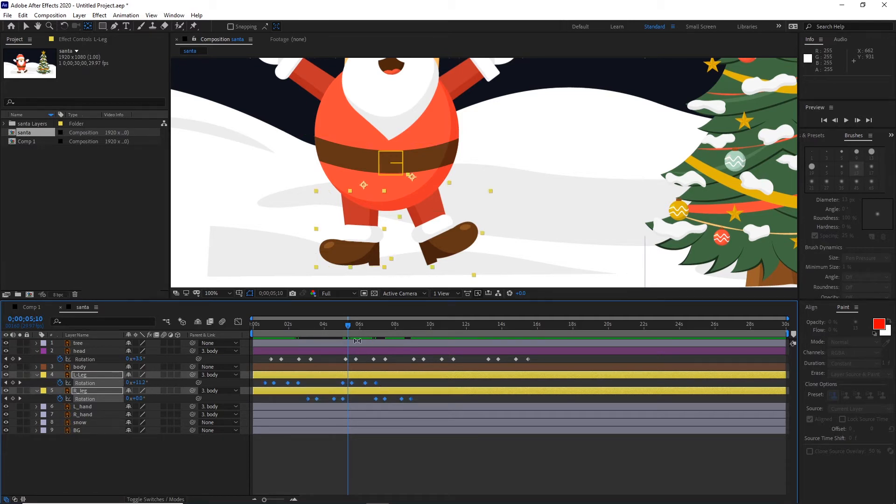
pyautogui.hotkey('ctrl', 'c')
pyautogui.moveTo(350, 325); pyautogui.dragTo(425, 334)
pyautogui.hotkey('ctrl', 'v')
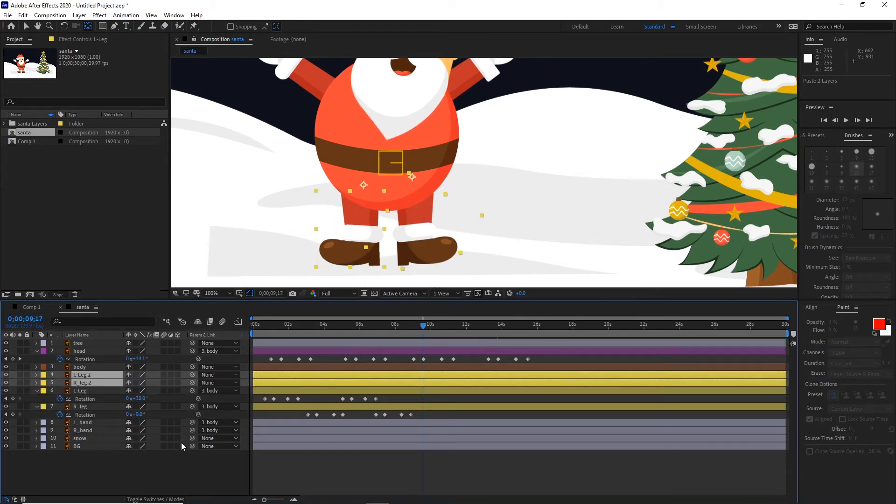
pyautogui.hotkey('ctrl', 'z')
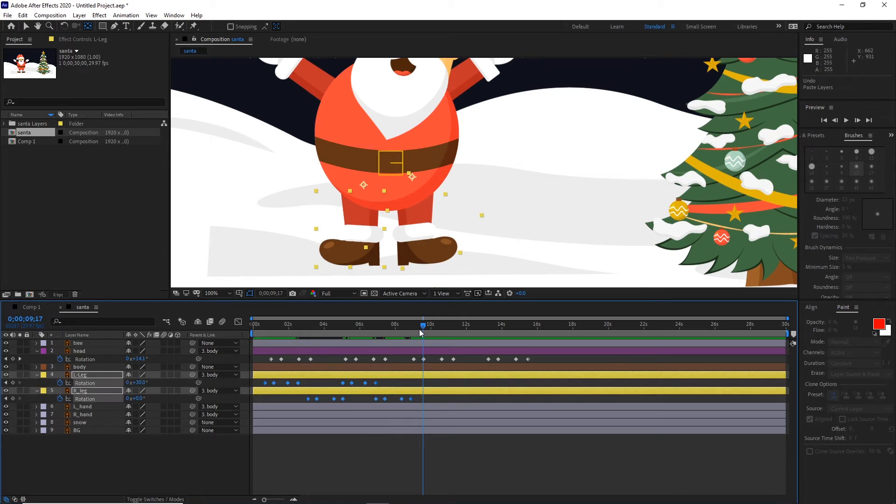
pyautogui.click(398, 450)
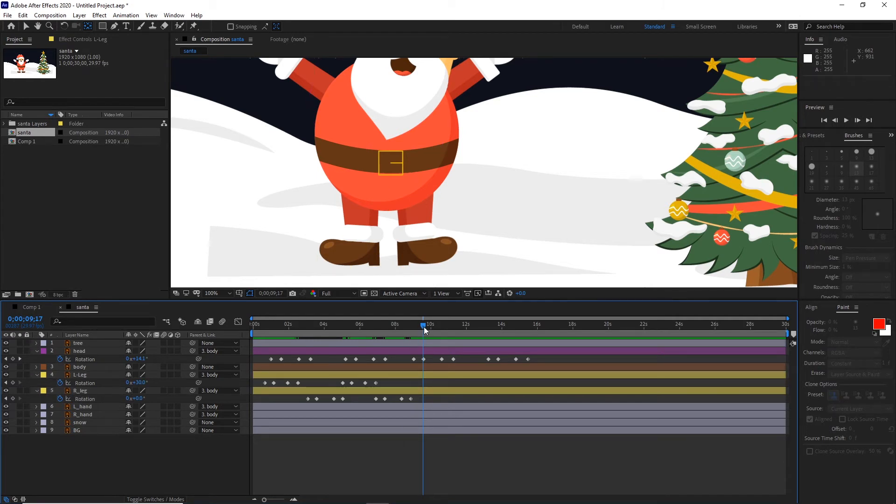
# - Copy the second set of four L-Leg rotation keyframes and paste it at 0;00;08;26
pyautogui.moveTo(424, 326); pyautogui.dragTo(392, 329)
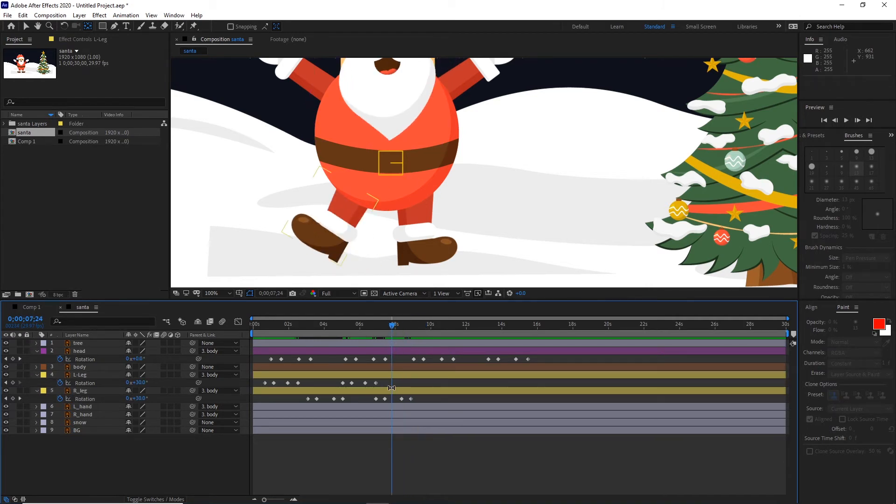
pyautogui.moveTo(385, 382); pyautogui.dragTo(336, 384)
pyautogui.hotkey('ctrl', 'c')
pyautogui.click(413, 330)
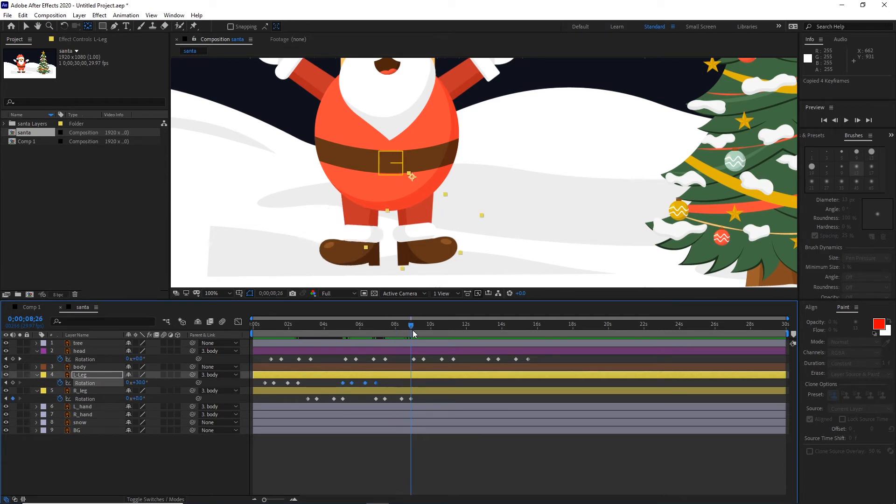
pyautogui.hotkey('ctrl', 'v')
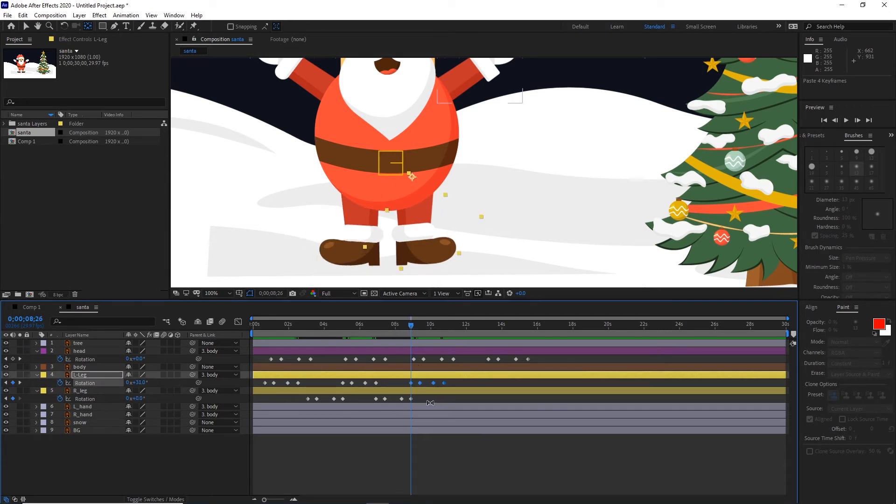
# - Copy the second set of four R_leg rotation keyframes and paste it starting at the last L-Leg keyframe
pyautogui.click(422, 406)
pyautogui.click(422, 399)
pyautogui.moveTo(416, 399); pyautogui.dragTo(374, 402)
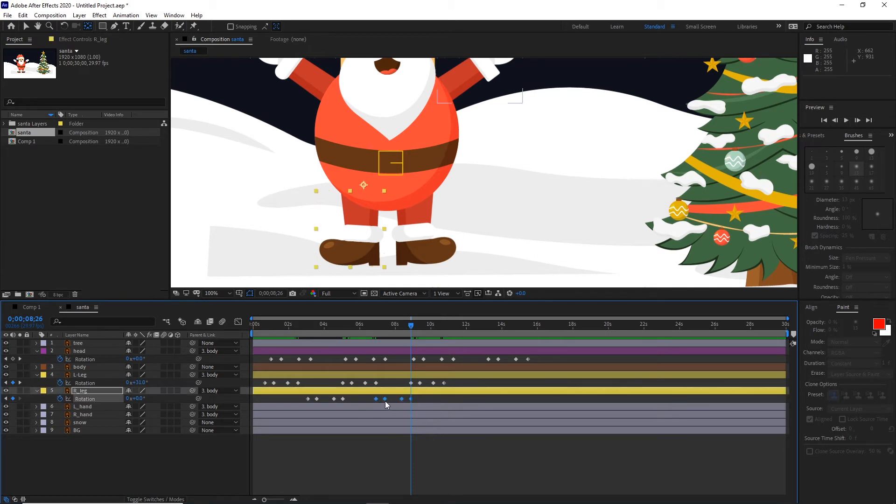
pyautogui.hotkey('ctrl', 'c')
pyautogui.moveTo(412, 334); pyautogui.dragTo(402, 350)
pyautogui.hotkey('ctrl', 'v')
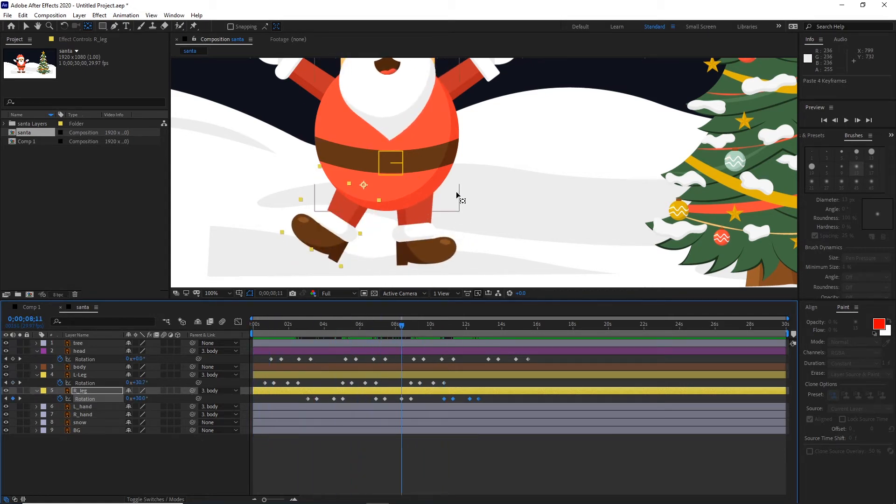
pyautogui.moveTo(434, 160); pyautogui.dragTo(462, 225)
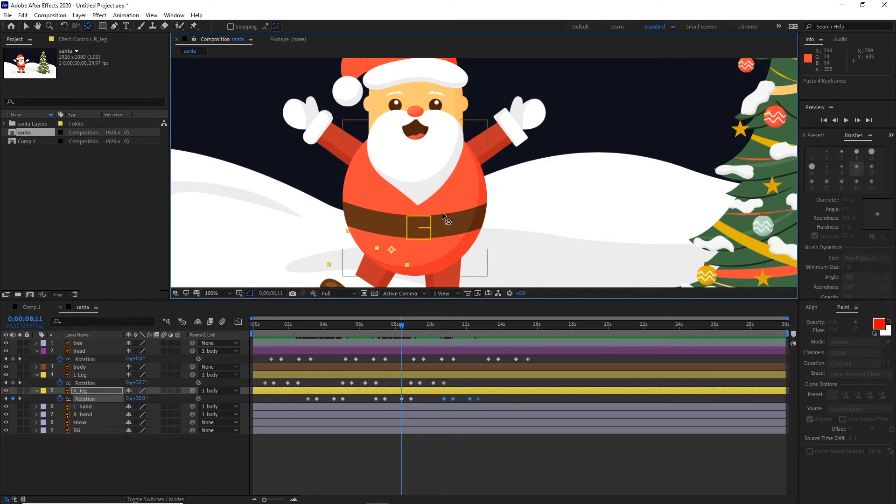
pyautogui.press(',')
pyautogui.press(',')
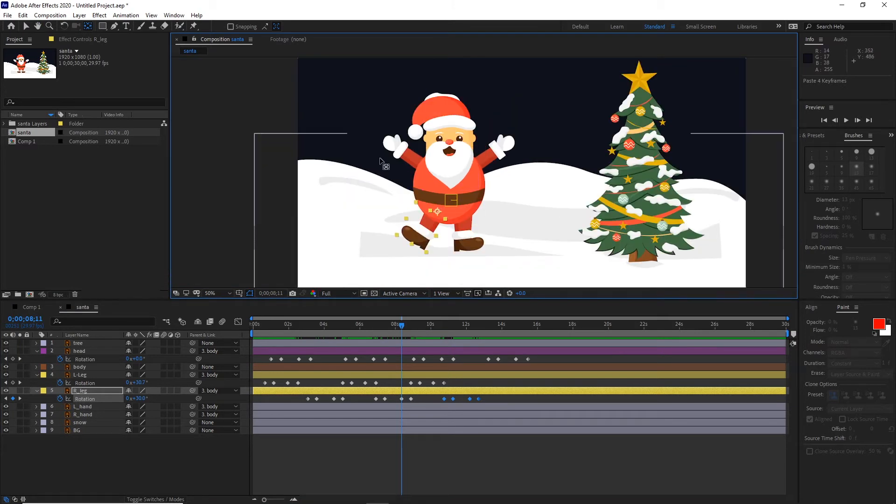
pyautogui.click(384, 193)
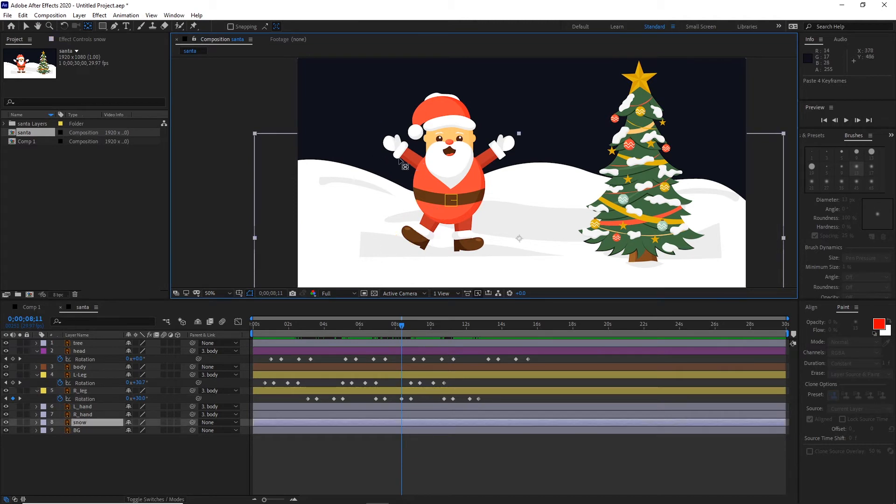
pyautogui.click(181, 452)
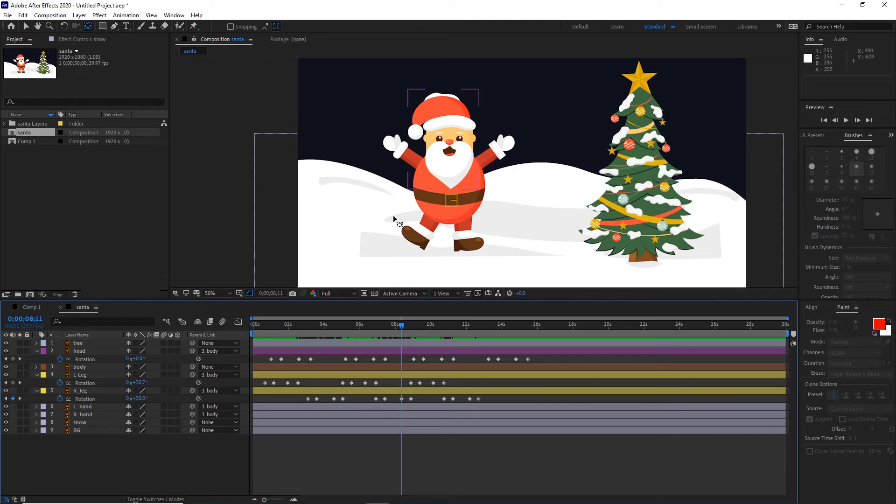
# - Switch to Illustrator and bring up the santa.ai artwork
pyautogui.moveTo(196, 501)
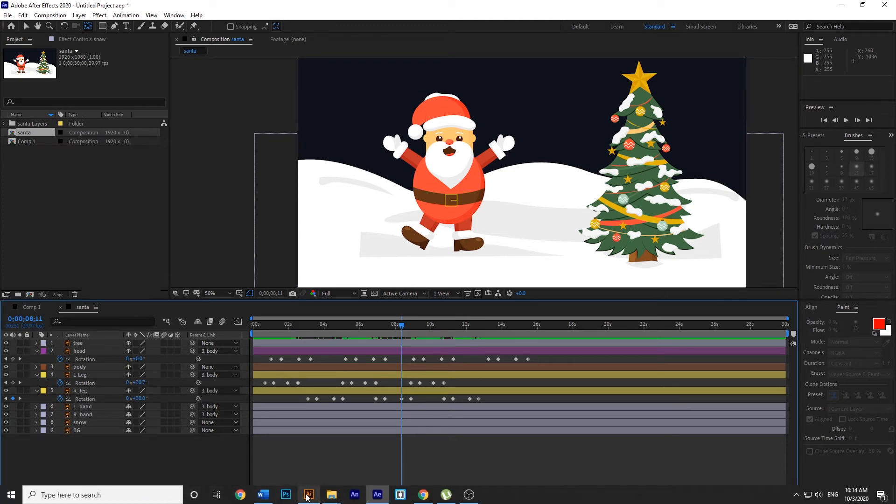
pyautogui.moveTo(300, 494)
pyautogui.click(304, 462)
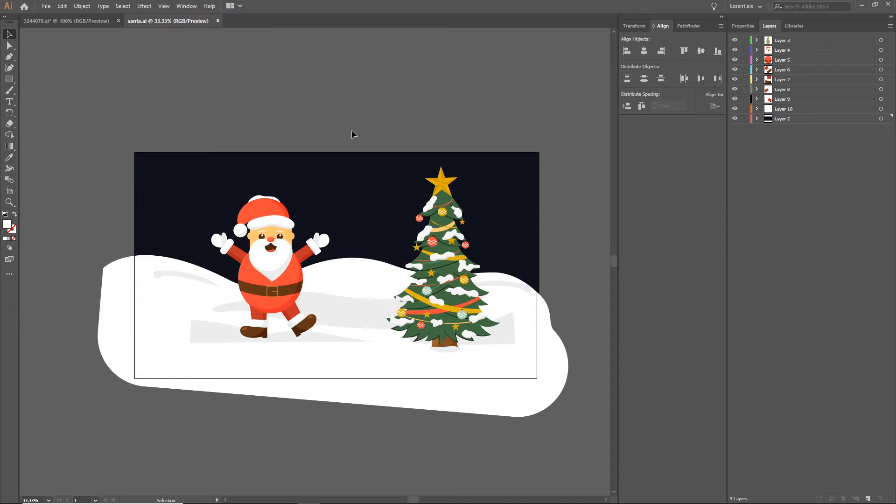
# - Create a new document 500 px wide and 500 px high
pyautogui.hotkey('ctrl', 'n')
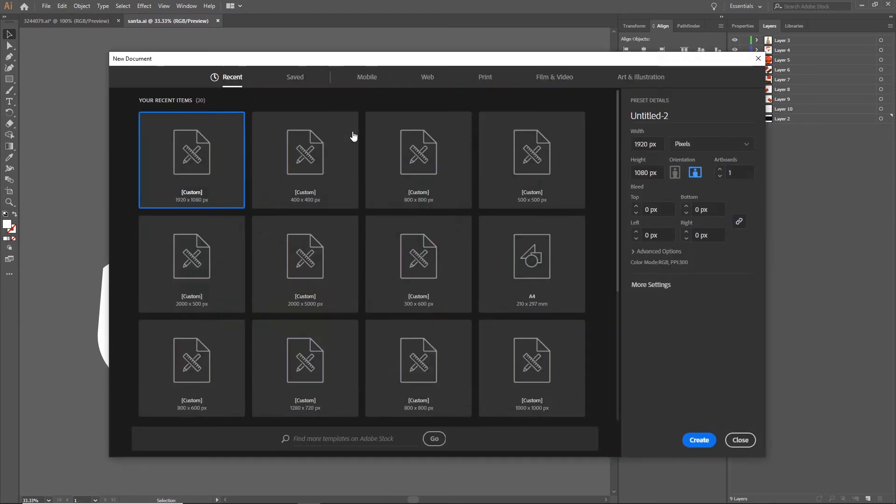
pyautogui.doubleClick(651, 144)
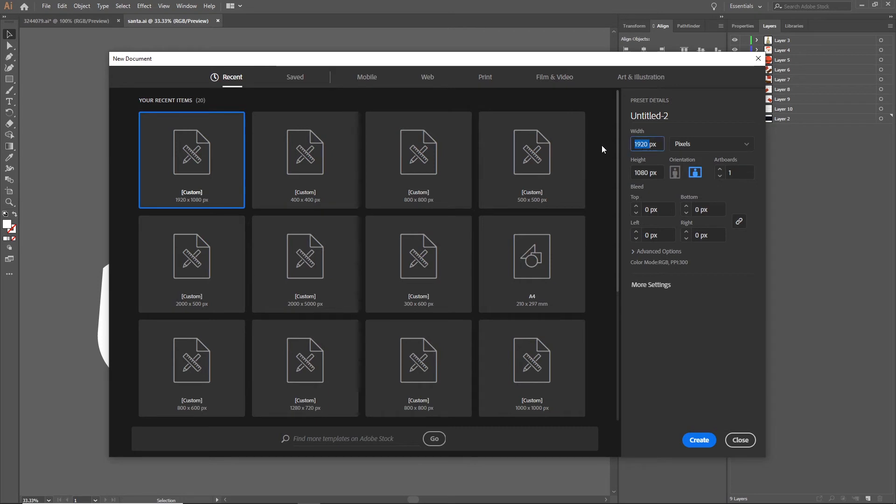
pyautogui.write('5')
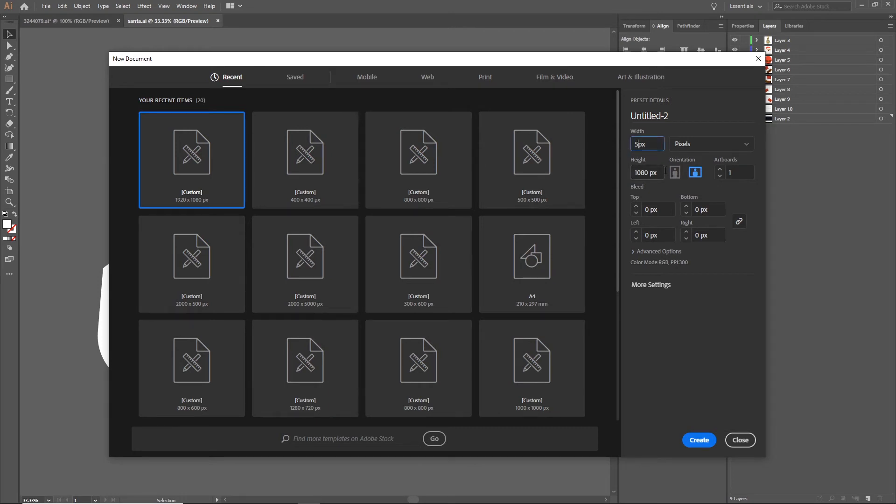
pyautogui.write('00')
pyautogui.doubleClick(650, 172)
pyautogui.write('500')
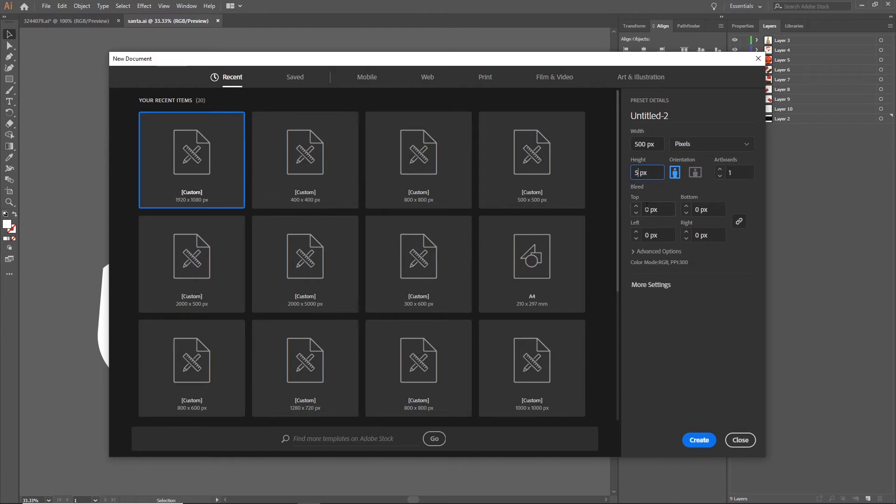
pyautogui.click(696, 440)
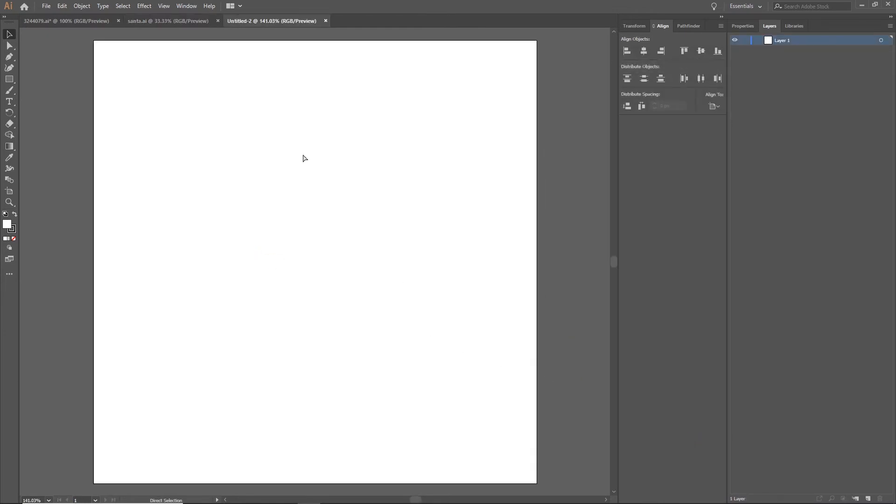
# - Set the fill to bright pink and draw a large square nearly filling the artboard
pyautogui.hscroll(1, 303, 156)
pyautogui.scroll(-1, 304, 152)
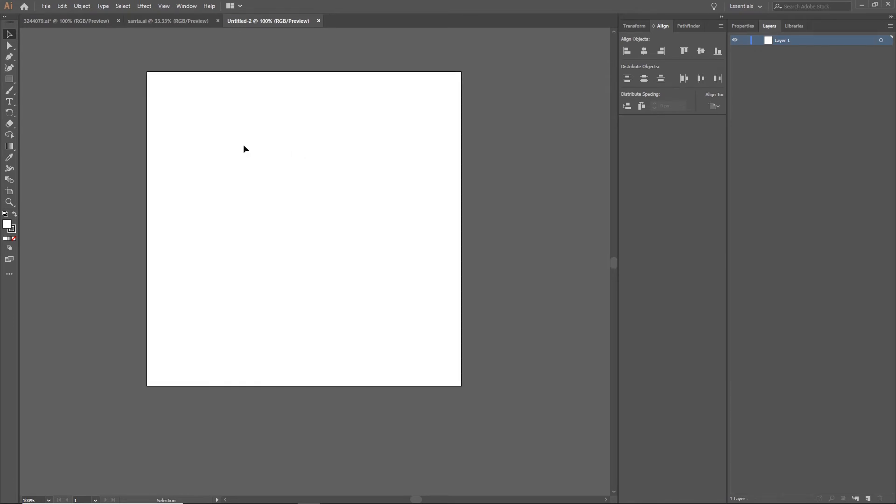
pyautogui.click(9, 79)
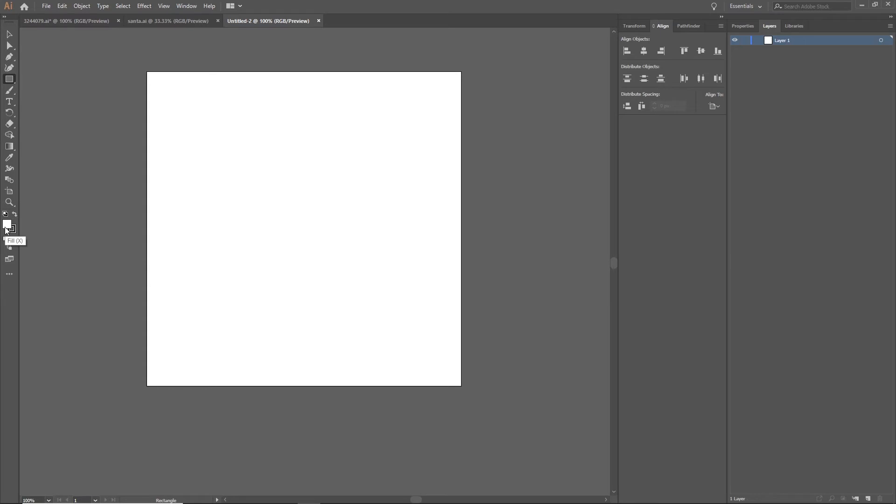
pyautogui.doubleClick(8, 226)
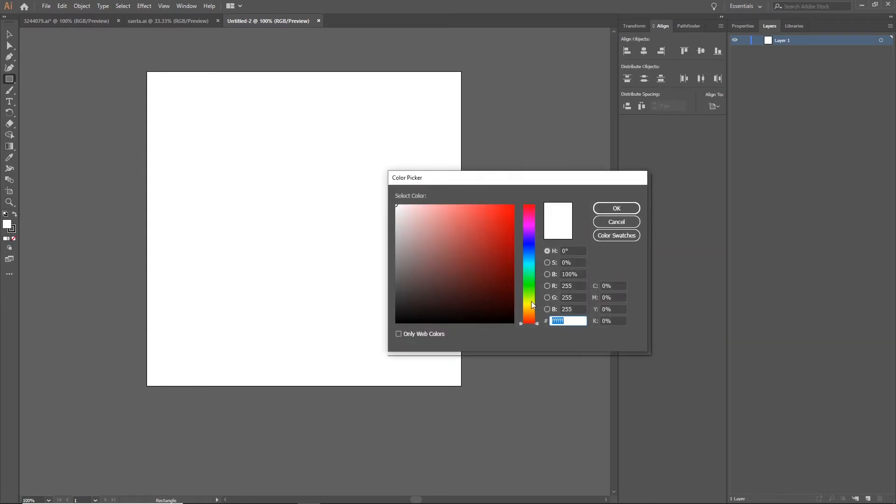
pyautogui.click(529, 231)
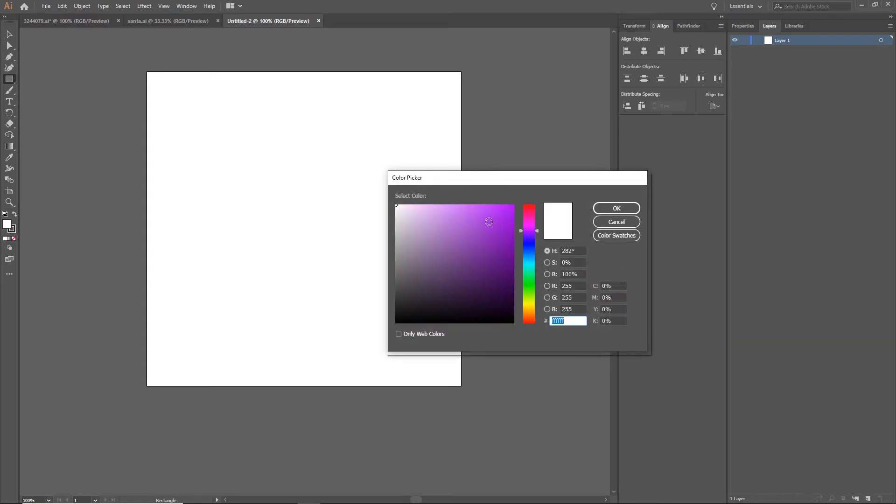
pyautogui.click(486, 213)
pyautogui.click(528, 223)
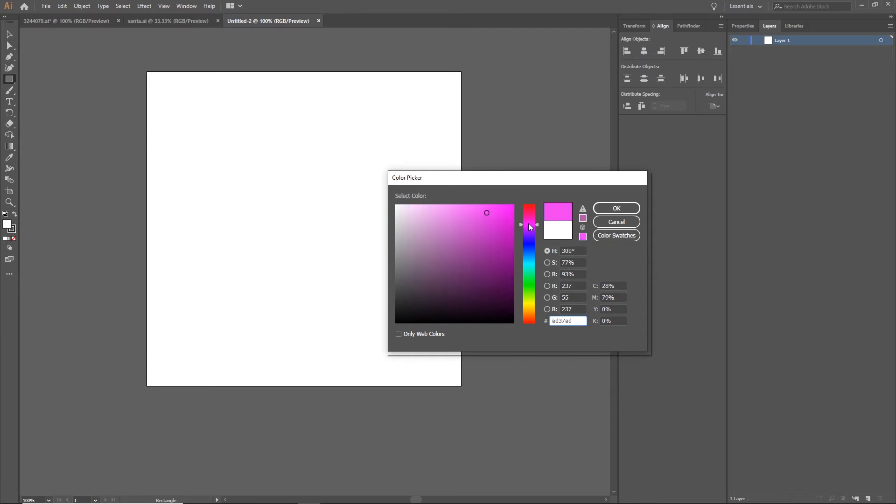
pyautogui.click(616, 208)
pyautogui.moveTo(166, 87); pyautogui.dragTo(407, 366)
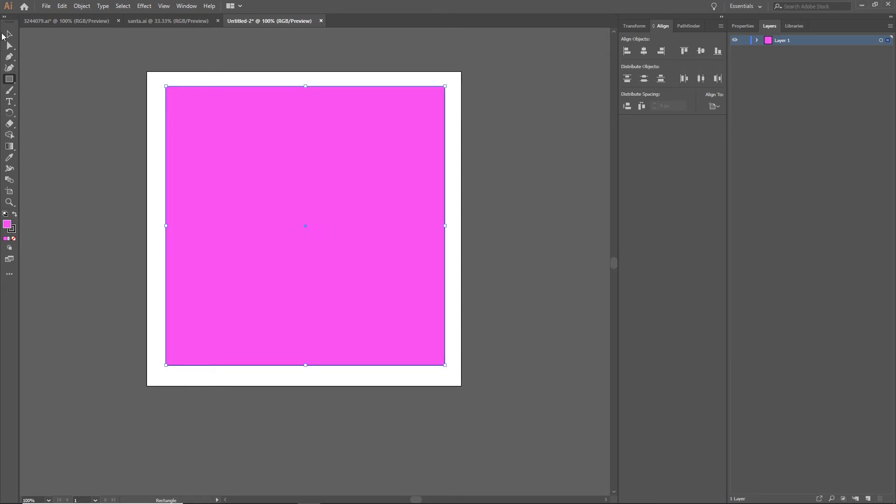
pyautogui.click(9, 35)
pyautogui.click(90, 129)
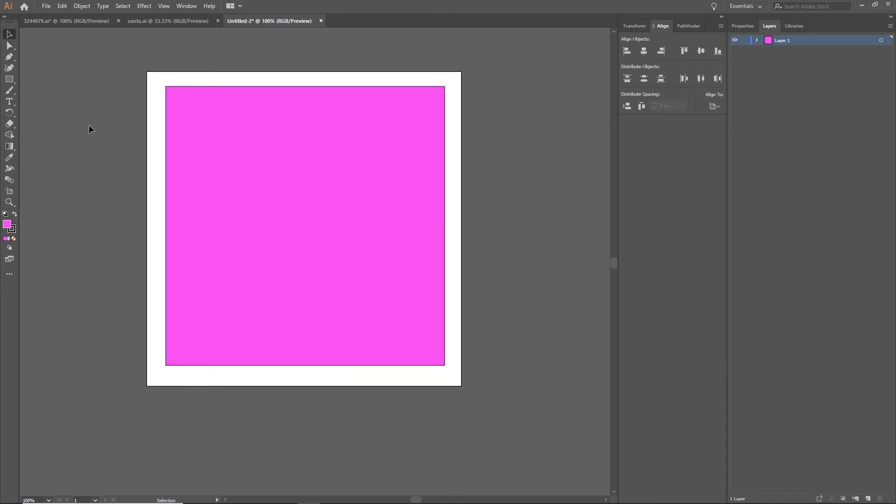
# - Set a yellow-orange fill and draw a vertical and a horizontal ribbon band crossing the pink square from edge to edge
pyautogui.click(9, 80)
pyautogui.doubleClick(8, 225)
pyautogui.click(529, 310)
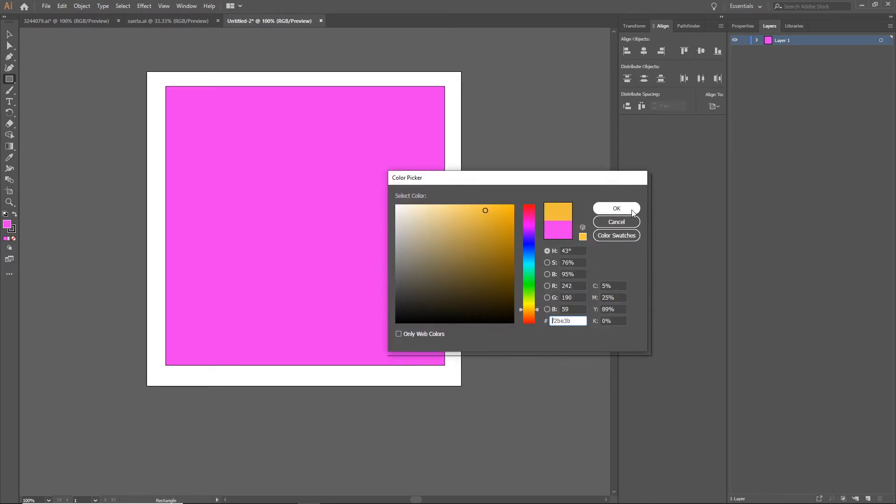
pyautogui.click(617, 208)
pyautogui.moveTo(261, 86); pyautogui.dragTo(337, 365)
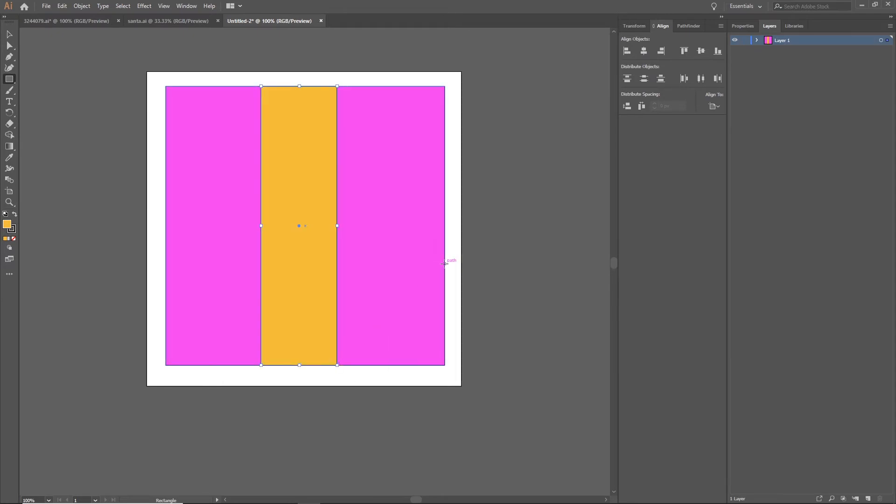
pyautogui.moveTo(445, 264); pyautogui.dragTo(166, 196)
pyautogui.click(9, 34)
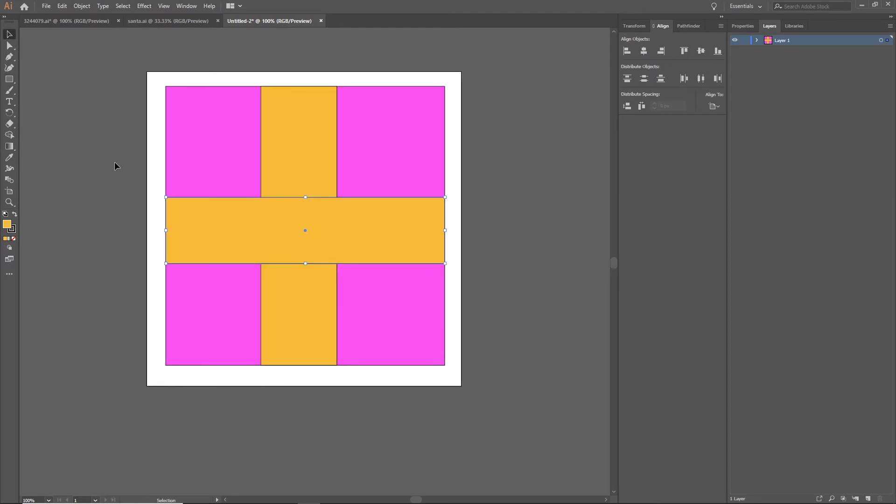
pyautogui.click(116, 164)
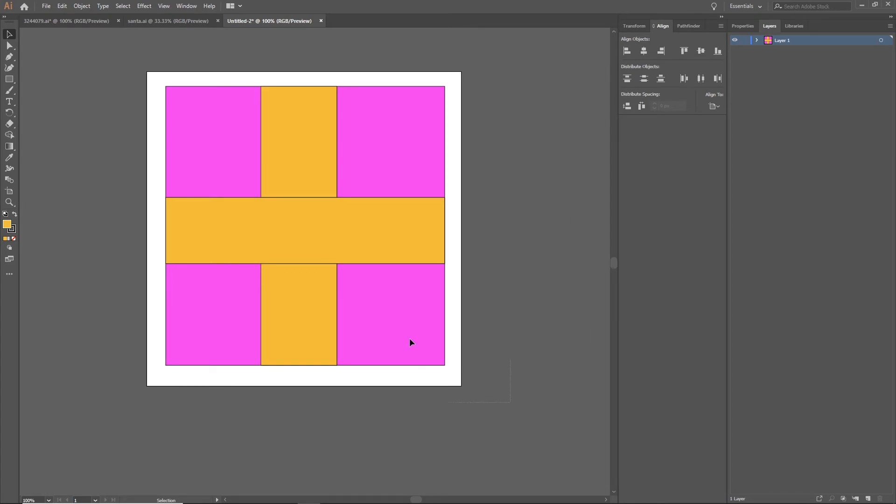
# - Group the pink square and both ribbon bands into one object
pyautogui.moveTo(410, 338); pyautogui.dragTo(107, 66)
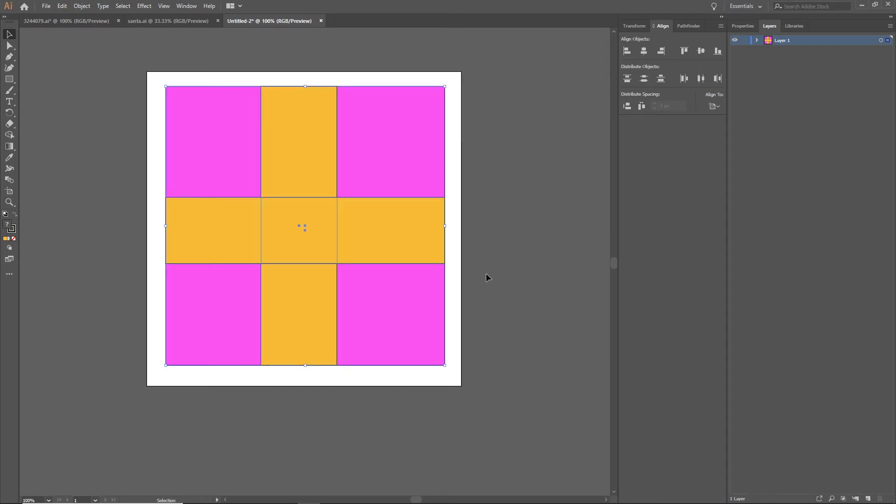
pyautogui.press('a')
pyautogui.press('v')
pyautogui.click(515, 374)
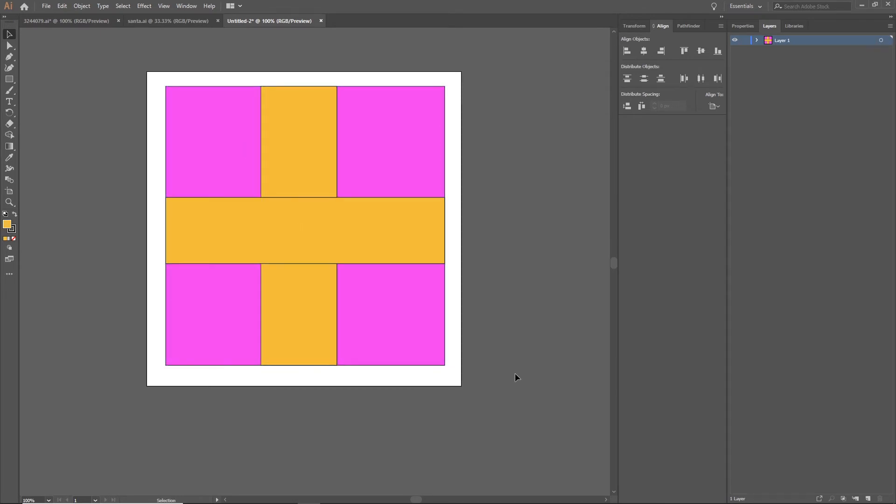
pyautogui.hotkey('ctrl', 'a')
pyautogui.rightClick(255, 166)
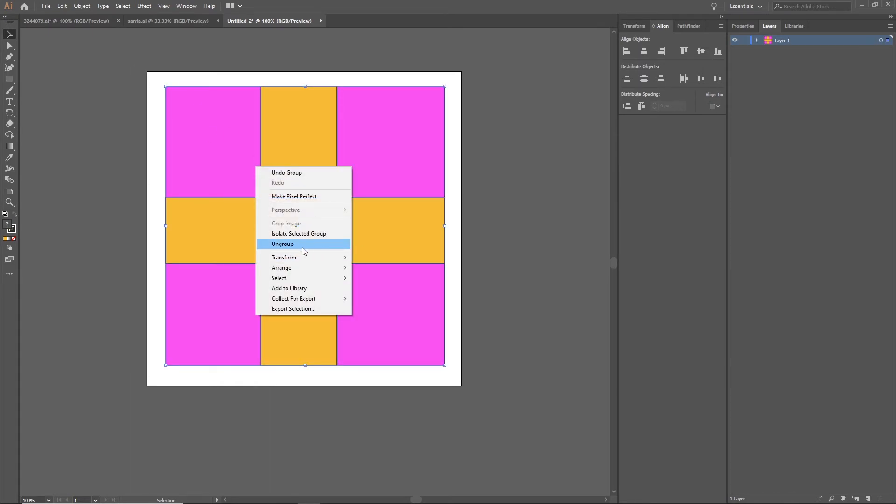
pyautogui.click(517, 206)
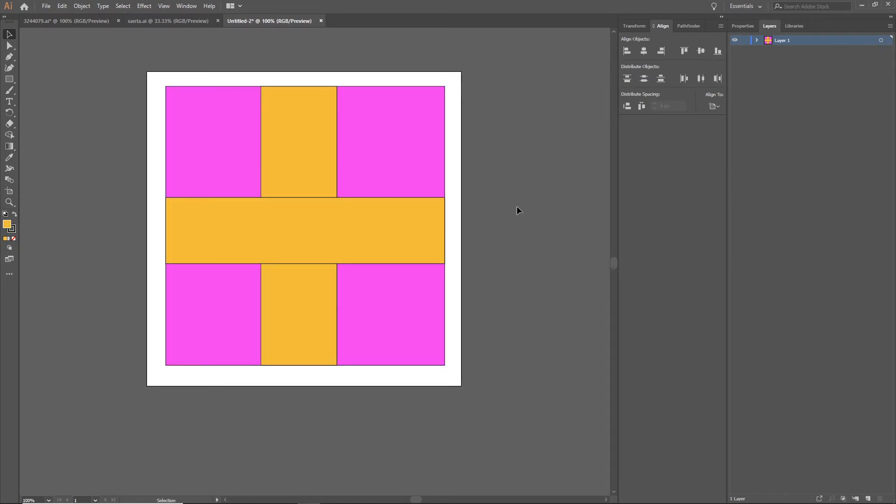
# - Save the document as the Adobe Illustrator file "present" in the illustrator folder, keeping the default Illustrator CC options
pyautogui.click(45, 7)
pyautogui.click(59, 82)
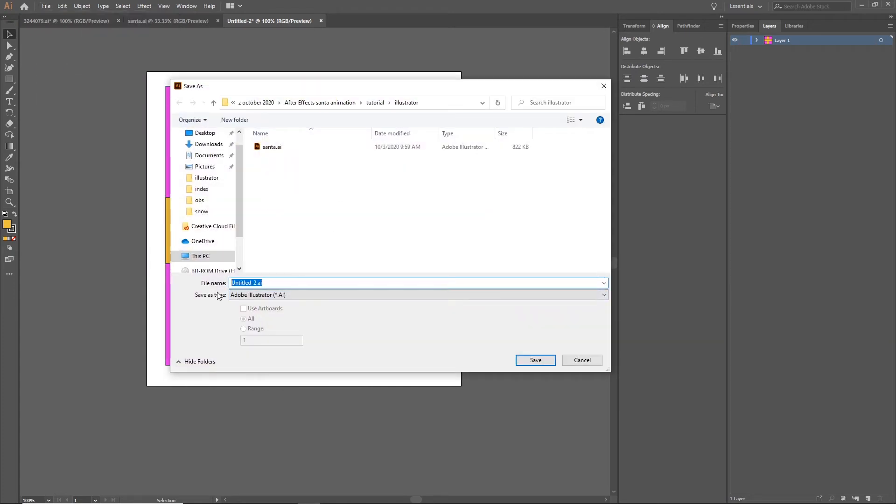
pyautogui.write('present')
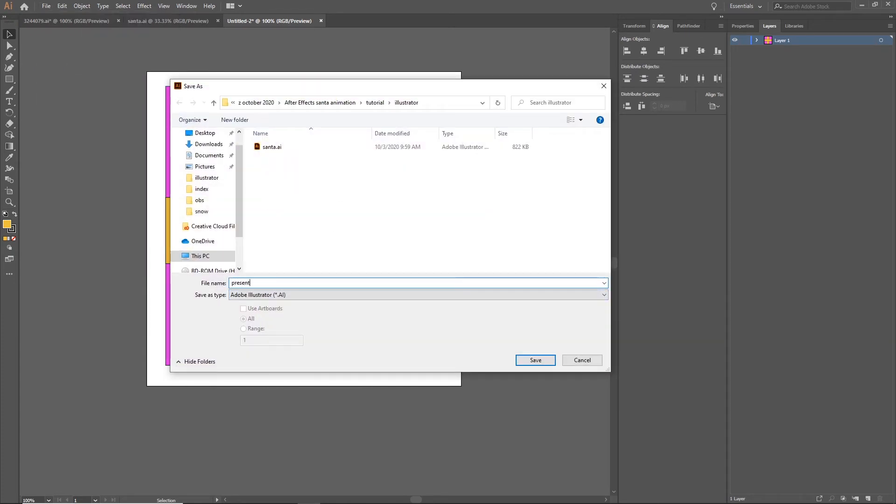
pyautogui.click(534, 360)
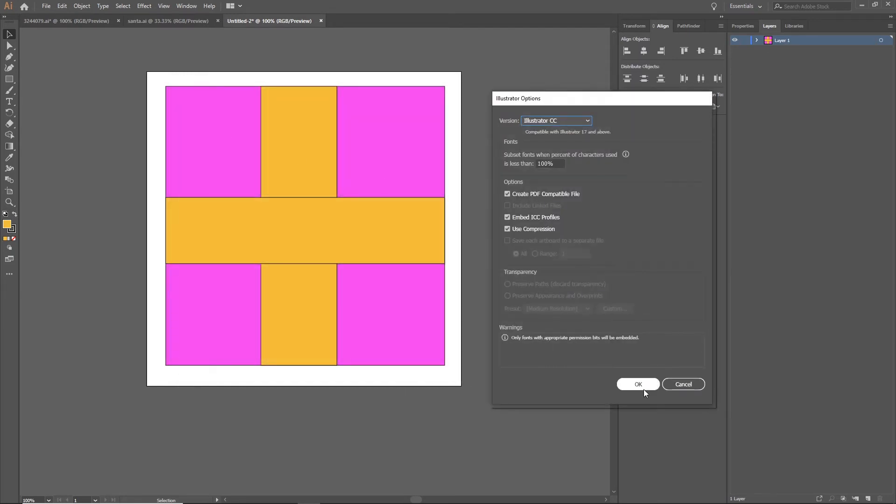
pyautogui.click(638, 385)
# - Switch to the After Effects project with the santa composition
pyautogui.moveTo(336, 501)
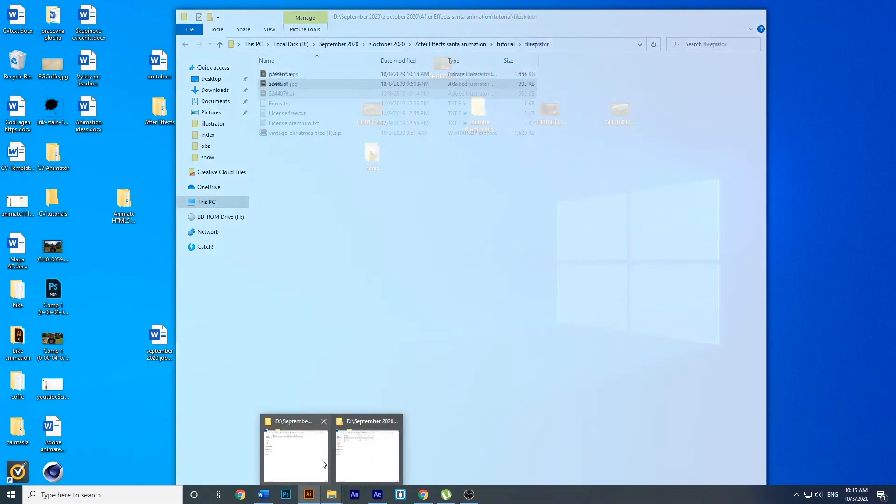
pyautogui.click(315, 462)
pyautogui.click(378, 496)
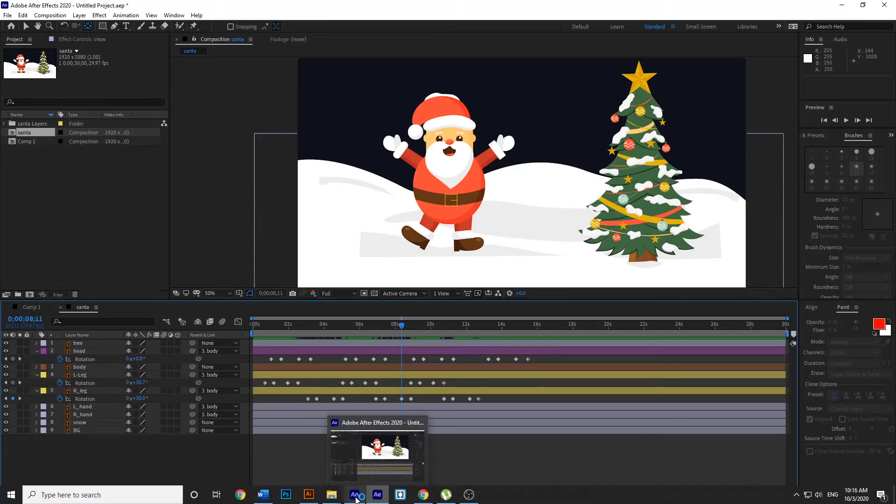
pyautogui.moveTo(356, 499)
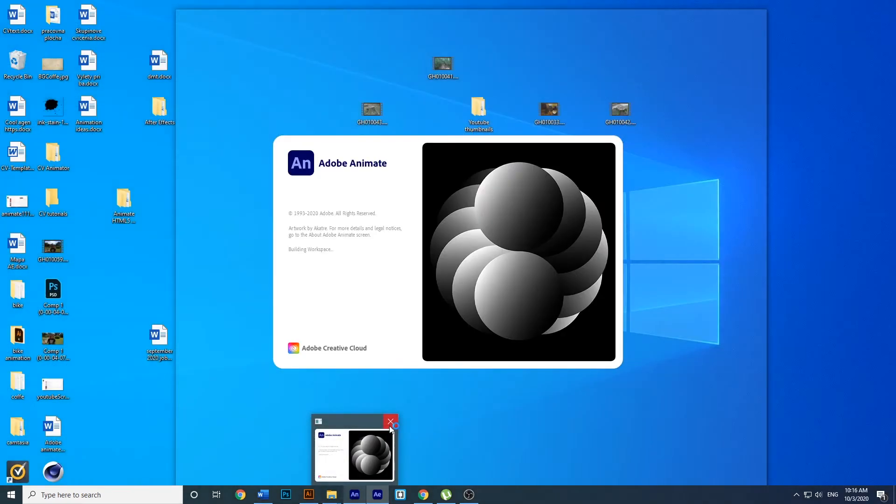
pyautogui.click(391, 424)
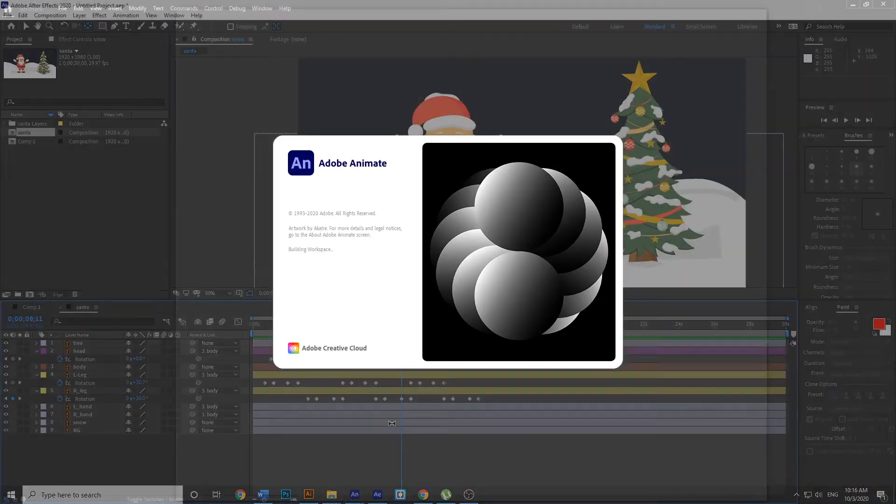
pyautogui.moveTo(377, 497)
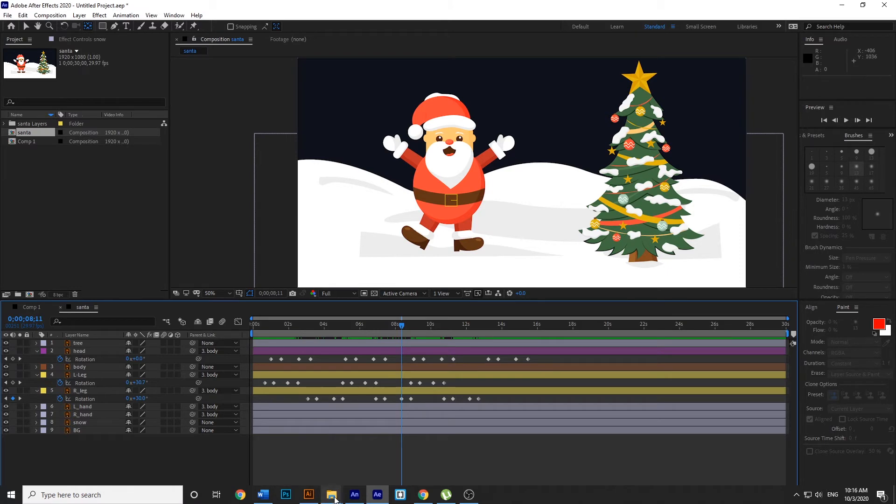
# - Import present.ai from the illustrator folder into the After Effects project as a Composition with Layer Size footage dimensions
pyautogui.moveTo(335, 493)
pyautogui.click(309, 462)
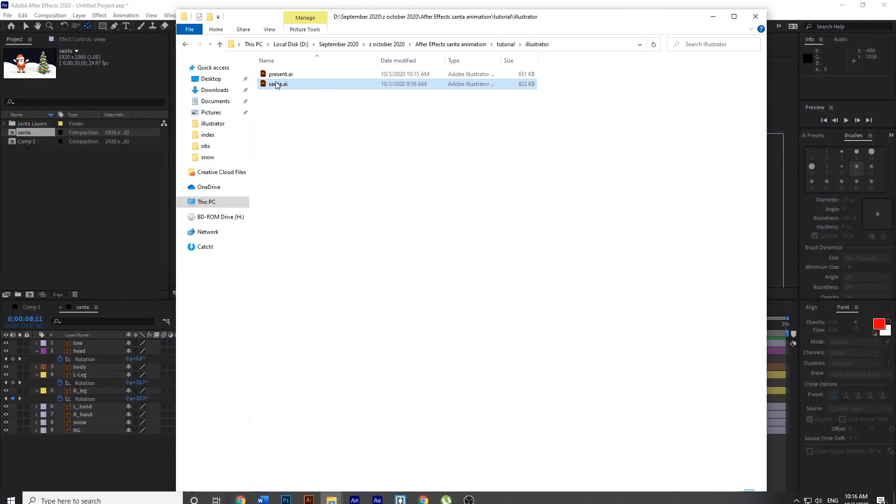
pyautogui.click(286, 76)
pyautogui.moveTo(285, 76); pyautogui.dragTo(48, 223)
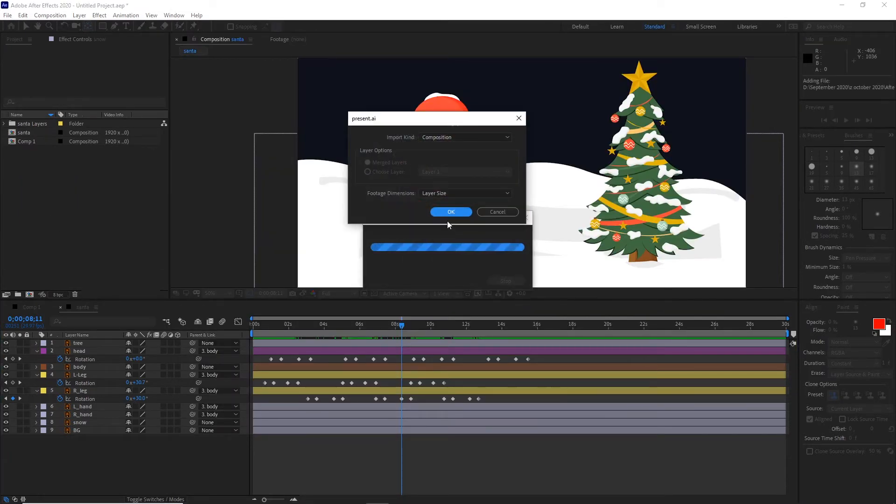
pyautogui.click(450, 213)
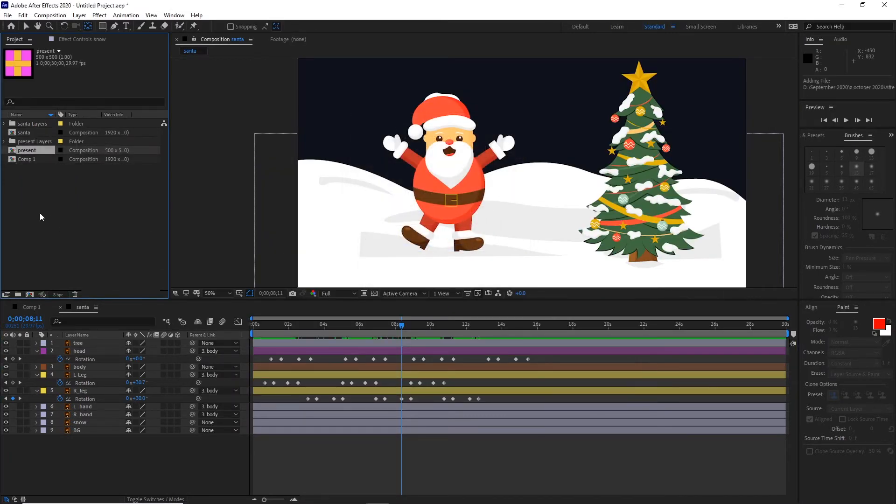
# - Open the present composition from the project and select its Layer 1
pyautogui.click(31, 151)
pyautogui.doubleClick(17, 151)
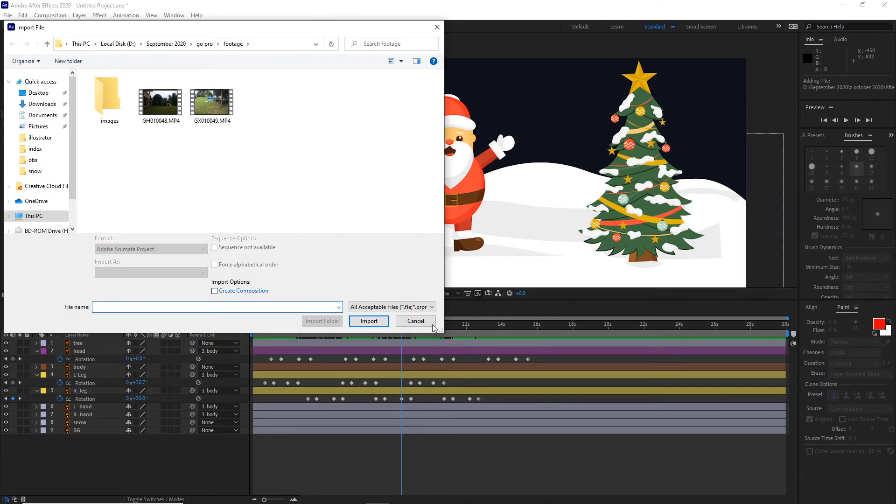
pyautogui.click(432, 325)
pyautogui.click(24, 151)
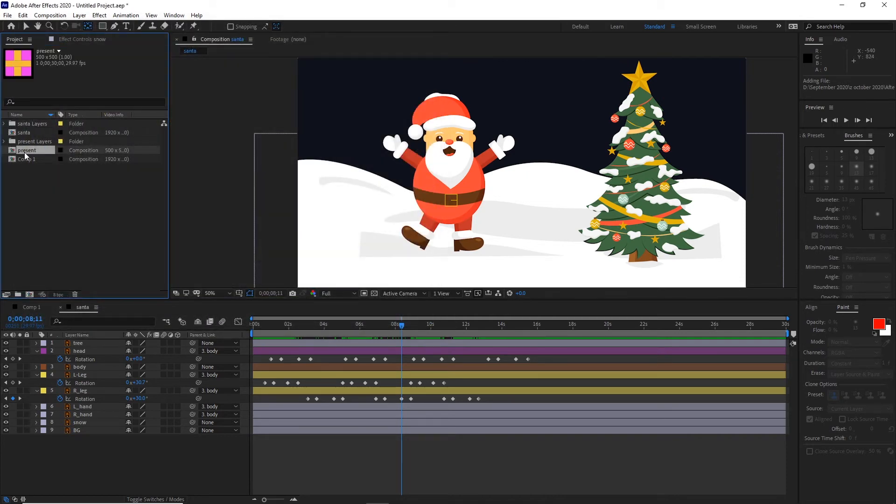
pyautogui.doubleClick(26, 154)
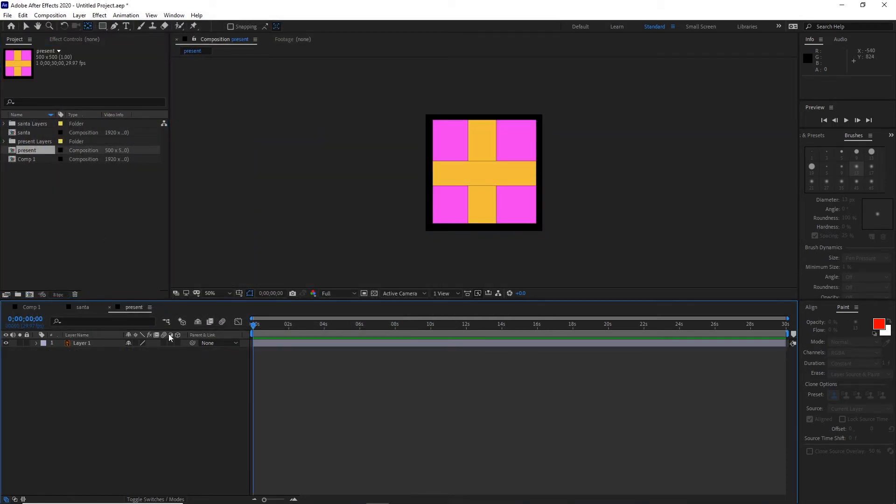
pyautogui.click(445, 341)
pyautogui.click(84, 345)
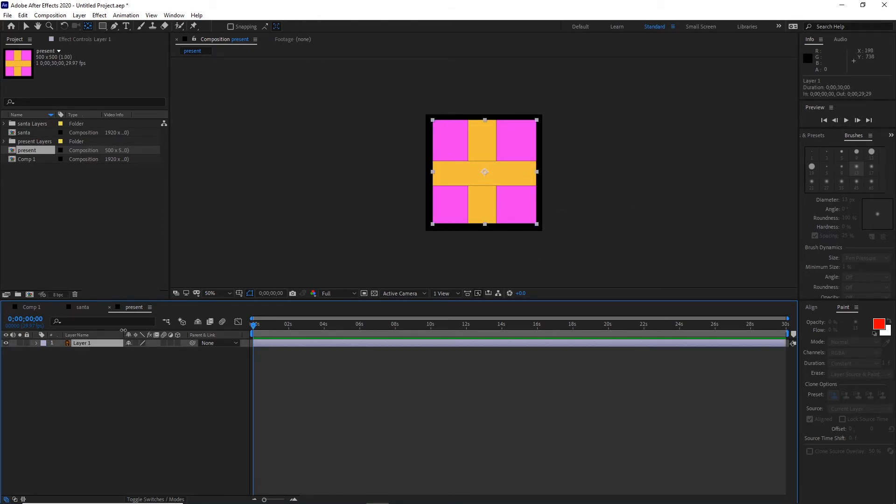
# - Cut Layer 1 from the present composition and paste it into the santa composition
pyautogui.hotkey('ctrl', 'x')
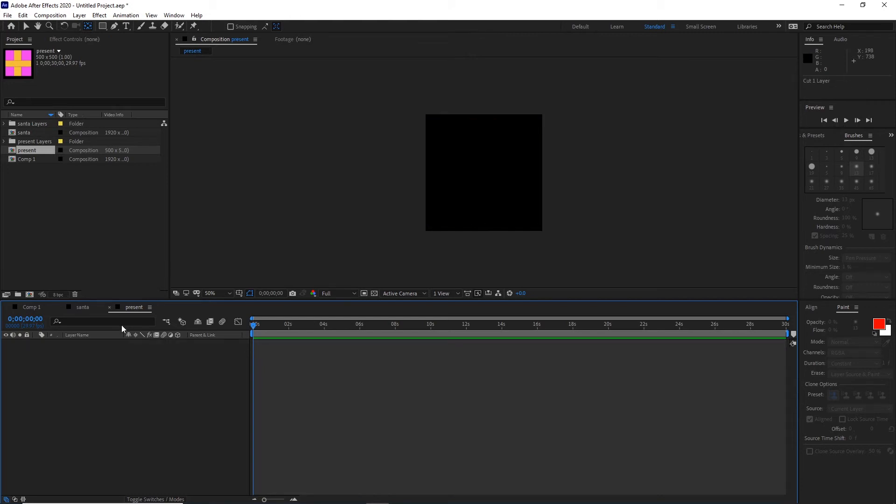
pyautogui.click(82, 307)
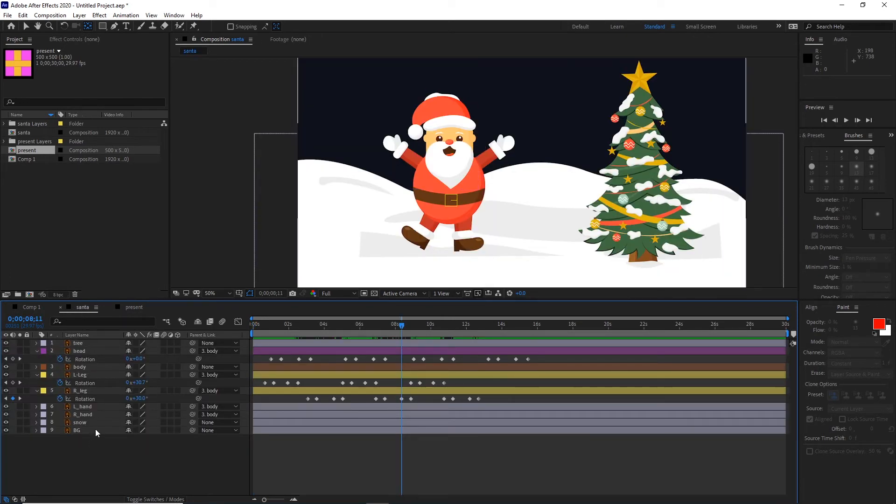
pyautogui.hotkey('ctrl', 'v')
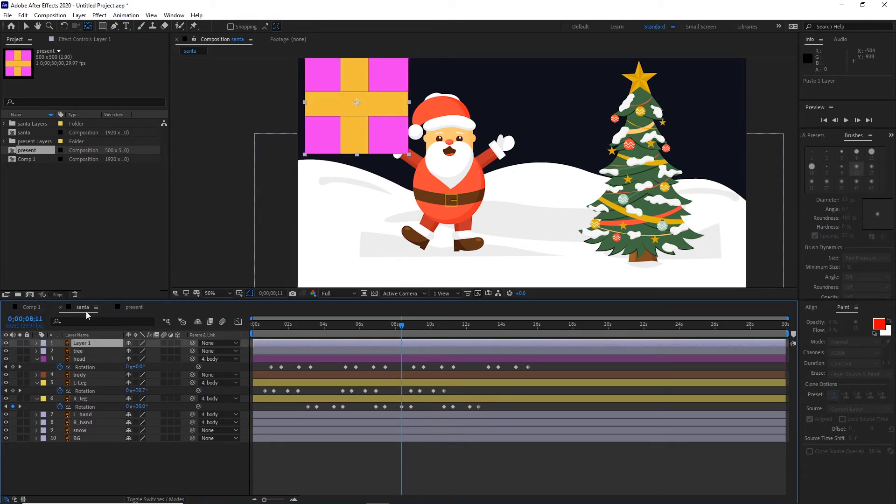
pyautogui.click(128, 466)
# - Rename the pasted Layer 1 in the santa composition as "present"
pyautogui.click(81, 343)
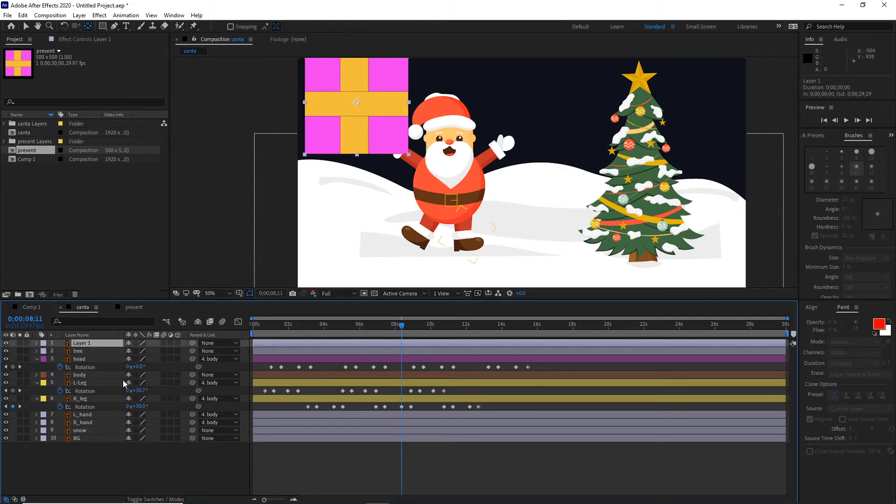
pyautogui.press('Return')
pyautogui.write('present')
pyautogui.click(90, 465)
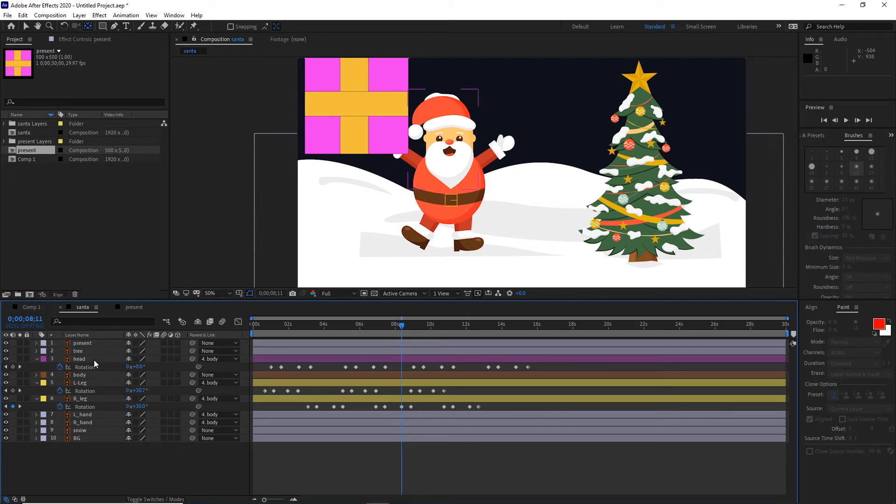
# - Reveal the present layer's Scale and reduce it to 40%
pyautogui.click(87, 345)
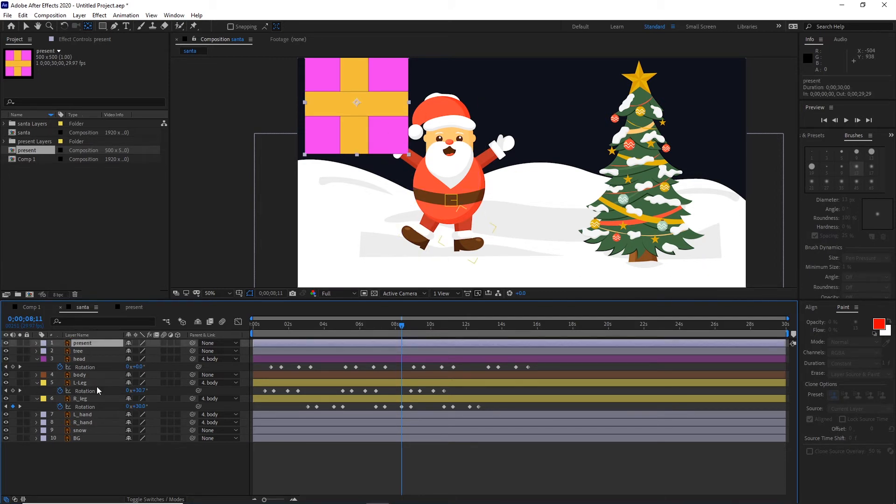
pyautogui.press('s')
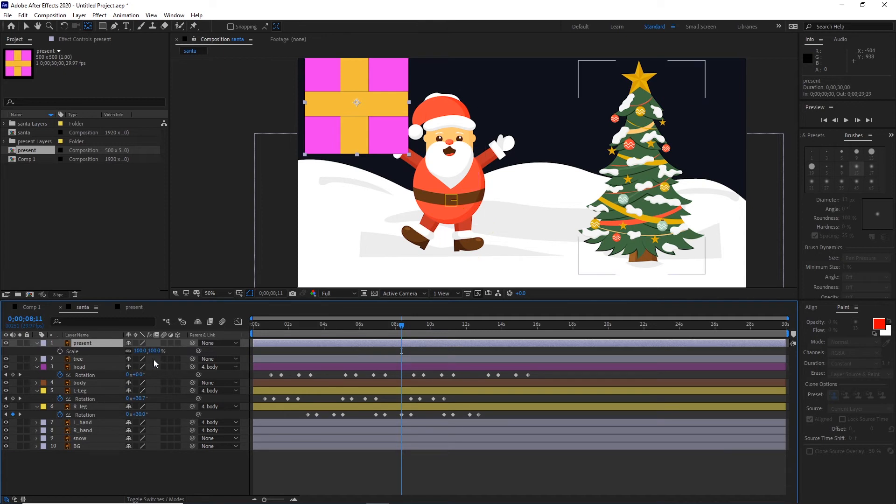
pyautogui.moveTo(157, 354); pyautogui.dragTo(124, 345)
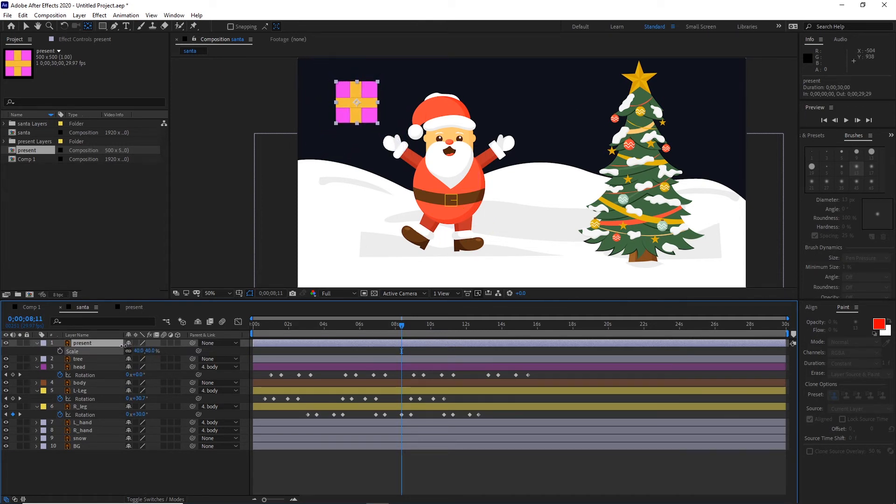
pyautogui.click(140, 480)
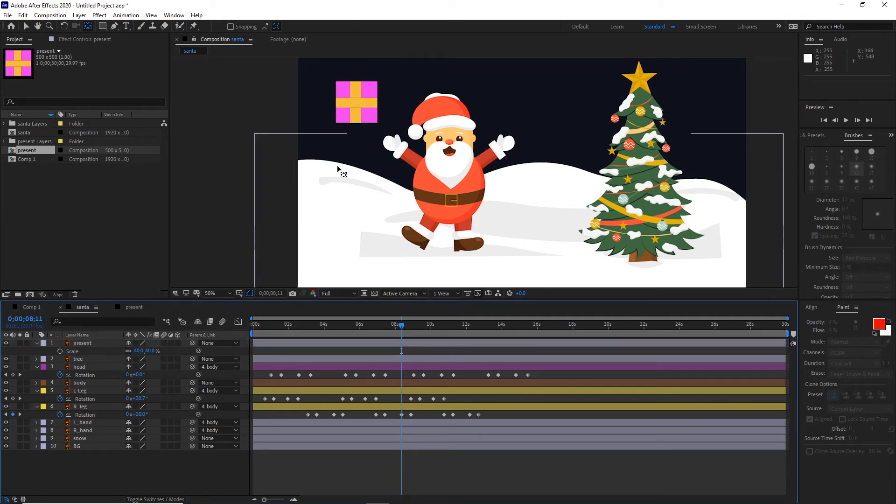
# - Move the present with the Selection tool onto Santa's raised hand beside the hat's pompom, at about 390, 370
pyautogui.click(355, 119)
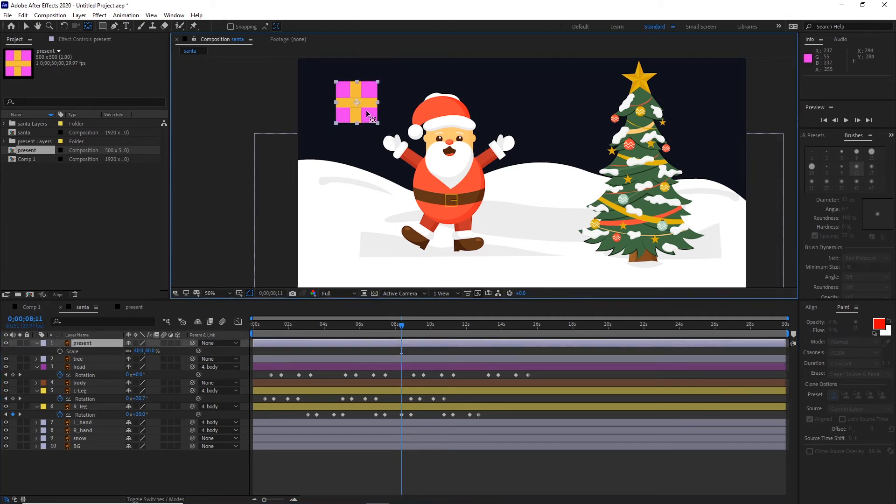
pyautogui.press('v')
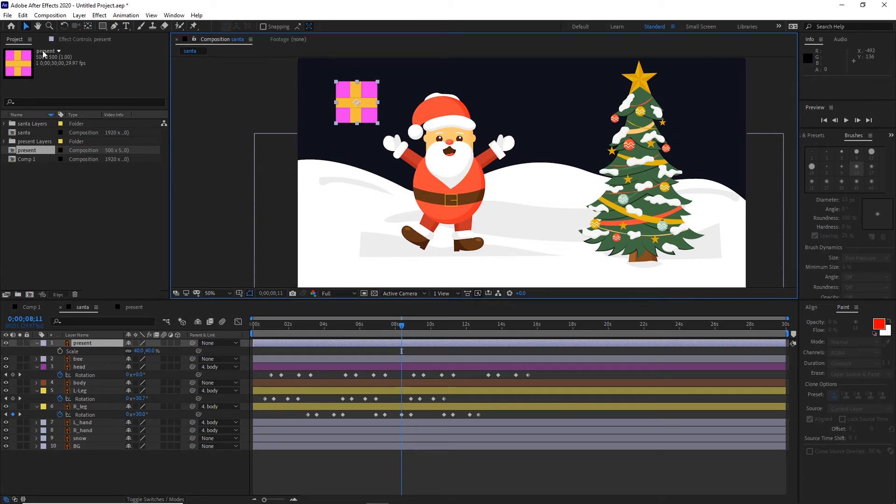
pyautogui.moveTo(368, 118); pyautogui.dragTo(400, 146)
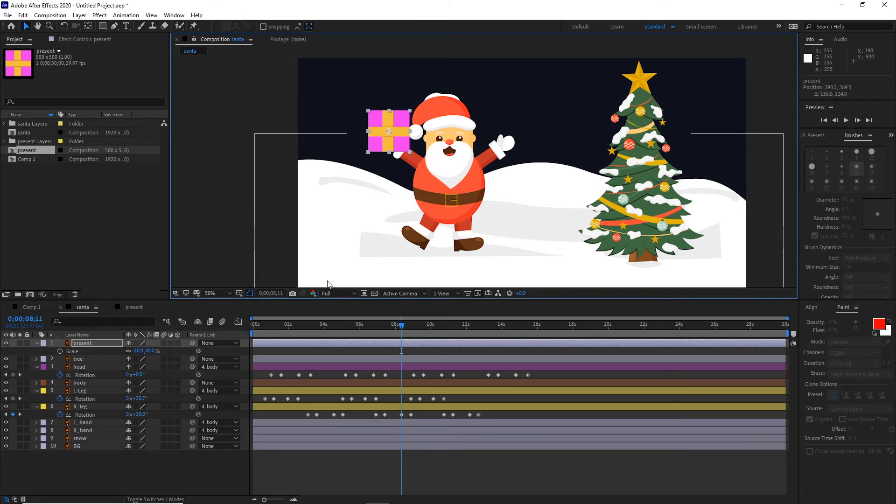
# - Set the present layer's scale to 35%
pyautogui.moveTo(148, 351); pyautogui.dragTo(142, 353)
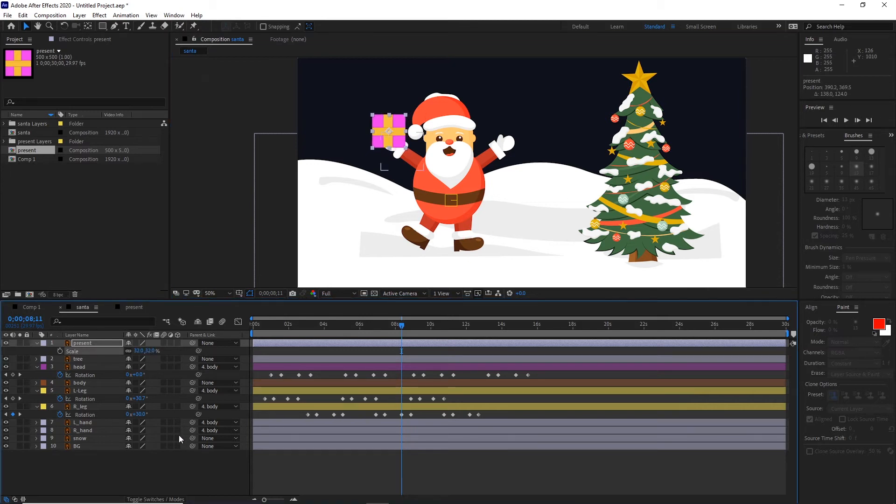
pyautogui.click(152, 351)
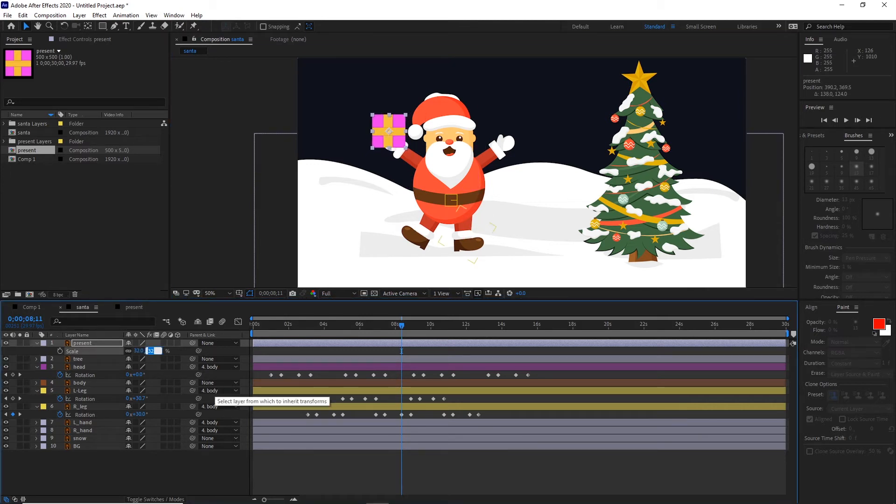
pyautogui.write('35')
pyautogui.press('Return')
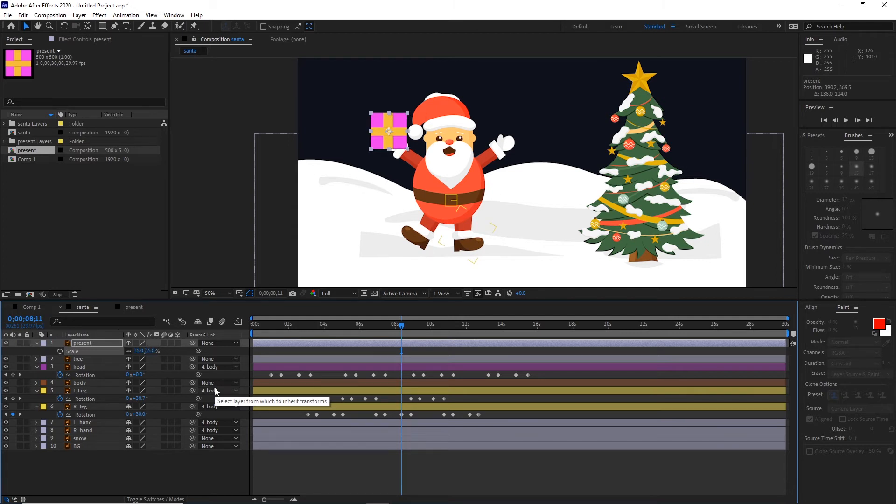
pyautogui.click(144, 467)
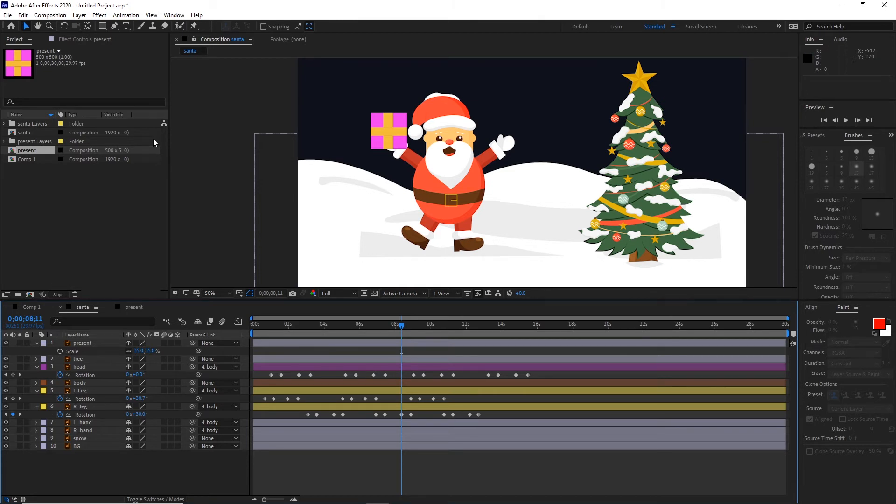
# - Parent the present layer to the body layer and place it directly above R_hand in the layer stack
pyautogui.click(394, 135)
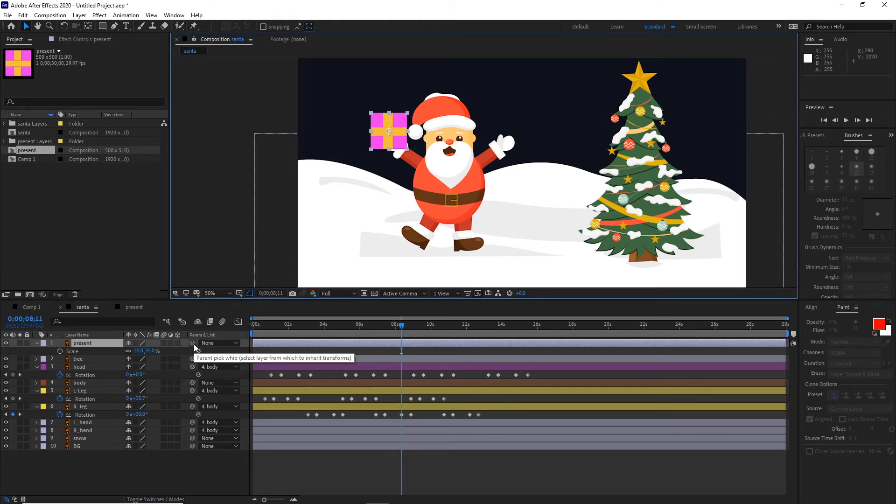
pyautogui.moveTo(169, 348); pyautogui.dragTo(83, 380)
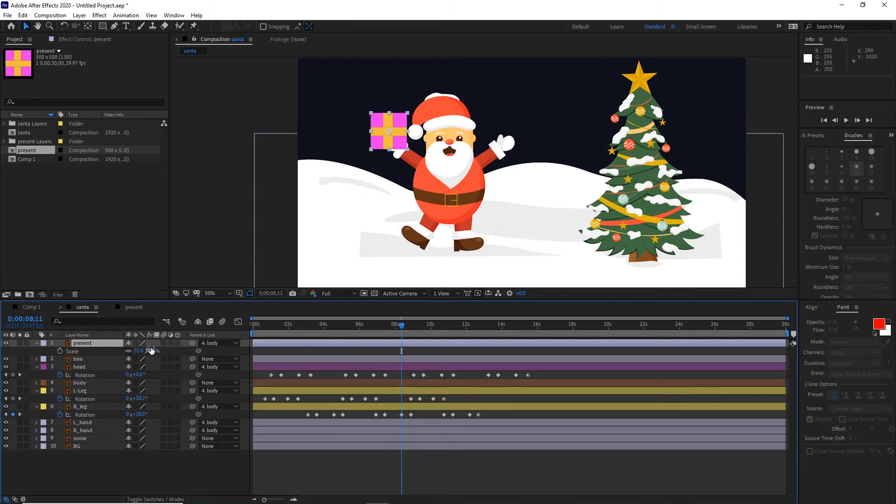
pyautogui.click(90, 429)
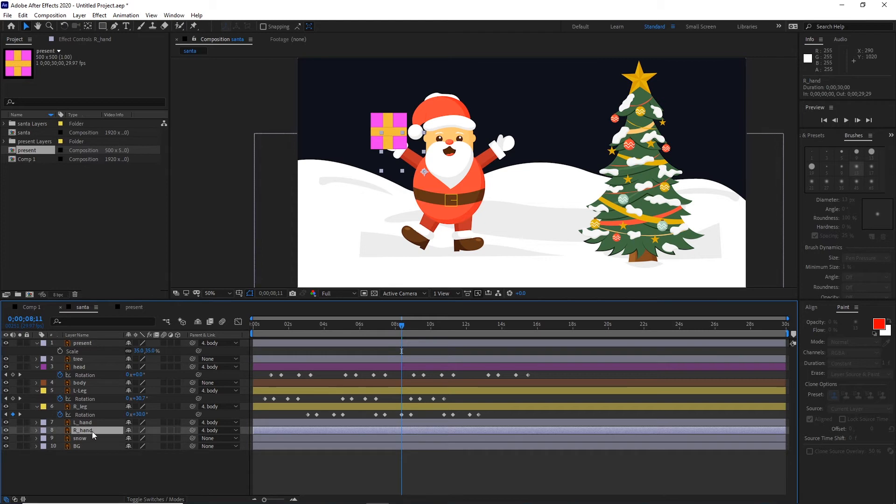
pyautogui.click(88, 342)
pyautogui.moveTo(88, 342); pyautogui.dragTo(79, 425)
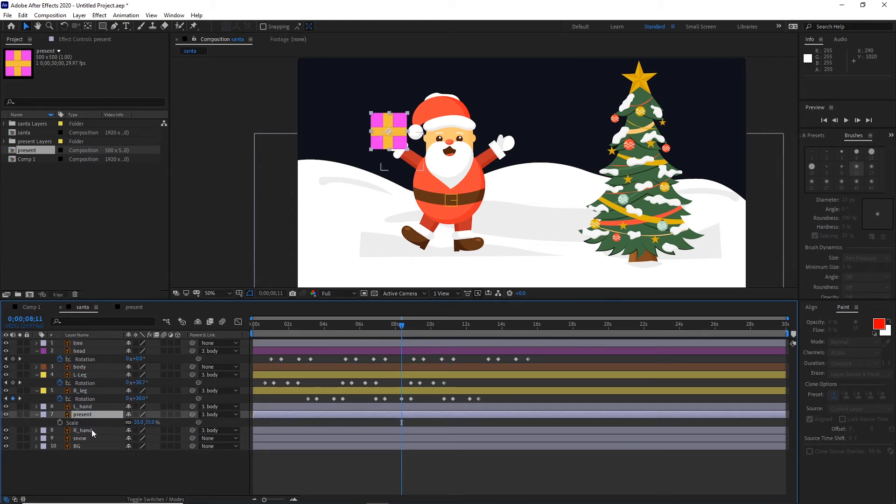
# - Give the R_hand and present layers a Red label colour
pyautogui.click(82, 430)
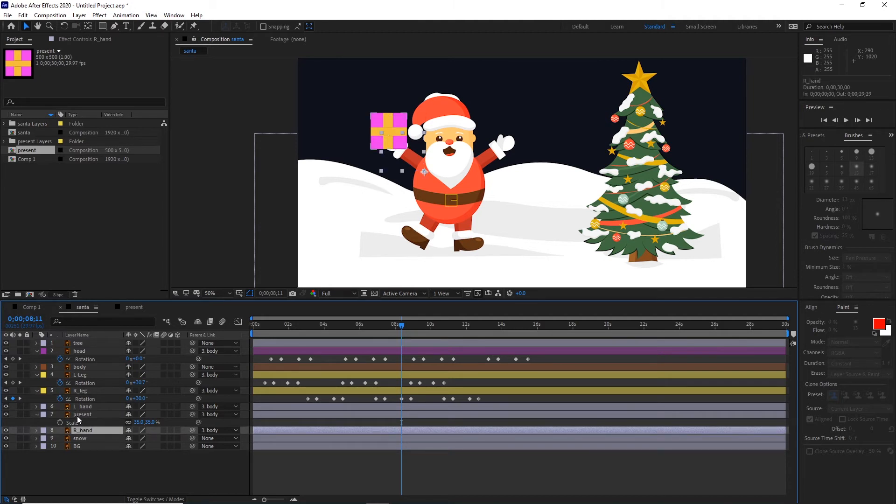
pyautogui.keyDown('ctrl'); pyautogui.click(77, 416); pyautogui.keyUp('ctrl')
pyautogui.click(44, 414)
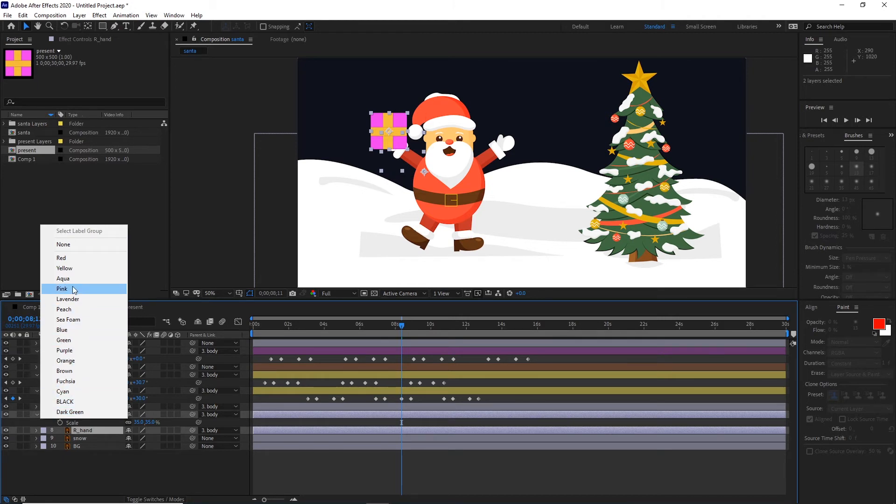
pyautogui.click(66, 258)
pyautogui.click(133, 469)
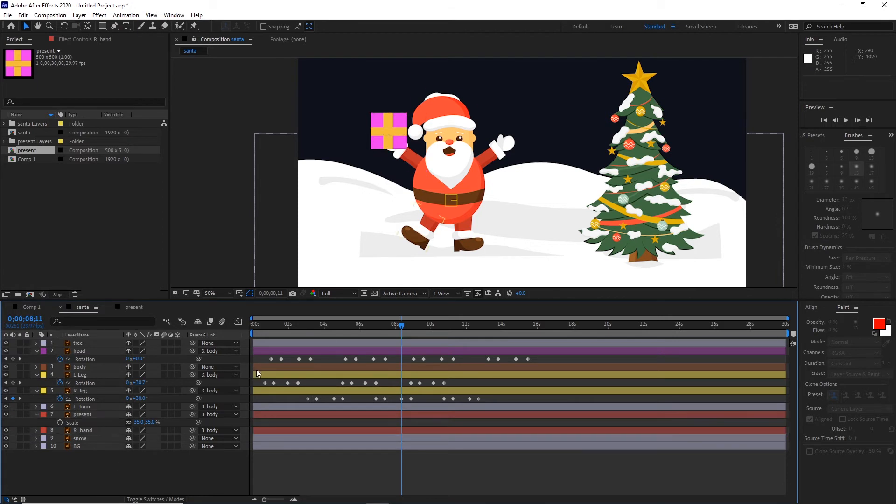
# - Go to 0;00;00;00, reveal the R_hand layer's Rotation and lower the arm to -47°
pyautogui.moveTo(402, 325); pyautogui.dragTo(245, 361)
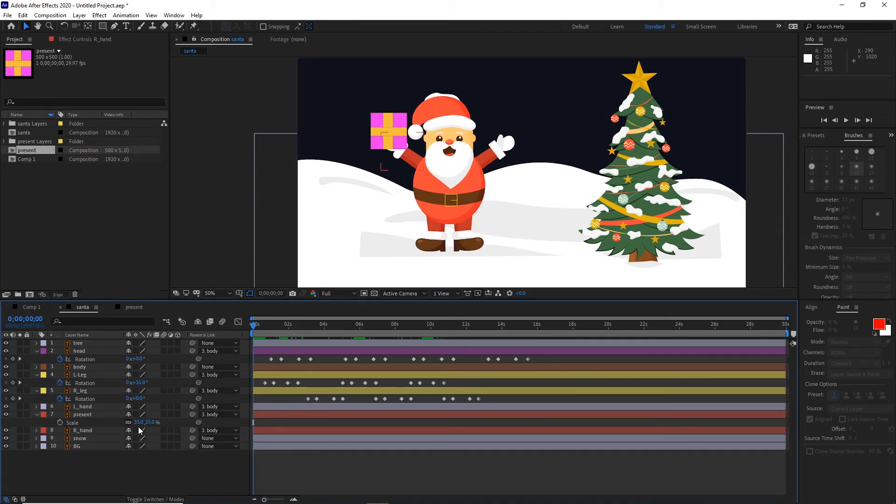
pyautogui.click(89, 430)
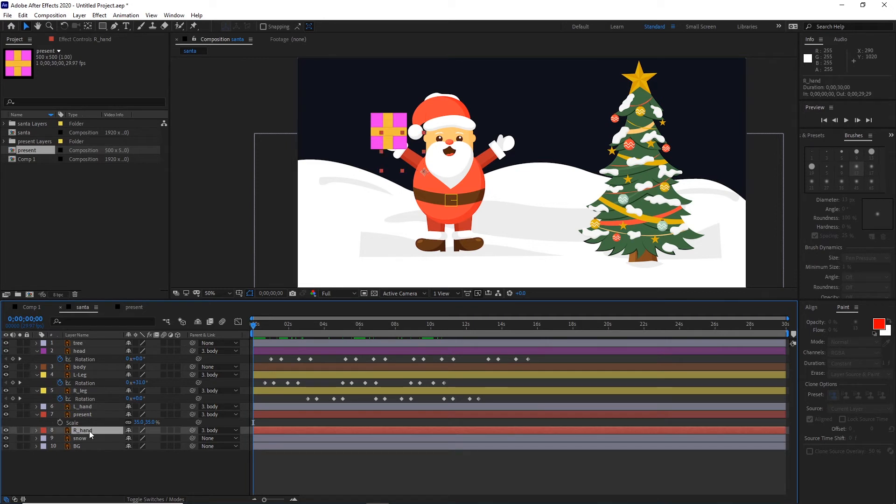
pyautogui.press('r')
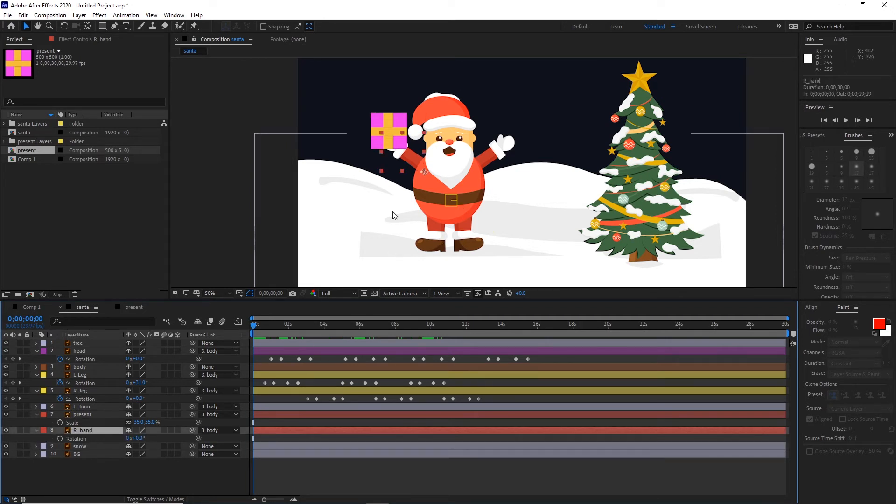
pyautogui.press('.')
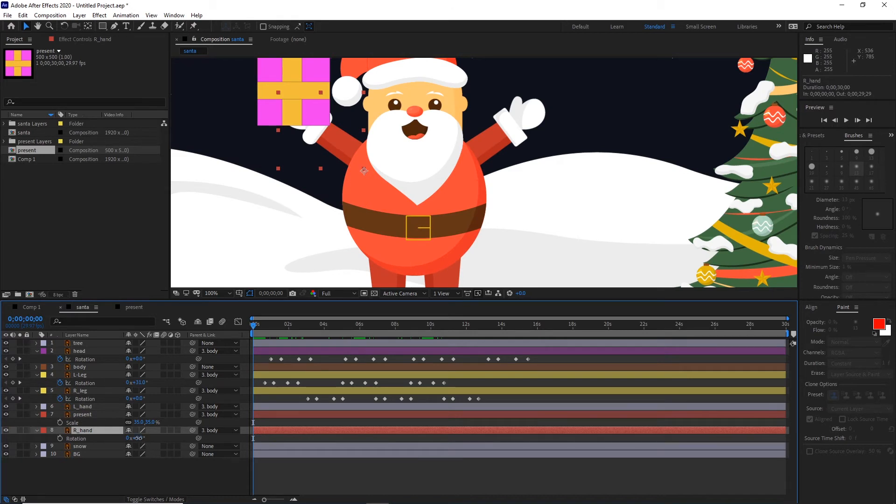
pyautogui.moveTo(140, 438); pyautogui.dragTo(124, 443)
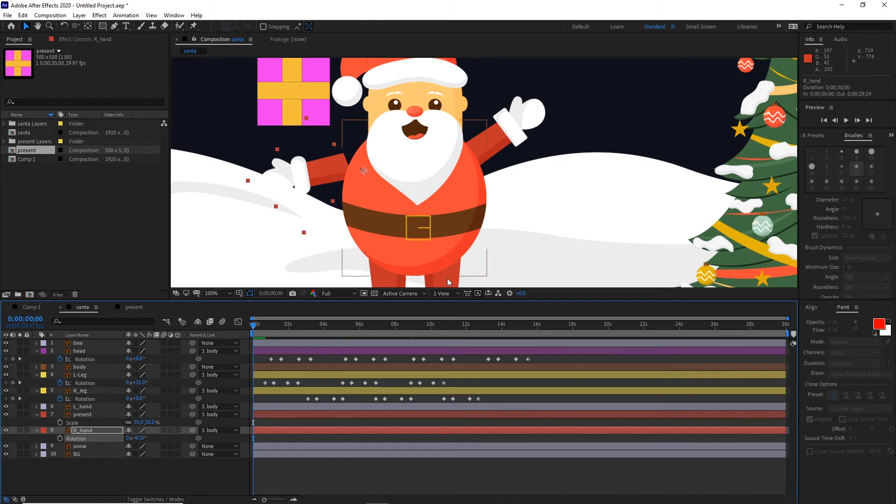
# - Nudge R_hand down and right to about 68.3, 114.6 against Santa's shoulder, and set its rotation to -68°
pyautogui.press('Down')
pyautogui.press('Down')
pyautogui.press('Down')
pyautogui.press('Down')
pyautogui.press('Down')
pyautogui.press('Right')
pyautogui.press('Right')
pyautogui.press('Right')
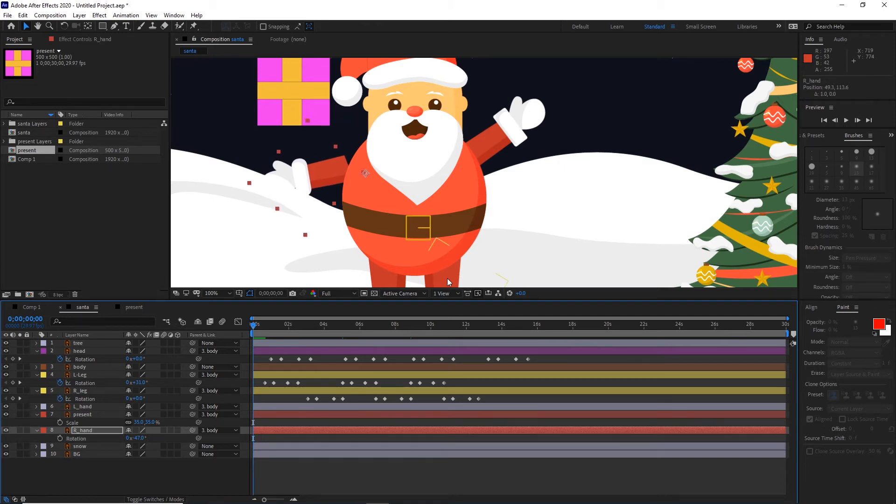
pyautogui.press('Right')
pyautogui.press('Right')
pyautogui.press('Right')
pyautogui.press('Right')
pyautogui.press('Right')
pyautogui.press('Right')
pyautogui.press('Right')
pyautogui.press('Right')
pyautogui.press('Right')
pyautogui.press('Right')
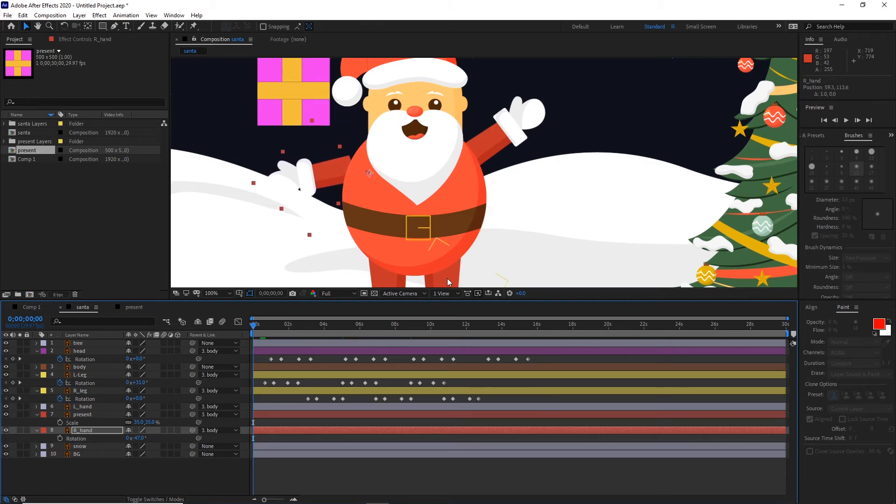
pyautogui.press('Right')
pyautogui.press('Right')
pyautogui.press('Right')
pyautogui.press('Right')
pyautogui.press('Right')
pyautogui.press('Right')
pyautogui.press('Down')
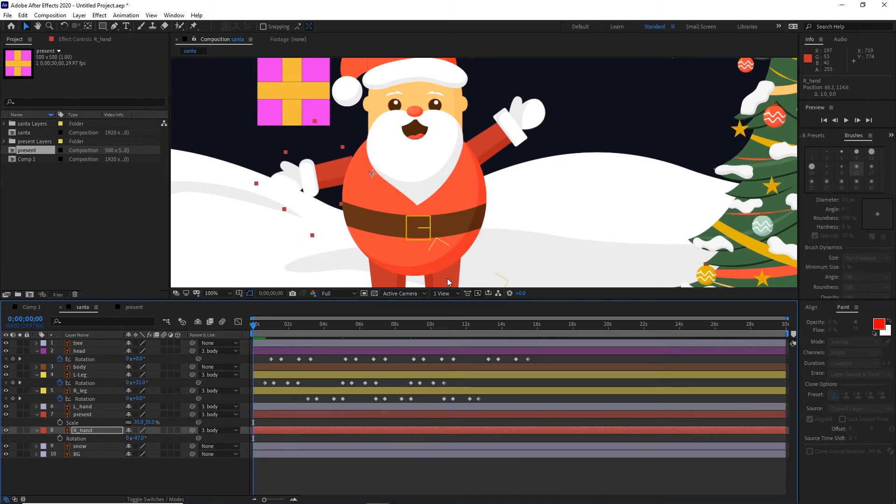
pyautogui.press('Right')
pyautogui.press('Right')
pyautogui.press('Right')
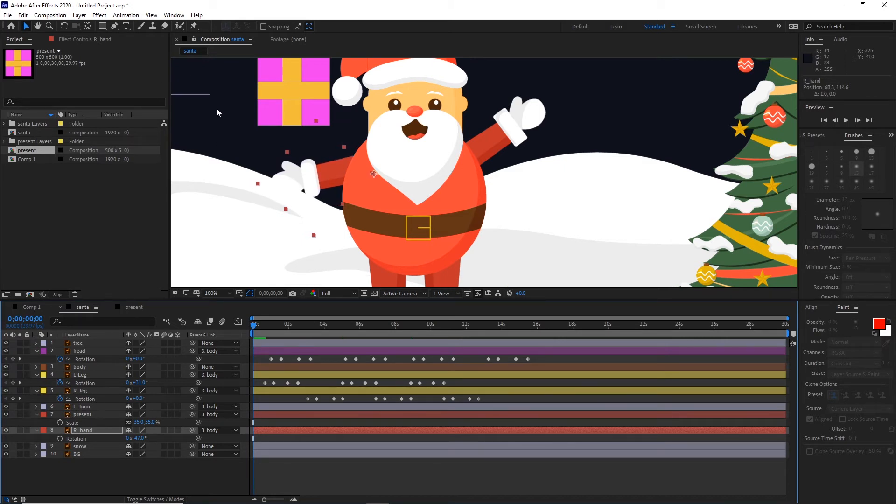
pyautogui.moveTo(139, 438)
pyautogui.mouseDown()
pyautogui.moveTo(131, 439)
pyautogui.moveTo(152, 438)
pyautogui.moveTo(131, 437)
pyautogui.mouseUp()
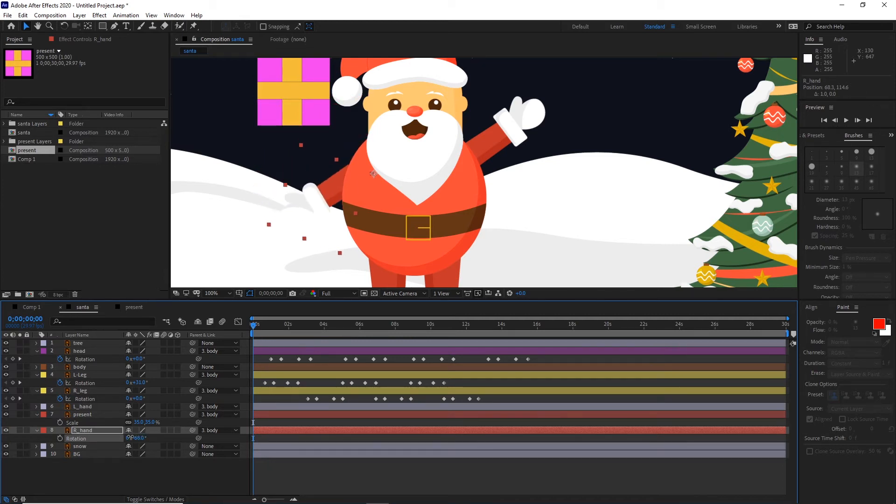
# - Move the present down onto Santa's right hand, to a position of about -117.9, 113.5
pyautogui.click(307, 105)
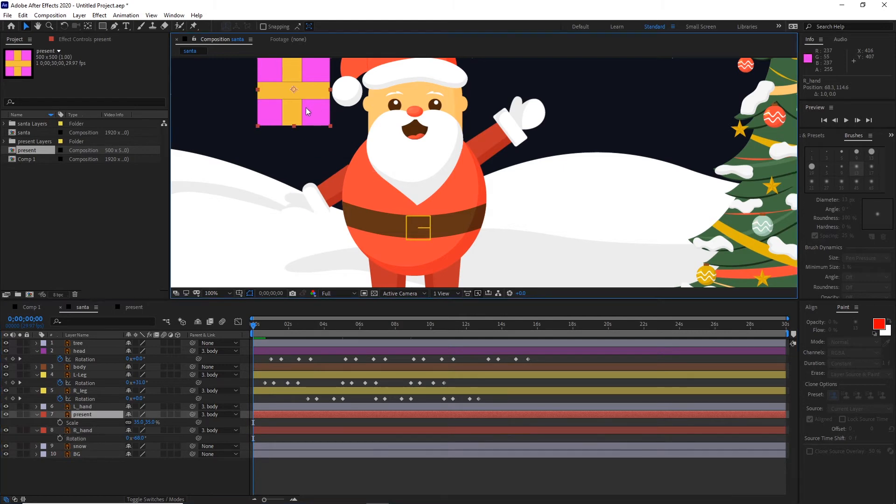
pyautogui.hotkey('shift', 'Down')
pyautogui.hotkey('shift', 'Down')
pyautogui.hotkey('shift', 'Down')
pyautogui.hotkey('shift', 'Down')
pyautogui.hotkey('shift', 'Down')
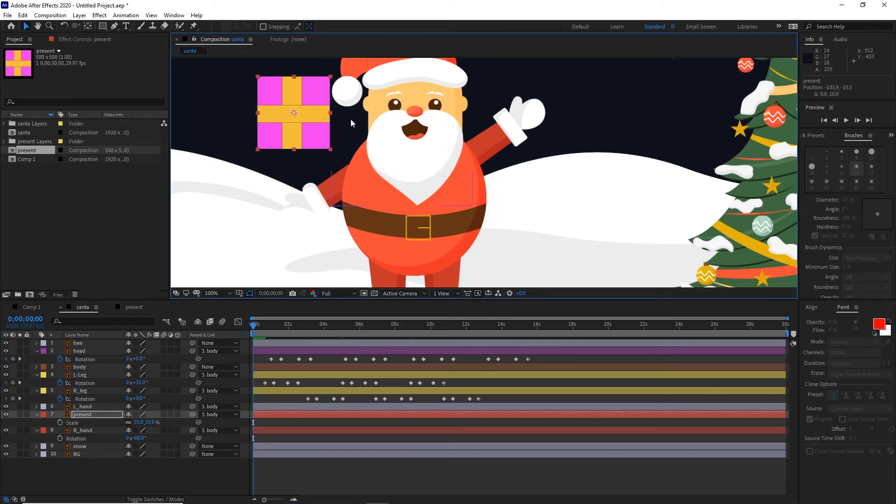
pyautogui.hotkey('shift', 'Left')
pyautogui.hotkey('shift', 'Down')
pyautogui.hotkey('shift', 'Down')
pyautogui.hotkey('shift', 'Down')
pyautogui.hotkey('shift', 'Down')
pyautogui.hotkey('shift', 'Down')
pyautogui.hotkey('shift', 'Down')
pyautogui.hotkey('shift', 'Down')
pyautogui.hotkey('shift', 'Left')
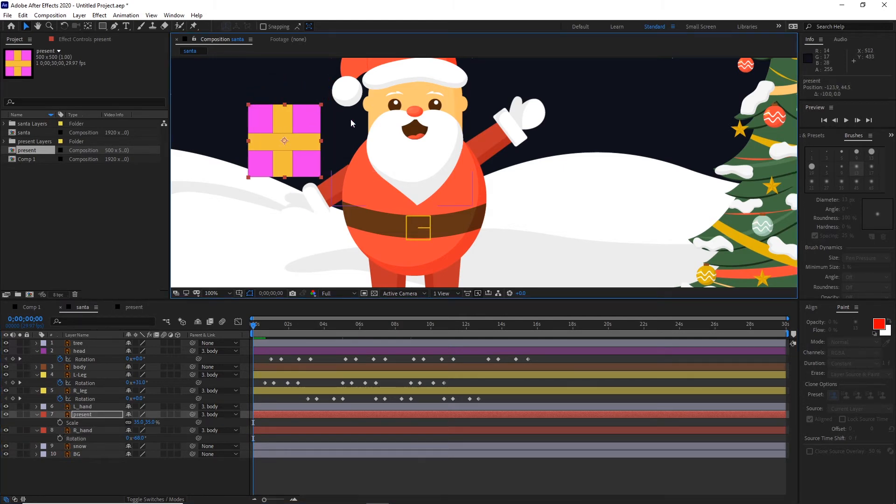
pyautogui.hotkey('shift', 'Down')
pyautogui.hotkey('shift', 'Down')
pyautogui.hotkey('shift', 'Down')
pyautogui.hotkey('shift', 'Down')
pyautogui.hotkey('shift', 'Down')
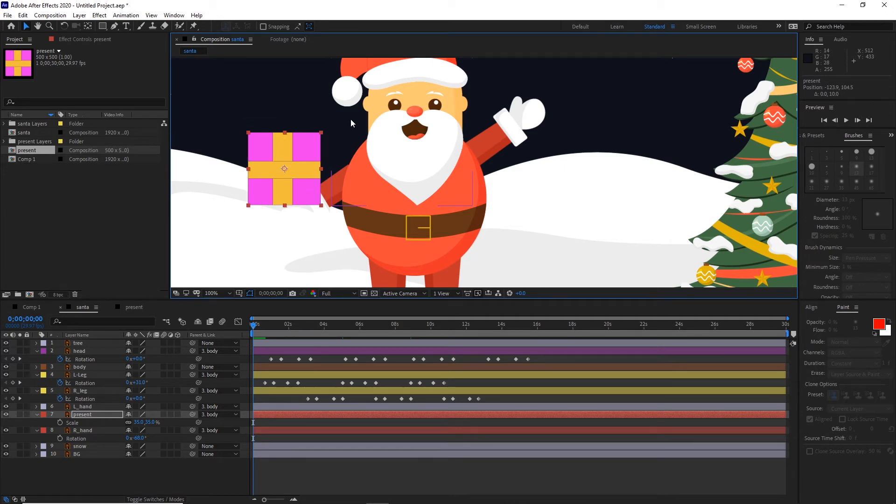
pyautogui.press('Down')
pyautogui.press('Down')
pyautogui.press('Down')
pyautogui.press('Down')
pyautogui.press('Right')
pyautogui.press('Right')
pyautogui.press('Right')
pyautogui.press('Down')
pyautogui.press('Down')
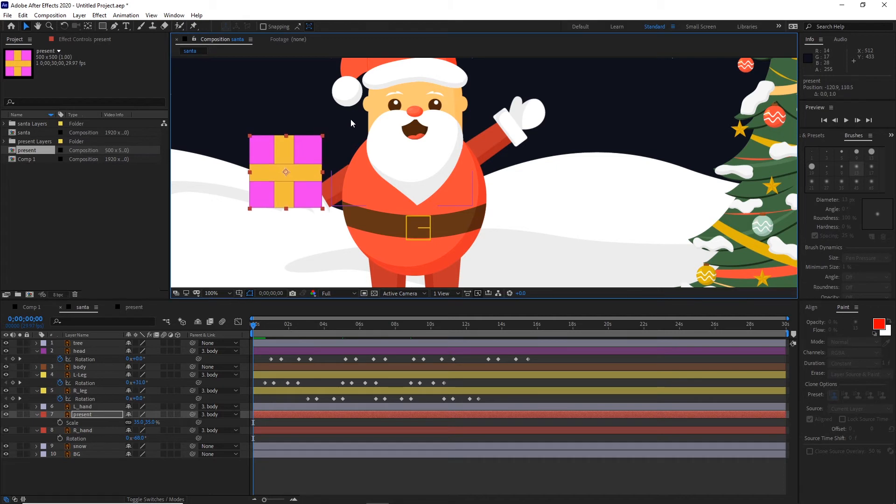
pyautogui.press('Down')
pyautogui.press('Down')
pyautogui.press('Right')
pyautogui.press('Right')
pyautogui.press('Right')
pyautogui.press('Down')
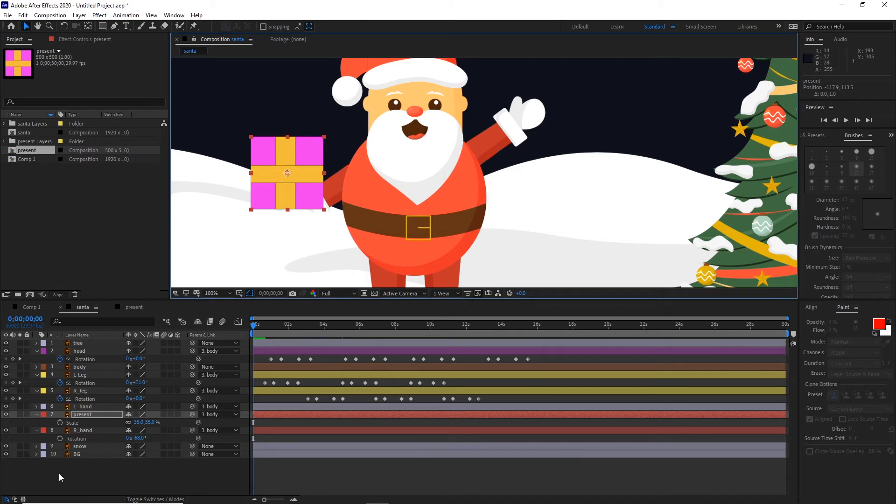
# - Start keyframing R_hand's Rotation and the present's Scale at 0;00;01;10, and rotate R_hand to 10° at 0;00;02;00
pyautogui.press('space')
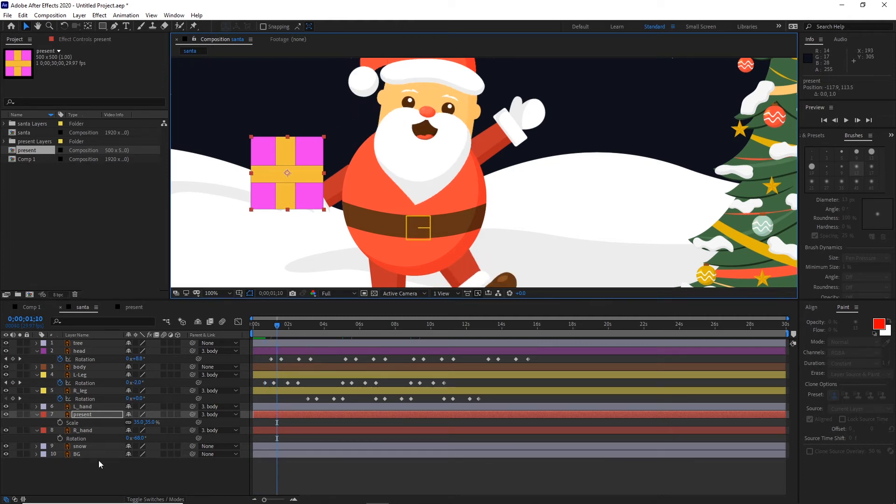
pyautogui.click(60, 438)
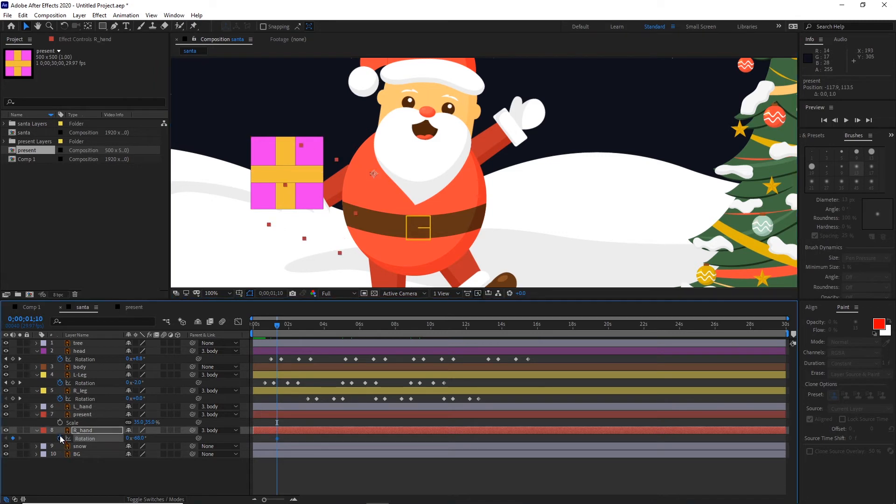
pyautogui.click(59, 423)
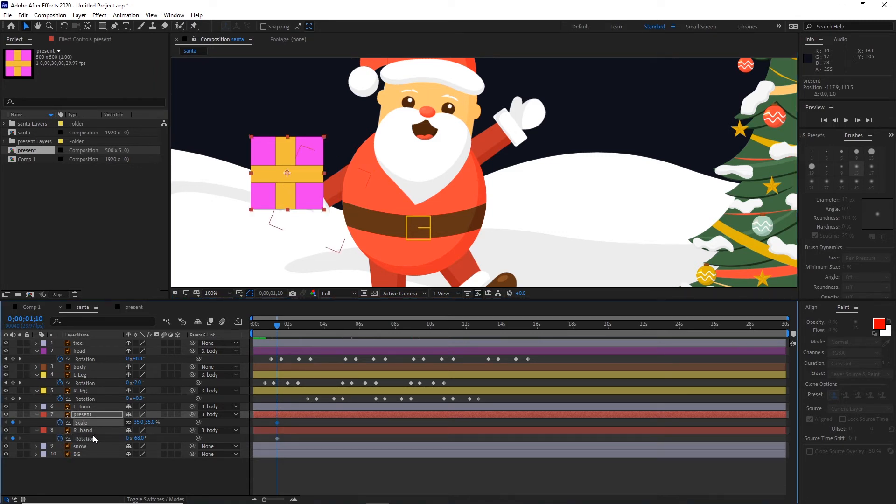
pyautogui.press('space')
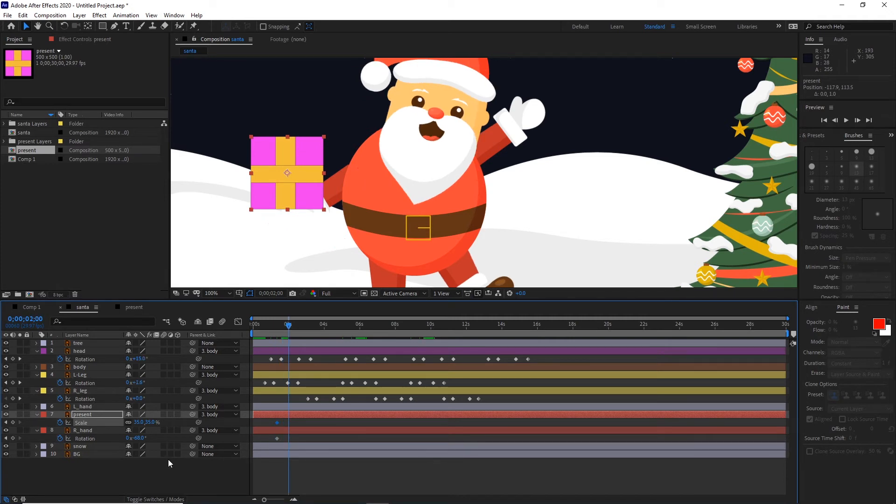
pyautogui.moveTo(142, 438); pyautogui.dragTo(177, 440)
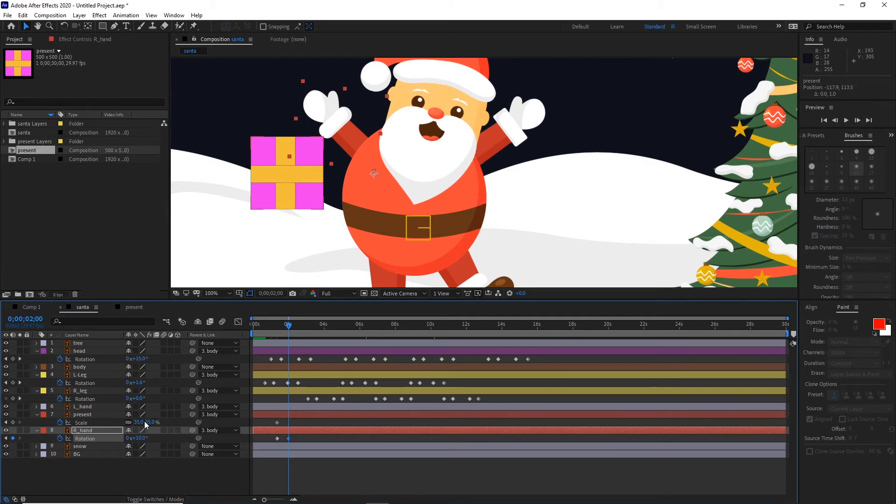
# - Remove the Scale keyframing from the present layer and return to 0;00;01;10
pyautogui.press('space')
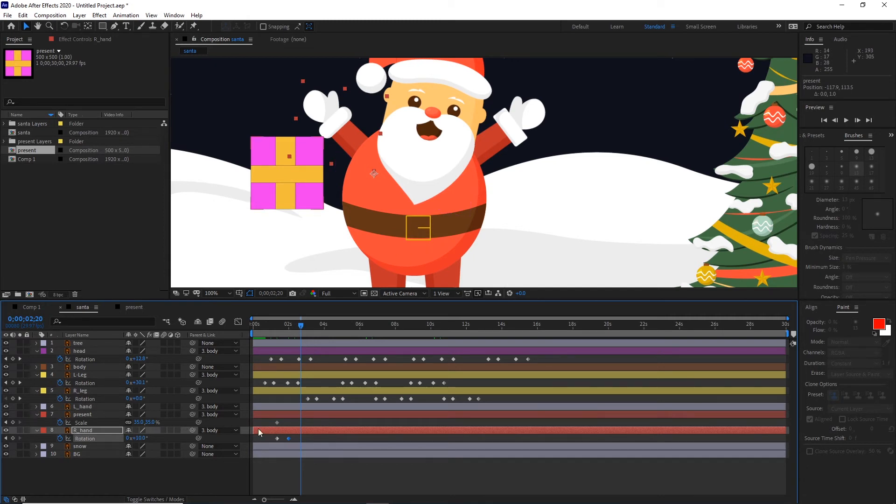
pyautogui.click(60, 422)
pyautogui.click(299, 326)
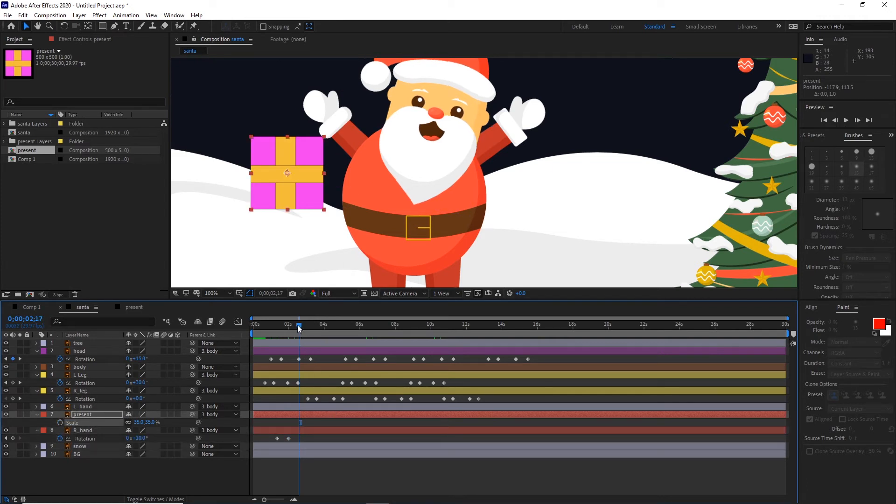
pyautogui.moveTo(299, 327); pyautogui.dragTo(277, 327)
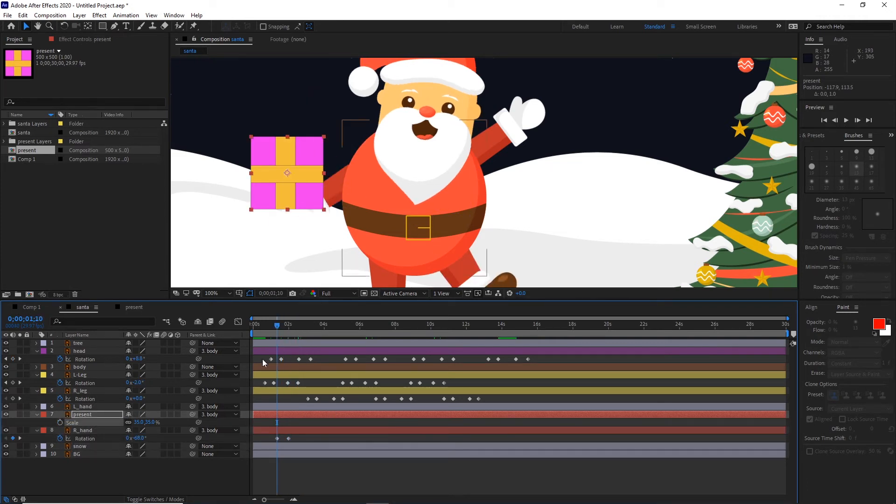
pyautogui.press('space')
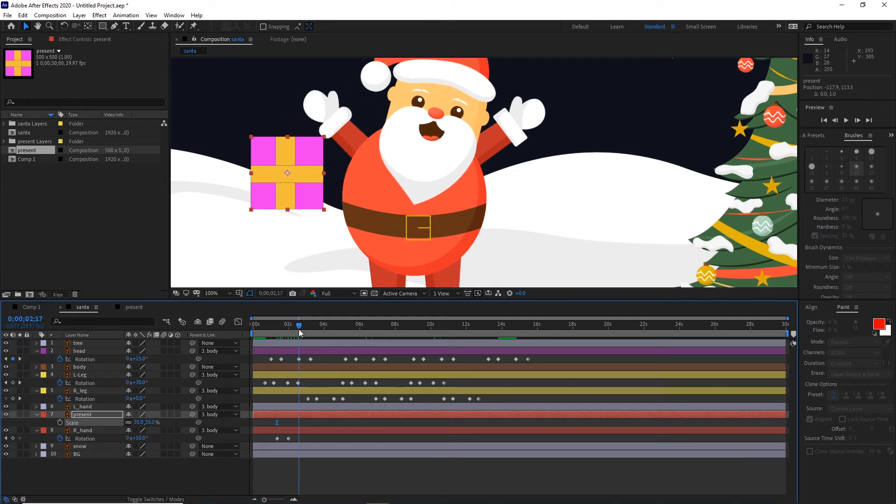
pyautogui.press('space')
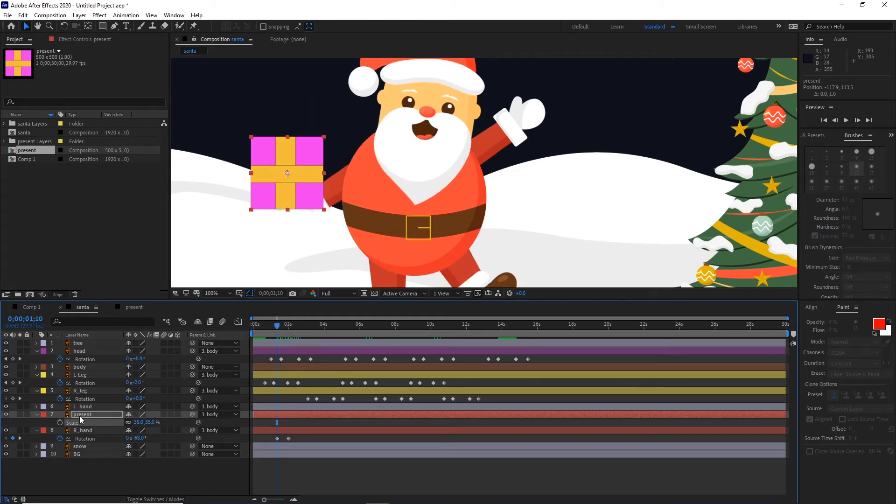
# - Separate the dimensions of the present's Position and start keyframing its Y Position at 0;00;01;10
pyautogui.press('p')
pyautogui.click(85, 423)
pyautogui.rightClick(82, 424)
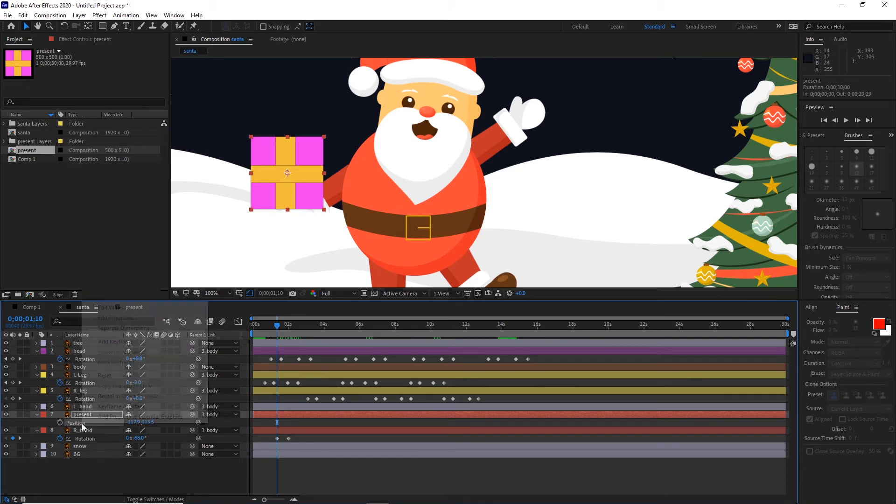
pyautogui.click(123, 329)
pyautogui.click(104, 468)
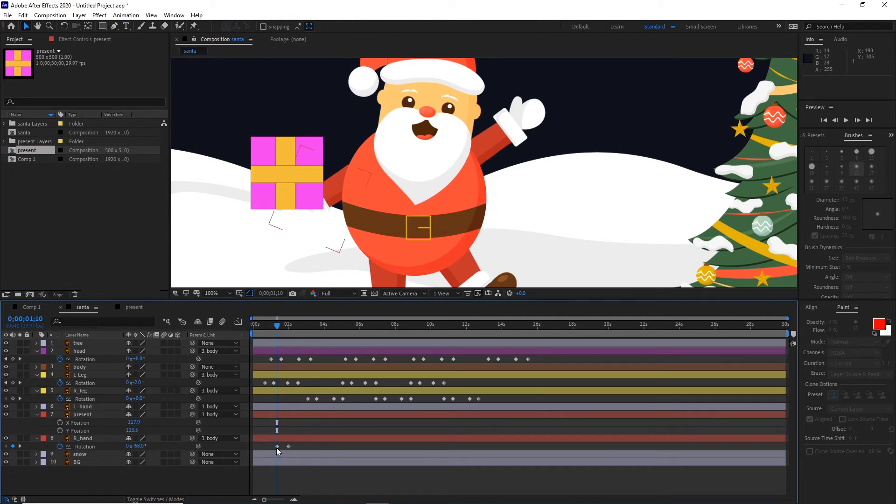
pyautogui.click(60, 431)
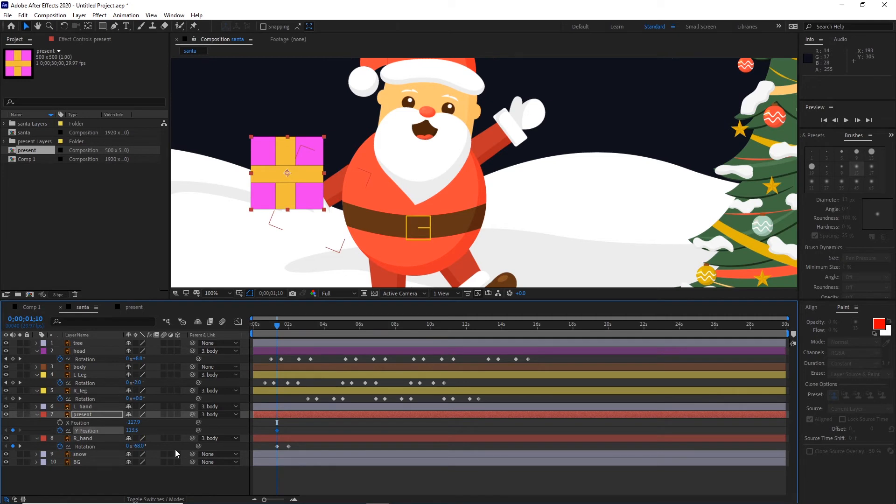
# - At 0;00;02;20, raise the present high above Santa by setting its Y Position to -377.5
pyautogui.press('space')
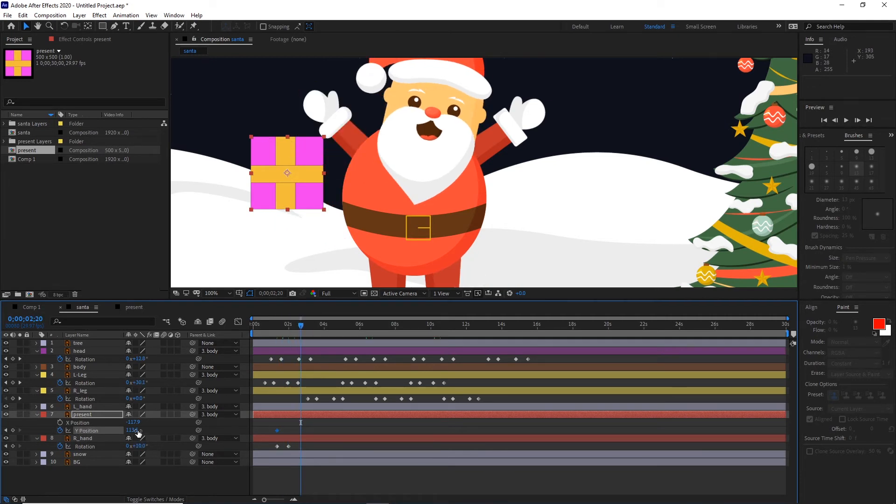
pyautogui.moveTo(133, 432); pyautogui.dragTo(2, 414)
pyautogui.scroll(-2, 484, 182)
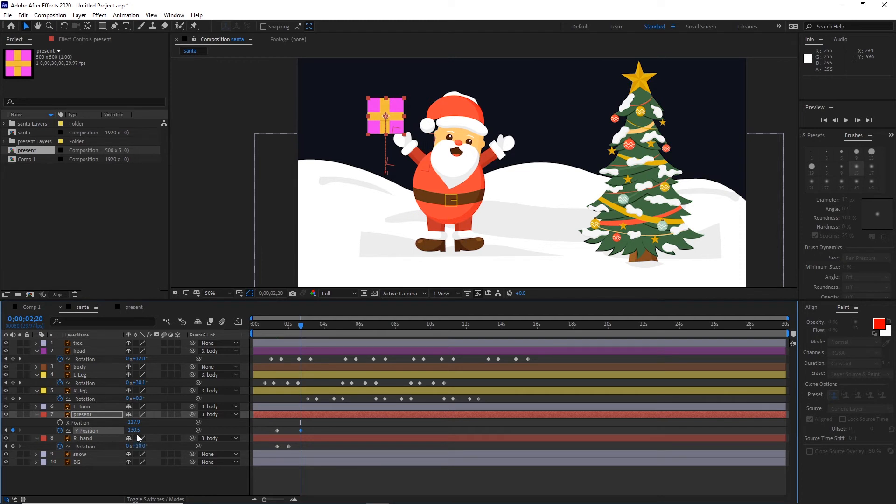
pyautogui.moveTo(136, 434); pyautogui.dragTo(93, 432)
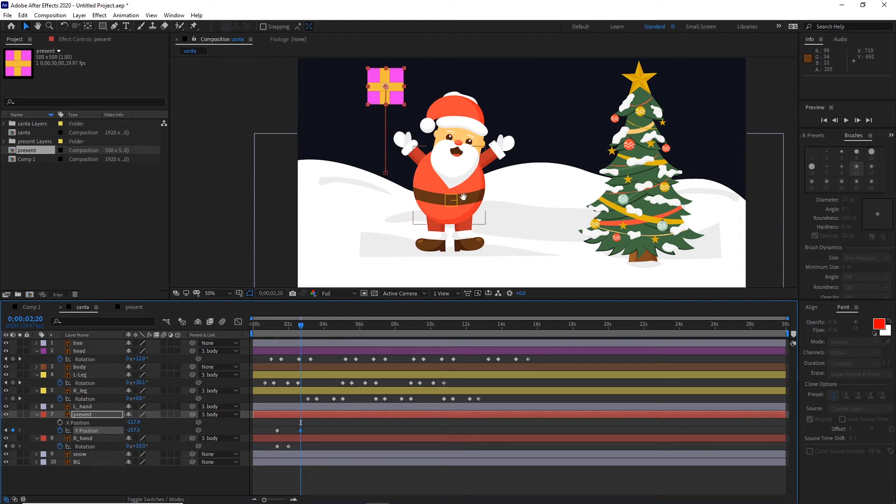
pyautogui.moveTo(462, 211); pyautogui.dragTo(460, 221)
pyautogui.press('v')
pyautogui.moveTo(133, 430); pyautogui.dragTo(71, 424)
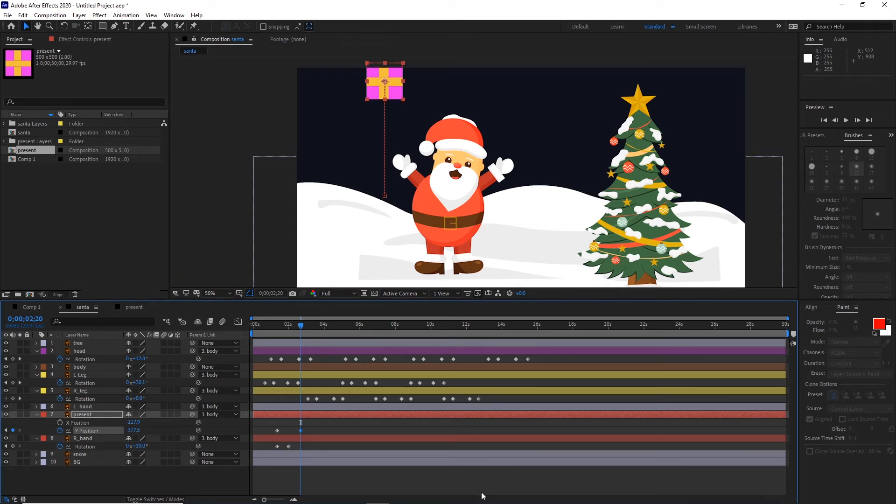
# - At 0;00;04;00, drop the present back down by setting its Y Position to 136.5
pyautogui.press('space')
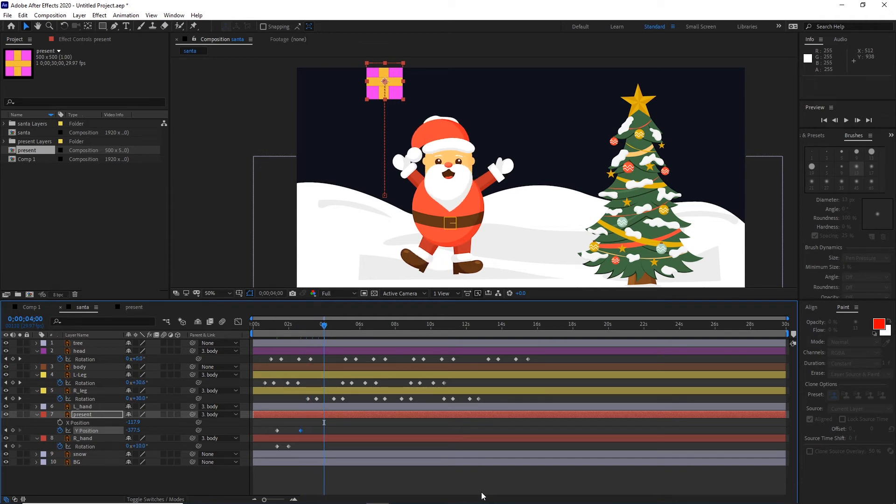
pyautogui.moveTo(133, 423); pyautogui.dragTo(167, 425)
pyautogui.hotkey('ctrl', 'z')
pyautogui.moveTo(133, 430); pyautogui.dragTo(404, 462)
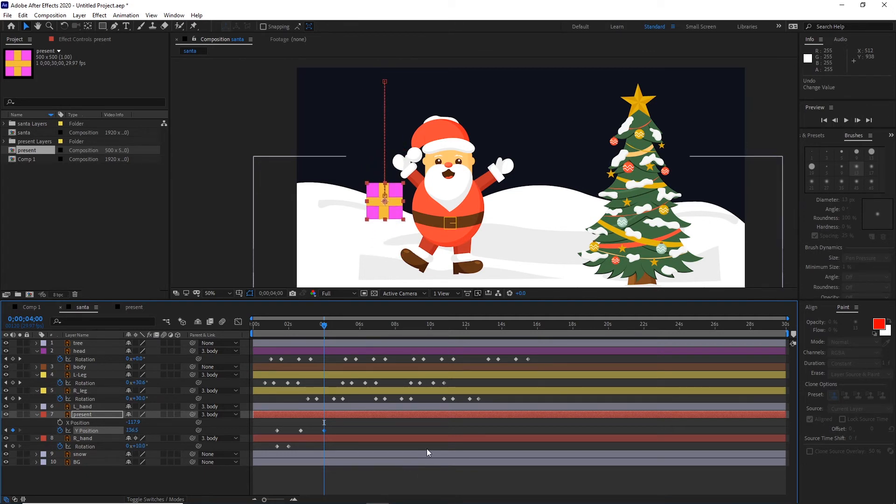
# - Check the present's throw, and apply Easy Ease to its Y Position keyframe at 0;00;02;20
pyautogui.moveTo(324, 328); pyautogui.dragTo(302, 351)
pyautogui.moveTo(311, 353); pyautogui.dragTo(278, 357)
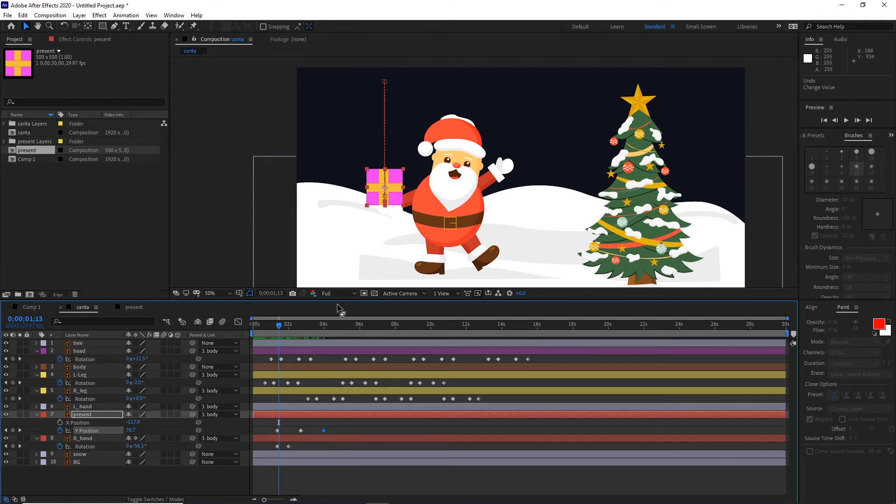
pyautogui.click(302, 429)
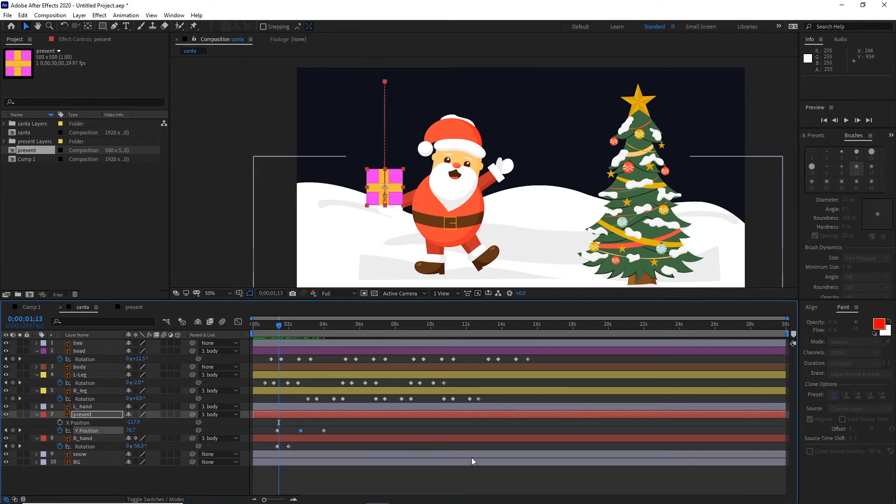
pyautogui.press('F9')
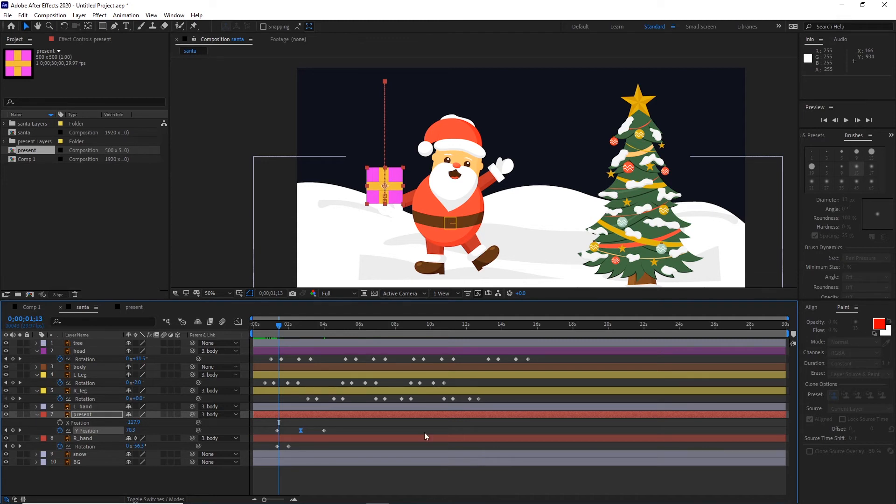
pyautogui.moveTo(287, 331); pyautogui.dragTo(326, 331)
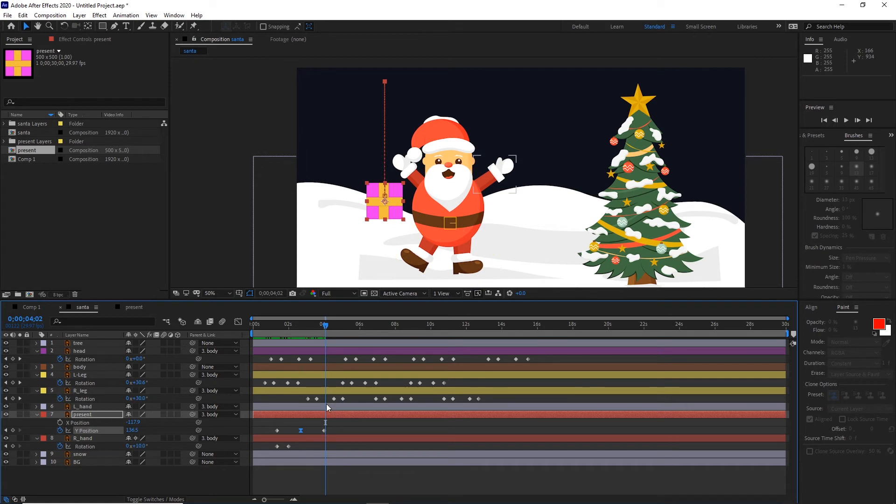
# - Select all the present's Y Position keyframes and display their speed graph in the Graph Editor
pyautogui.click(332, 427)
pyautogui.moveTo(337, 426); pyautogui.dragTo(268, 434)
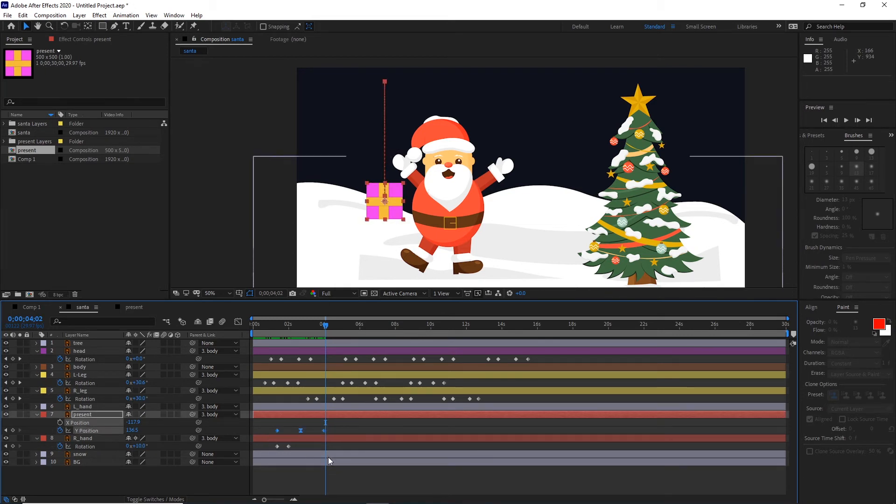
pyautogui.click(239, 321)
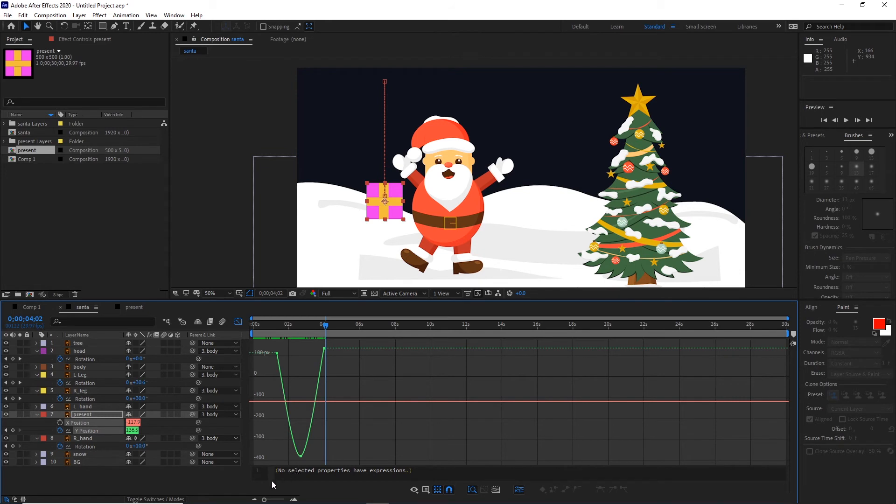
pyautogui.click(293, 500)
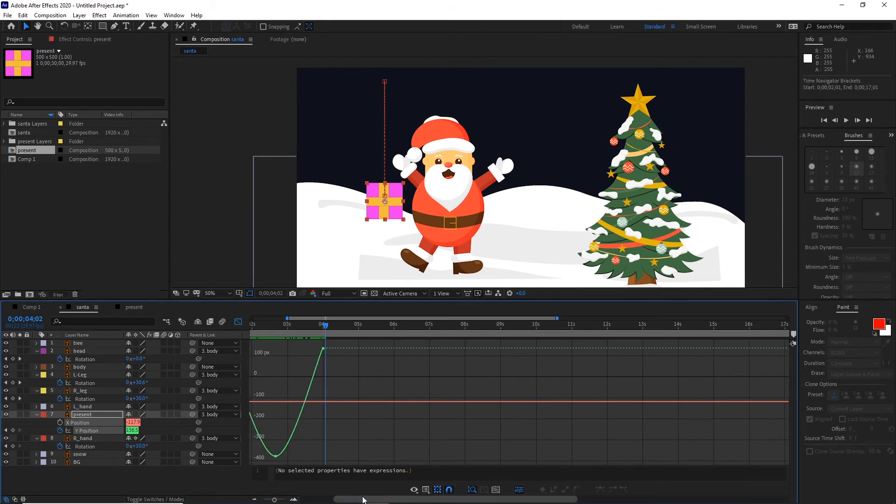
pyautogui.moveTo(386, 501); pyautogui.dragTo(357, 503)
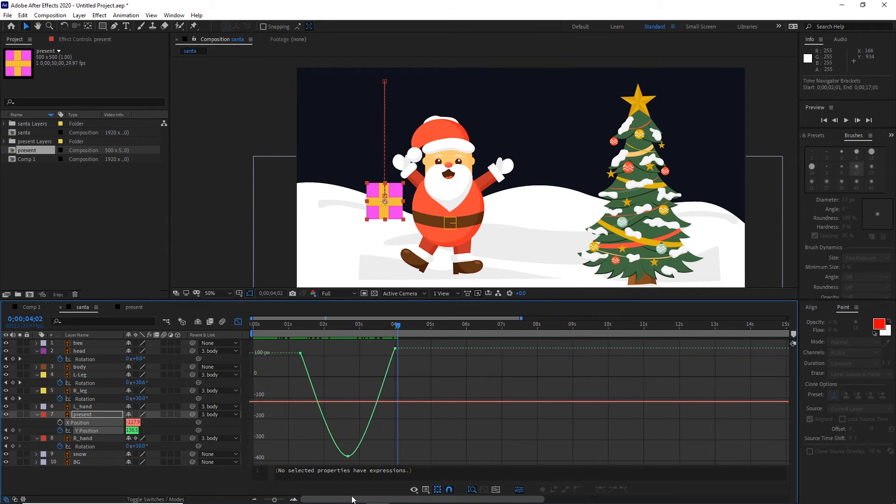
pyautogui.rightClick(345, 374)
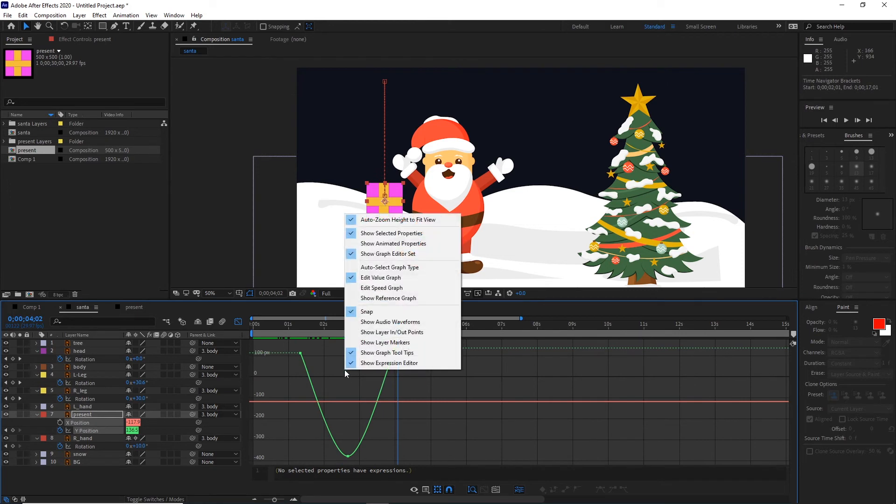
pyautogui.click(379, 288)
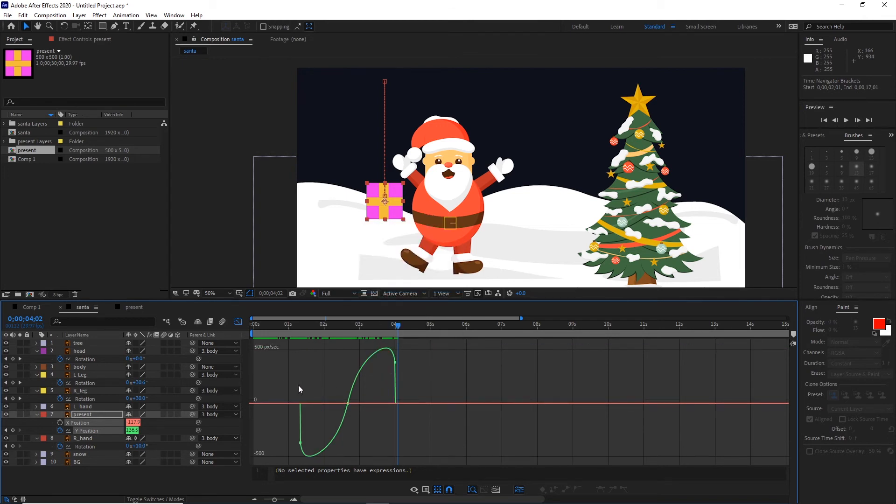
# - Switch the present's Y Position to the value graph and steepen the curve leaving its first keyframe
pyautogui.rightClick(335, 368)
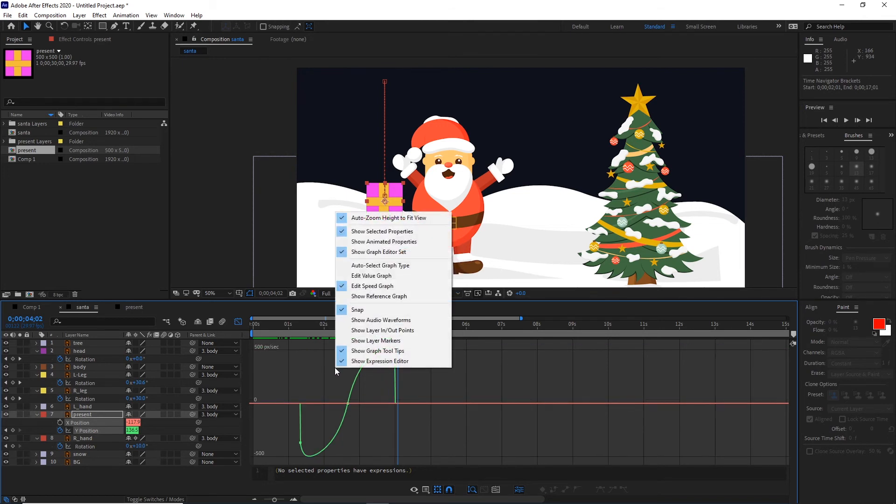
pyautogui.click(362, 276)
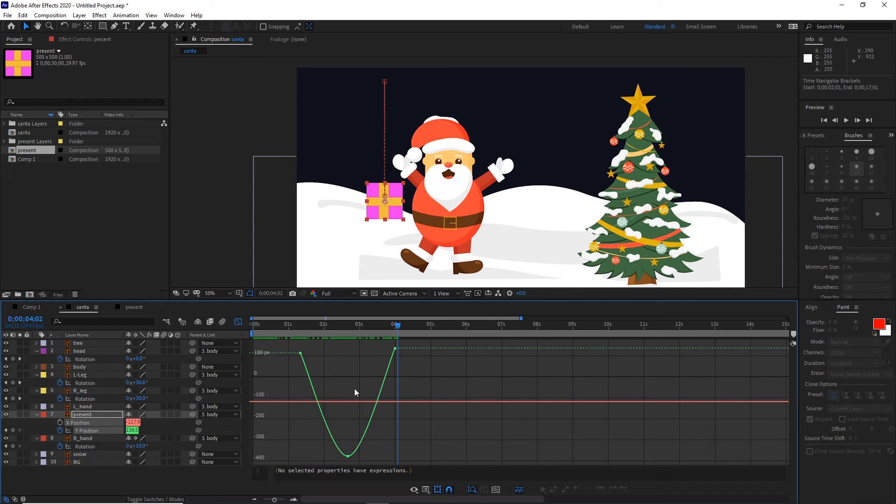
pyautogui.moveTo(330, 369); pyautogui.dragTo(297, 344)
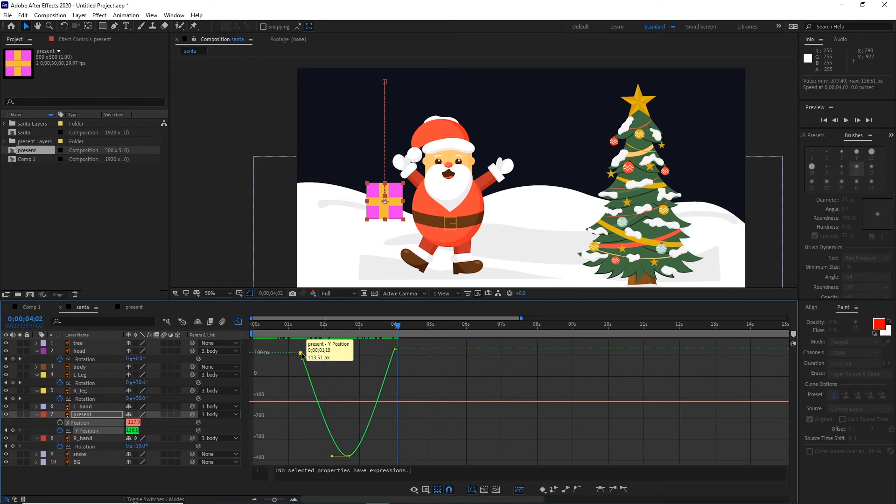
pyautogui.moveTo(301, 358)
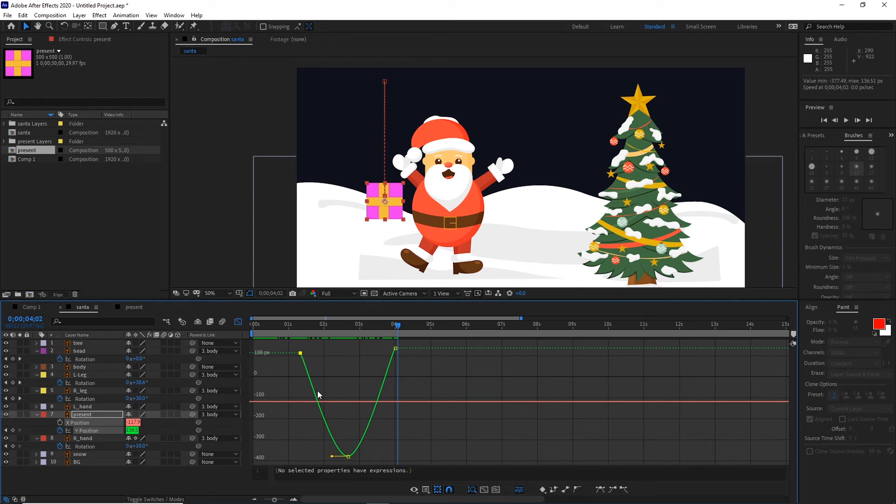
pyautogui.click(300, 352)
pyautogui.moveTo(316, 354); pyautogui.dragTo(300, 374)
# - Apply Easy Ease to the present's last Y Position keyframe and steepen the curve arriving at it
pyautogui.click(407, 363)
pyautogui.moveTo(408, 361); pyautogui.dragTo(387, 343)
pyautogui.press('F9')
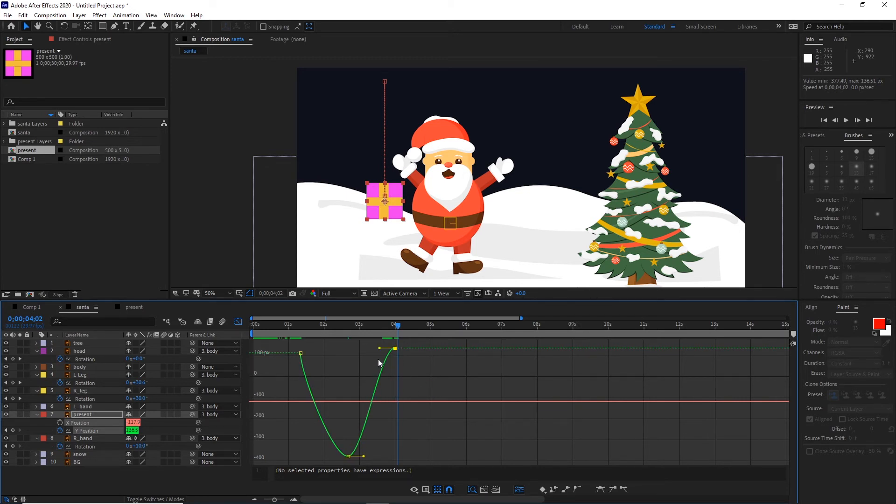
pyautogui.moveTo(381, 353); pyautogui.dragTo(392, 367)
# - Lengthen the handles of the present's peak Y Position keyframe to soften the turn, and leave the Graph Editor
pyautogui.moveTo(358, 427); pyautogui.dragTo(340, 462)
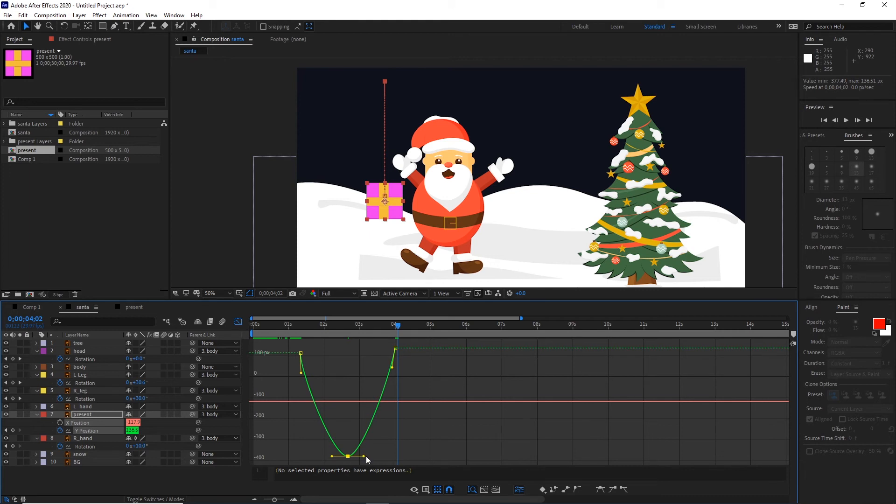
pyautogui.moveTo(363, 457); pyautogui.dragTo(328, 456)
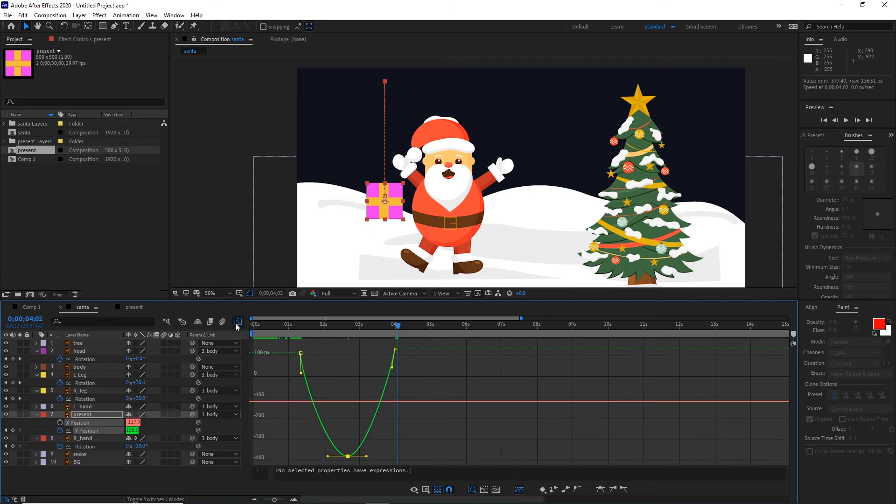
pyautogui.click(238, 323)
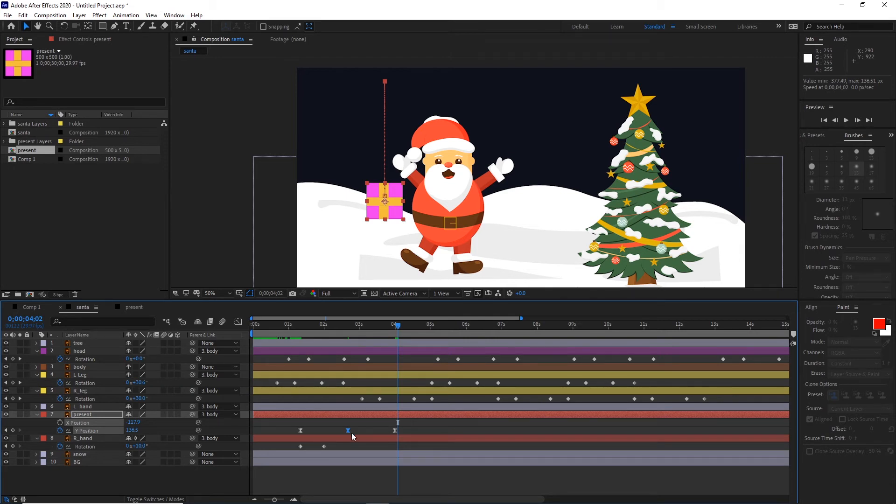
# - Apply Easy Ease to the R_hand Rotation keyframe at 0;00;02;00 and check the arm's throw
pyautogui.moveTo(397, 326); pyautogui.dragTo(300, 354)
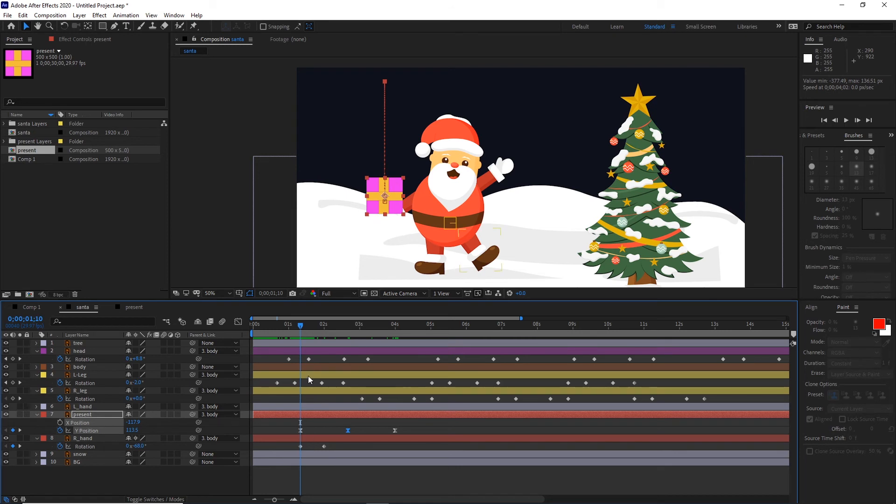
pyautogui.click(323, 446)
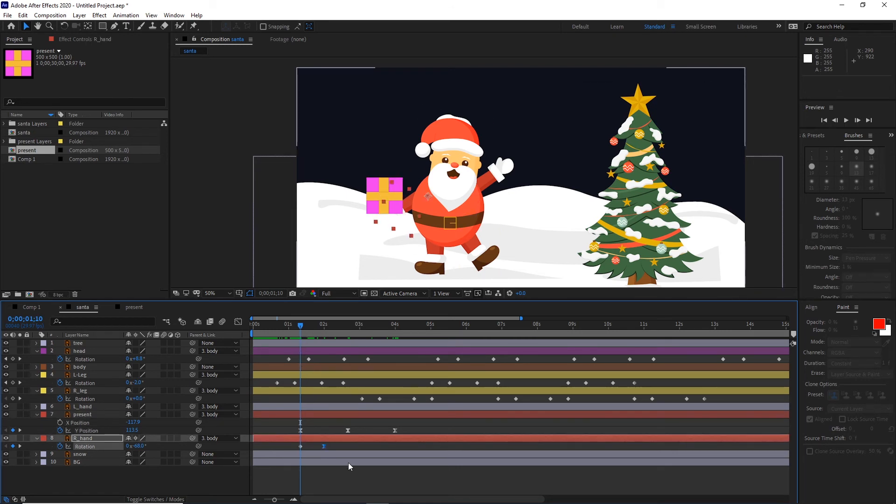
pyautogui.click(304, 326)
pyautogui.moveTo(304, 325); pyautogui.dragTo(326, 326)
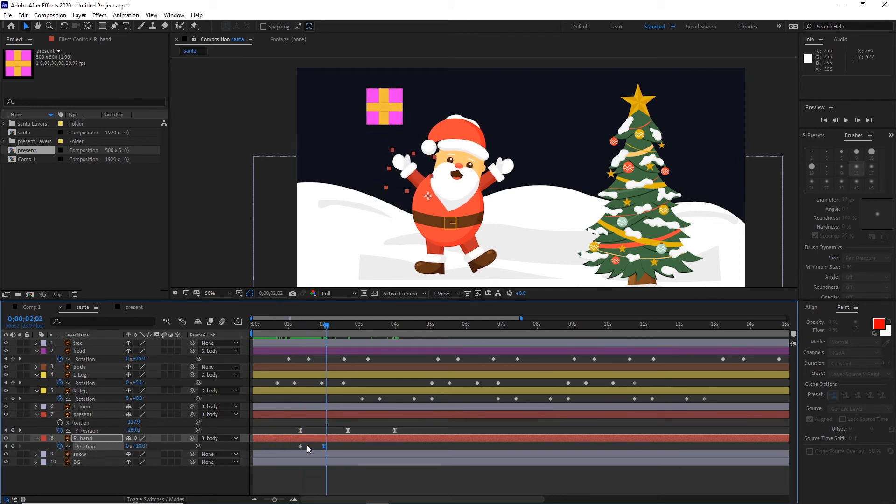
# - In the Graph Editor, apply Easy Ease to the first R_hand Rotation keyframe and steepen the curve leaving it
pyautogui.moveTo(334, 446); pyautogui.dragTo(293, 449)
pyautogui.click(238, 322)
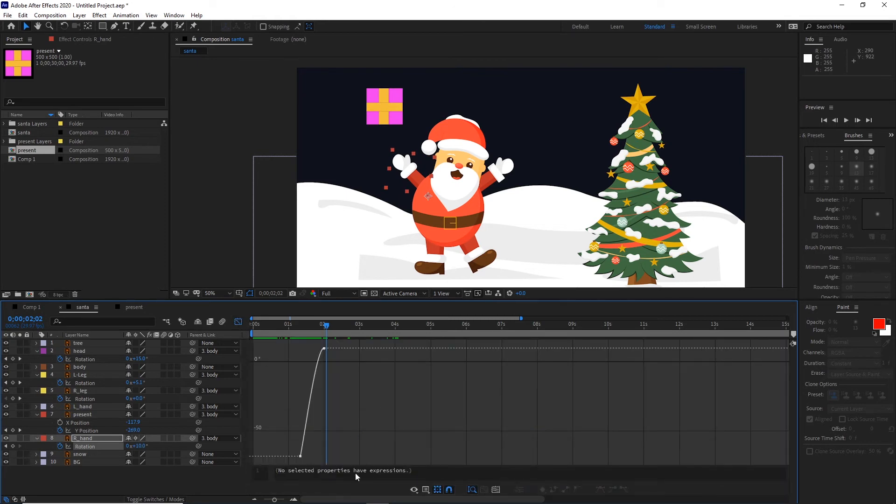
pyautogui.click(293, 499)
pyautogui.click(294, 499)
pyautogui.click(294, 499)
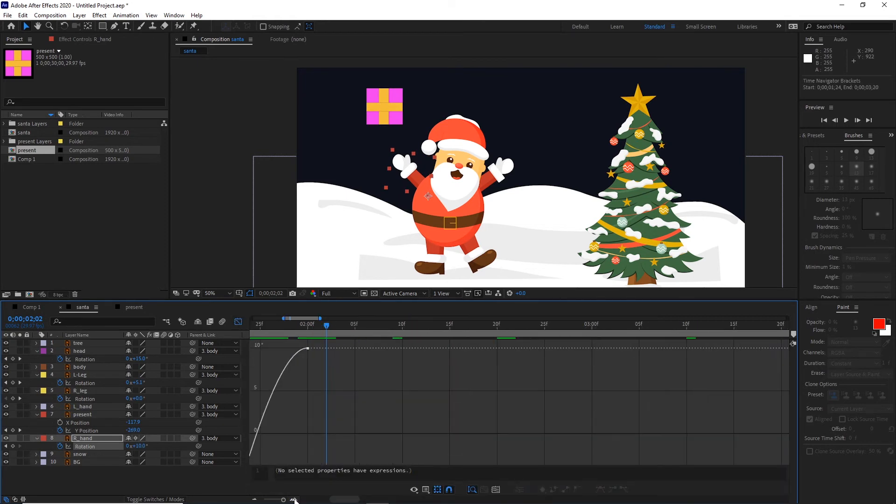
pyautogui.moveTo(351, 499); pyautogui.dragTo(340, 499)
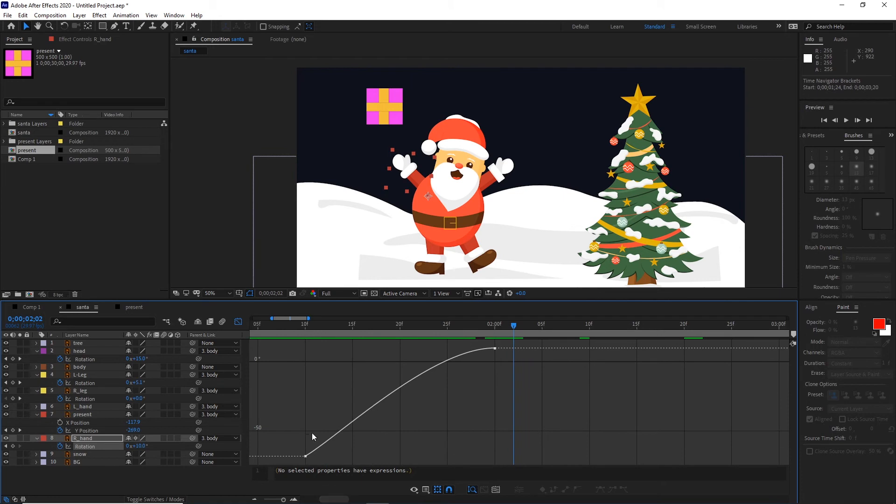
pyautogui.moveTo(301, 462); pyautogui.dragTo(300, 463)
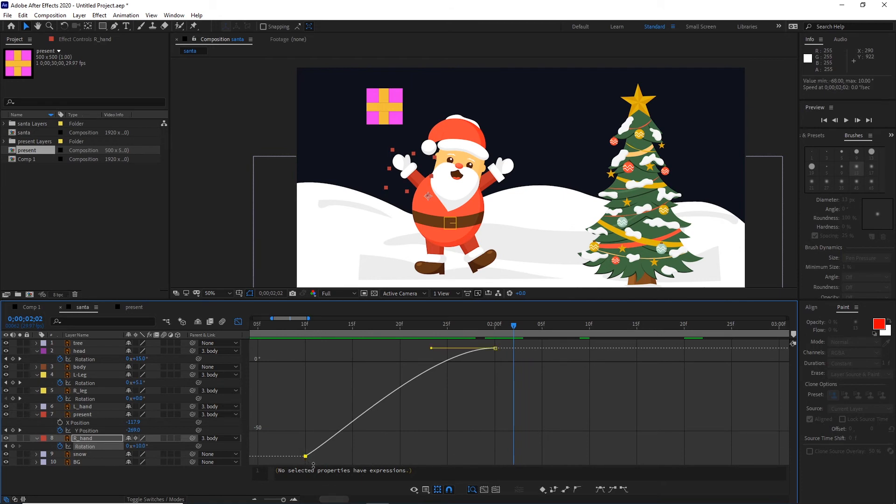
pyautogui.press('F9')
pyautogui.moveTo(369, 457); pyautogui.dragTo(327, 414)
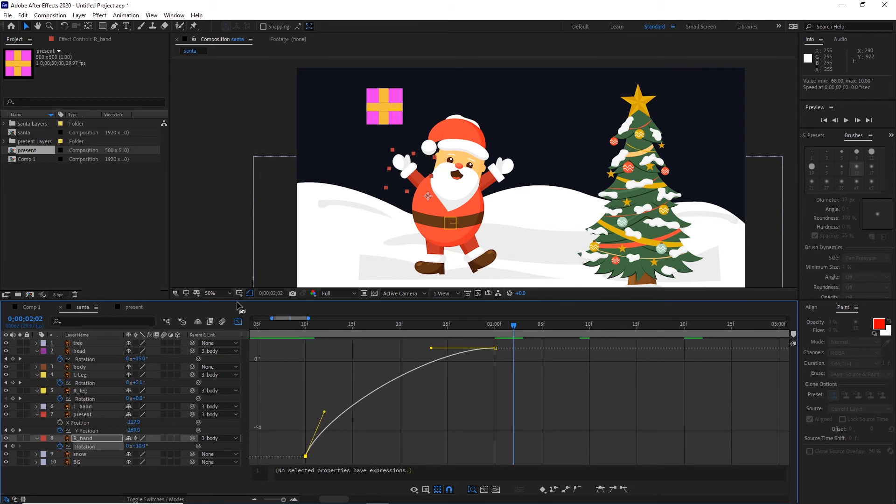
pyautogui.click(238, 321)
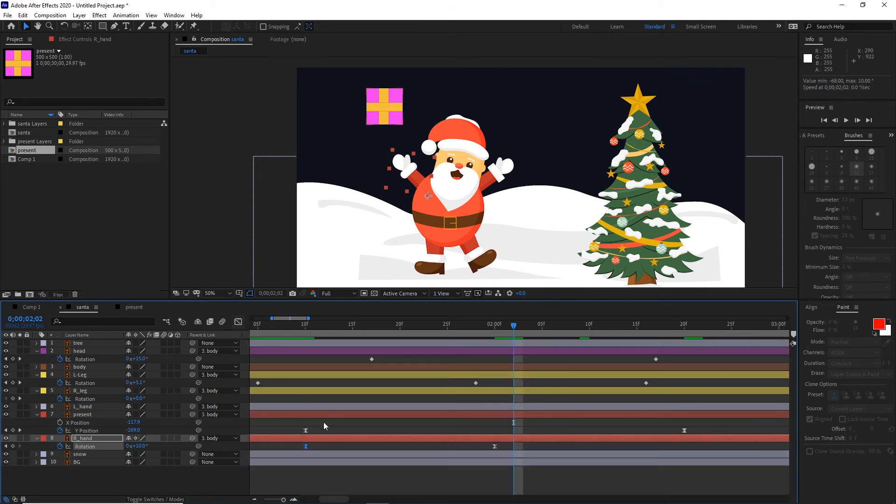
# - Add an R_hand Rotation keyframe at 0;00;03;13 to hold the raised arm pose
pyautogui.click(254, 500)
pyautogui.click(255, 499)
pyautogui.moveTo(439, 327); pyautogui.dragTo(560, 369)
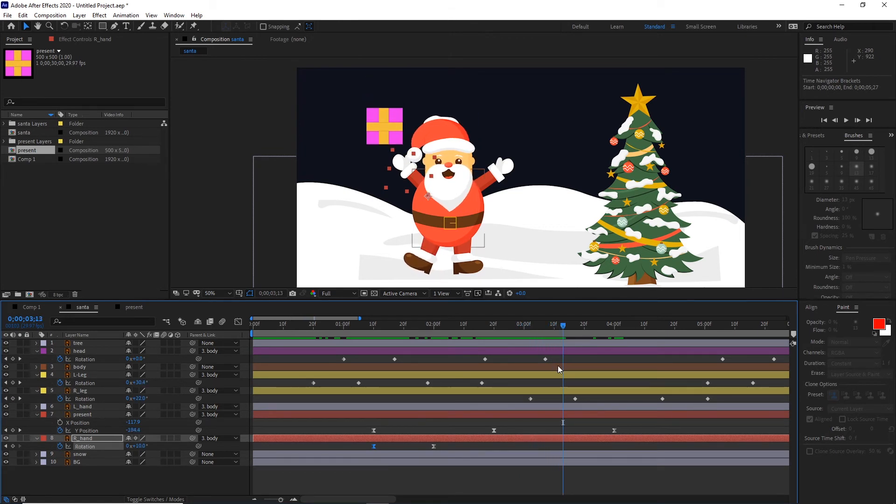
pyautogui.click(14, 446)
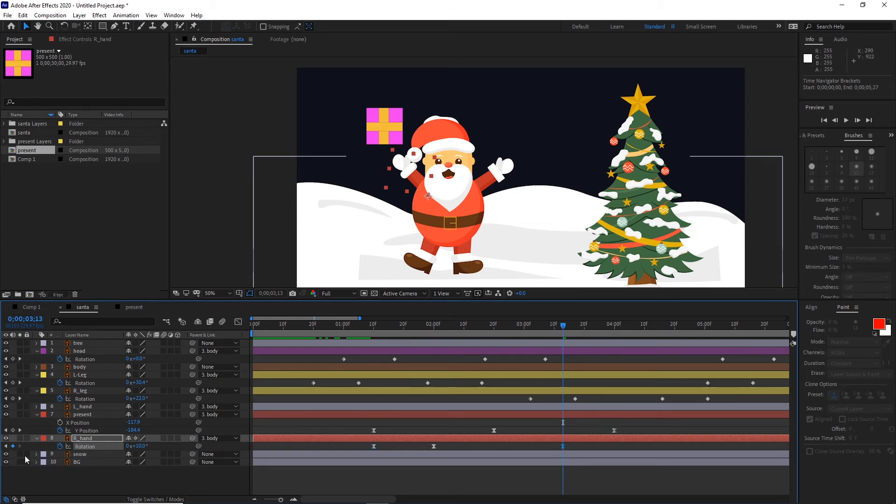
# - At 0;00;04;03, lower Santa's right arm to catch the present by setting the R_hand Rotation to -79°
pyautogui.hotkey('shift', 'pagedown')
pyautogui.hotkey('shift', 'pagedown')
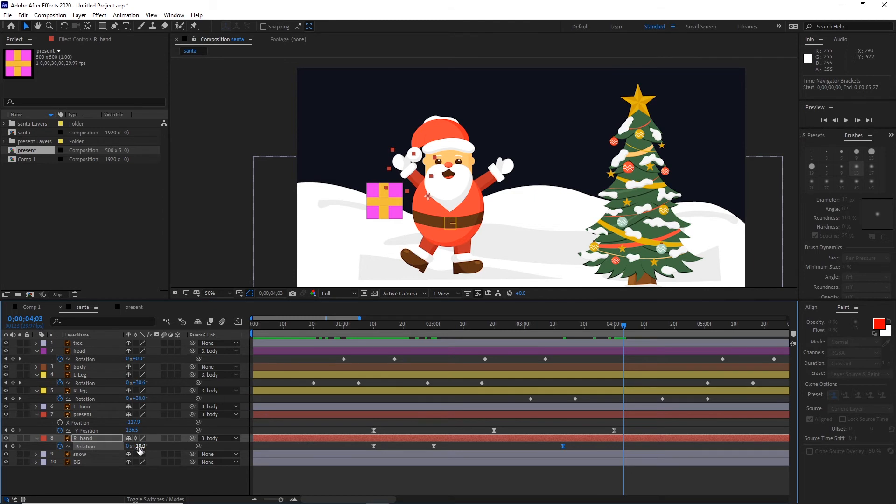
pyautogui.click(140, 446)
pyautogui.write('10')
pyautogui.click(98, 481)
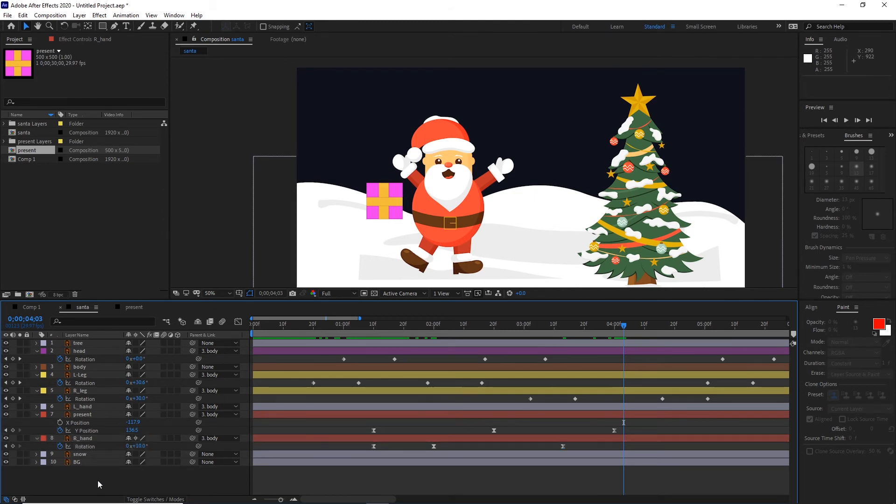
pyautogui.moveTo(139, 447); pyautogui.dragTo(106, 455)
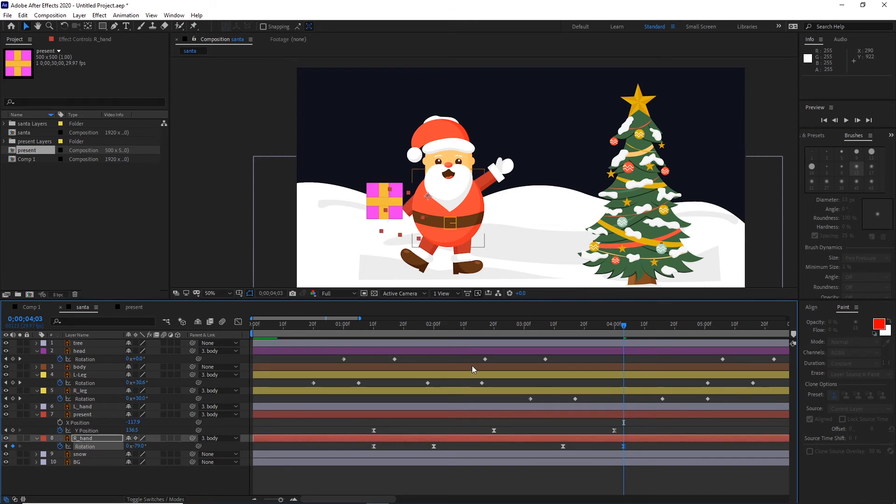
# - Check the catch and try linear interpolation on the last two R_hand Rotation keyframes
pyautogui.moveTo(624, 332); pyautogui.dragTo(596, 337)
pyautogui.moveTo(553, 349); pyautogui.dragTo(617, 352)
pyautogui.click(640, 446)
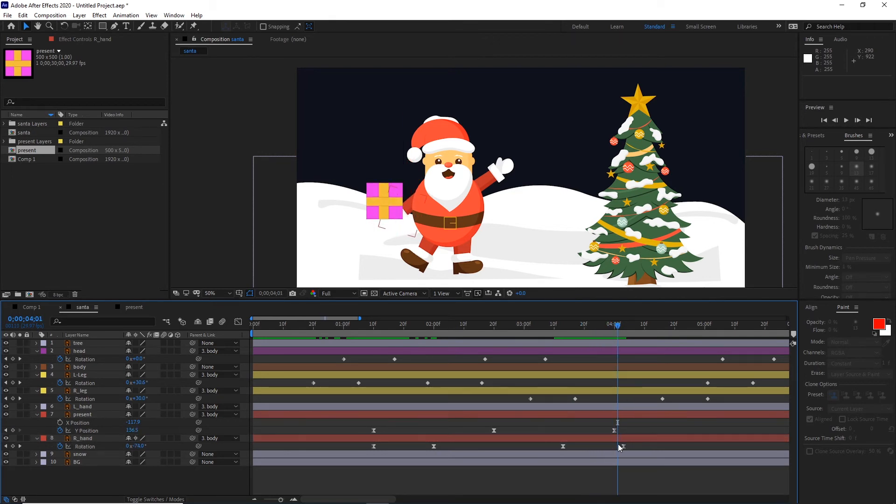
pyautogui.moveTo(640, 454); pyautogui.dragTo(545, 443)
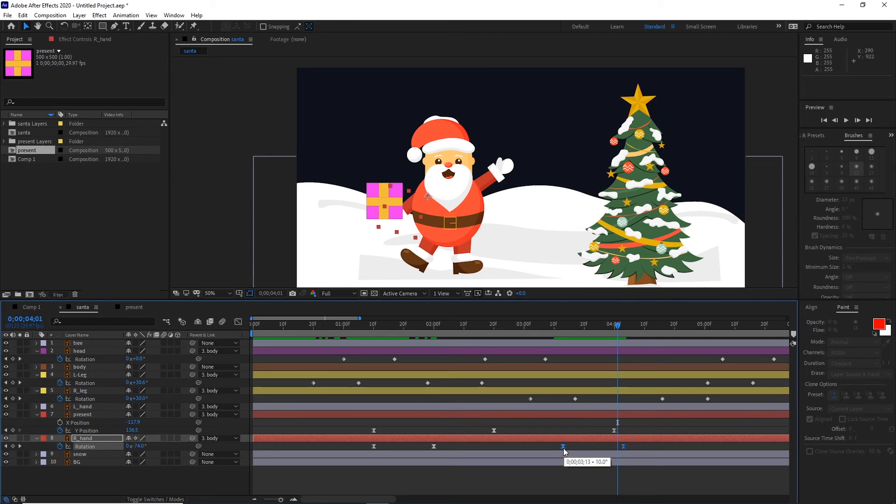
pyautogui.keyDown('ctrl'); pyautogui.click(564, 446); pyautogui.keyUp('ctrl')
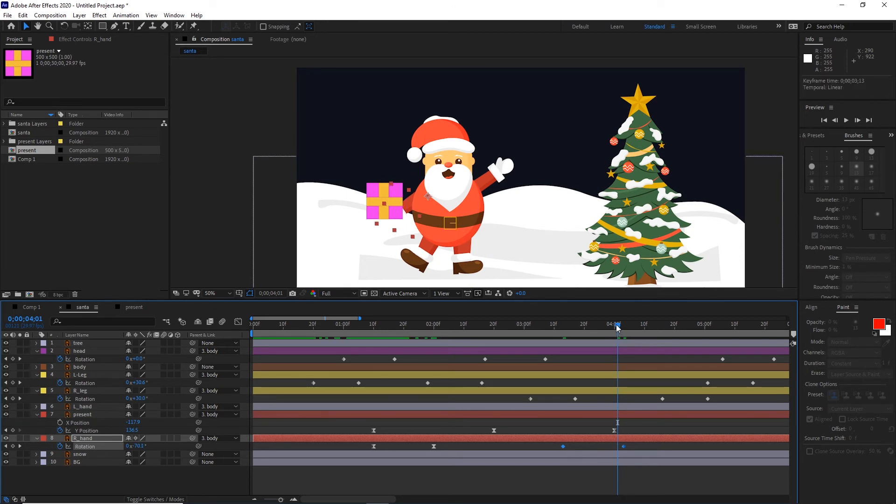
pyautogui.moveTo(616, 328); pyautogui.dragTo(618, 353)
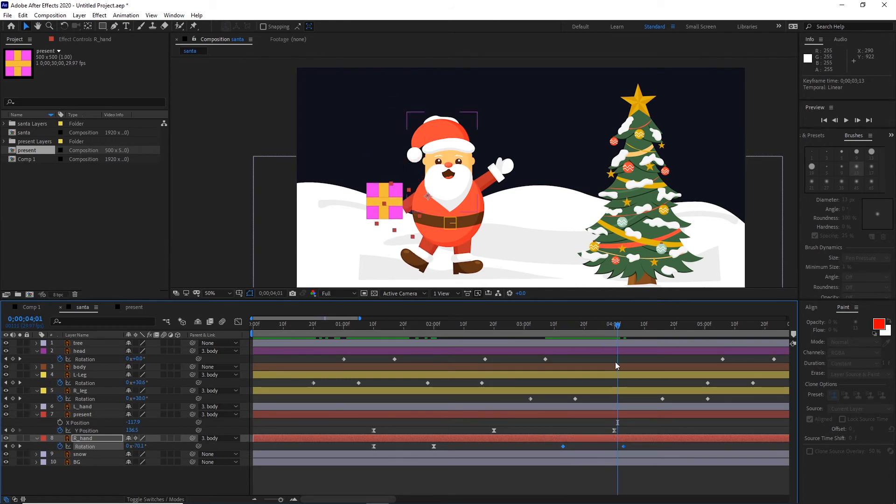
# - Apply Easy Ease to the R_hand Rotation keyframes at 0;00;03;13 and 0;00;04;03, and preview the catch
pyautogui.moveTo(573, 445); pyautogui.dragTo(560, 451)
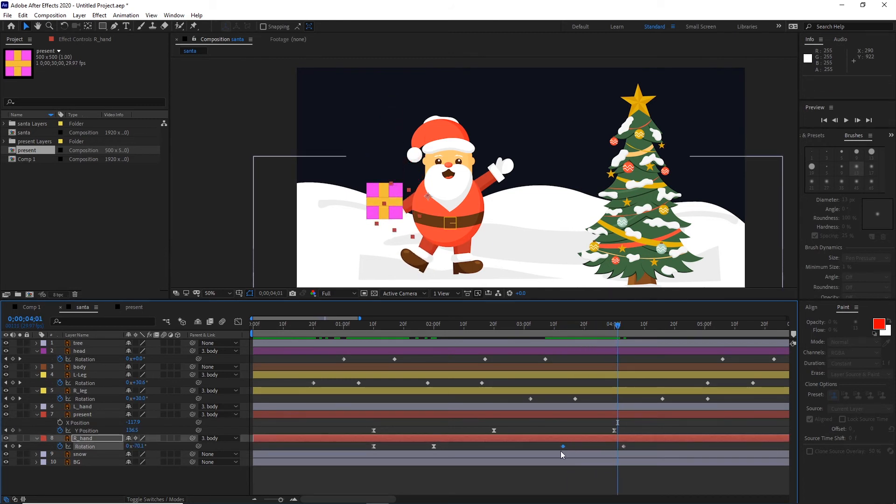
pyautogui.press('F9')
pyautogui.moveTo(629, 332); pyautogui.dragTo(630, 352)
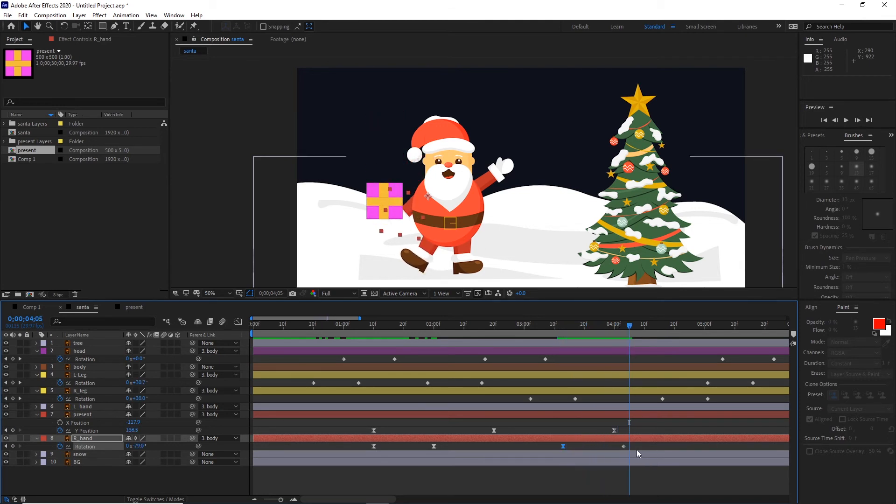
pyautogui.moveTo(617, 444); pyautogui.dragTo(631, 456)
pyautogui.press('space')
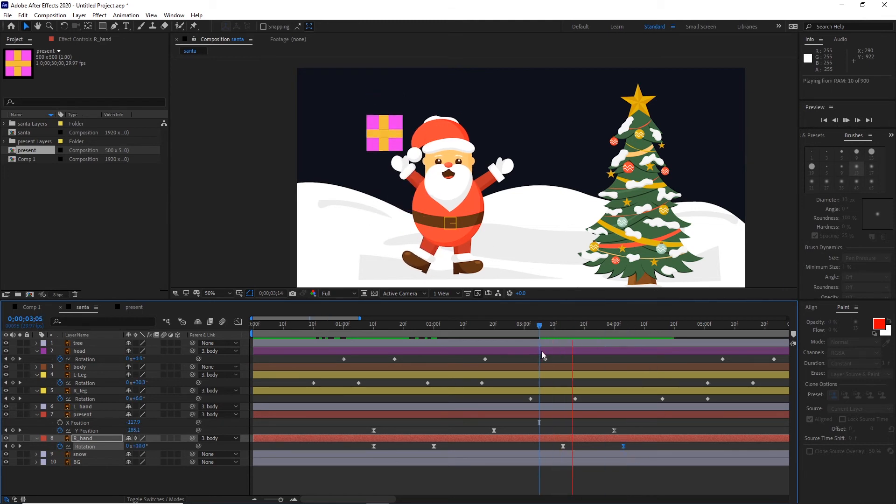
pyautogui.click(674, 325)
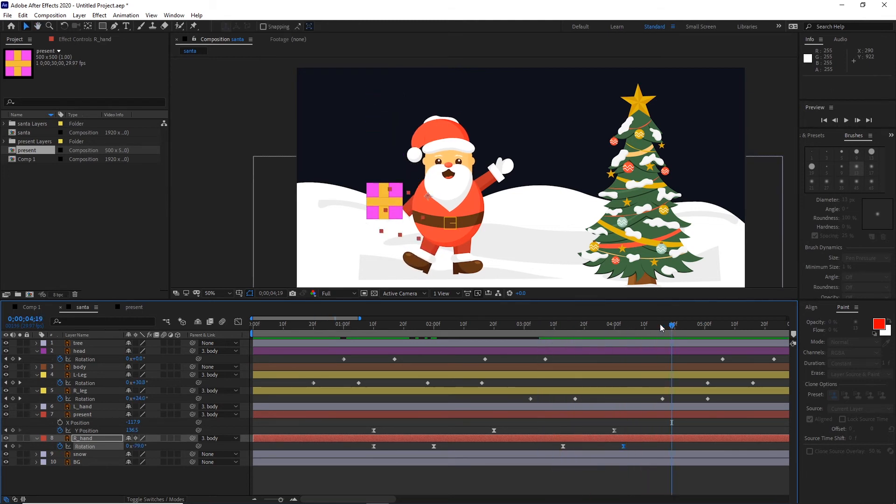
pyautogui.moveTo(660, 325); pyautogui.dragTo(550, 346)
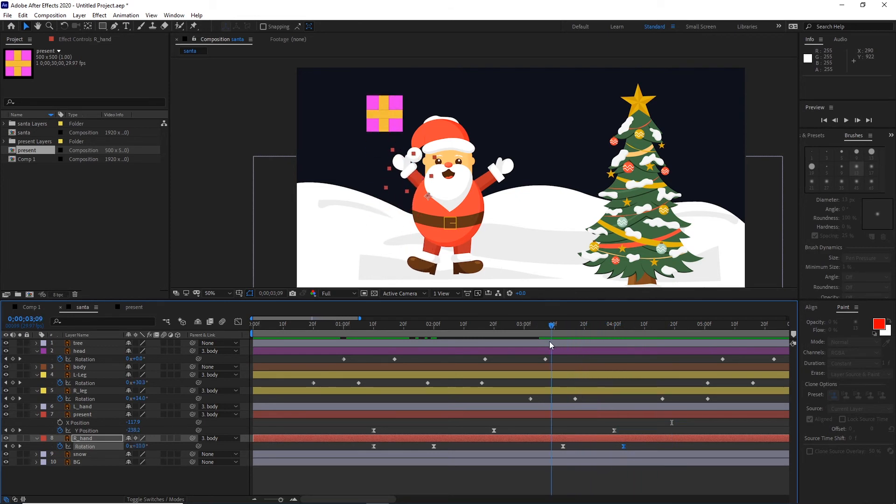
# - Copy the present's three Y Position keyframes and paste them at 0;00;05;14 to repeat the throw
pyautogui.press(',')
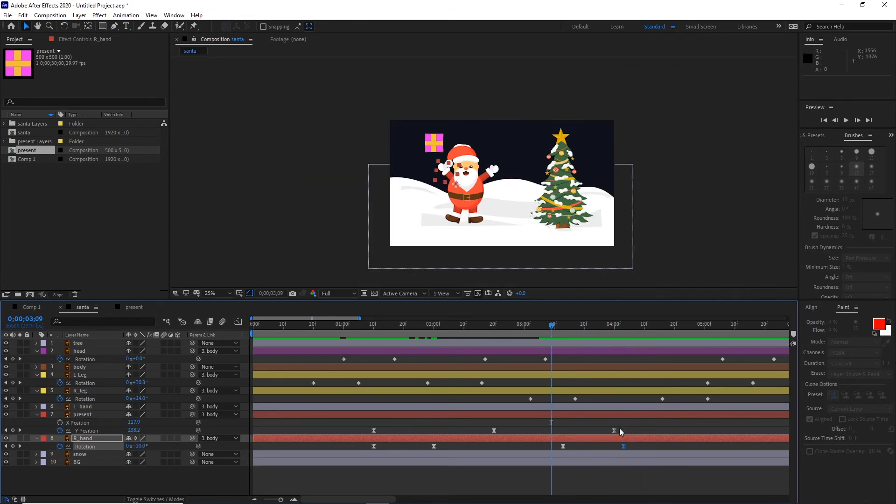
pyautogui.moveTo(281, 499); pyautogui.dragTo(276, 501)
pyautogui.click(433, 432)
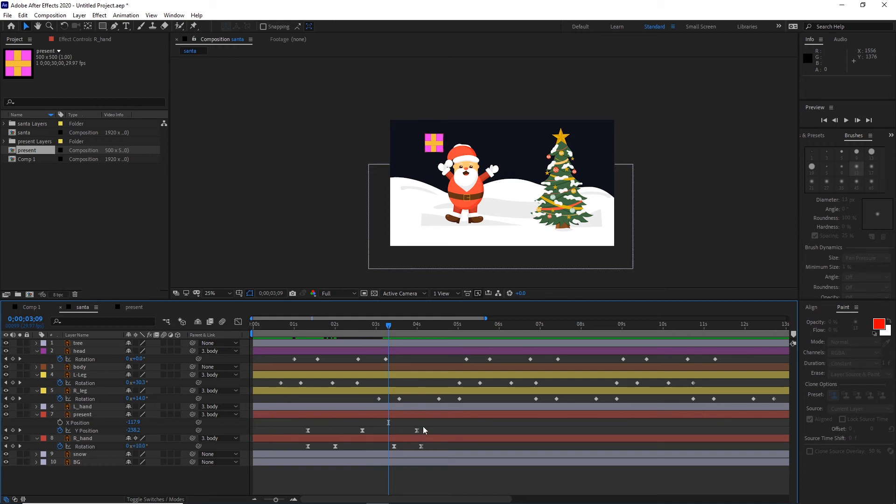
pyautogui.moveTo(391, 328); pyautogui.dragTo(477, 329)
pyautogui.moveTo(429, 431); pyautogui.dragTo(301, 436)
pyautogui.hotkey('ctrl', 'c')
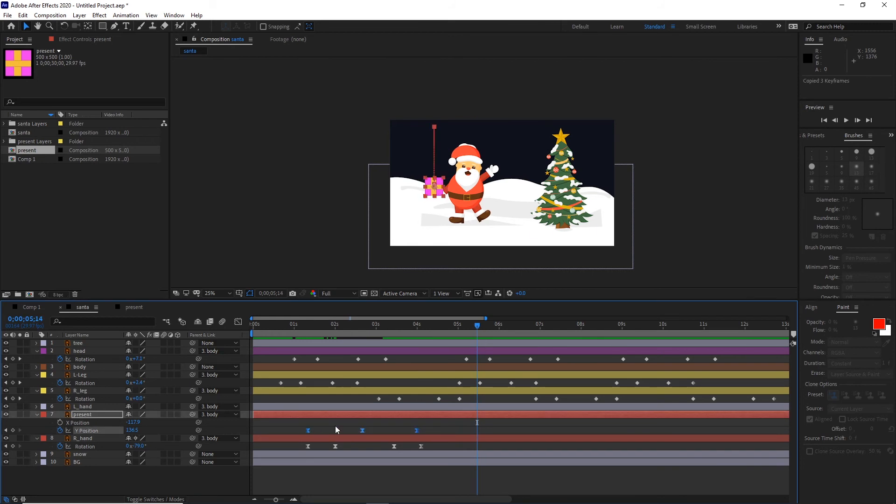
pyautogui.hotkey('ctrl', 'v')
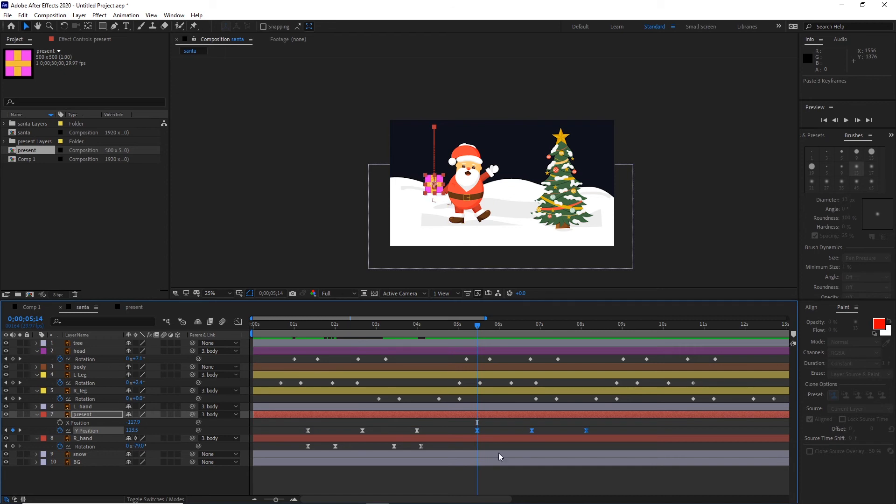
# - Copy the four R_hand Rotation keyframes, paste them at 0;00;05;14, and preview the repeated throw
pyautogui.moveTo(433, 447); pyautogui.dragTo(303, 451)
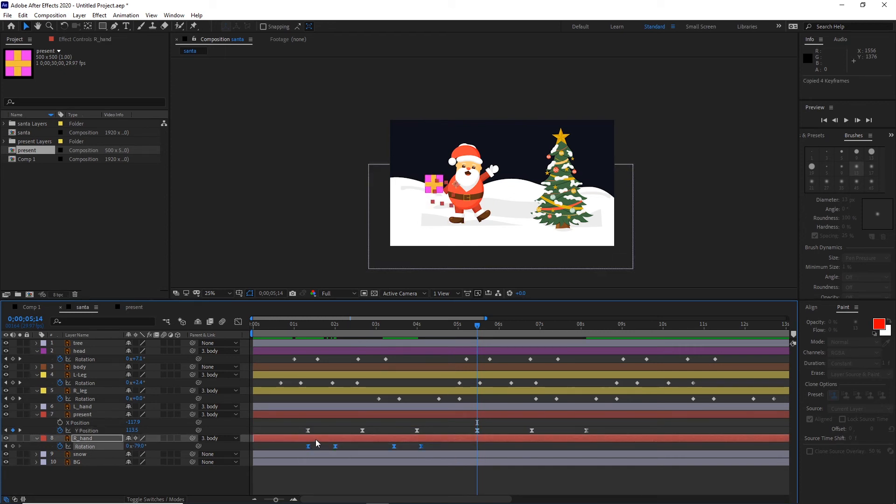
pyautogui.hotkey('ctrl', 'v')
pyautogui.moveTo(477, 326); pyautogui.dragTo(300, 364)
pyautogui.press('space')
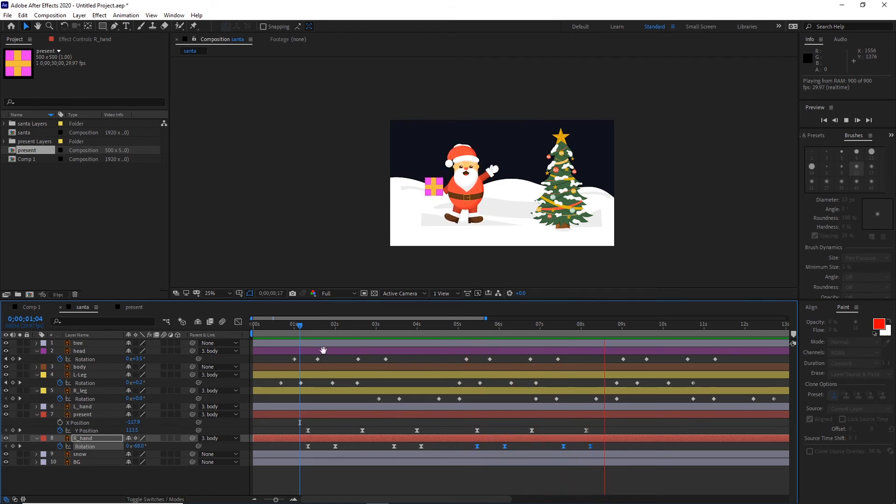
pyautogui.moveTo(617, 334); pyautogui.dragTo(547, 334)
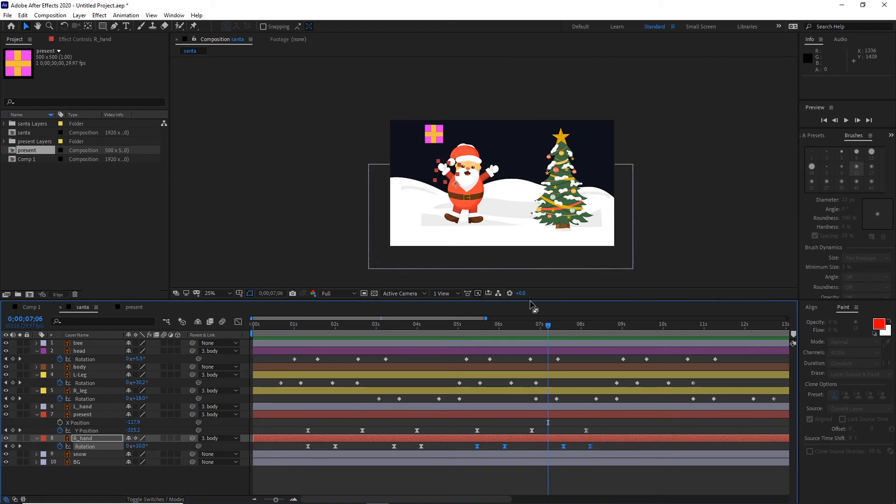
pyautogui.moveTo(530, 300); pyautogui.dragTo(531, 311)
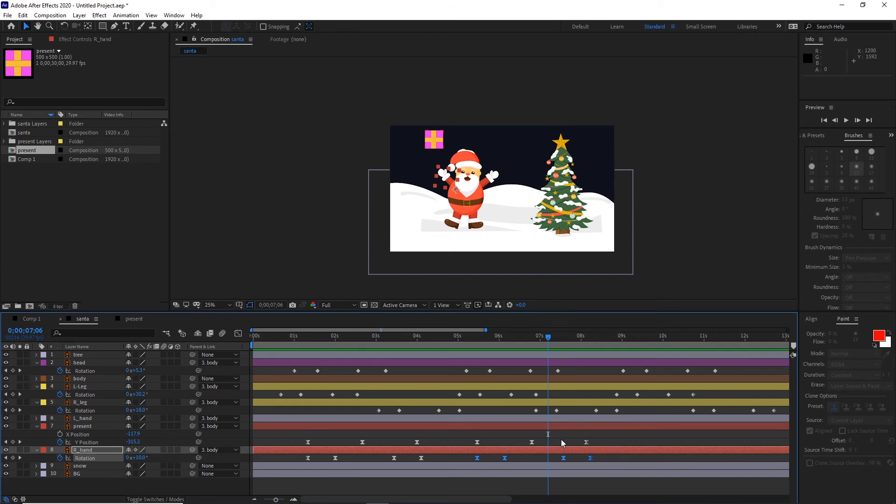
# - Delete the second throw's keyframes from the present's Y Position and R_hand Rotation, and preview the first throw
pyautogui.click(432, 442)
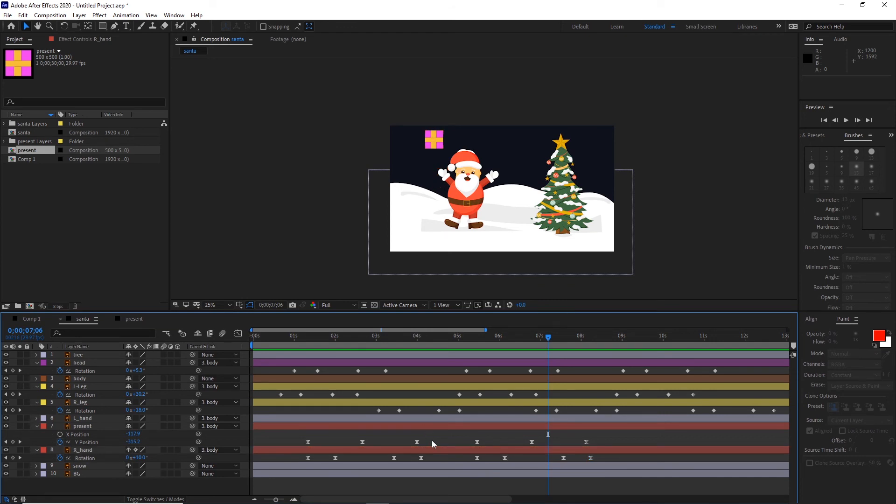
pyautogui.moveTo(601, 443); pyautogui.dragTo(463, 467)
pyautogui.press('Delete')
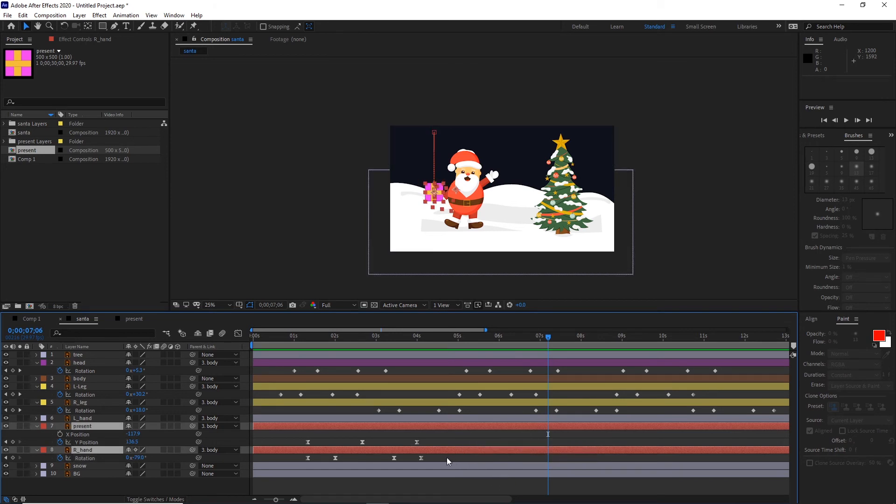
pyautogui.click(443, 441)
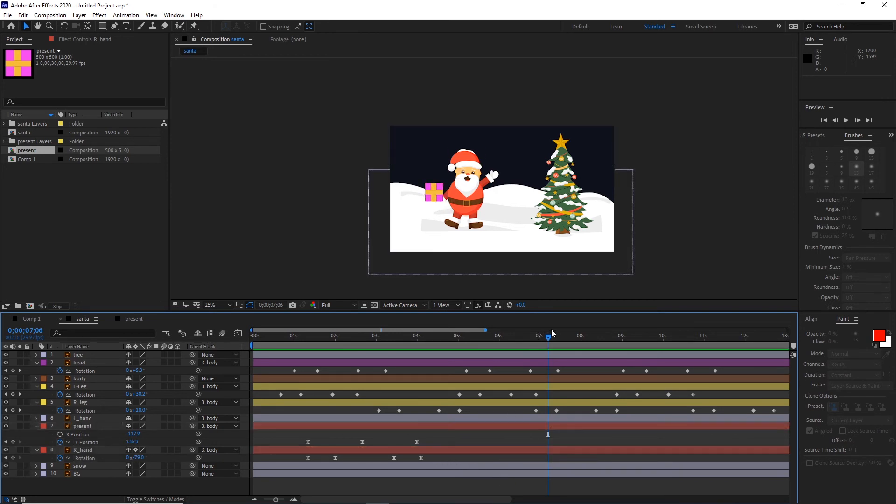
pyautogui.moveTo(549, 336); pyautogui.dragTo(296, 383)
pyautogui.press('space')
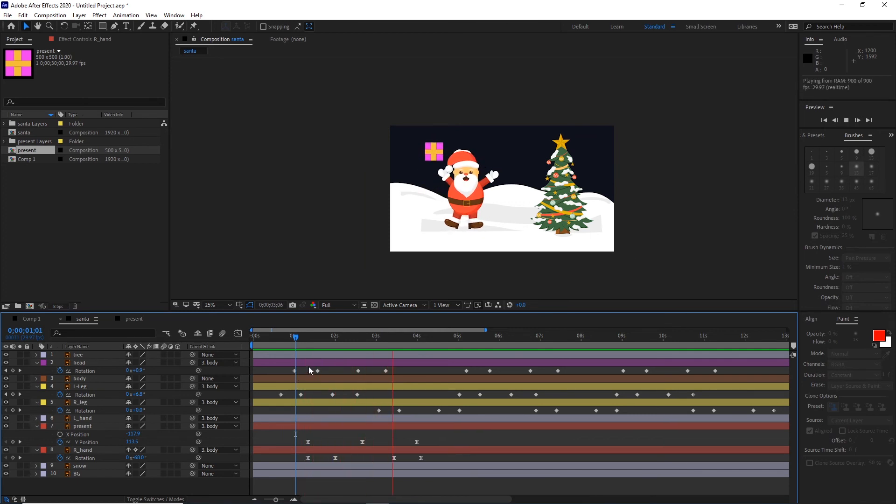
pyautogui.click(442, 448)
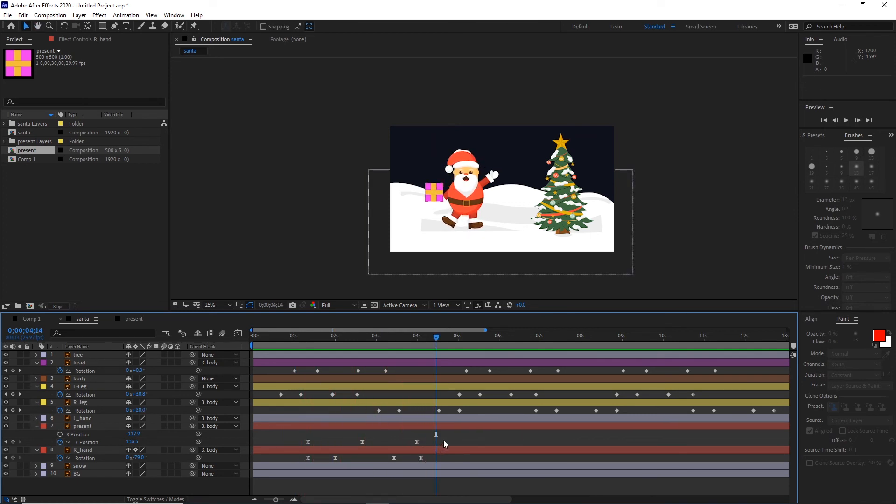
# - Proportionally compress the present's Y Position and R_hand Rotation keyframes to end just past 3.5 seconds, and preview the faster throw
pyautogui.moveTo(444, 443); pyautogui.dragTo(302, 466)
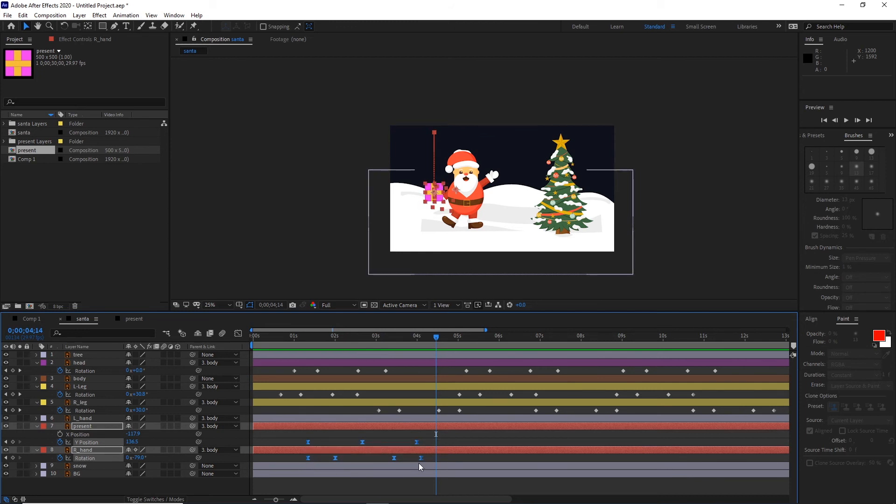
pyautogui.moveTo(423, 457)
pyautogui.mouseDown()
pyautogui.moveTo(407, 458)
pyautogui.moveTo(421, 459)
pyautogui.mouseUp()
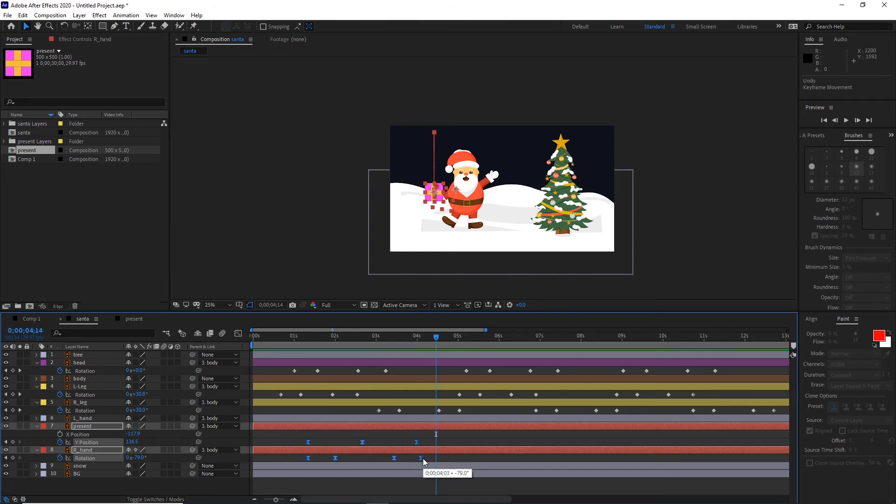
pyautogui.moveTo(422, 458); pyautogui.dragTo(401, 462)
pyautogui.moveTo(436, 337); pyautogui.dragTo(304, 361)
pyautogui.press('space')
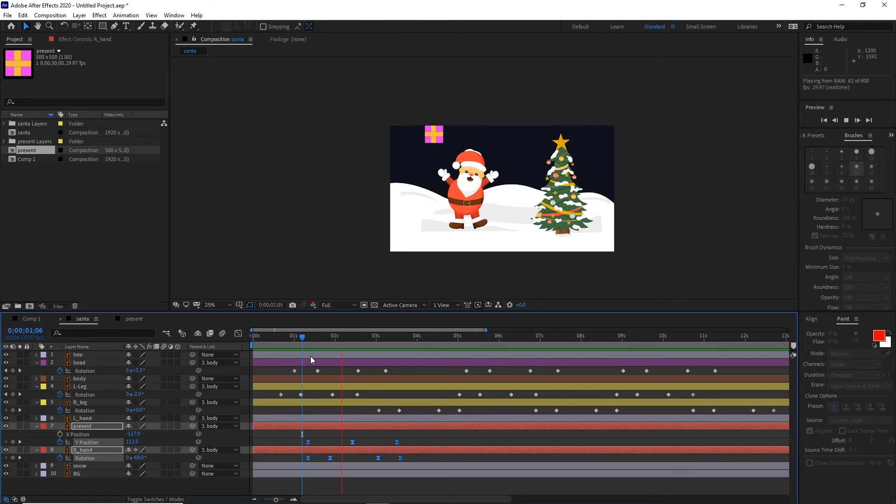
pyautogui.press('space')
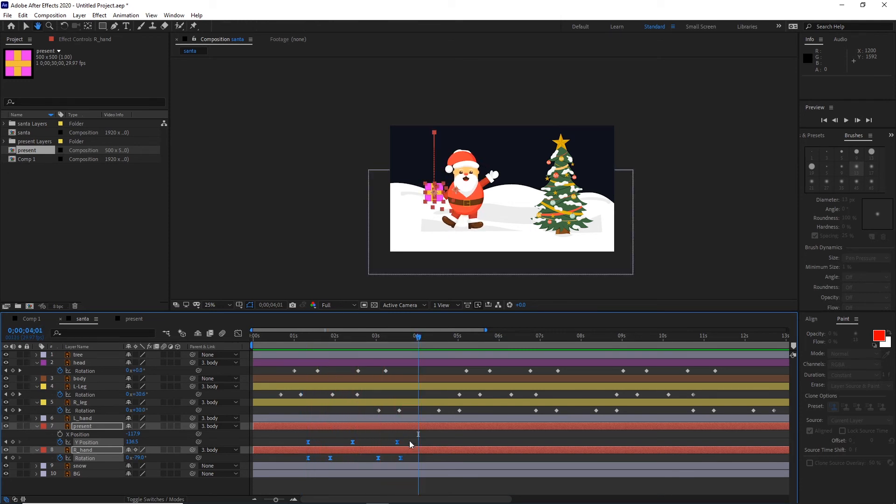
# - Copy the present's three Y Position keyframes and the four R_hand Rotation keyframes, pasting each set at 0;00;04;20
pyautogui.moveTo(424, 443); pyautogui.dragTo(298, 448)
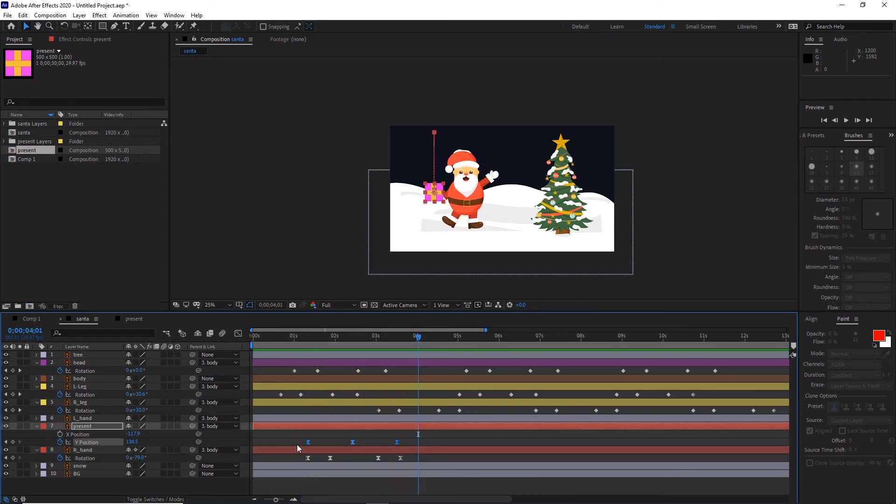
pyautogui.hotkey('ctrl', 'c')
pyautogui.moveTo(418, 337); pyautogui.dragTo(444, 337)
pyautogui.hotkey('ctrl', 'v')
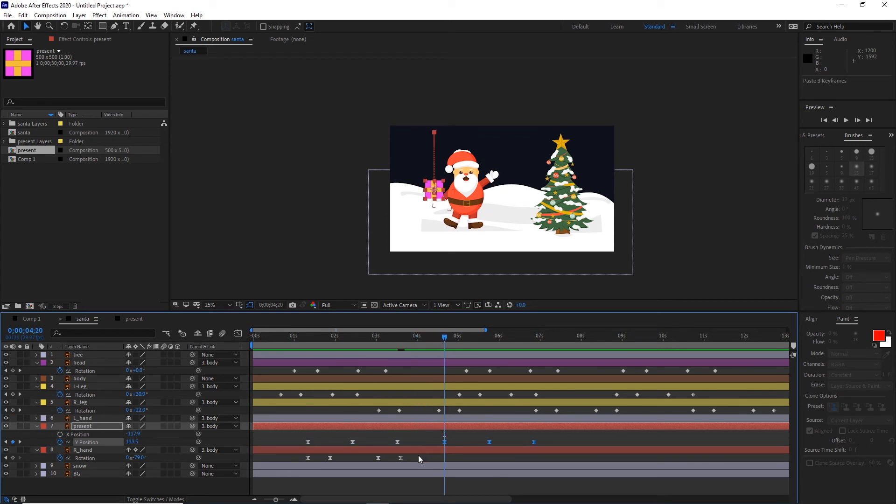
pyautogui.moveTo(416, 457); pyautogui.dragTo(299, 461)
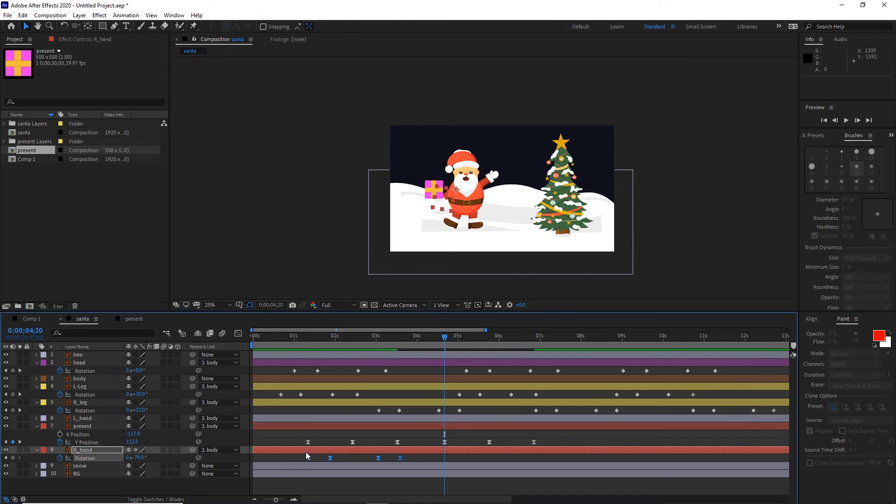
pyautogui.hotkey('ctrl', 'c')
pyautogui.hotkey('ctrl', 'v')
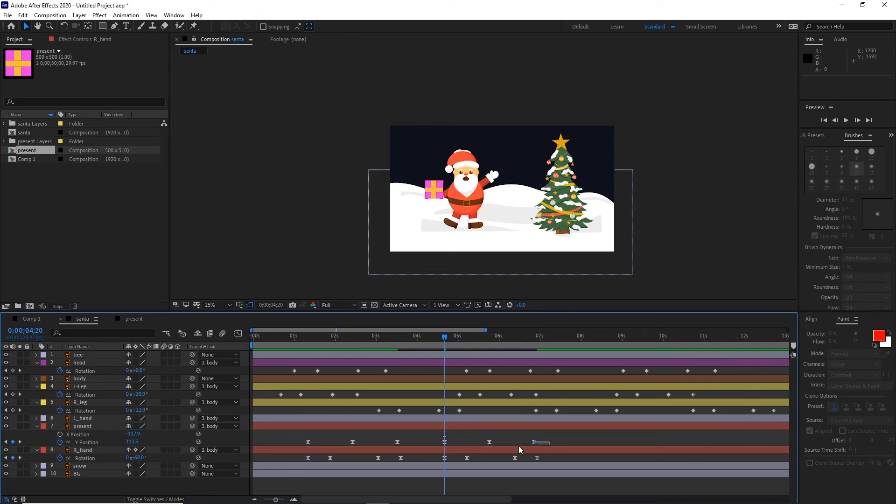
# - Duplicate both throws at 0;00;07;28 by copying and pasting the present's six Y Position keyframes and the eight R_hand Rotation keyframes
pyautogui.moveTo(550, 432); pyautogui.dragTo(296, 449)
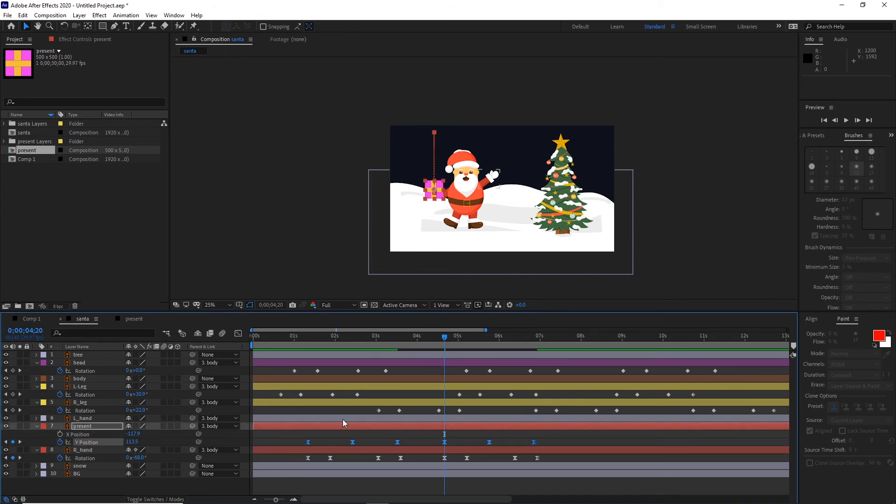
pyautogui.hotkey('ctrl', 'c')
pyautogui.moveTo(444, 336); pyautogui.dragTo(575, 357)
pyautogui.hotkey('ctrl', 'v')
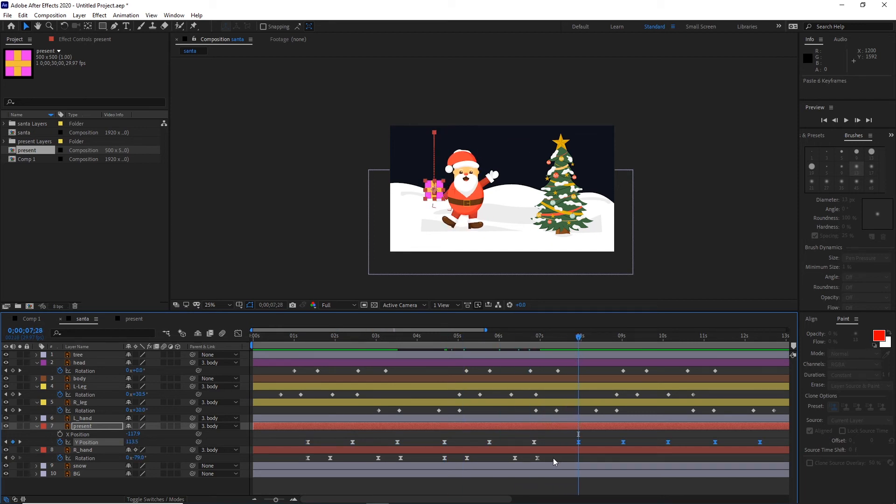
pyautogui.moveTo(555, 457); pyautogui.dragTo(308, 458)
pyautogui.hotkey('ctrl', 'c')
pyautogui.hotkey('ctrl', 'v')
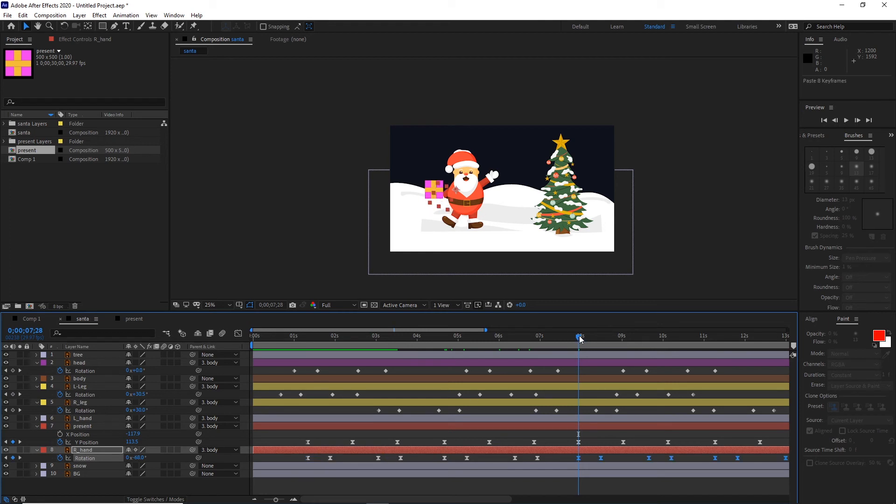
pyautogui.moveTo(579, 336); pyautogui.dragTo(300, 376)
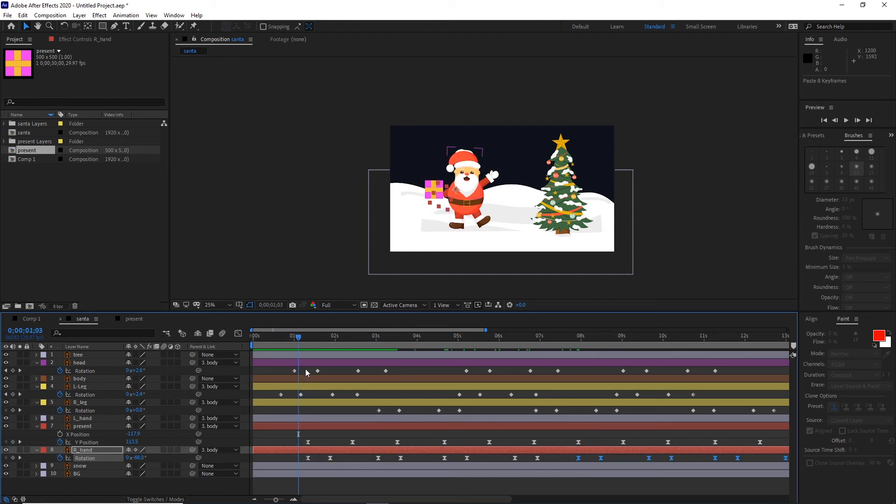
# - At the start of the timeline, lower Santa's waving arm by setting the L_hand Rotation to 19°
pyautogui.click(495, 179)
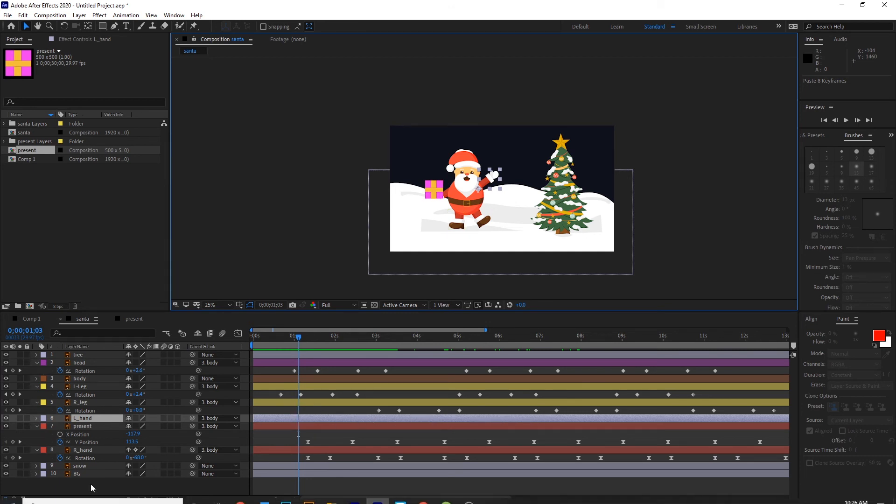
pyautogui.scroll(2, 481, 178)
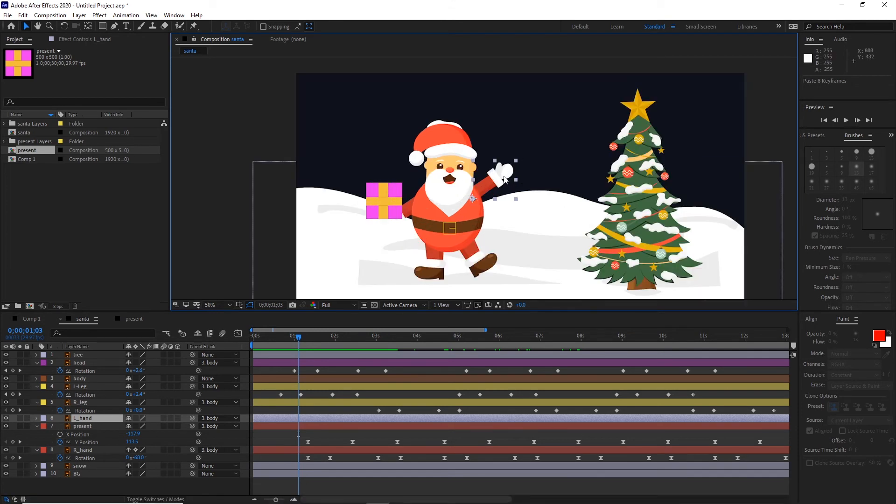
pyautogui.scroll(2, 508, 176)
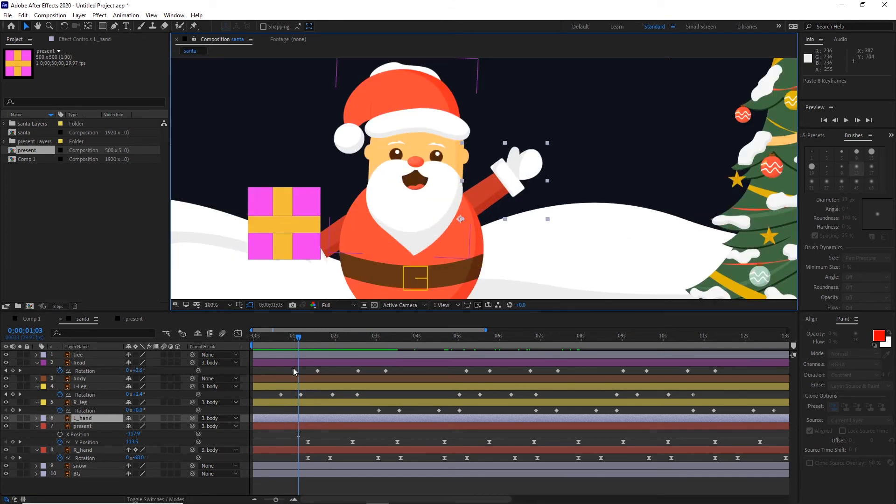
pyautogui.moveTo(297, 337); pyautogui.dragTo(246, 347)
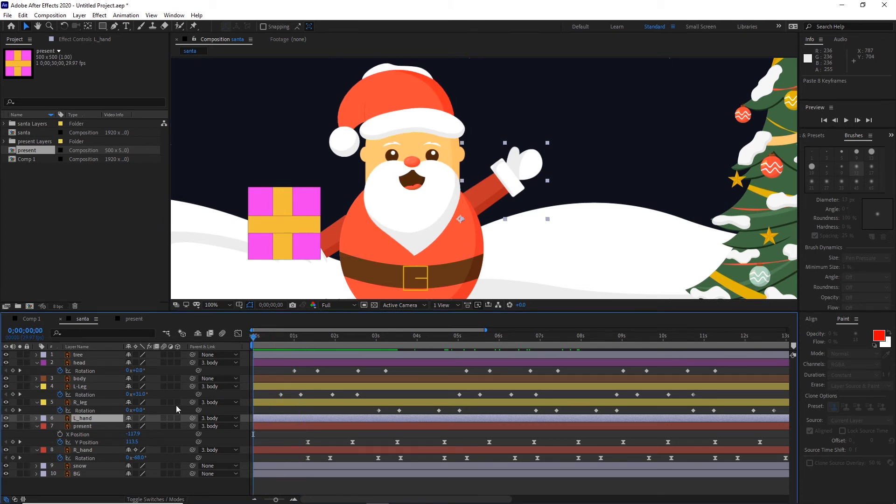
pyautogui.press('r')
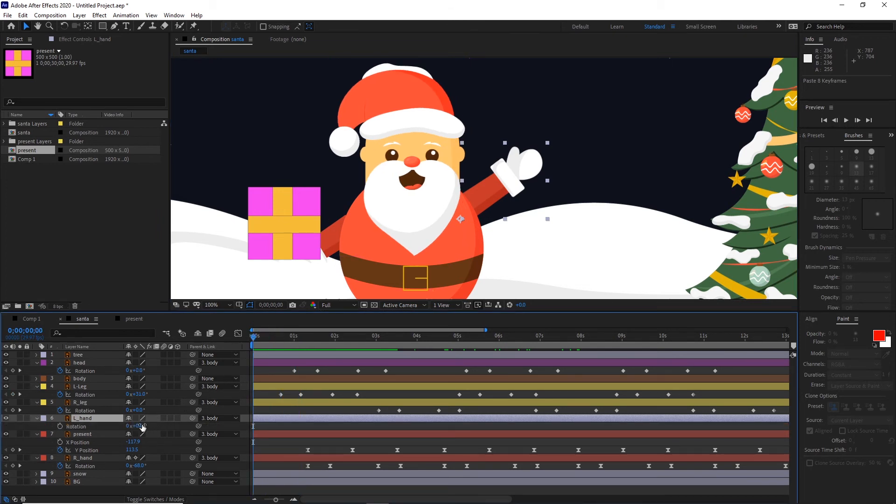
pyautogui.moveTo(138, 425); pyautogui.dragTo(154, 435)
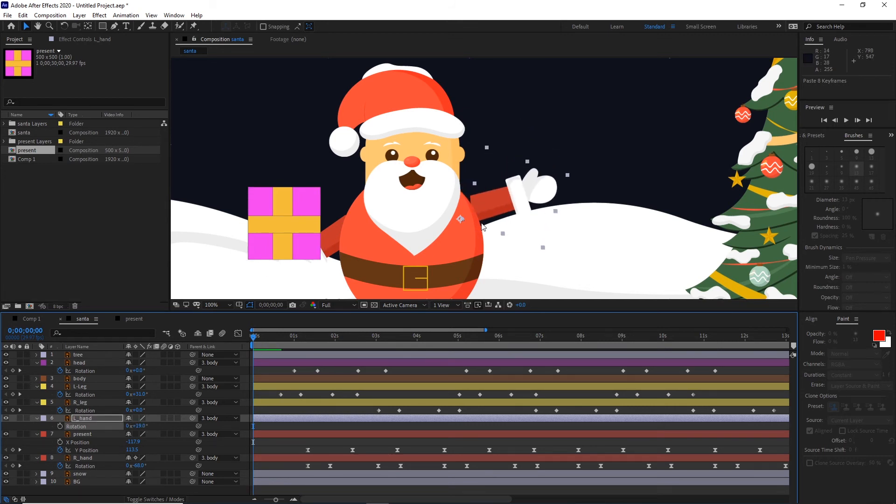
# - Nudge the L_hand layer to Position 255.0, 109.6 so the arm meets Santa's shoulder
pyautogui.press('Down')
pyautogui.press('Down')
pyautogui.press('Down')
pyautogui.press('Left')
pyautogui.press('Left')
pyautogui.press('Down')
pyautogui.press('Down')
pyautogui.press('Down')
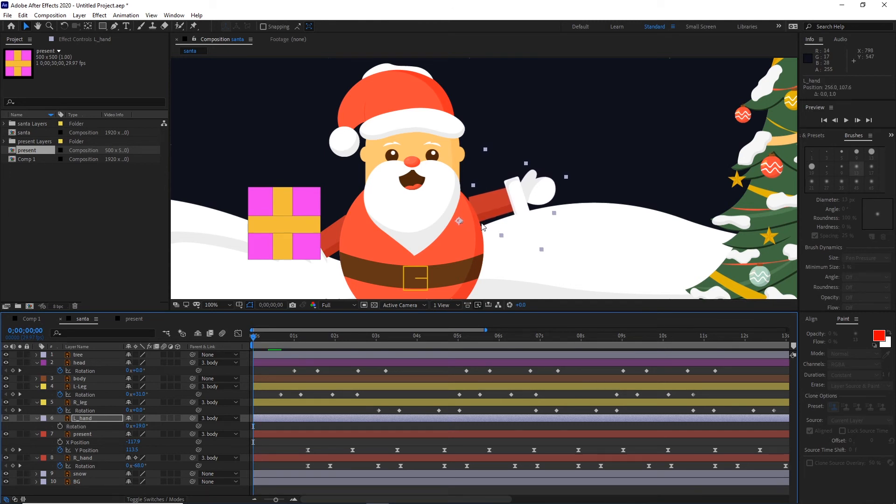
pyautogui.press('Left')
pyautogui.press('Left')
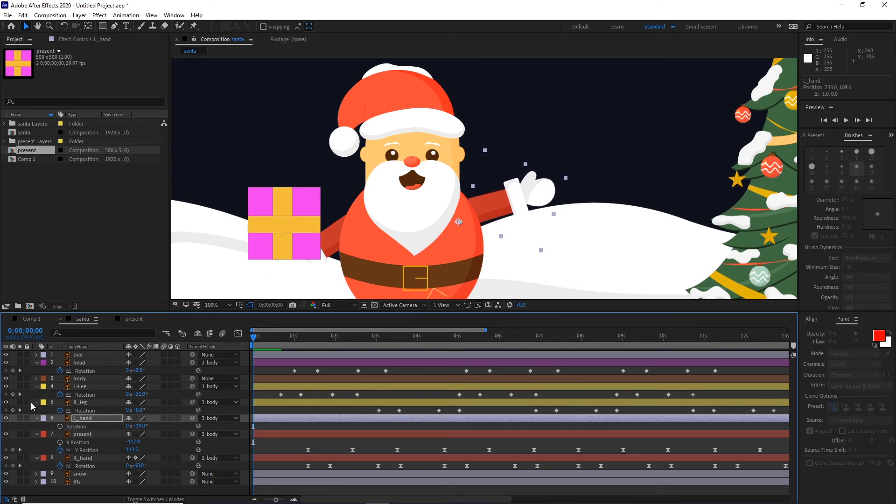
# - Keyframe the L_hand Rotation at the start, and raise the arm at 0;00;00;20 by setting it to -12°
pyautogui.click(60, 427)
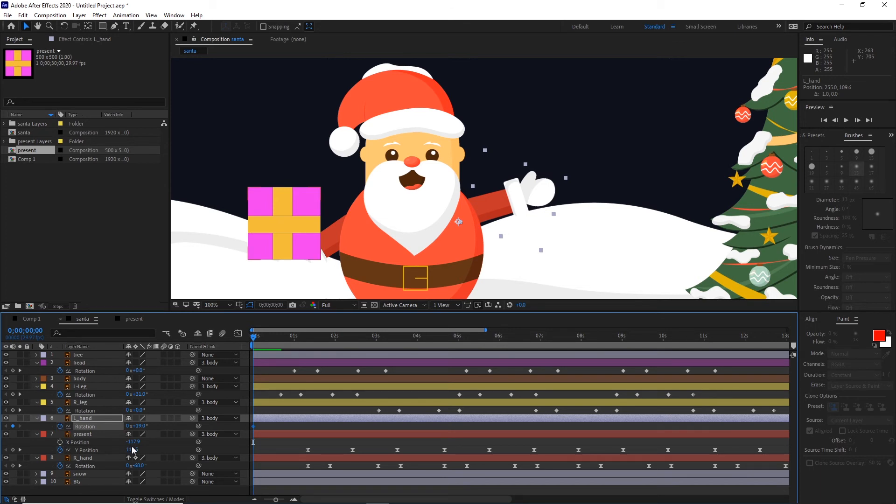
pyautogui.hotkey('shift', 'pagedown')
pyautogui.hotkey('shift', 'pagedown')
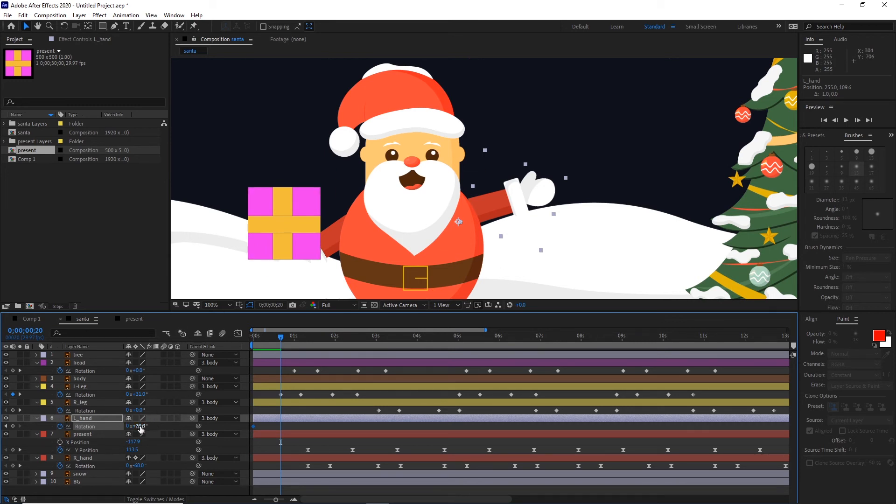
pyautogui.moveTo(135, 426); pyautogui.dragTo(256, 430)
# - Copy the 19° L_hand Rotation keyframe from the start and paste it at 0;00;01;10 to lower the arm again
pyautogui.hotkey('ctrl', 'c')
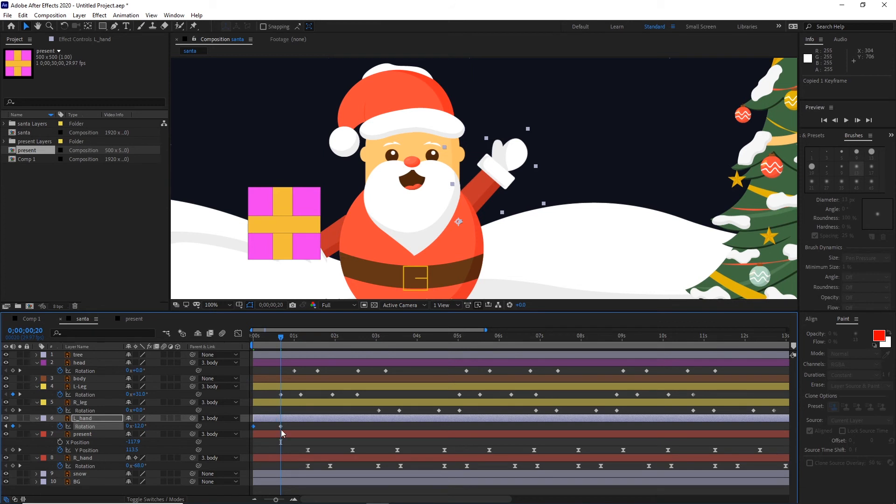
pyautogui.hotkey('ctrl', 'v')
pyautogui.click(259, 428)
pyautogui.click(254, 426)
pyautogui.hotkey('ctrl', 'c')
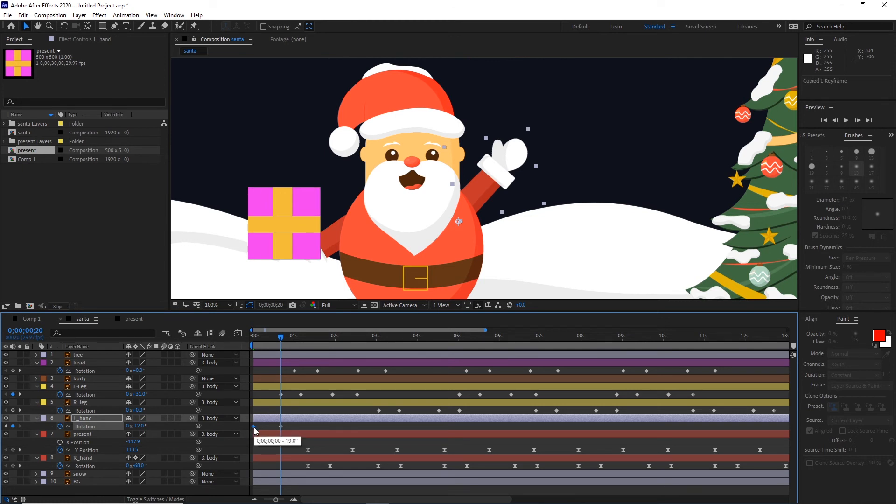
pyautogui.hotkey('shift', 'pagedown')
pyautogui.hotkey('shift', 'pagedown')
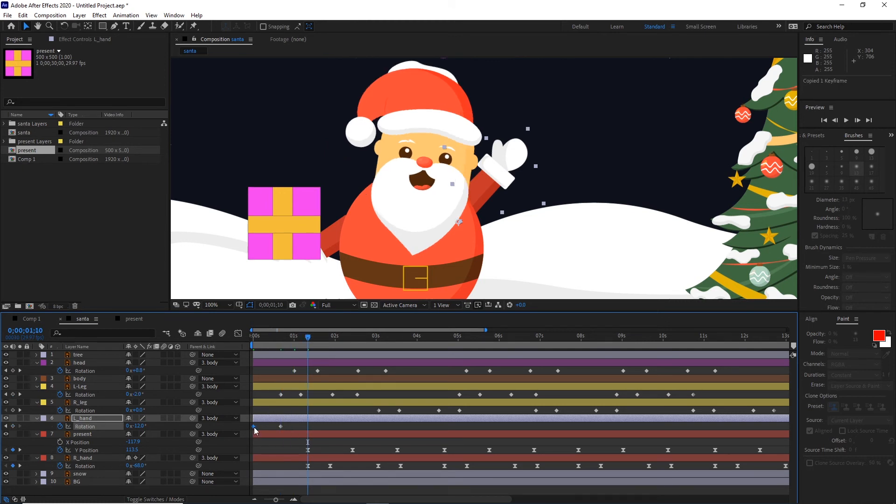
pyautogui.hotkey('ctrl', 'v')
pyautogui.moveTo(307, 339); pyautogui.dragTo(242, 344)
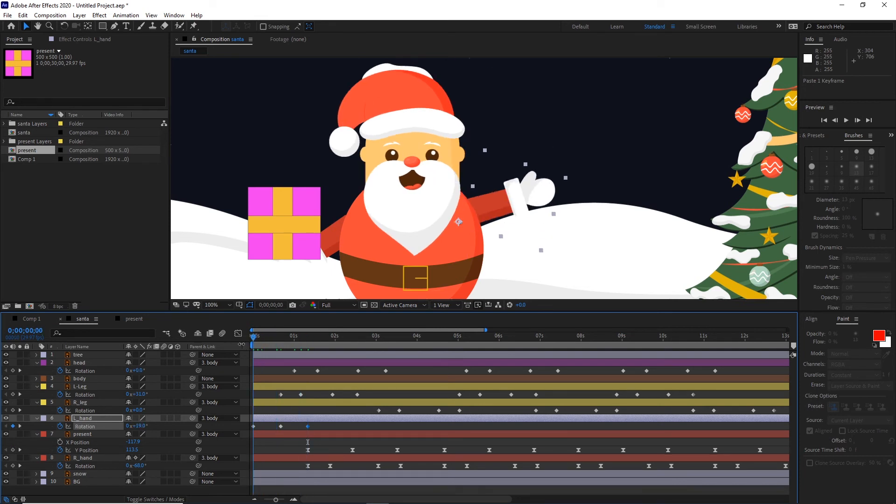
# - Extend the L_hand wave by duplicating its three Rotation keyframes from 0;00;01;10 and the resulting five from 0;00;02;20
pyautogui.press('space')
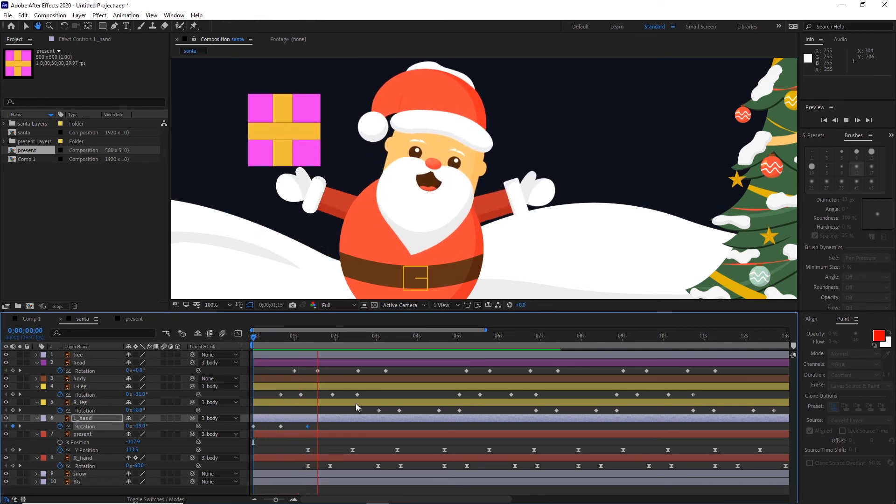
pyautogui.press('space')
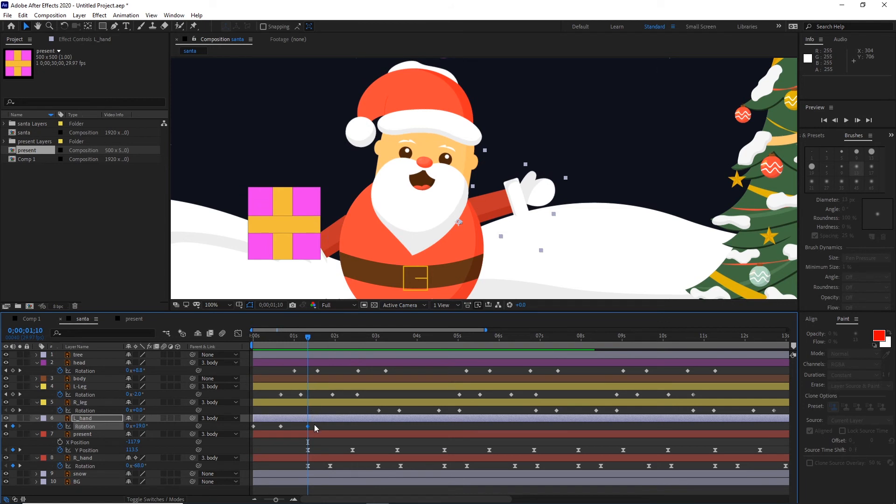
pyautogui.click(315, 428)
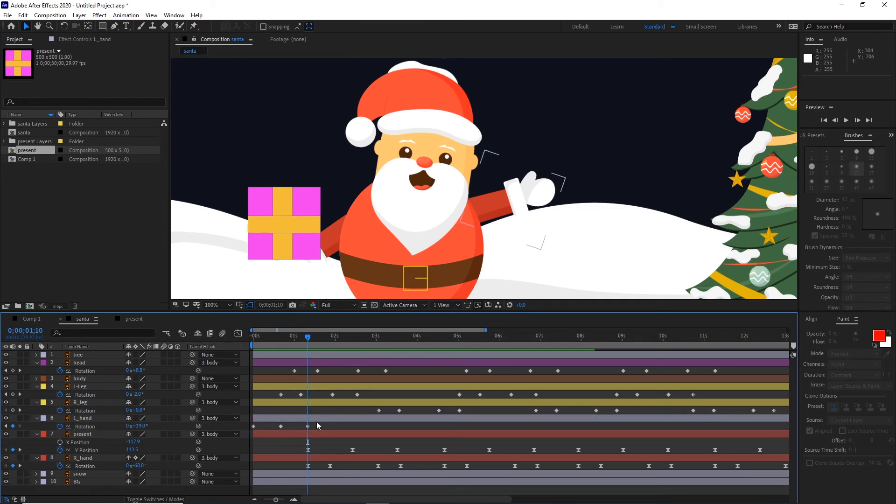
pyautogui.moveTo(307, 427); pyautogui.dragTo(258, 431)
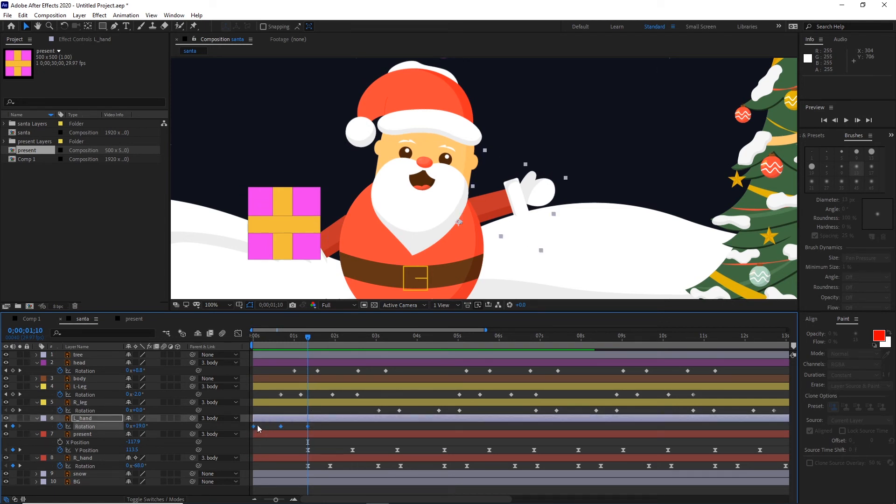
pyautogui.hotkey('ctrl', 'c')
pyautogui.moveTo(375, 425); pyautogui.dragTo(250, 432)
pyautogui.moveTo(309, 339); pyautogui.dragTo(364, 351)
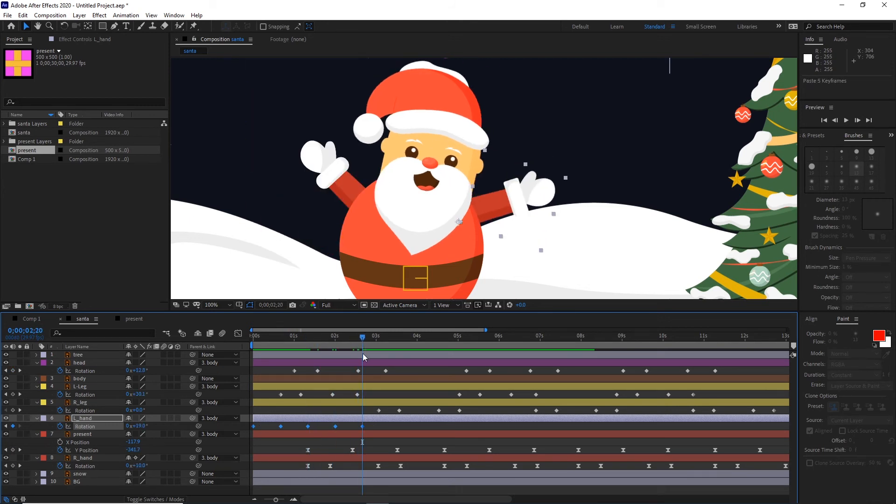
# - Copy all nine L_hand Rotation keyframes and paste them at 0;00;07;06 to repeat the wave
pyautogui.moveTo(484, 424); pyautogui.dragTo(255, 428)
pyautogui.hotkey('ctrl', 'c')
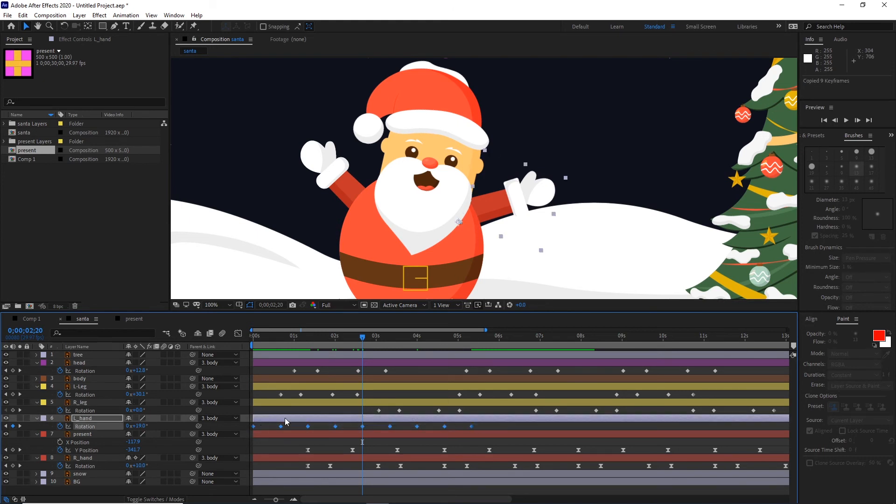
pyautogui.moveTo(362, 337); pyautogui.dragTo(548, 351)
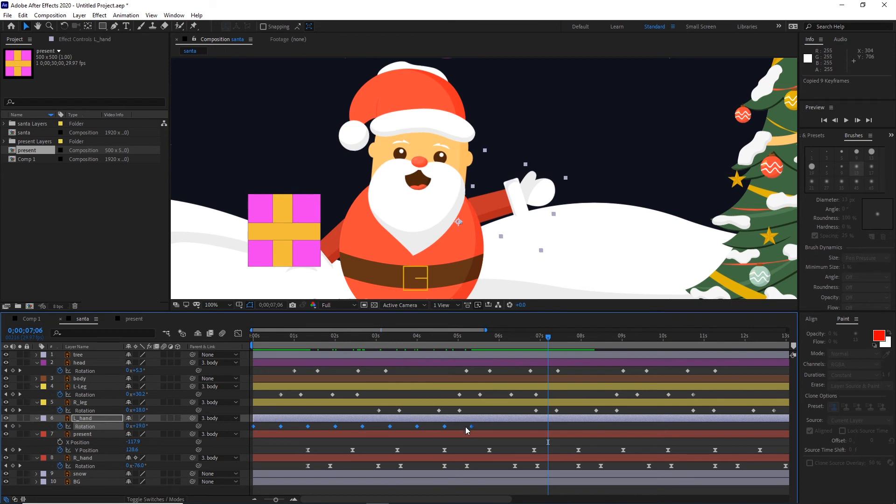
pyautogui.hotkey('ctrl', 'v')
# - Start saving the project and create a folder named AE inside the After Effects santa animation's tutorial folder
pyautogui.hotkey('ctrl', 's')
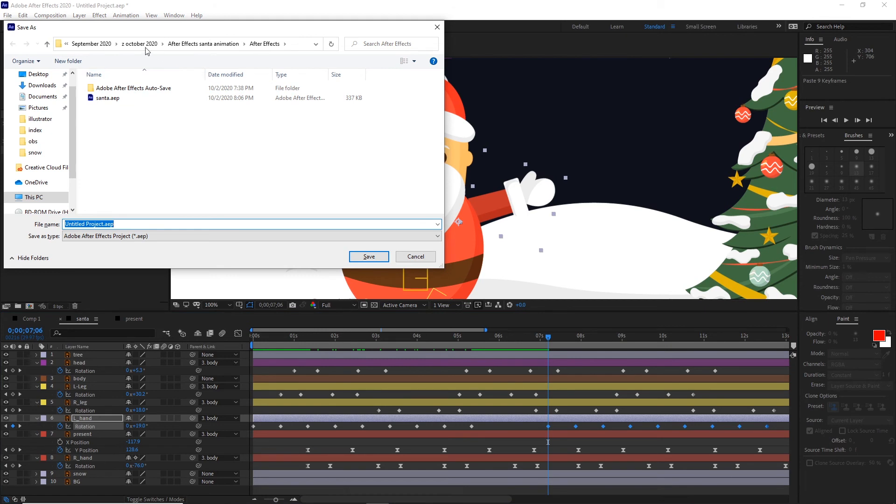
pyautogui.click(143, 45)
pyautogui.doubleClick(126, 89)
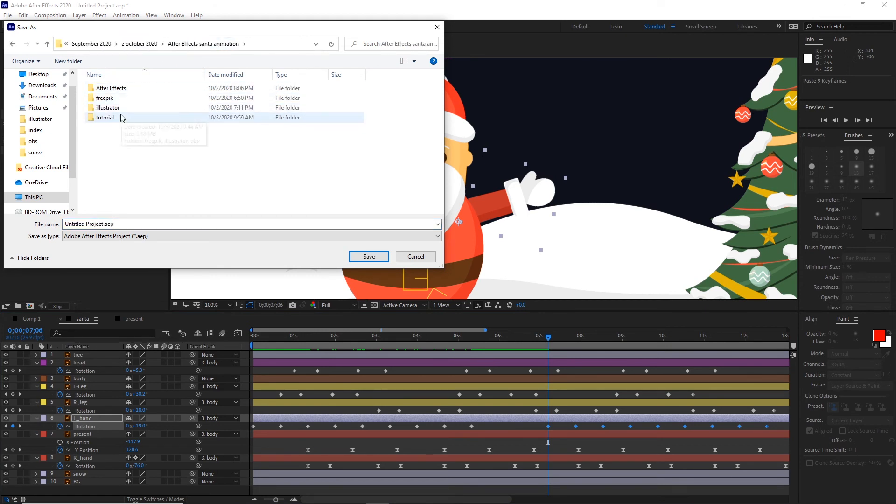
pyautogui.doubleClick(107, 118)
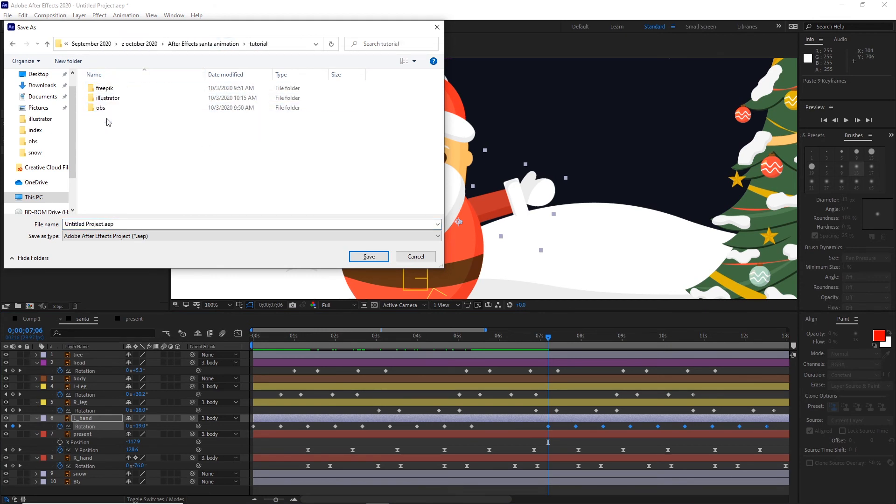
pyautogui.rightClick(98, 158)
pyautogui.moveTo(152, 276)
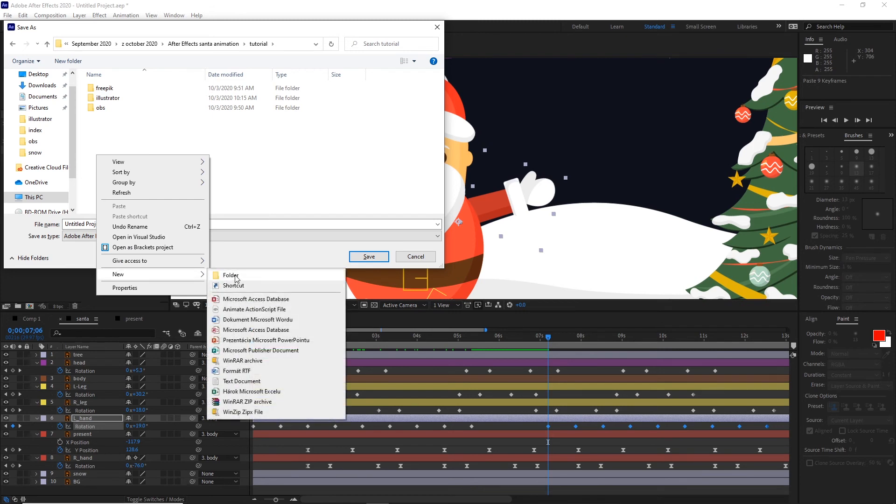
pyautogui.click(231, 276)
pyautogui.write('AE')
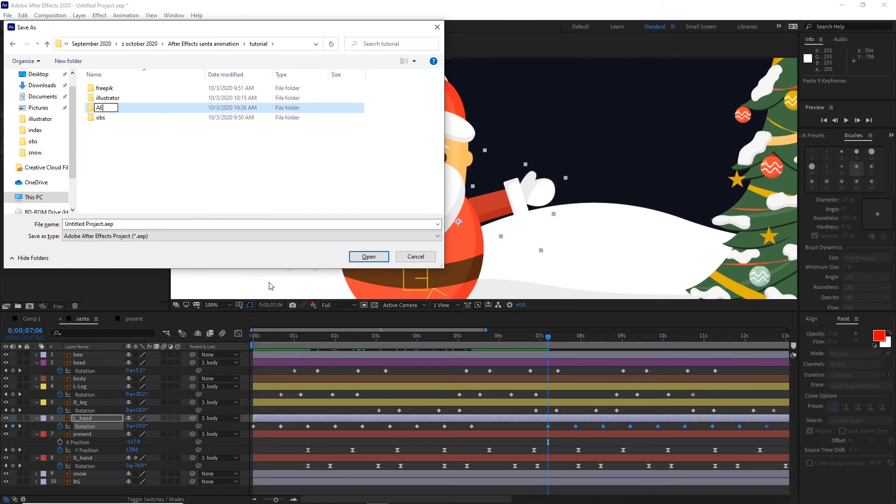
pyautogui.press('Return')
# - Save the project as santa in the AE folder
pyautogui.press('Return')
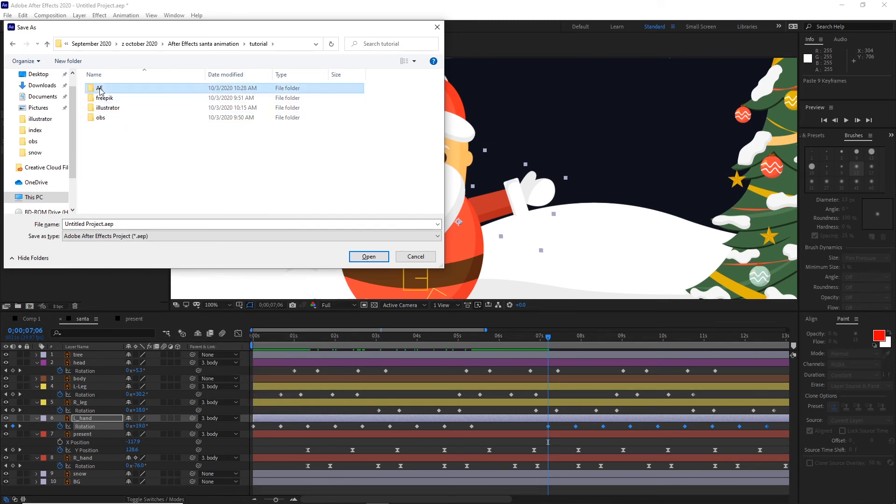
pyautogui.click(135, 224)
pyautogui.write('santa')
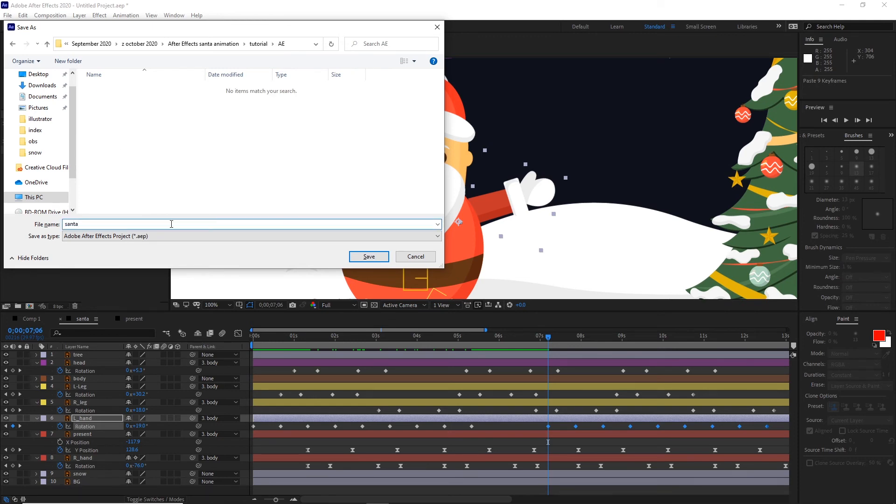
pyautogui.click(368, 256)
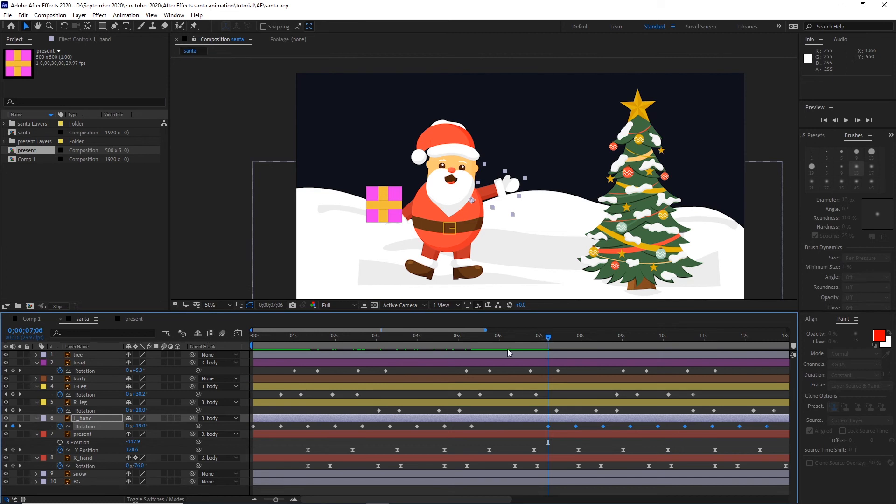
# - Play back the animation, return to the start, and separate the body layer's Position into X and Y dimensions
pyautogui.press('space')
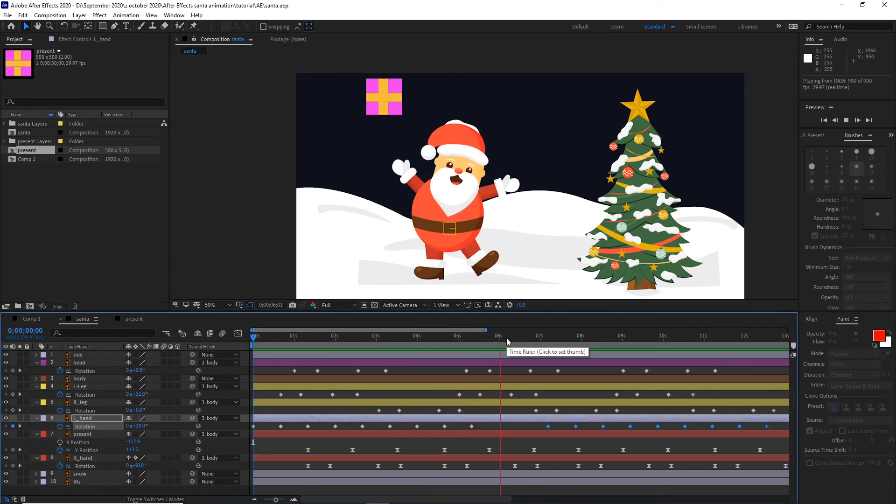
pyautogui.press('space')
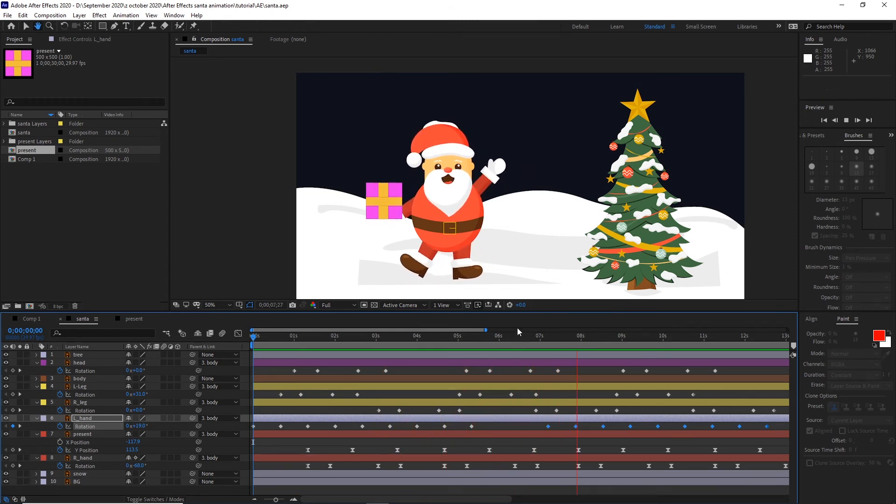
pyautogui.moveTo(569, 340); pyautogui.dragTo(222, 346)
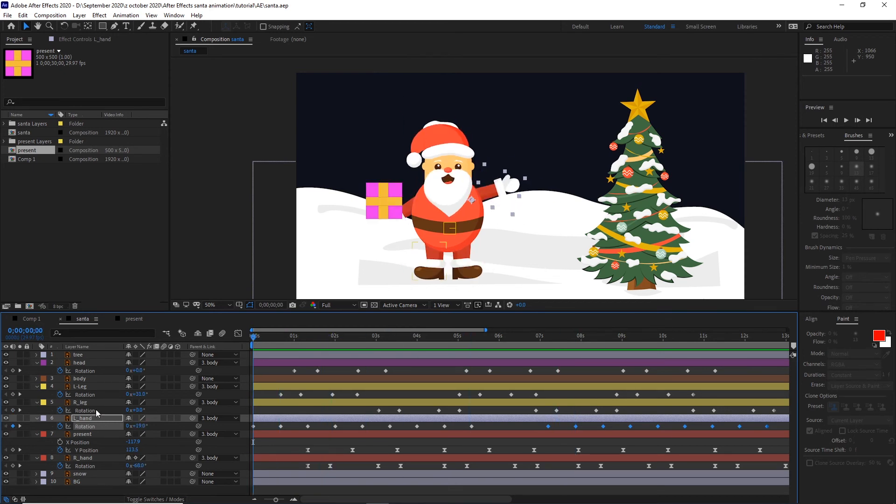
pyautogui.click(82, 378)
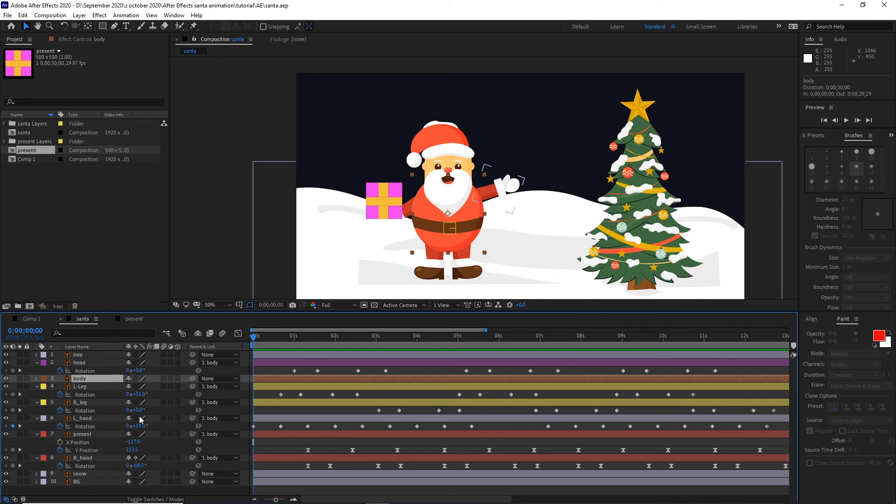
pyautogui.press('p')
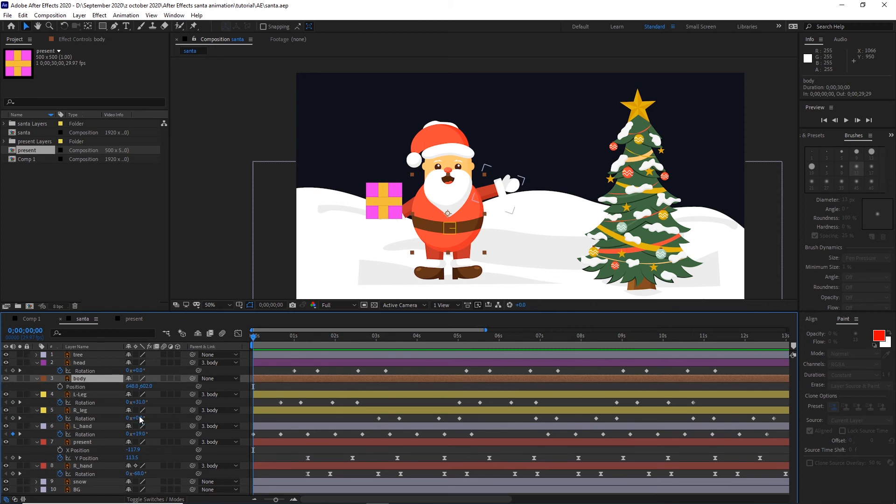
pyautogui.click(81, 387)
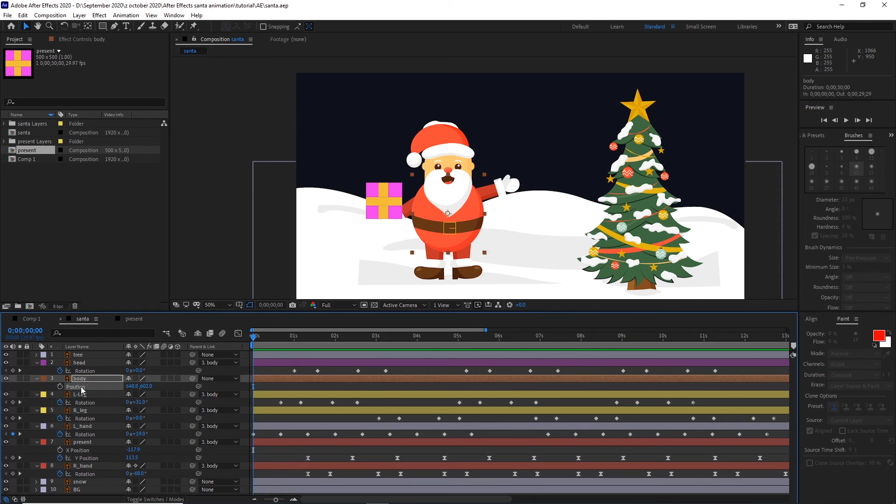
pyautogui.rightClick(78, 389)
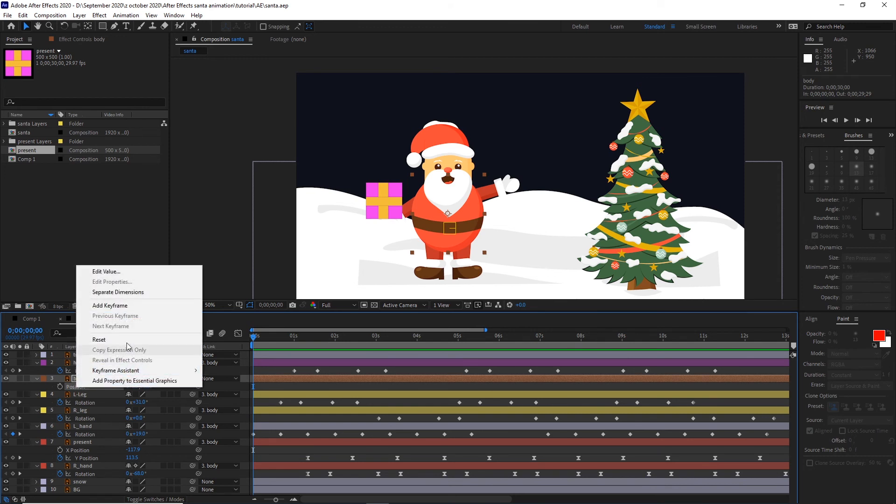
pyautogui.click(123, 298)
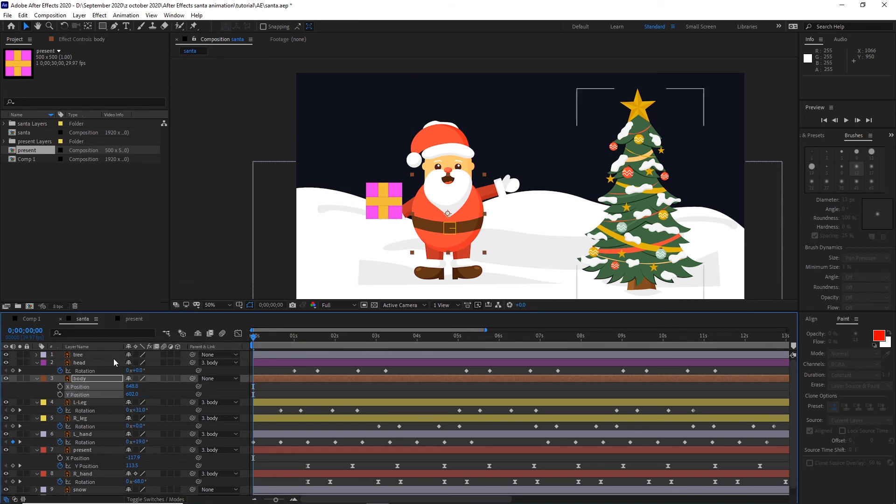
# - Keyframe the body layer's Y Position and place that keyframe at 0;00;00;20
pyautogui.click(81, 404)
pyautogui.click(74, 395)
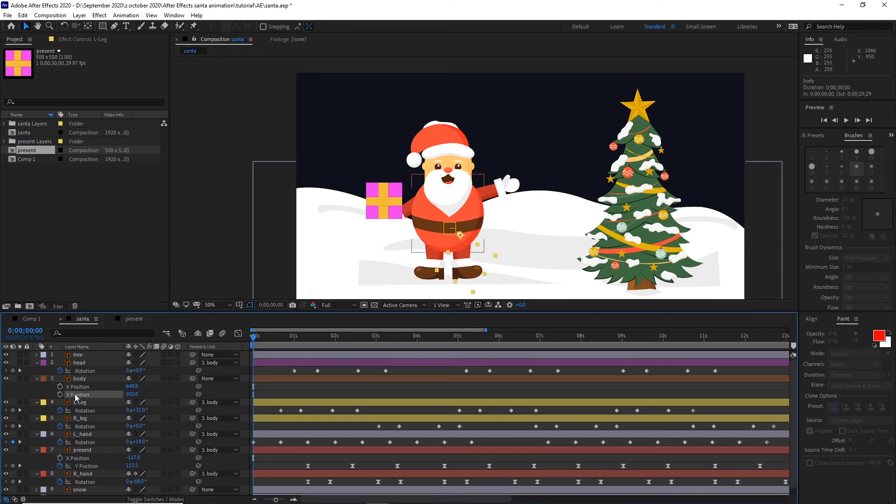
pyautogui.click(76, 388)
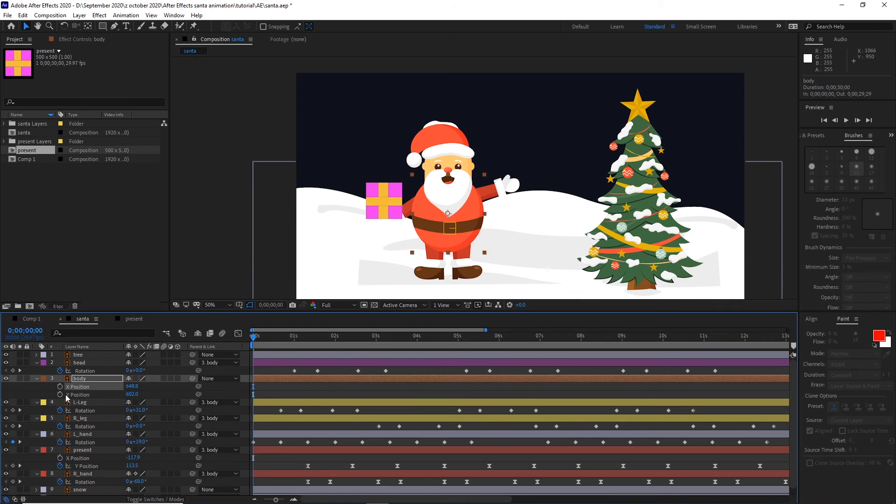
pyautogui.click(60, 395)
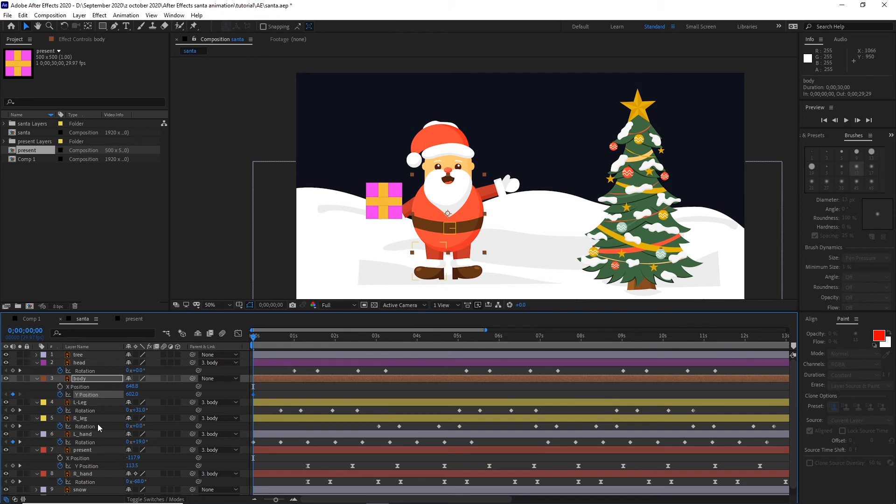
pyautogui.press('space')
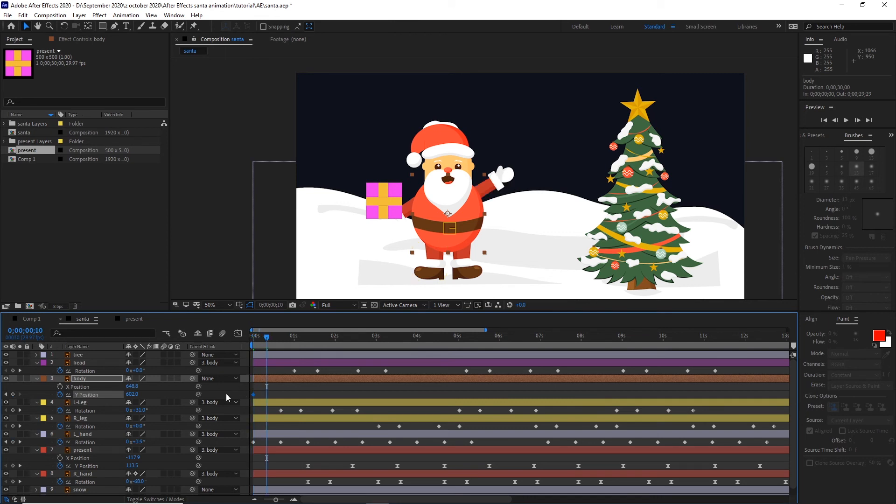
pyautogui.hotkey('shift', 'pagedown')
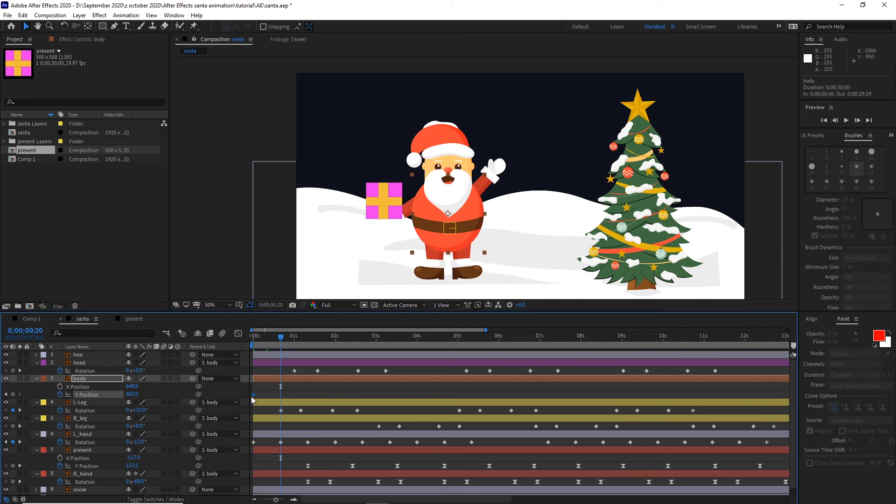
pyautogui.moveTo(256, 400); pyautogui.dragTo(276, 398)
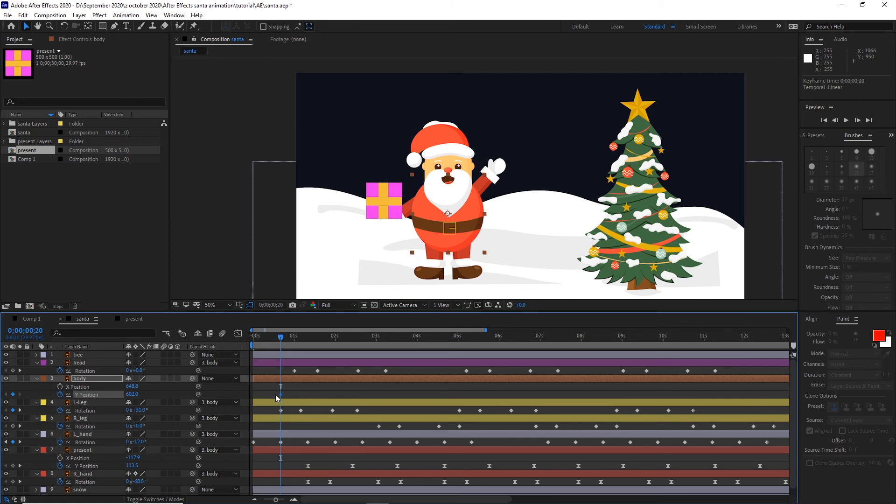
# - At 0;00;01;20, raise Santa by setting the body layer's Y Position to 433
pyautogui.moveTo(283, 346)
pyautogui.mouseDown()
pyautogui.moveTo(256, 347)
pyautogui.moveTo(280, 348)
pyautogui.mouseUp()
pyautogui.press('space')
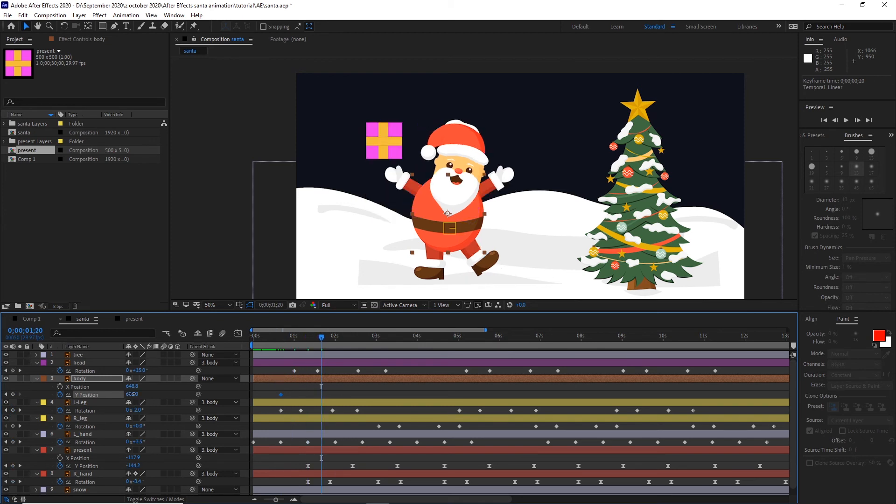
pyautogui.moveTo(131, 394); pyautogui.dragTo(57, 396)
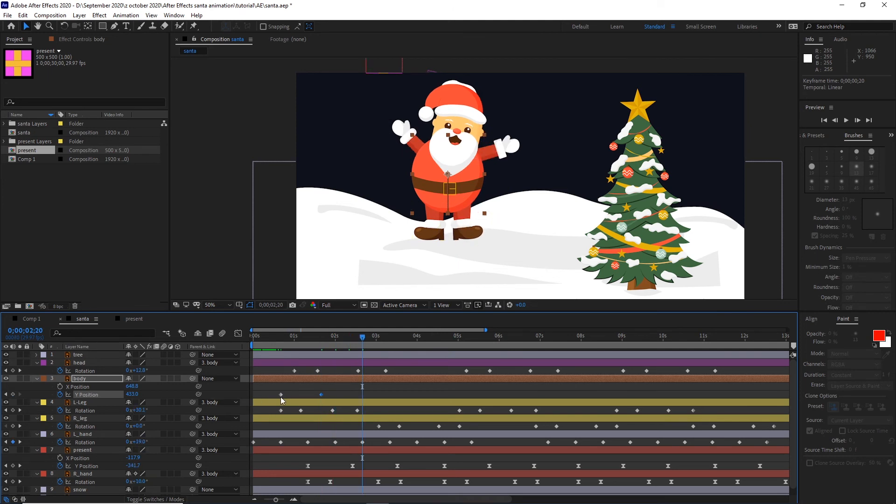
# - Copy the body's first Y Position keyframe and paste it at 0;00;02;20 to bring Santa back down
pyautogui.click(293, 396)
pyautogui.moveTo(280, 399); pyautogui.dragTo(276, 400)
pyautogui.hotkey('ctrl', 'v')
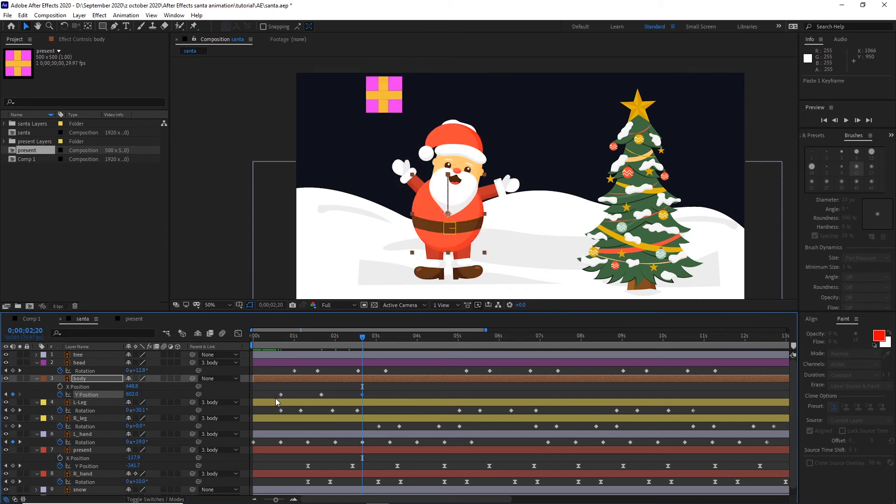
pyautogui.click(372, 391)
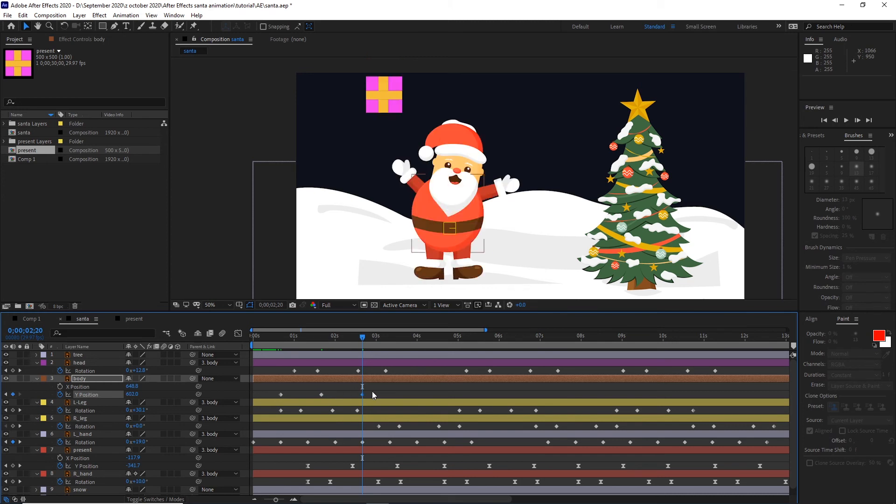
# - Apply Easy Ease to the body layer's three Y Position keyframes and show their value curve in the Graph Editor
pyautogui.click(322, 394)
pyautogui.press('space')
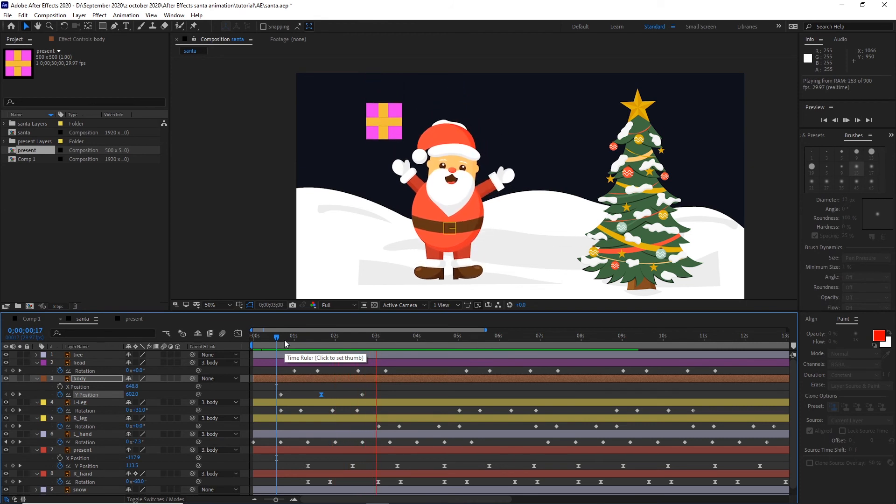
pyautogui.moveTo(374, 391); pyautogui.dragTo(270, 401)
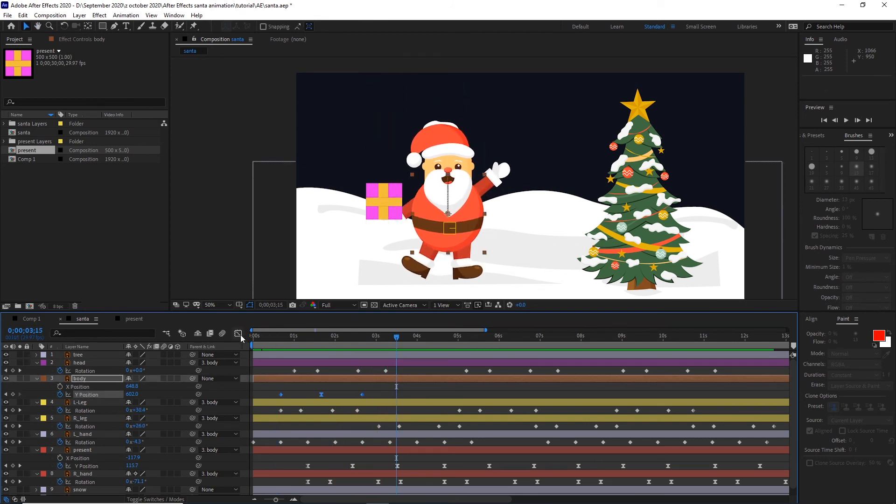
pyautogui.click(238, 334)
pyautogui.click(281, 359)
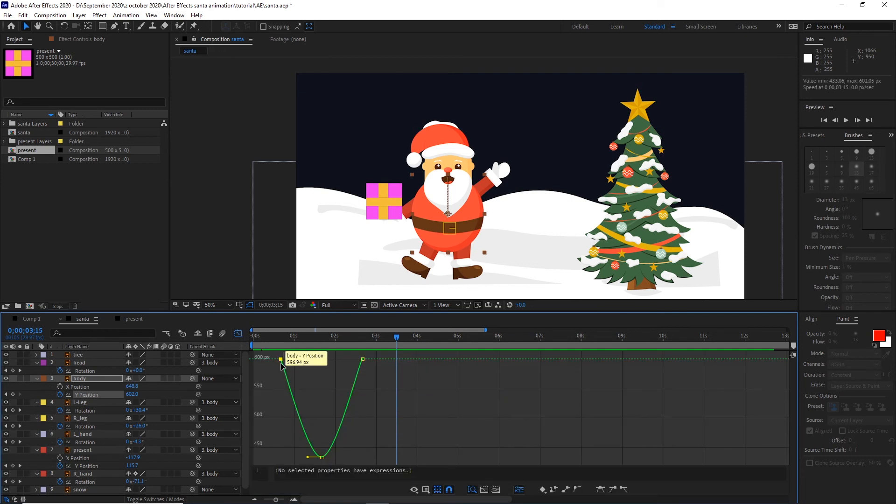
pyautogui.click(363, 359)
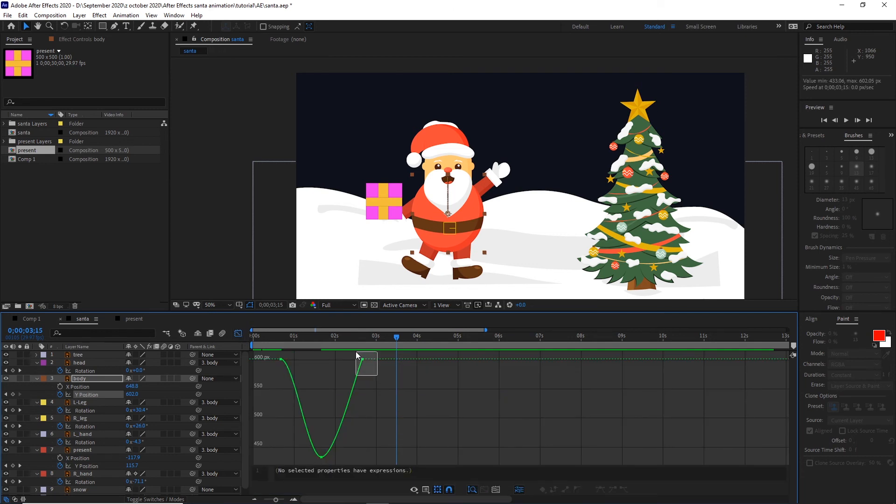
pyautogui.press('F9')
# - Reshape the body's Y Position curve into a parabola, steep at takeoff and landing and broad at the peak, and close the Graph Editor
pyautogui.click(294, 500)
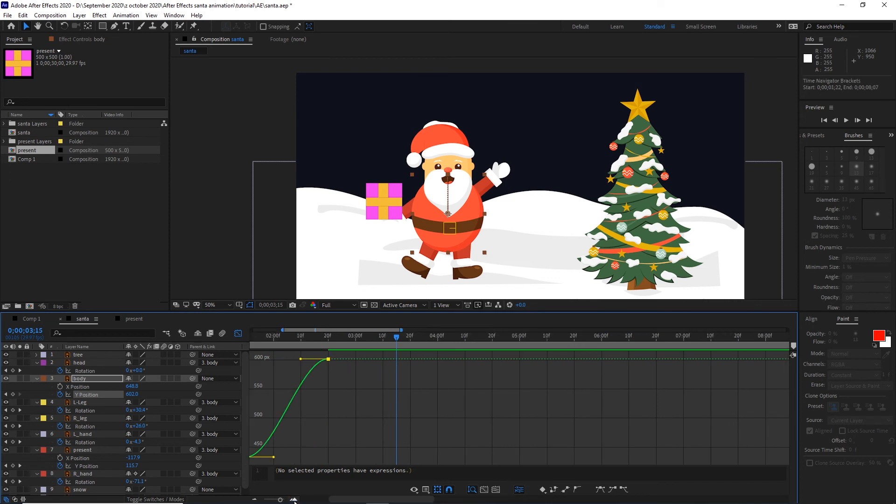
pyautogui.moveTo(359, 497); pyautogui.dragTo(331, 498)
pyautogui.moveTo(304, 354); pyautogui.dragTo(306, 380)
pyautogui.moveTo(472, 377)
pyautogui.mouseDown()
pyautogui.moveTo(466, 356)
pyautogui.moveTo(451, 373)
pyautogui.moveTo(459, 378)
pyautogui.mouseUp()
pyautogui.moveTo(395, 439); pyautogui.dragTo(423, 459)
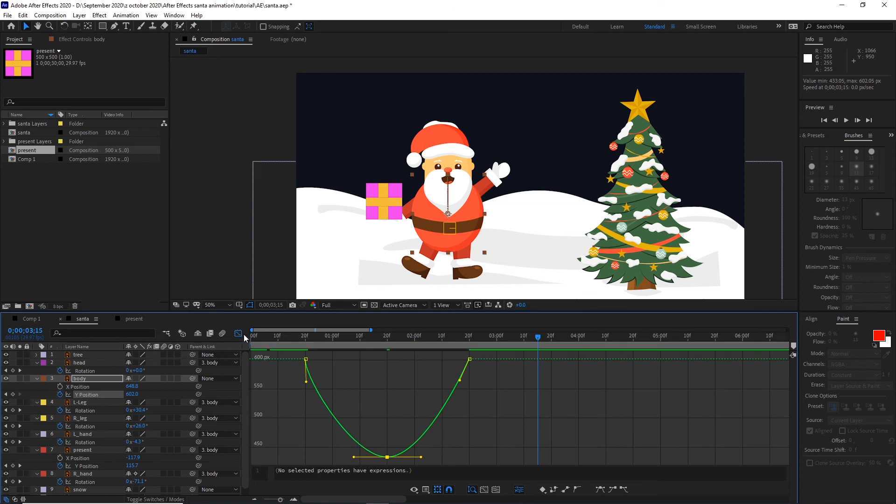
pyautogui.click(238, 333)
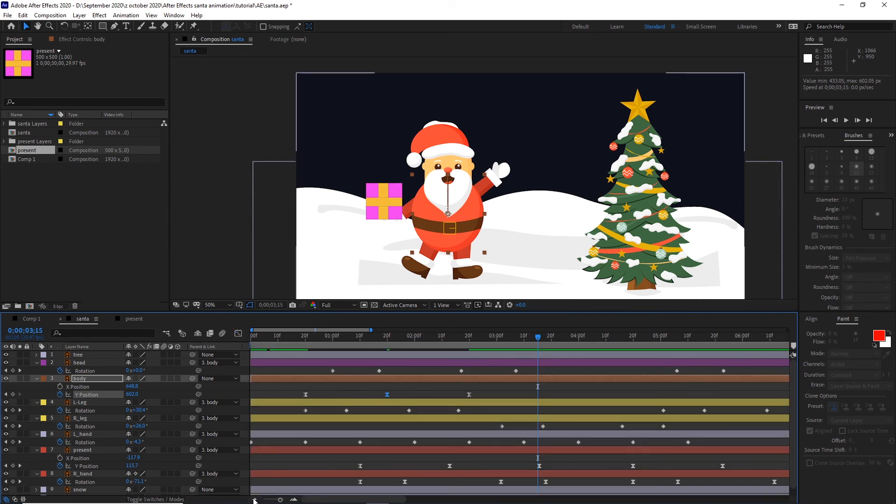
# - Preview the jump from 0;00;00;10, copy its three Y Position keyframes and paste them at 0;00;04;24
pyautogui.click(254, 499)
pyautogui.click(254, 499)
pyautogui.moveTo(371, 337); pyautogui.dragTo(263, 348)
pyautogui.press('space')
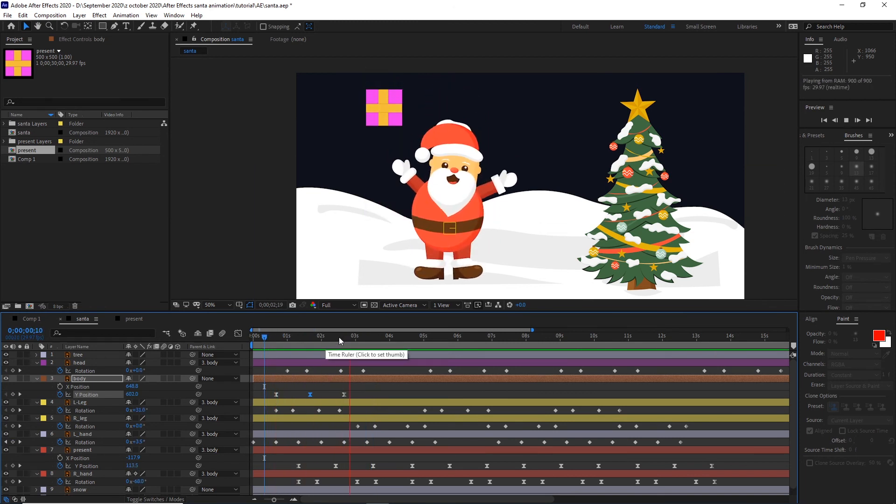
pyautogui.press('space')
pyautogui.moveTo(360, 393); pyautogui.dragTo(267, 408)
pyautogui.hotkey('ctrl', 'c')
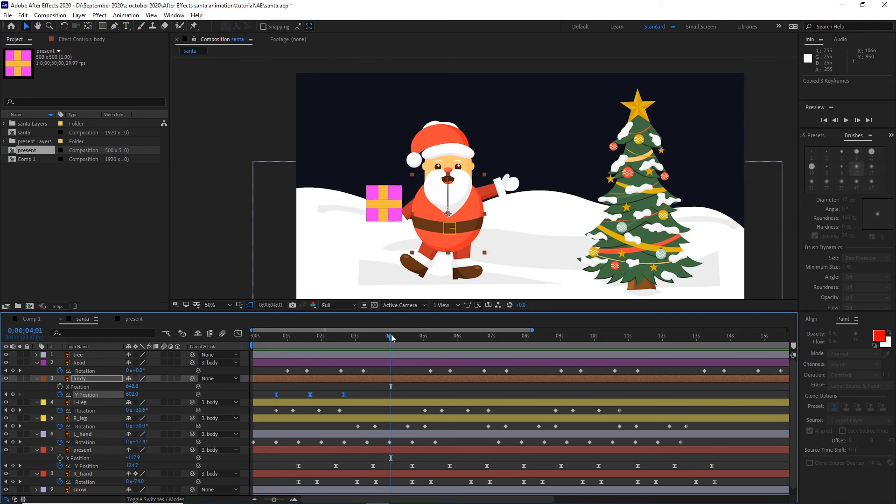
pyautogui.moveTo(391, 336); pyautogui.dragTo(417, 342)
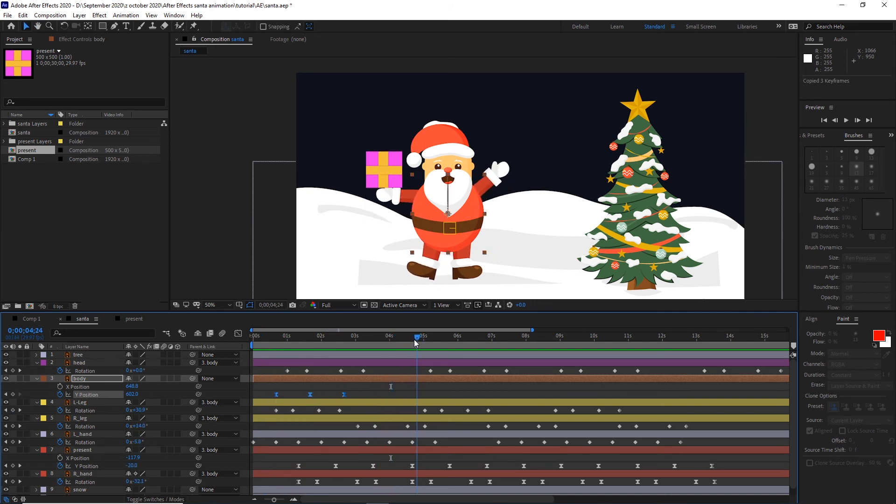
pyautogui.hotkey('ctrl', 'v')
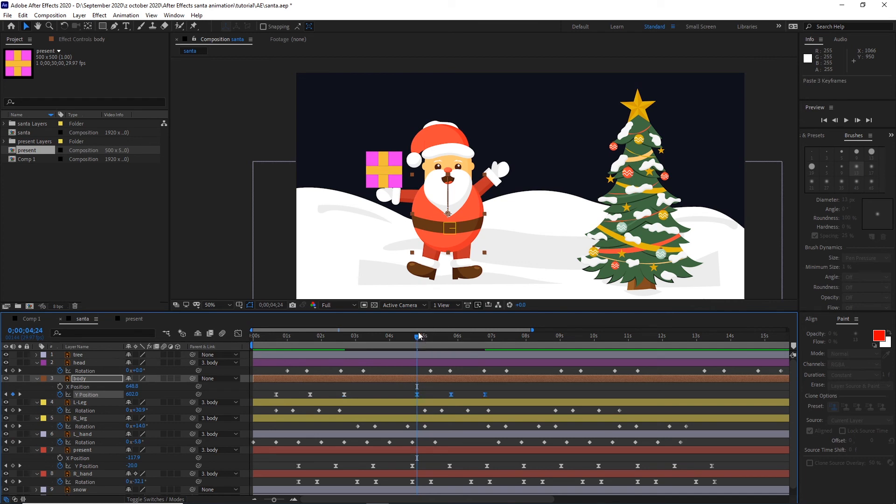
# - Shift the second jump's three Y Position keyframes to start at 0;00;04;19, previewing the timing before and after
pyautogui.press('space')
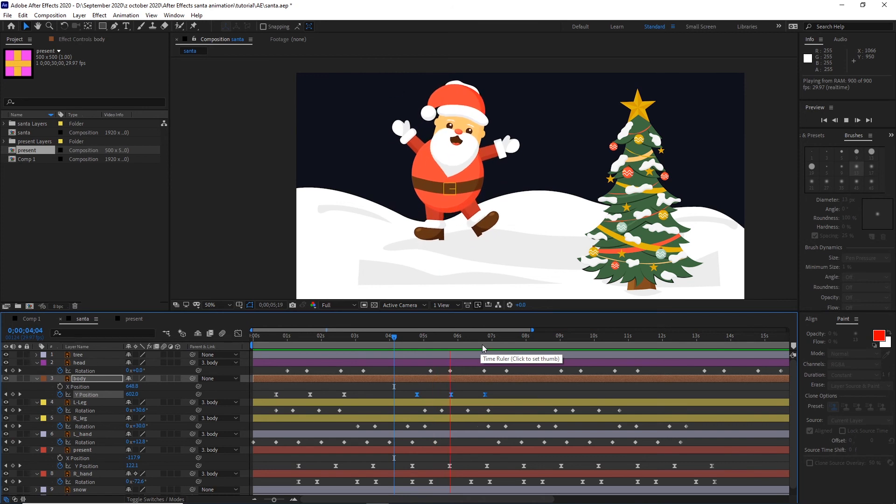
pyautogui.press('space')
pyautogui.moveTo(481, 343); pyautogui.dragTo(423, 348)
pyautogui.moveTo(419, 394); pyautogui.dragTo(413, 395)
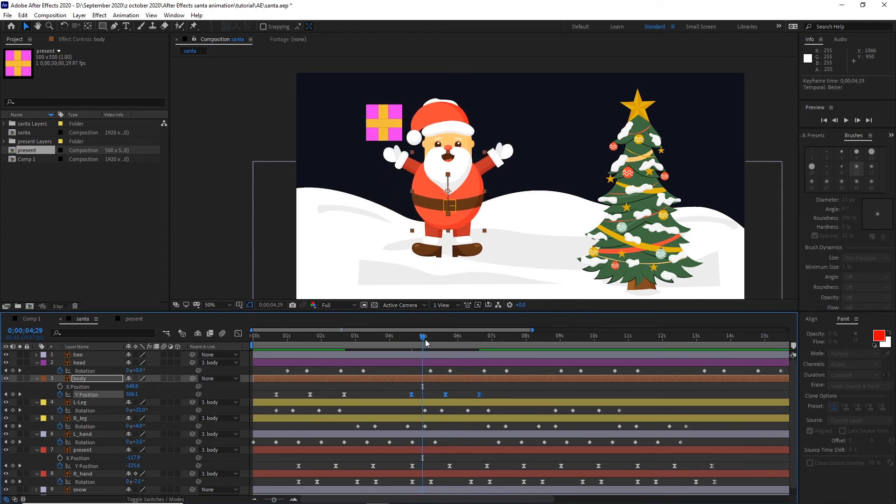
pyautogui.moveTo(425, 345); pyautogui.dragTo(395, 344)
pyautogui.press('space')
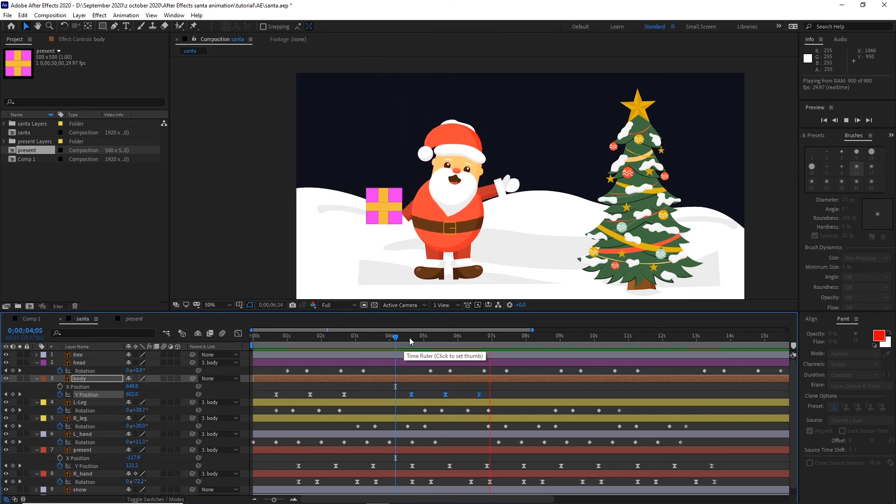
pyautogui.press('space')
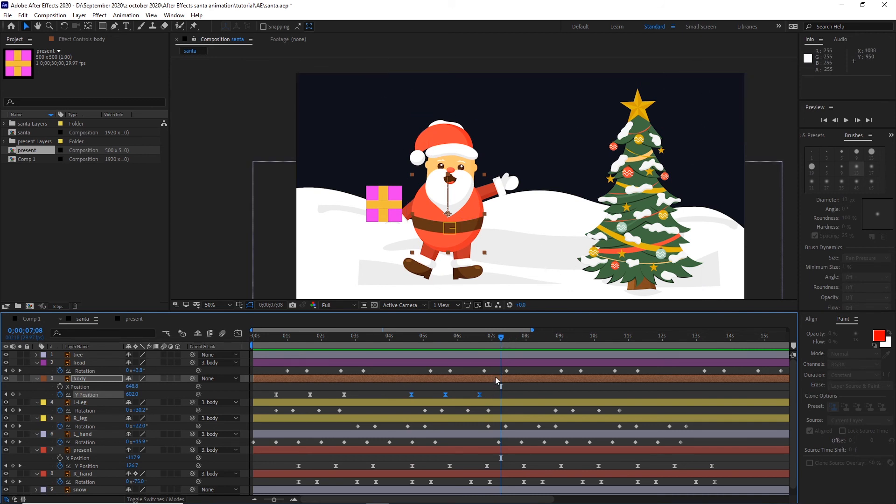
# - Copy the second jump's three Y Position keyframes and paste them at 0;00;08;11 for a third jump
pyautogui.moveTo(502, 339); pyautogui.dragTo(538, 342)
pyautogui.click(499, 393)
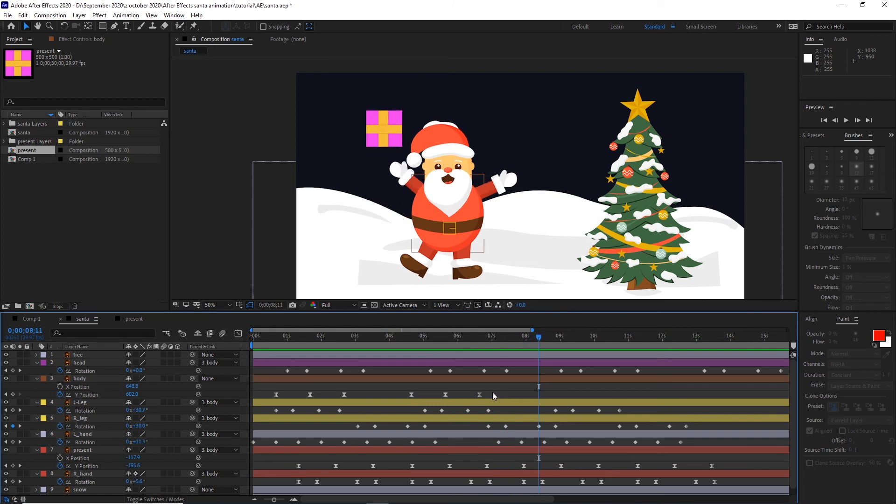
pyautogui.moveTo(492, 392); pyautogui.dragTo(404, 396)
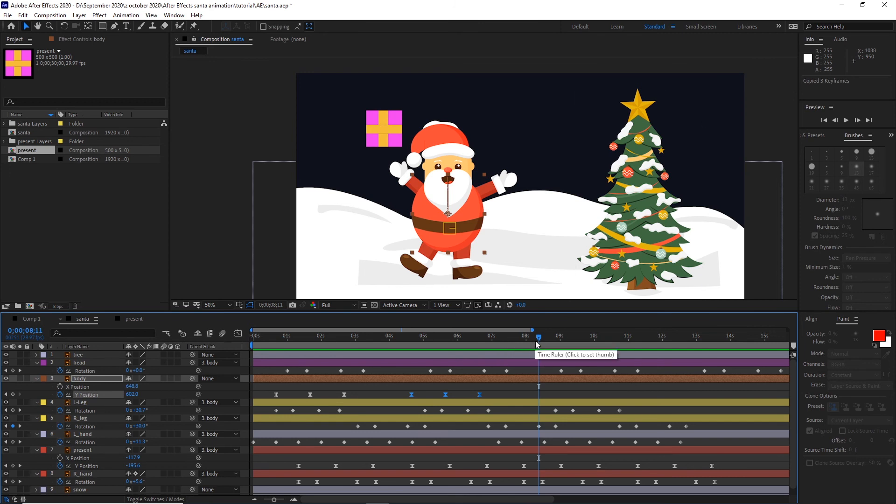
pyautogui.moveTo(538, 337); pyautogui.dragTo(615, 350)
pyautogui.hotkey('ctrl', 'v')
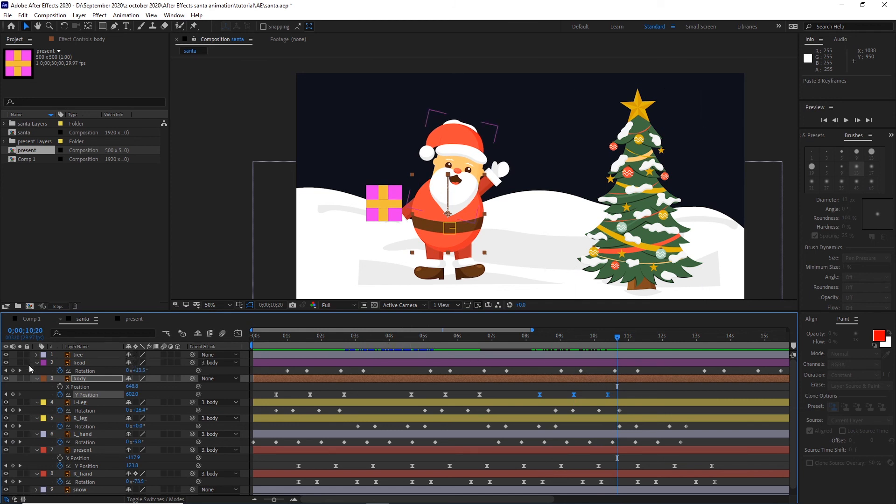
# - Try scaling the body layer to 85% with a preview of the animation, and undo the scale change
pyautogui.press('s')
pyautogui.moveTo(155, 387); pyautogui.dragTo(151, 390)
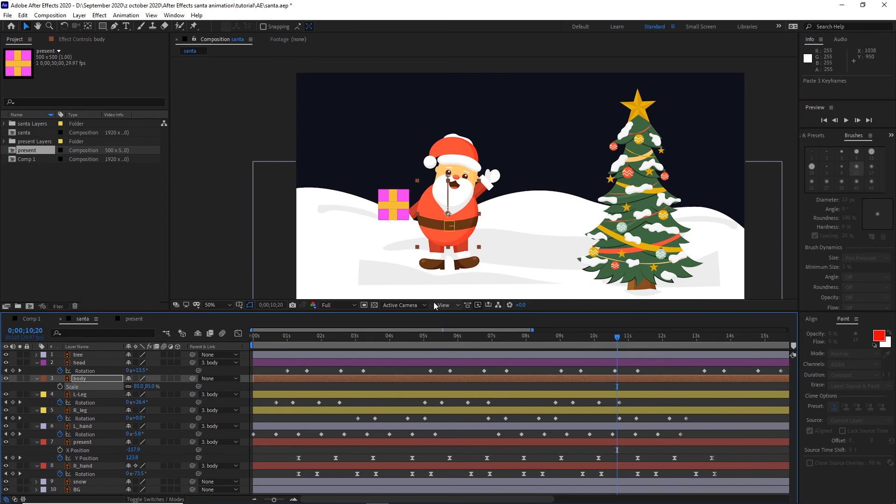
pyautogui.moveTo(617, 337); pyautogui.dragTo(261, 362)
pyautogui.press('space')
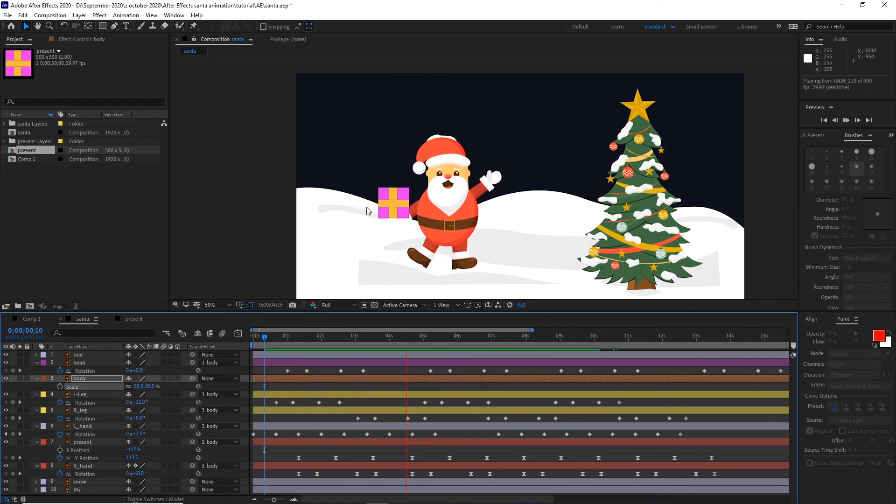
pyautogui.press('space')
pyautogui.hotkey('ctrl', 'z')
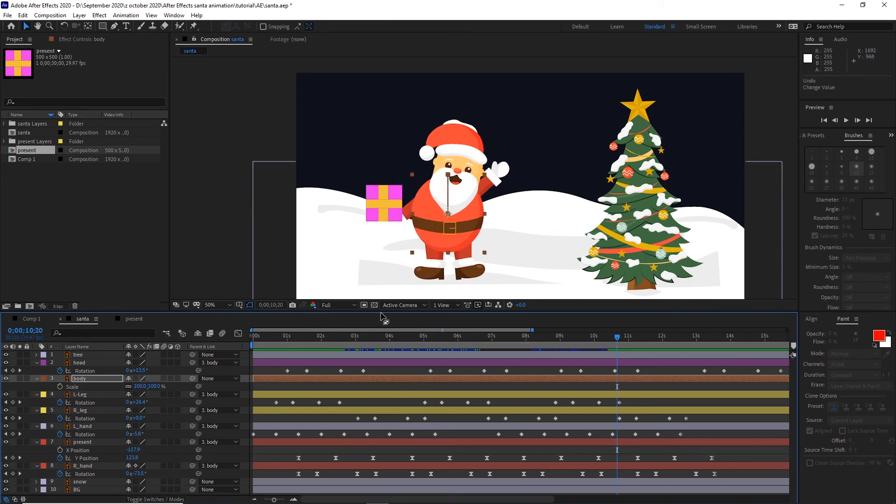
# - Scale the snow layer up to 131% so it extends further beyond the frame
pyautogui.moveTo(618, 336); pyautogui.dragTo(344, 357)
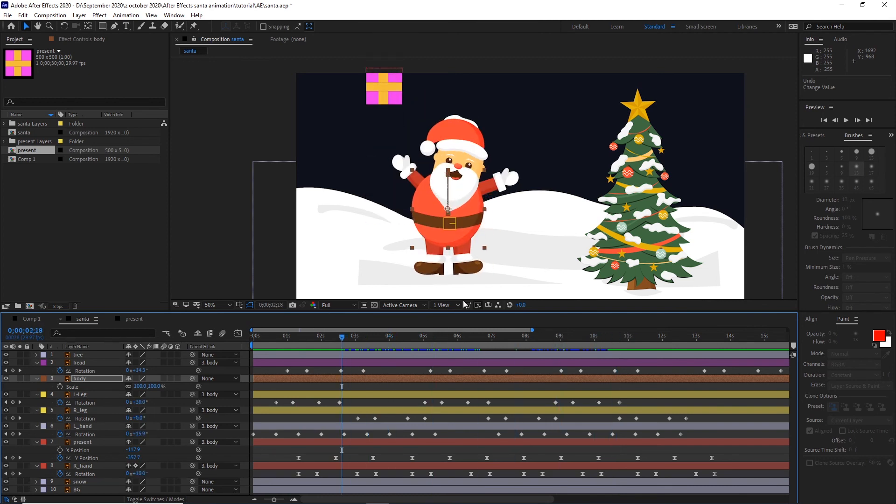
pyautogui.press(',')
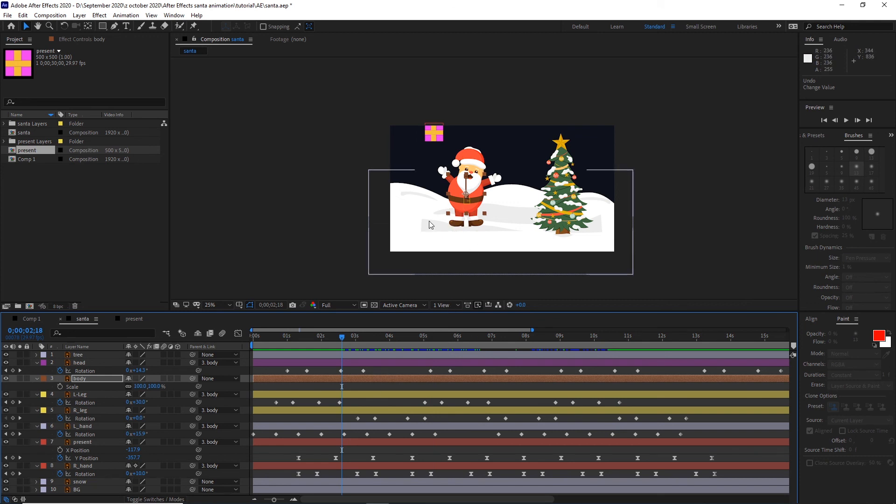
pyautogui.click(85, 483)
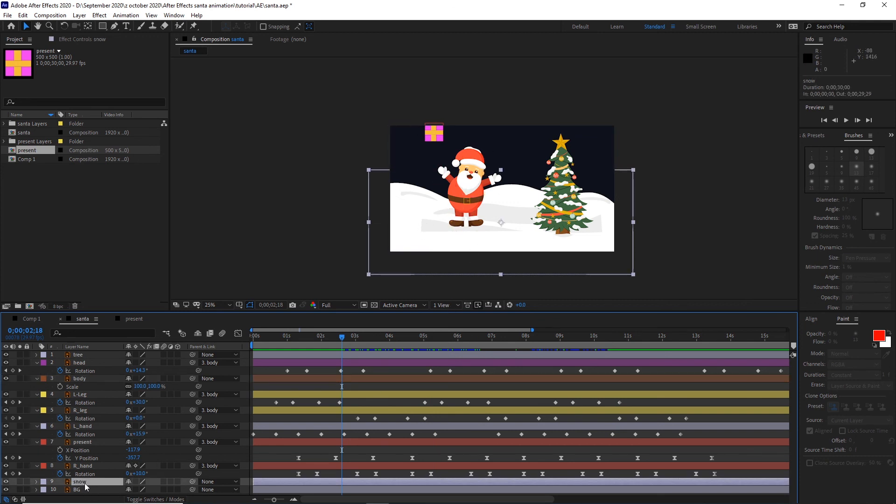
pyautogui.press('s')
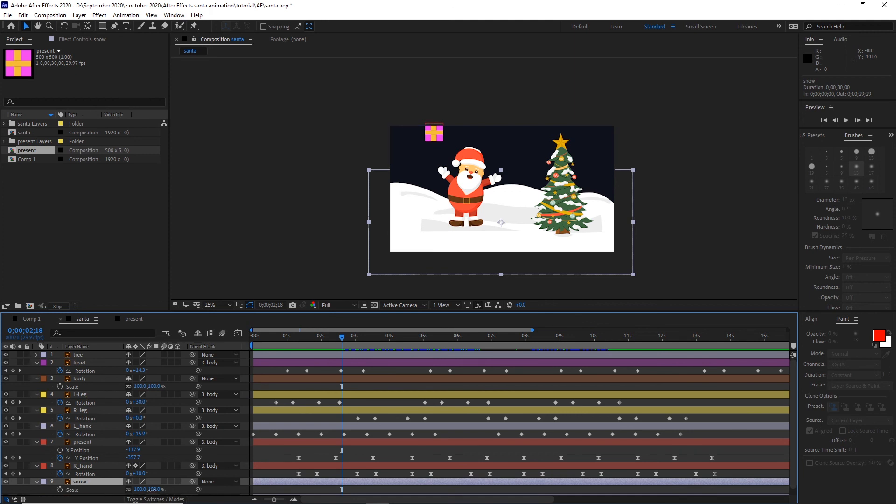
pyautogui.moveTo(153, 489); pyautogui.dragTo(166, 489)
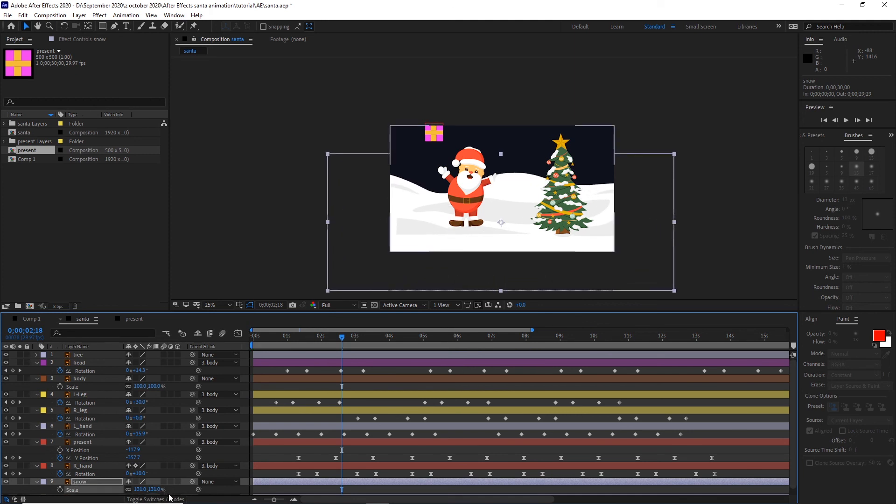
# - Nudge the snow layer left and down to a position of about 843, 927
pyautogui.hotkey('shift', 'Left')
pyautogui.hotkey('shift', 'Left')
pyautogui.hotkey('shift', 'Left')
pyautogui.hotkey('shift', 'Left')
pyautogui.hotkey('shift', 'Left')
pyautogui.hotkey('shift', 'Left')
pyautogui.hotkey('shift', 'Left')
pyautogui.hotkey('shift', 'Left')
pyautogui.hotkey('shift', 'Left')
pyautogui.hotkey('shift', 'Left')
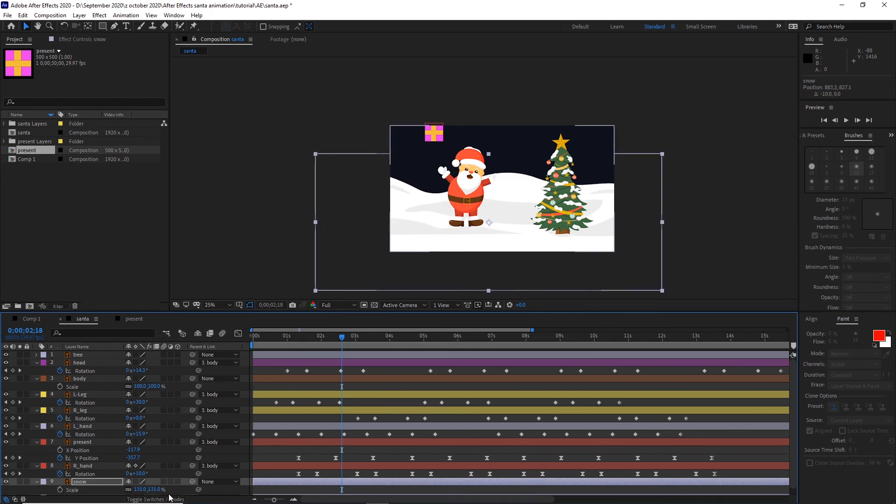
pyautogui.hotkey('shift', 'Down')
pyautogui.hotkey('shift', 'Down')
pyautogui.hotkey('shift', 'Down')
pyautogui.hotkey('shift', 'Down')
pyautogui.hotkey('shift', 'Down')
pyautogui.hotkey('shift', 'Down')
pyautogui.hotkey('shift', 'Down')
pyautogui.hotkey('shift', 'Down')
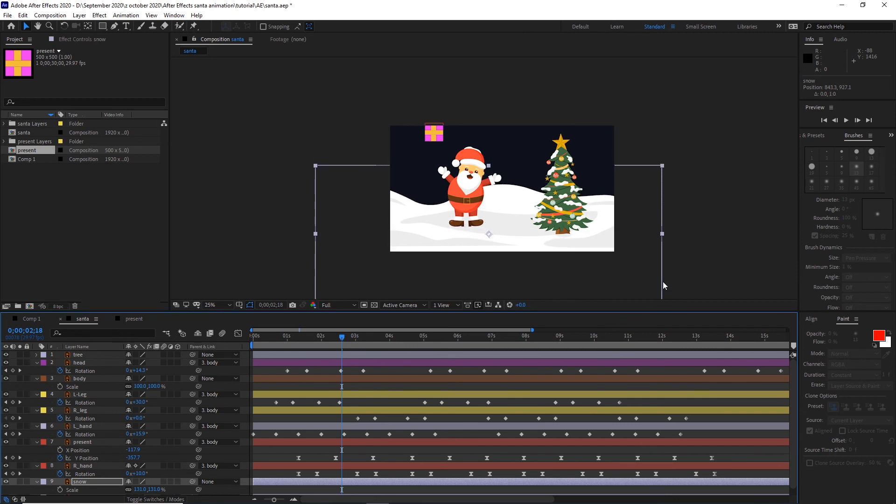
# - Examine the adjusted snow behind Santa and the tree, and play the whole animation from the start
pyautogui.click(648, 203)
pyautogui.scroll(2, 607, 205)
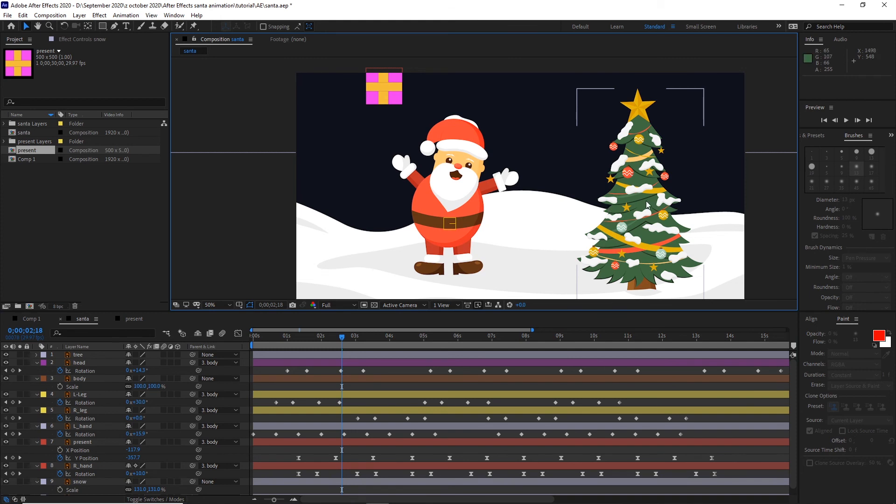
pyautogui.press('space')
pyautogui.moveTo(646, 195); pyautogui.dragTo(616, 161)
pyautogui.scroll(-2, 624, 170)
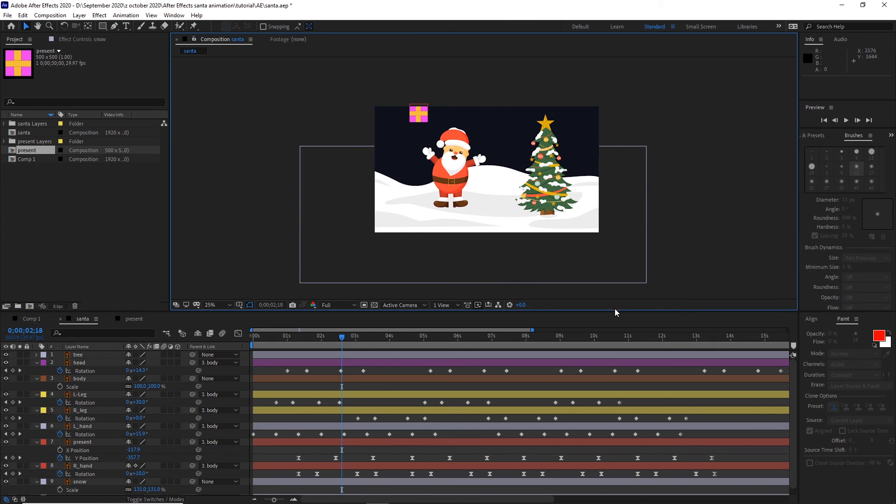
pyautogui.press('Home')
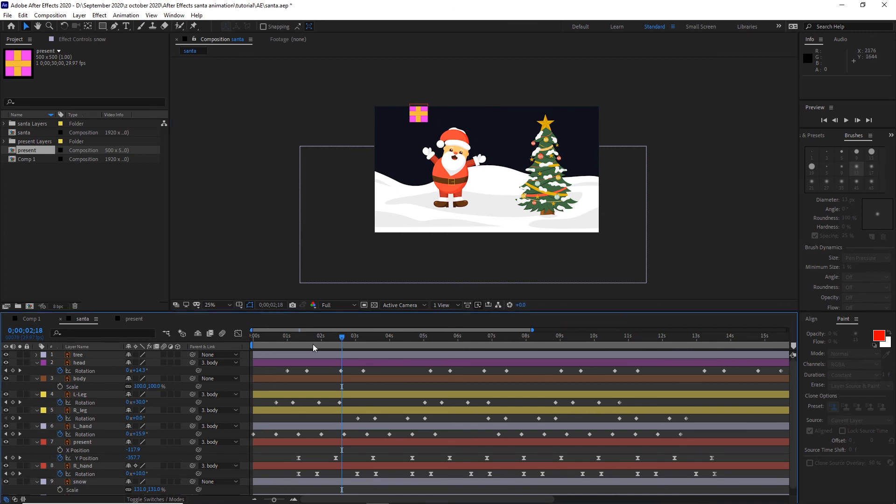
pyautogui.press('space')
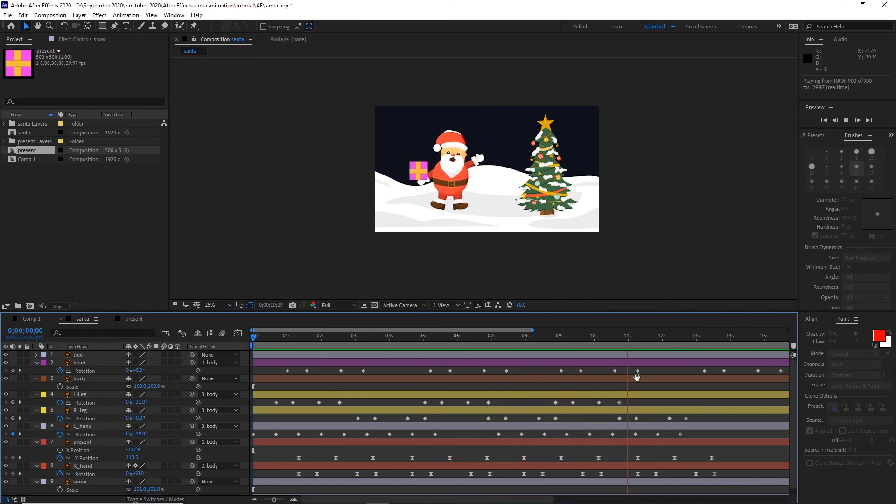
pyautogui.press('space')
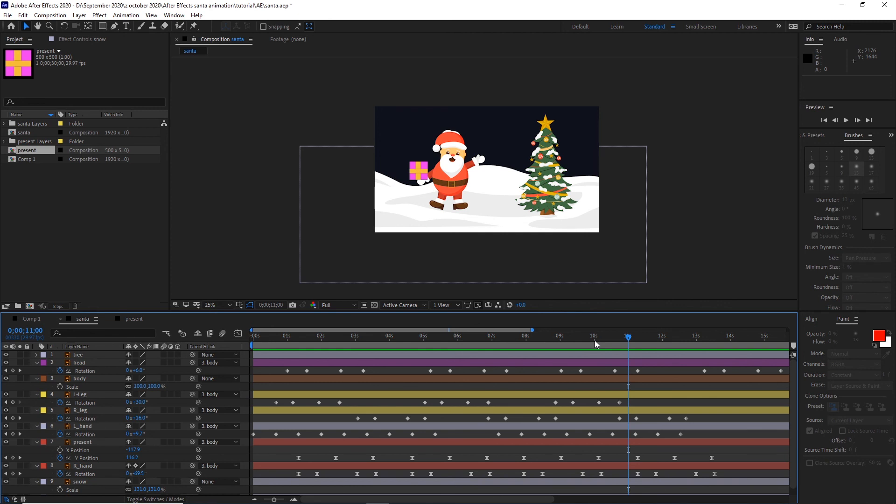
# - Send the santa composition to the Adobe Media Encoder queue with H.264 as the output format
pyautogui.click(8, 16)
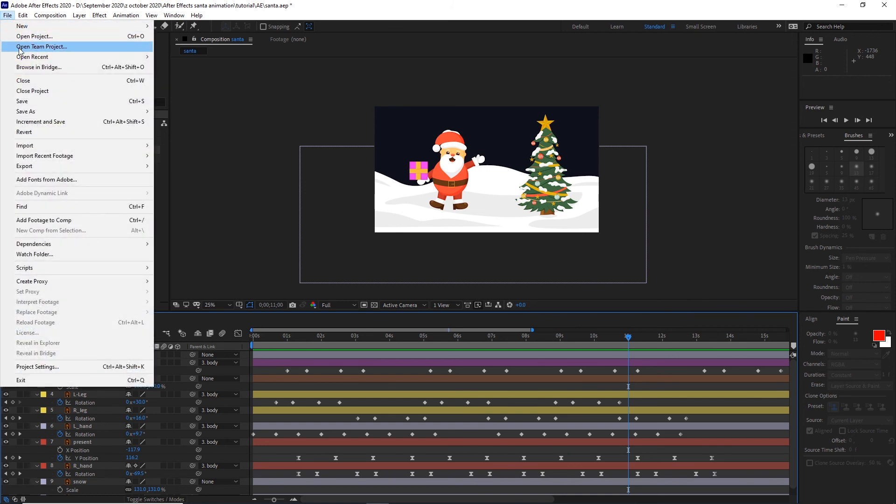
pyautogui.moveTo(112, 171)
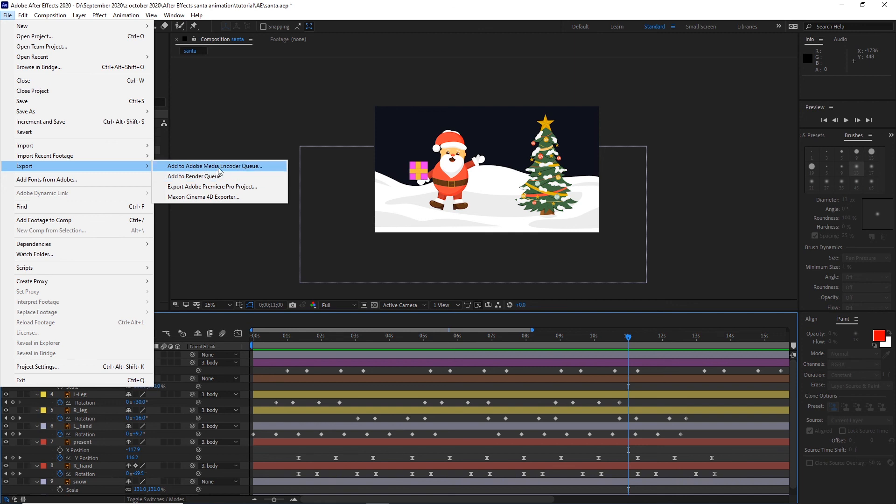
pyautogui.click(218, 167)
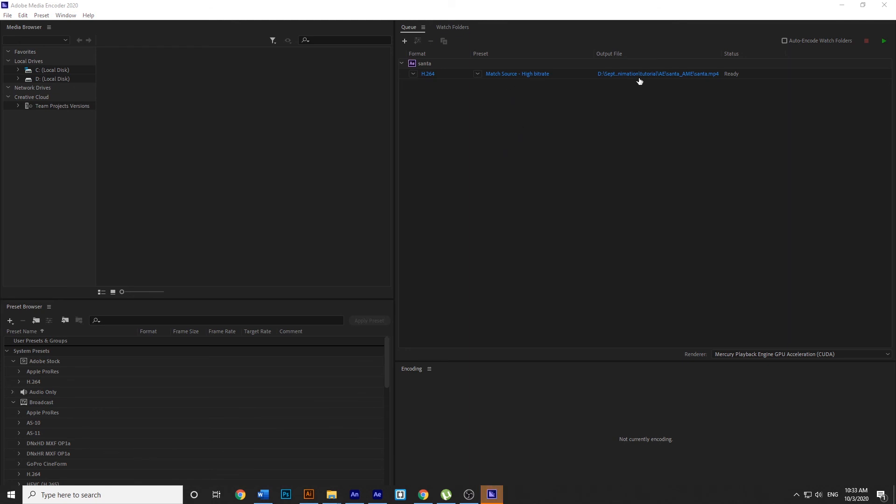
pyautogui.click(413, 74)
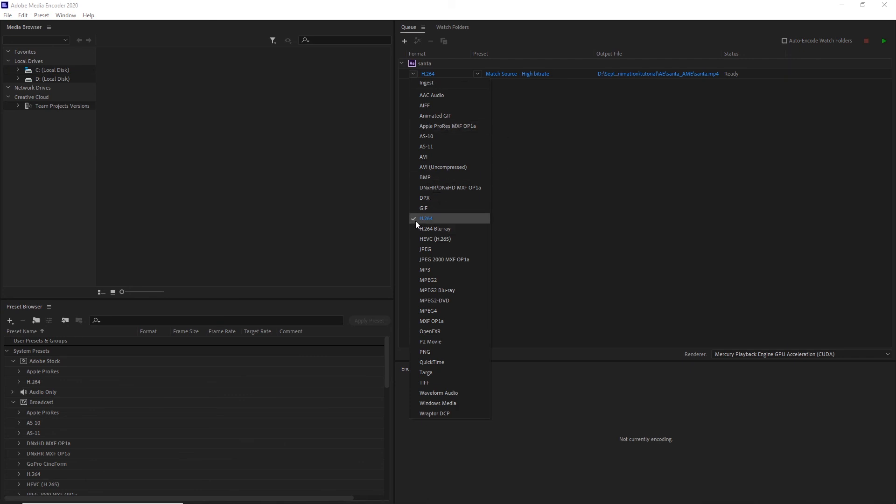
pyautogui.click(432, 218)
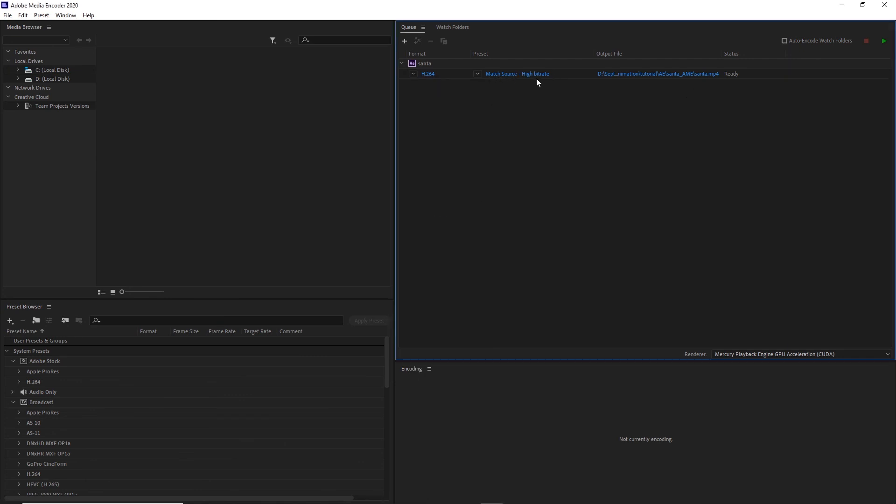
# - Open the santa job's export settings and examine its video and bitrate options
pyautogui.click(499, 75)
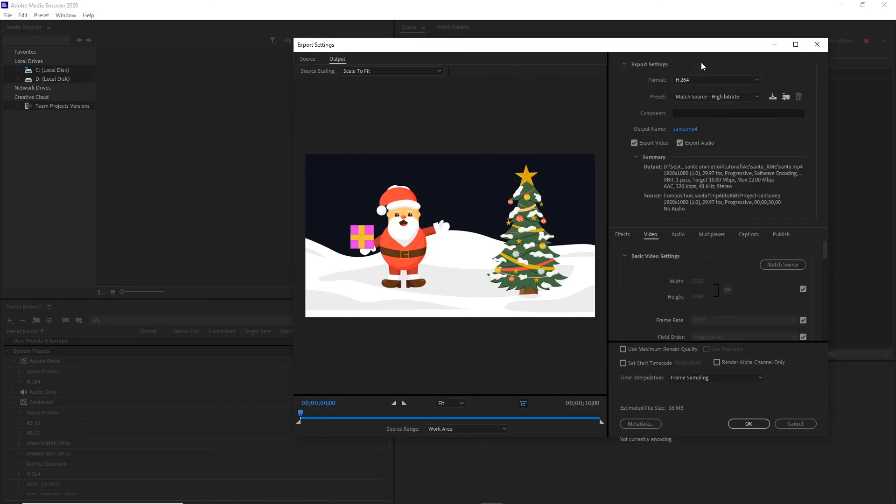
pyautogui.moveTo(698, 50); pyautogui.dragTo(653, 58)
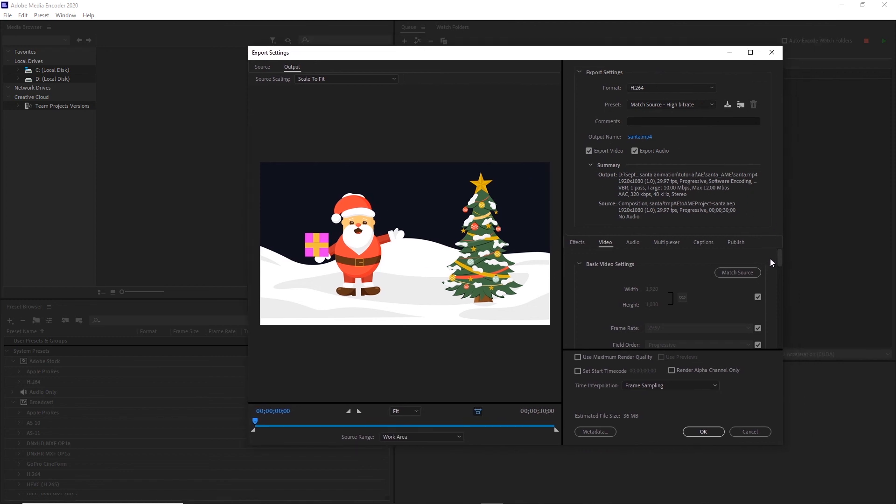
pyautogui.moveTo(778, 258); pyautogui.dragTo(774, 335)
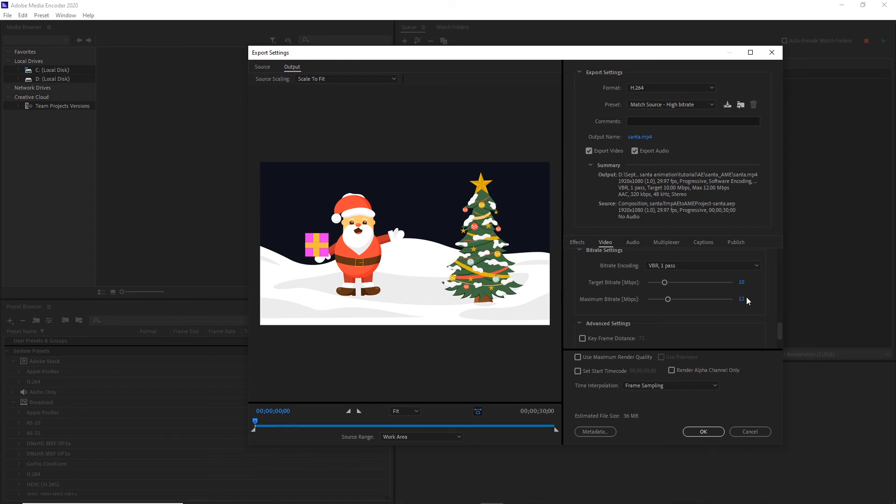
pyautogui.moveTo(775, 334); pyautogui.dragTo(772, 245)
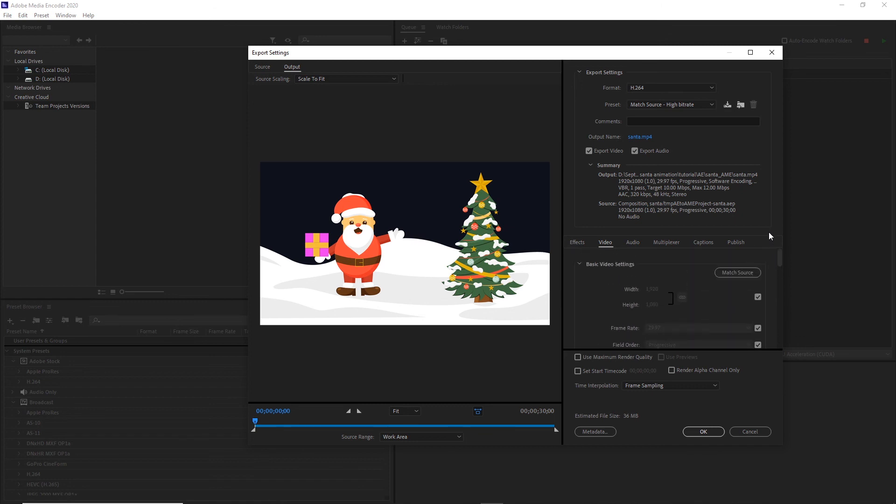
# - Browse to the tutorial folder for the output file and create a new folder named AERender there
pyautogui.click(636, 137)
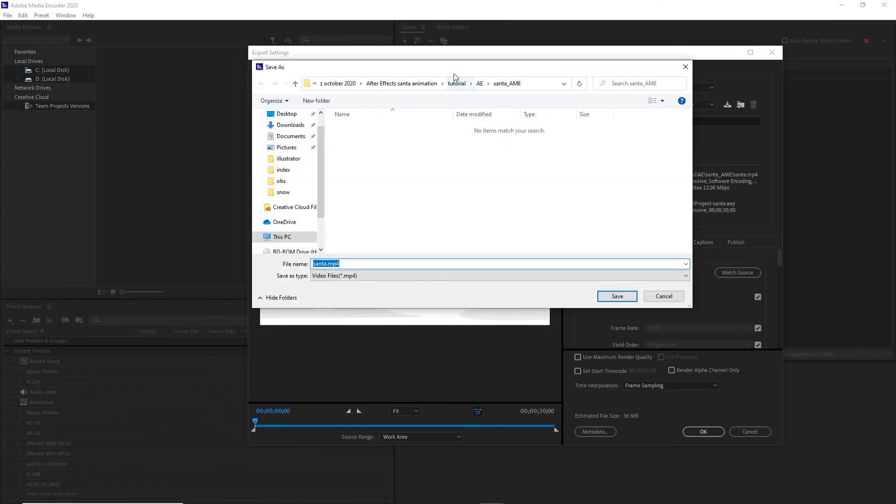
pyautogui.click(456, 88)
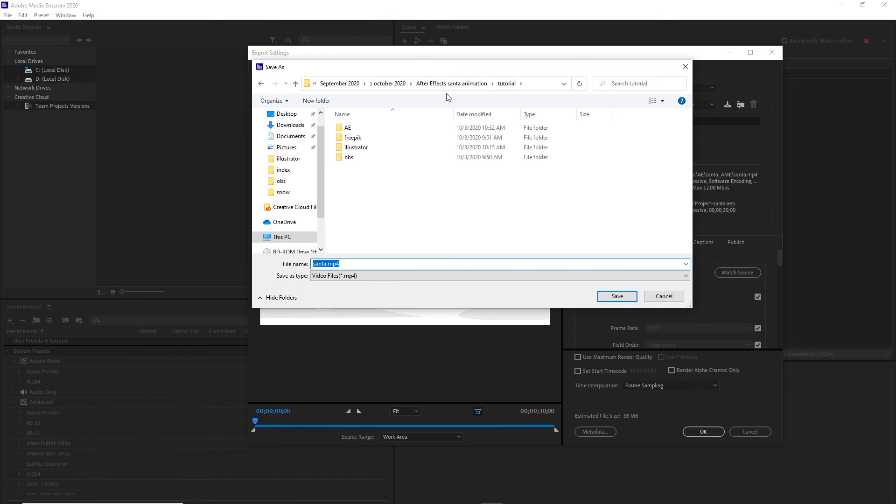
pyautogui.rightClick(360, 207)
pyautogui.moveTo(411, 326)
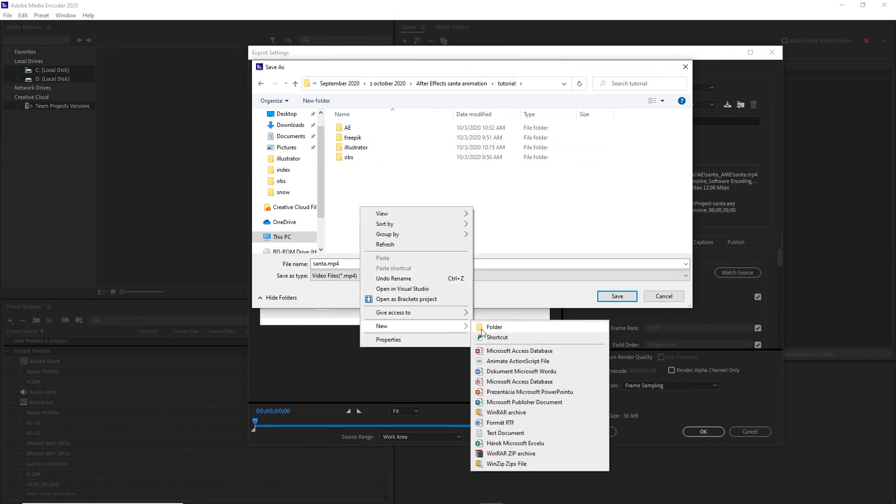
pyautogui.click(501, 329)
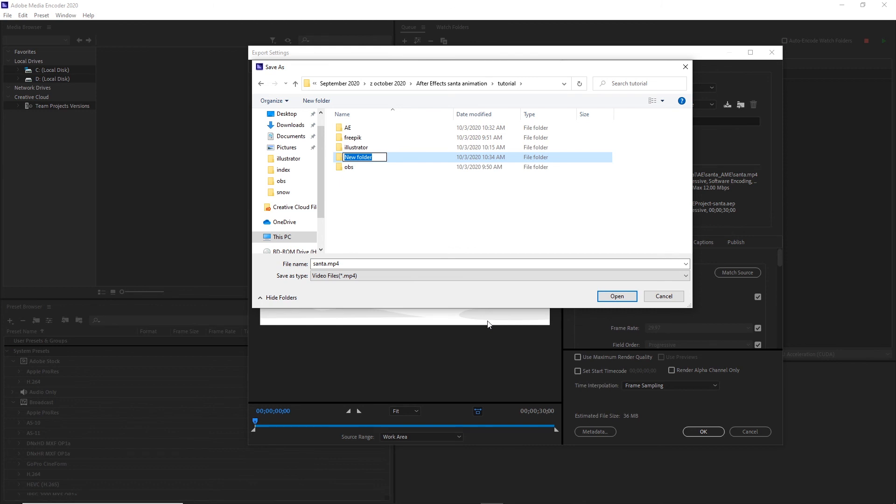
pyautogui.write('AERender')
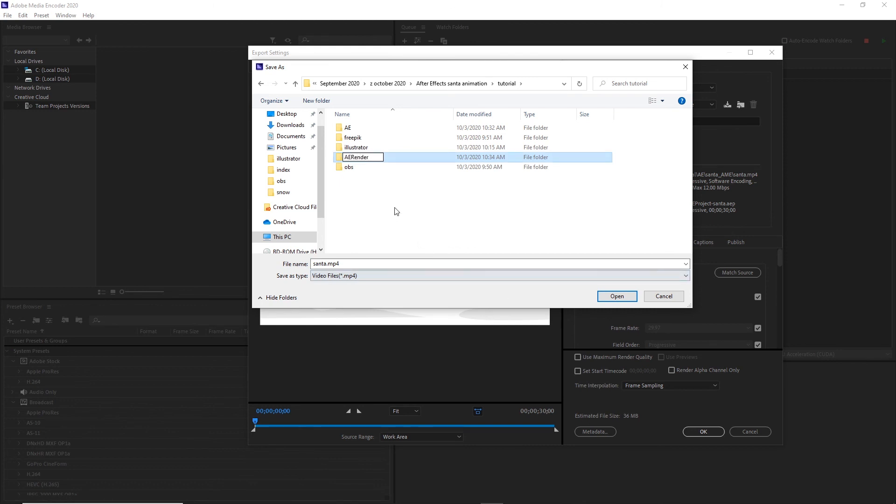
pyautogui.press('Return')
# - Set the output file to santa.mp4 inside the AERender folder and accept the export settings
pyautogui.doubleClick(356, 138)
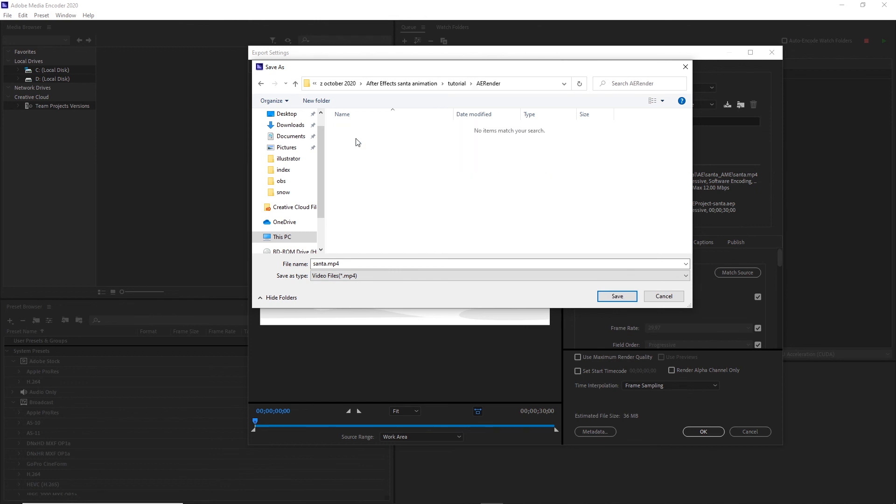
pyautogui.click(615, 297)
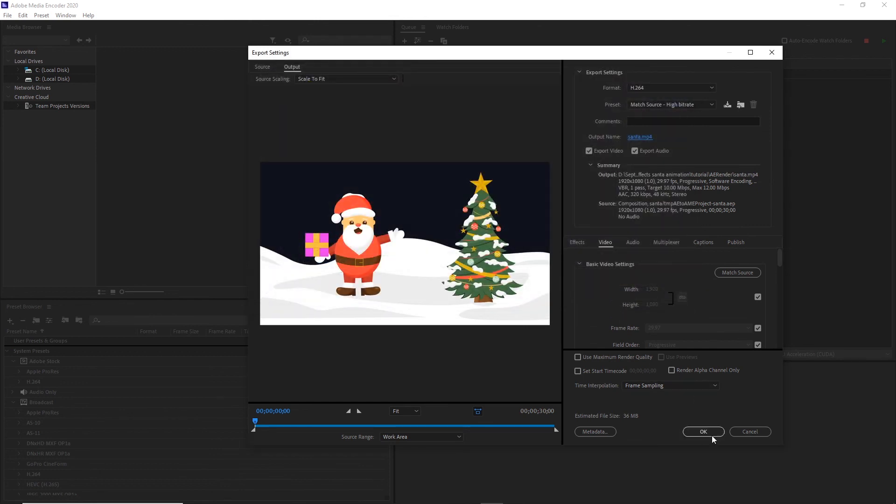
pyautogui.click(704, 432)
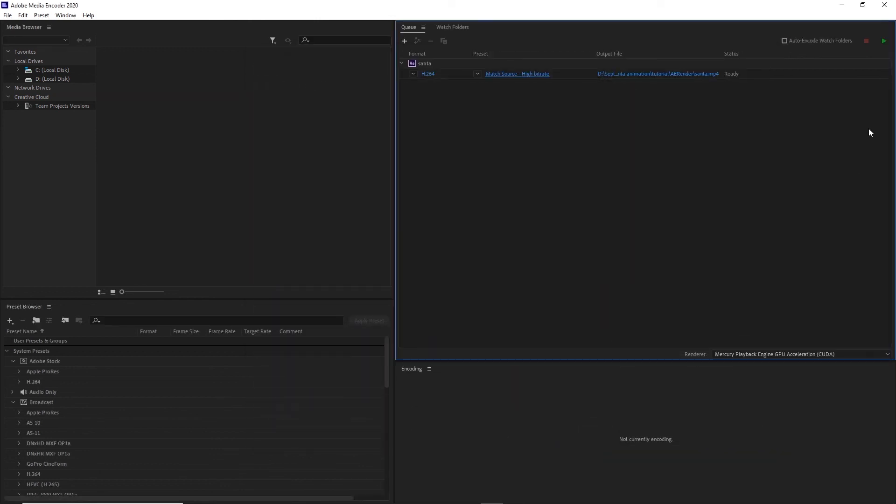
# - Start encoding the queue, stop it without finishing the current file, and switch back to After Effects
pyautogui.click(885, 43)
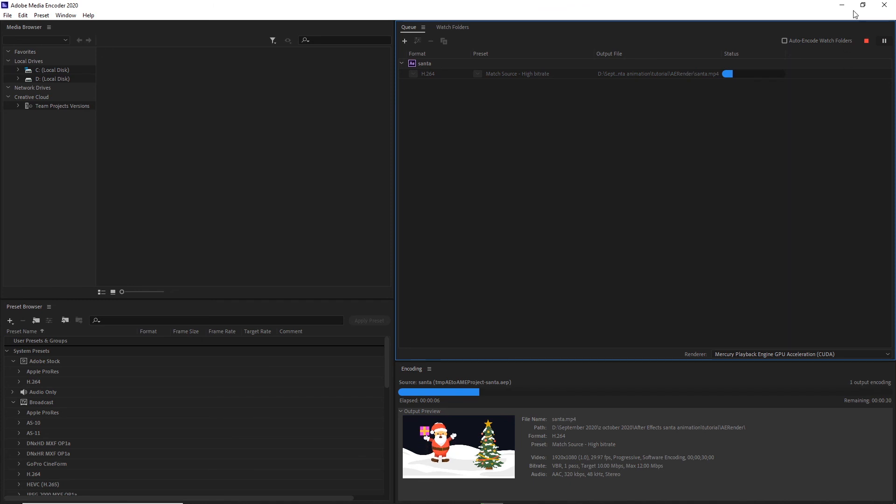
pyautogui.click(866, 42)
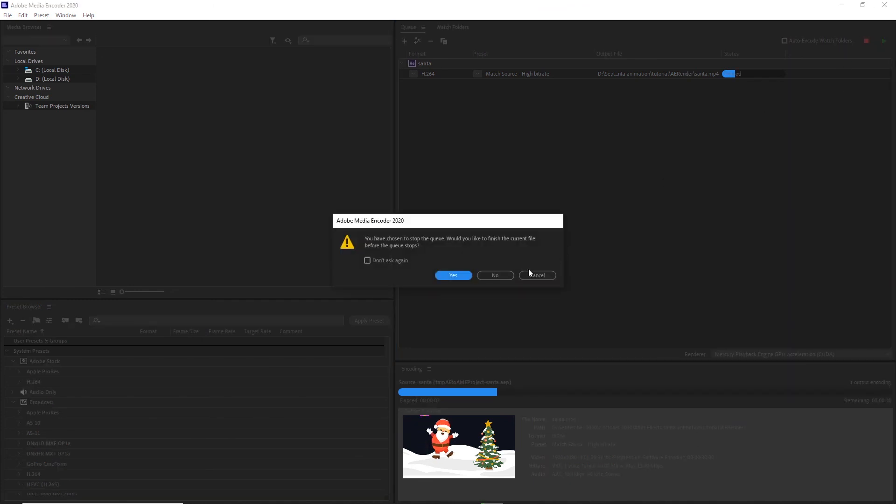
pyautogui.click(507, 278)
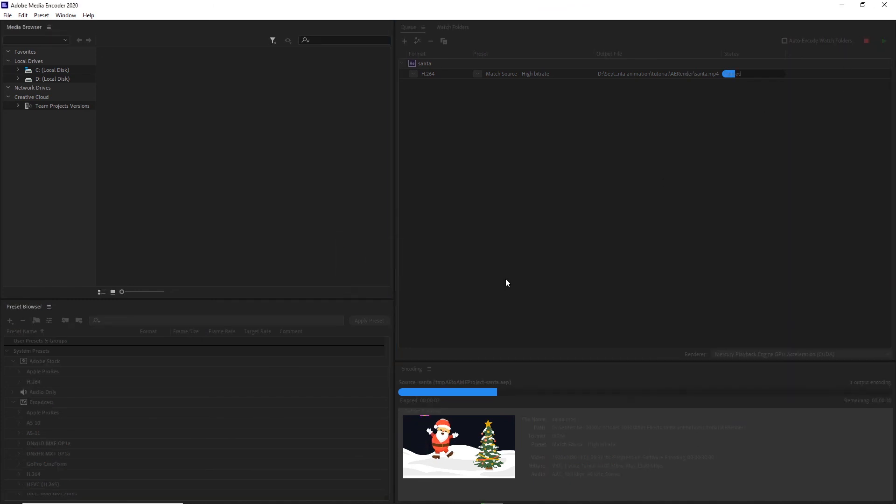
pyautogui.click(842, 5)
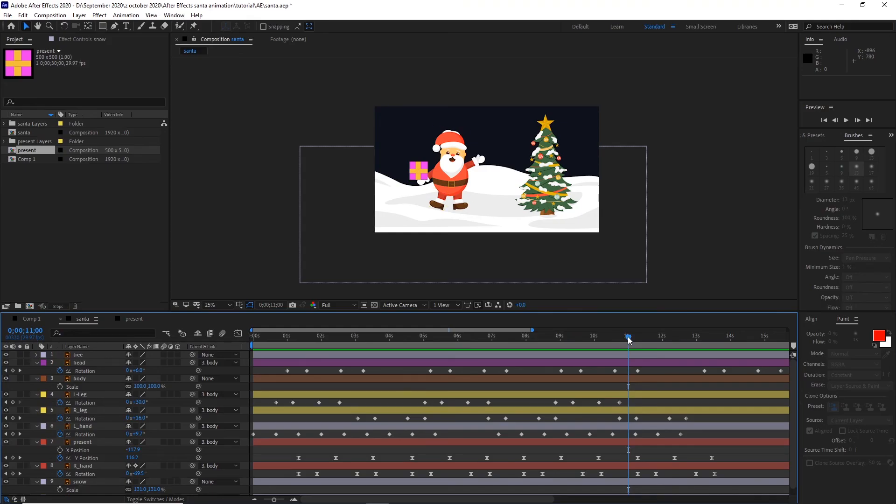
# - Try ending the santa composition's work area at 0;00;16;01, and undo recent changes
pyautogui.moveTo(582, 349); pyautogui.dragTo(612, 354)
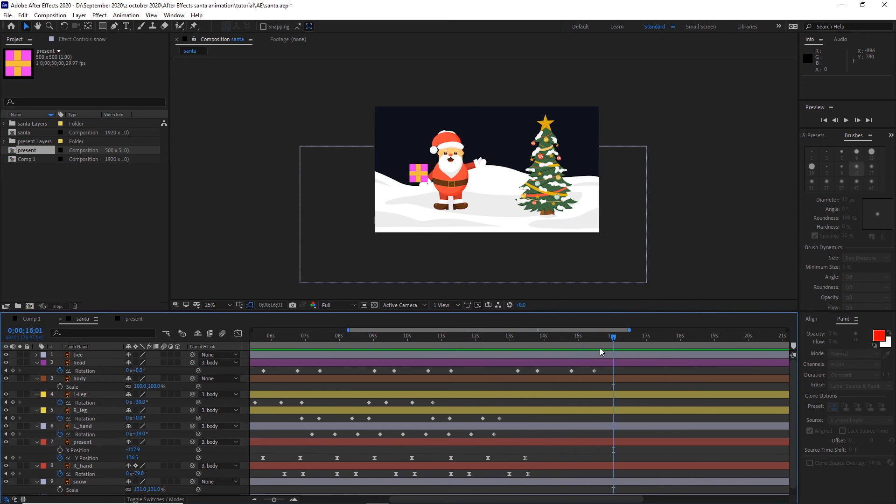
pyautogui.press('n')
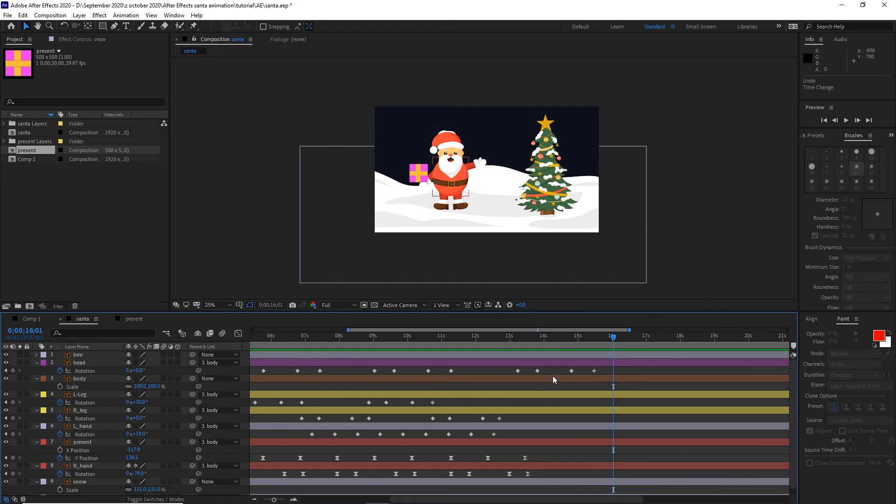
pyautogui.hotkey('ctrl', 'z')
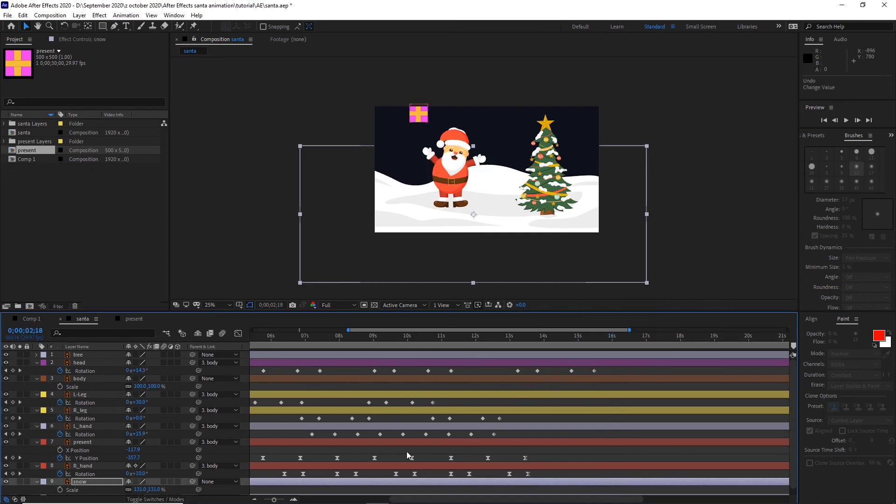
# - Try out work area bounds, with starts at 0;00;02;18 and 0;00;00;00 and ends at 0;00;19;01 and 0;00;21;23
pyautogui.moveTo(275, 500); pyautogui.dragTo(269, 502)
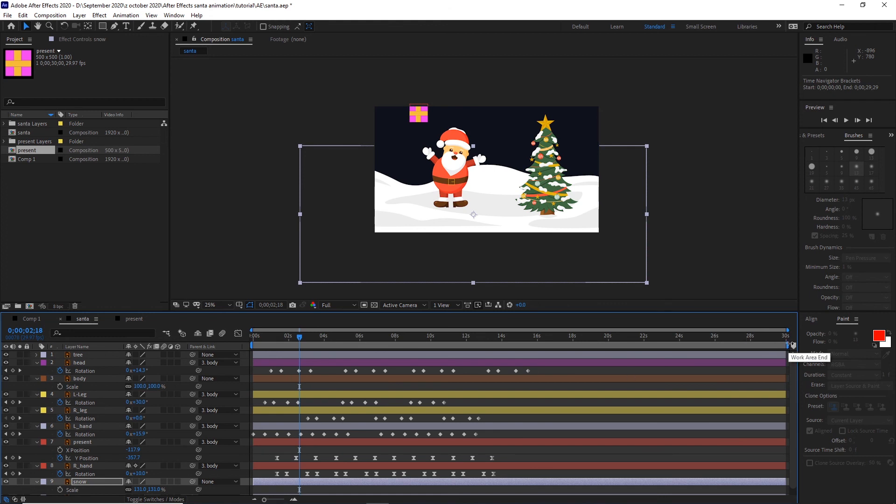
pyautogui.moveTo(792, 346); pyautogui.dragTo(593, 346)
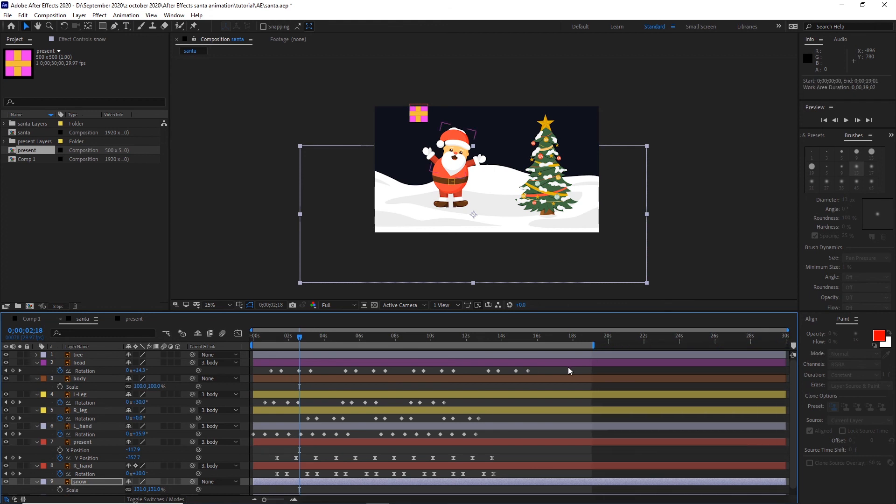
pyautogui.press('b')
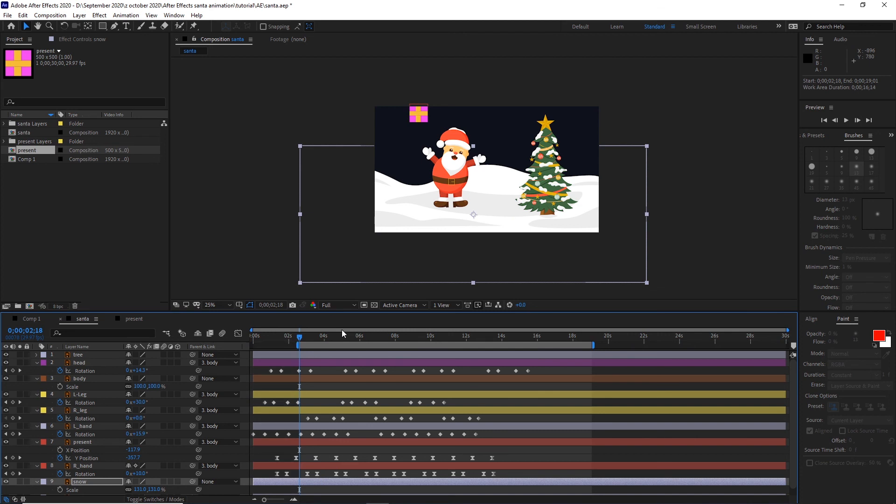
pyautogui.moveTo(299, 347); pyautogui.dragTo(247, 347)
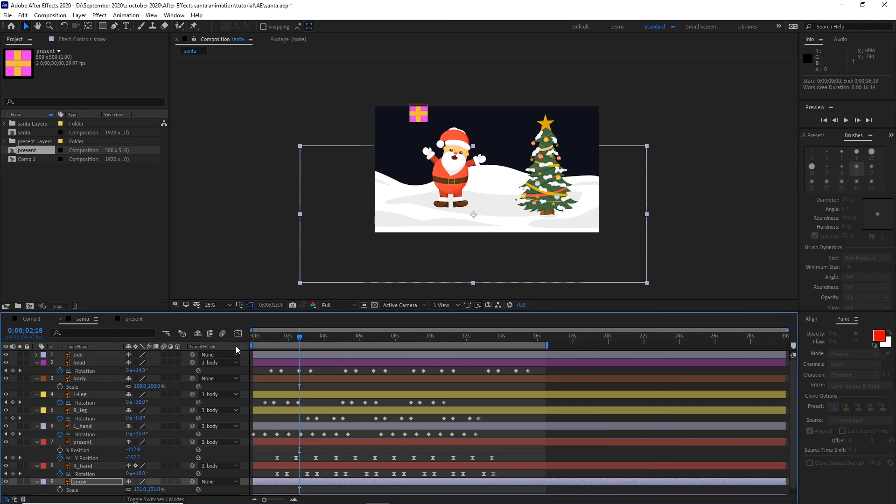
pyautogui.moveTo(549, 346); pyautogui.dragTo(641, 346)
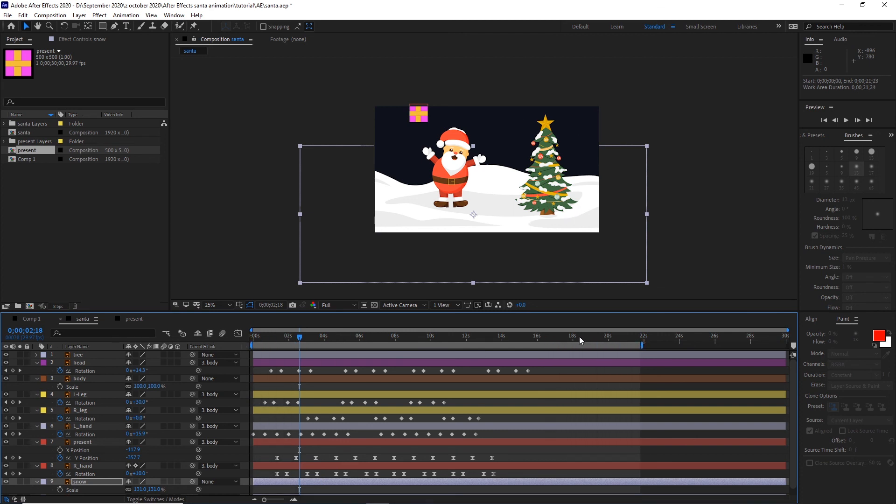
# - End the work area at 0;00;13;06 and trim the composition to it, scrubbing through the shortened animation
pyautogui.moveTo(578, 337)
pyautogui.mouseDown()
pyautogui.moveTo(474, 346)
pyautogui.moveTo(487, 345)
pyautogui.mouseUp()
pyautogui.press('n')
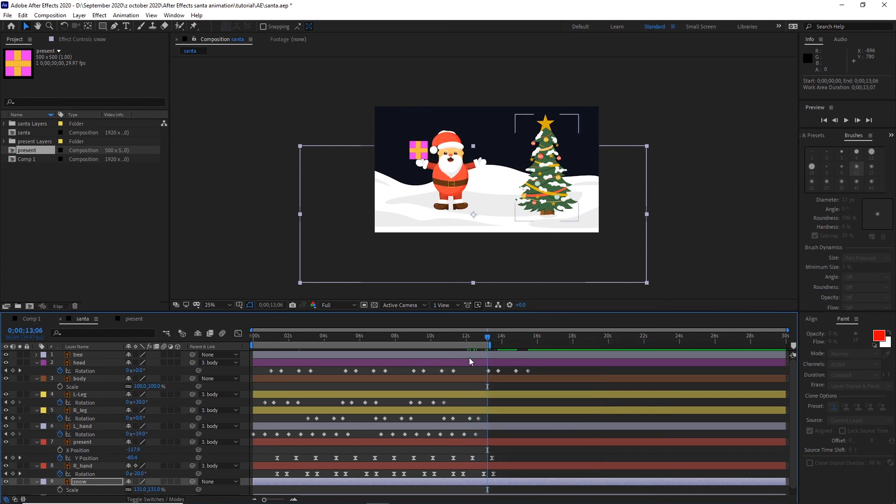
pyautogui.rightClick(385, 346)
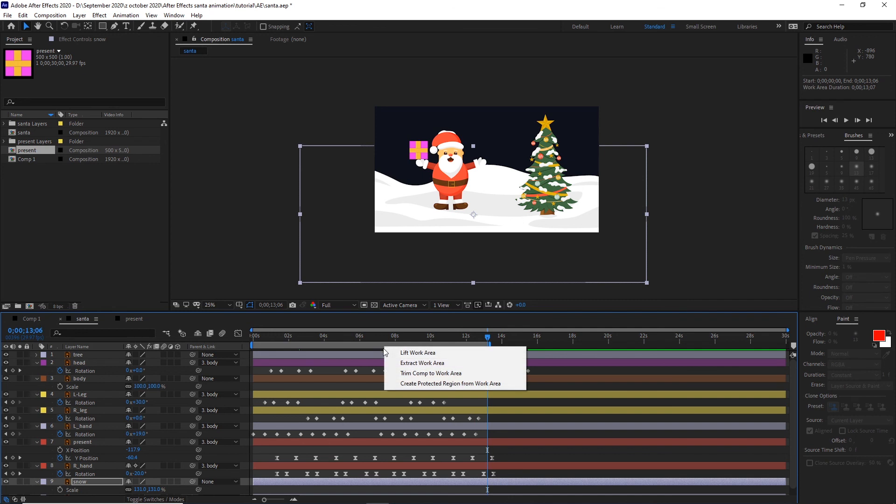
pyautogui.click(422, 378)
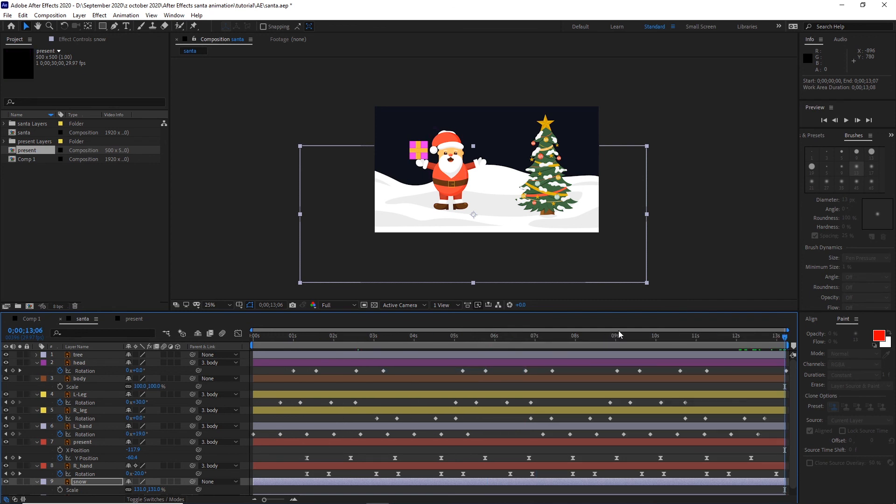
pyautogui.click(633, 337)
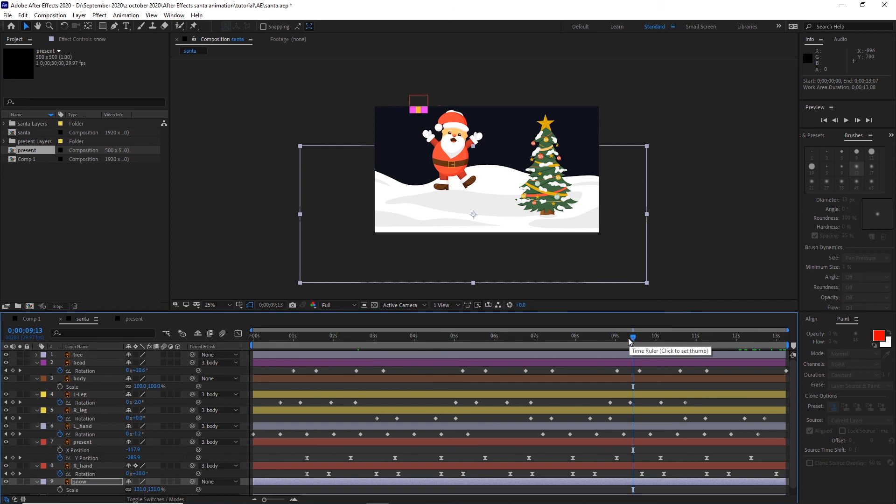
pyautogui.moveTo(630, 341); pyautogui.dragTo(331, 353)
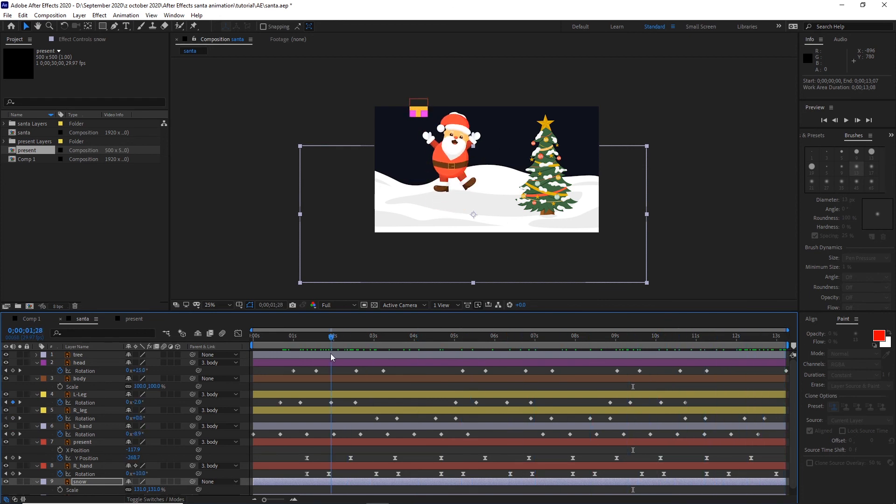